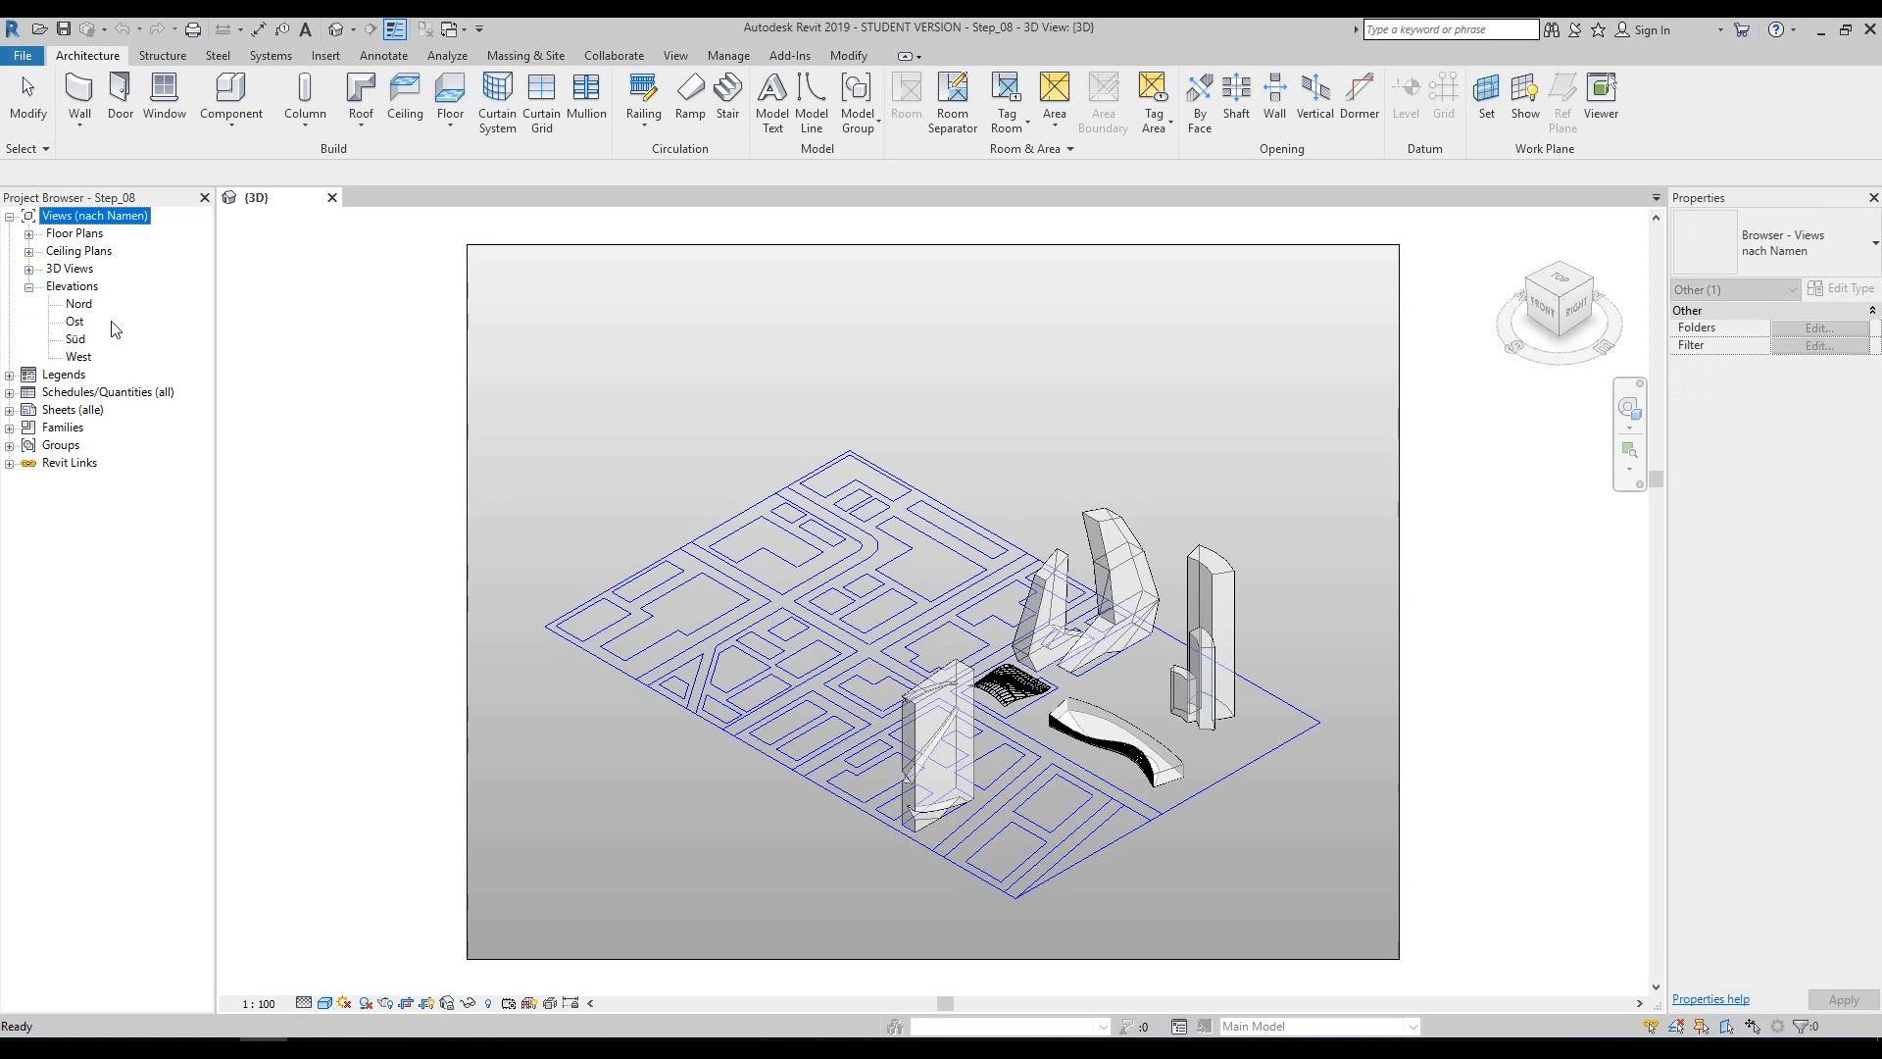
- Open the Ost elevation view at the existing level heads
{"action": "left_click", "coordinate": [76, 324]}
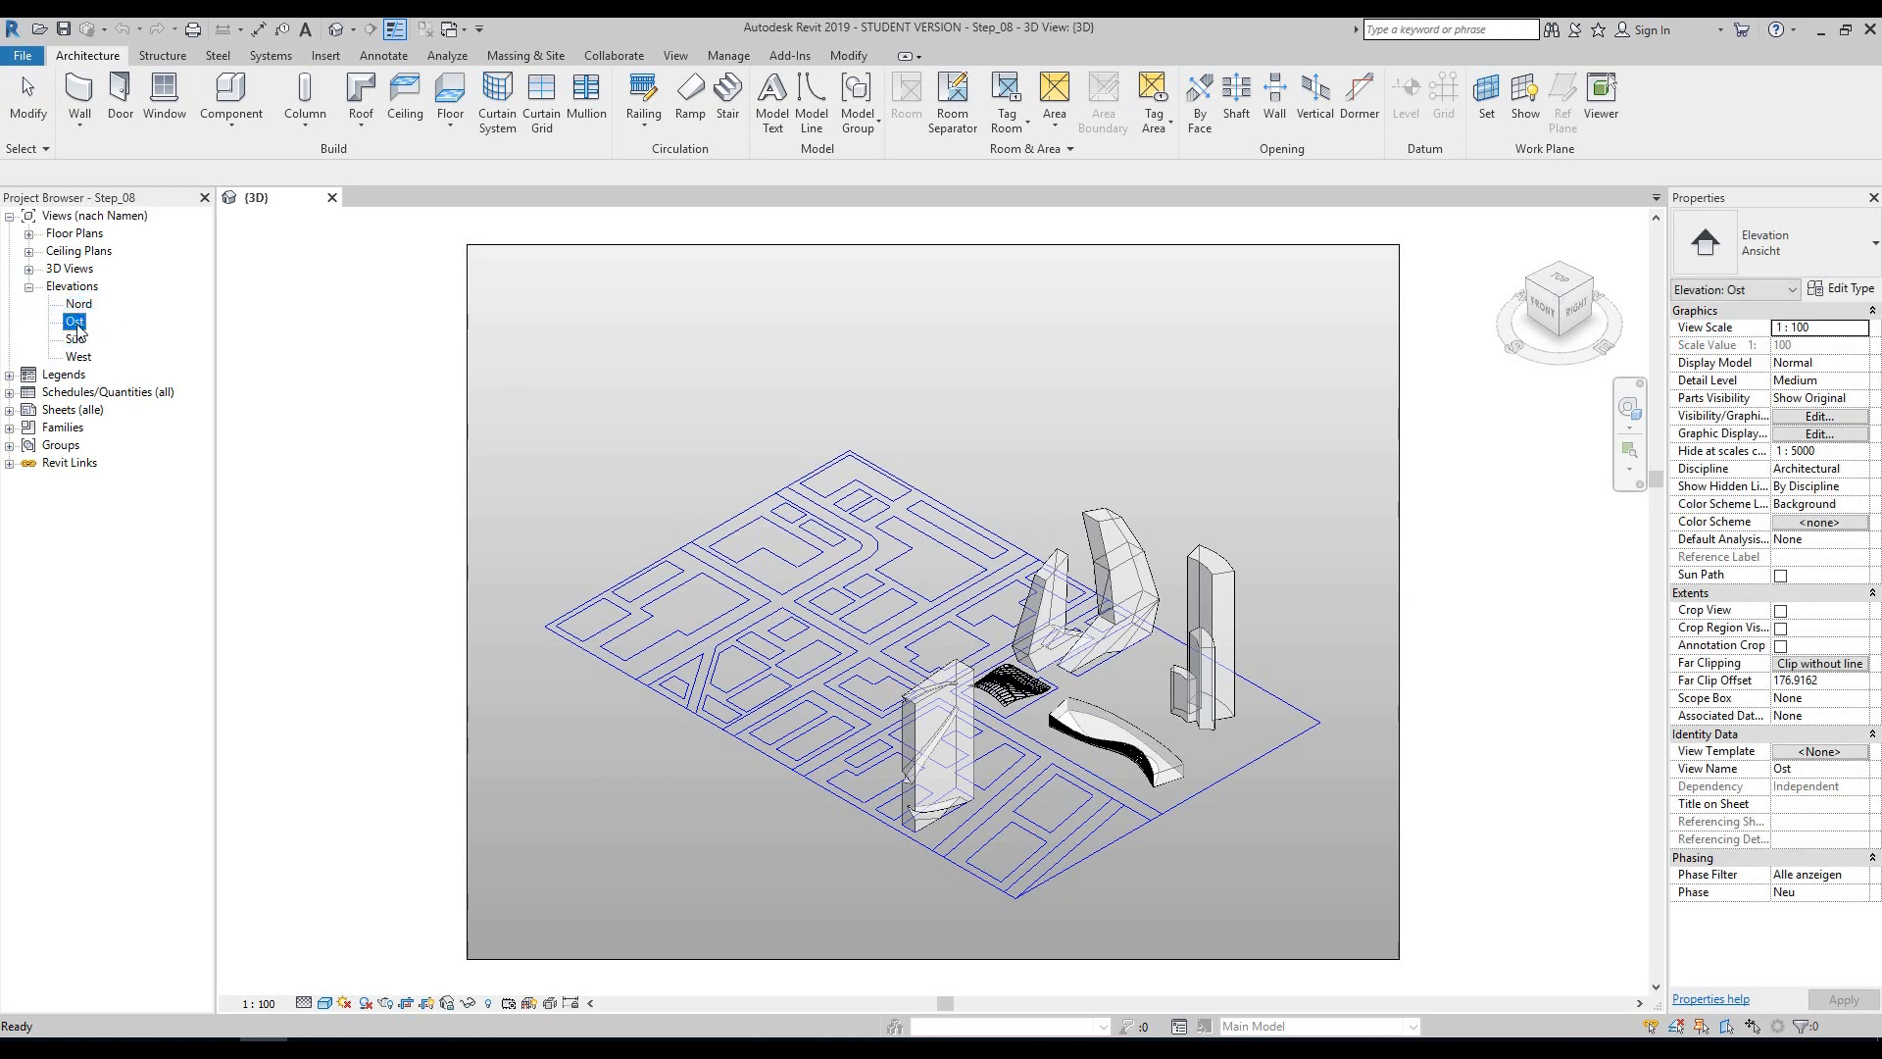
{"action": "double_click", "coordinate": [78, 330]}
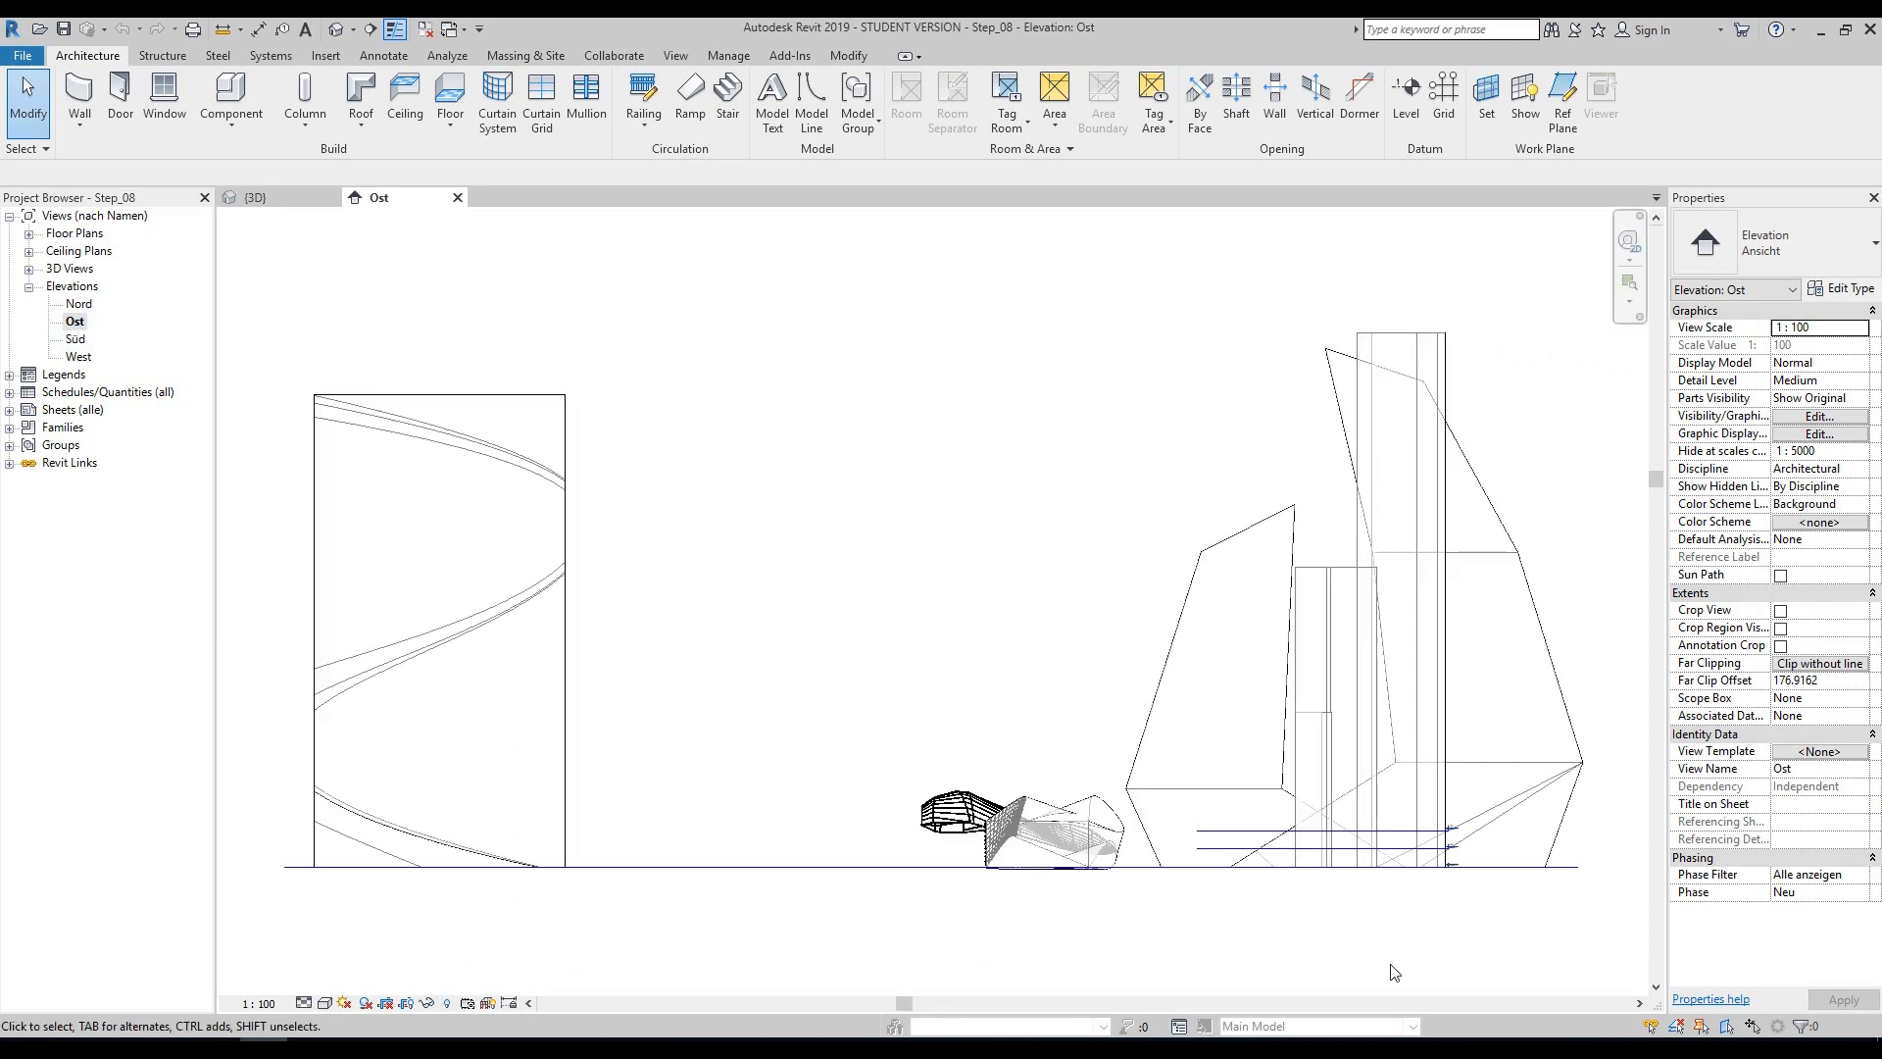
{"action": "scroll", "coordinate": [1515, 851], "scroll_direction": "up", "scroll_amount": 10}
{"action": "scroll", "coordinate": [1284, 796], "scroll_direction": "up", "scroll_amount": 1}
{"action": "middle_click_drag", "start_coordinate": [1235, 766], "coordinate": [968, 530]}
{"action": "scroll", "coordinate": [942, 500], "scroll_direction": "down", "scroll_amount": 2}
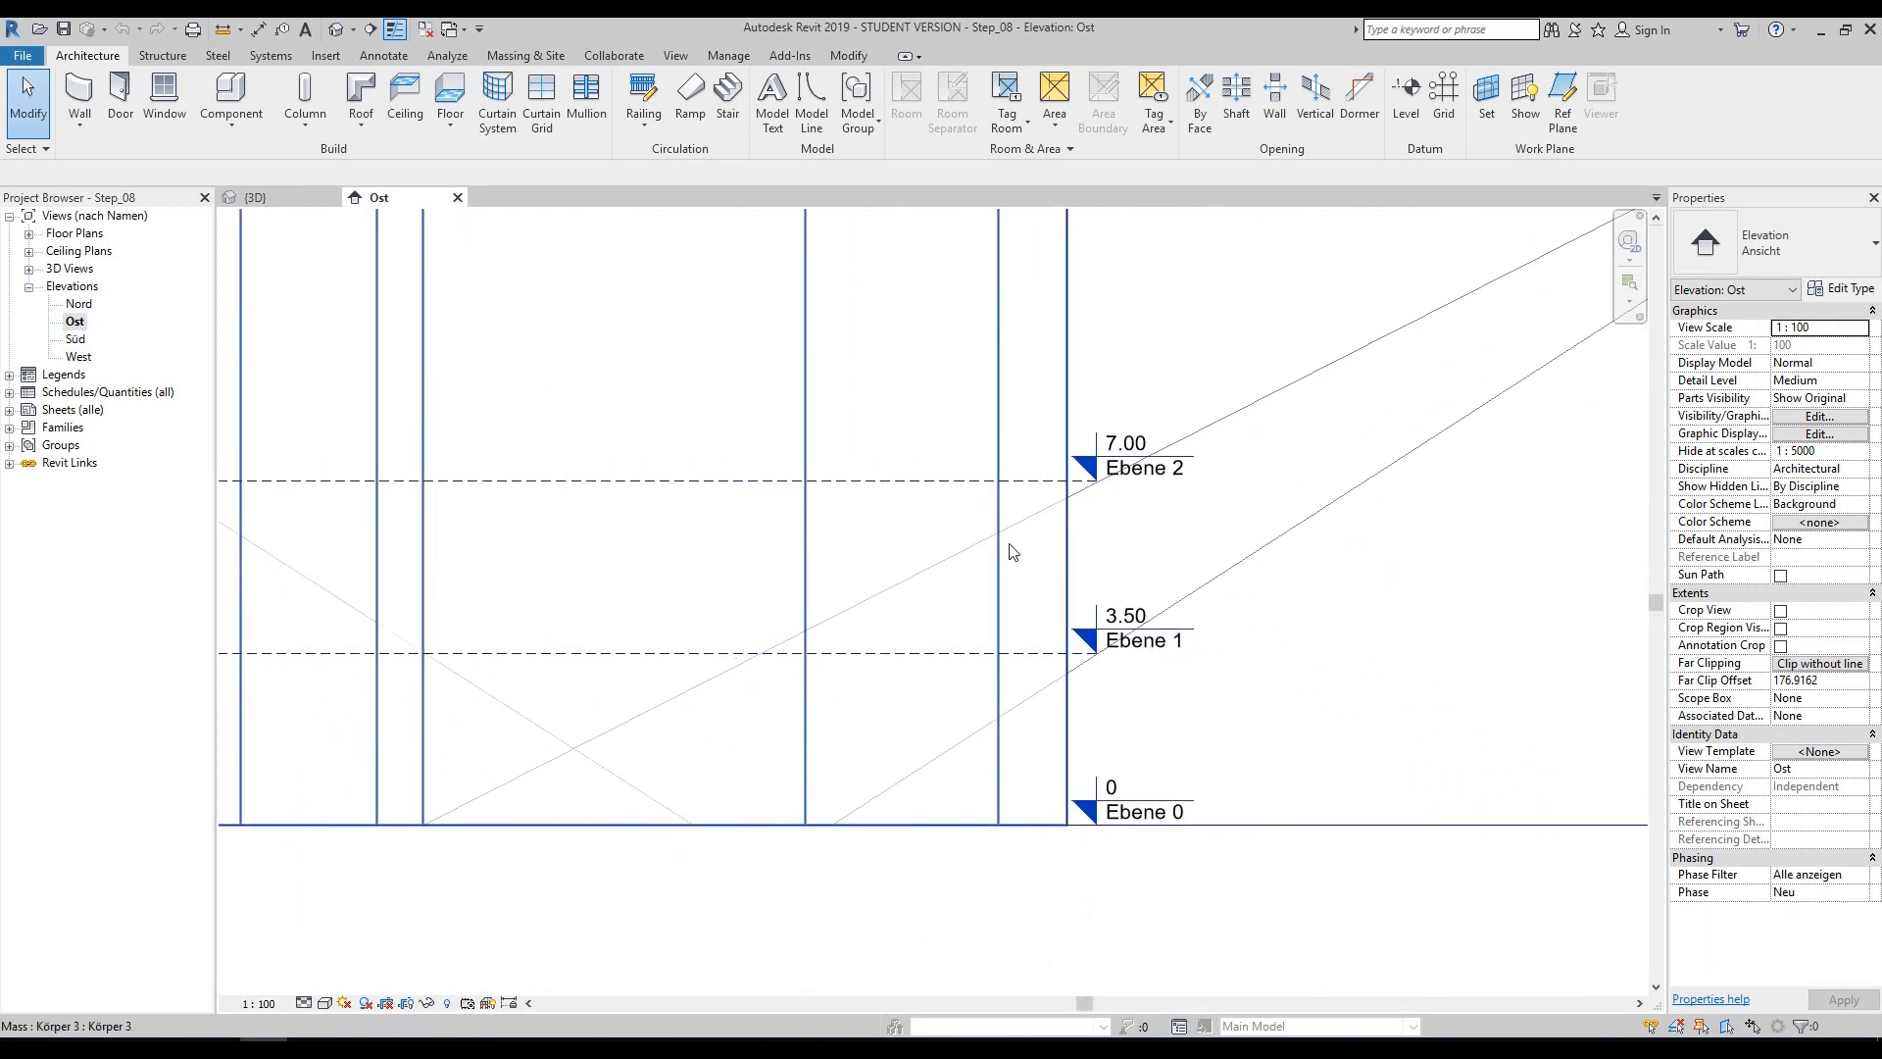
- Array level Ebene 2 vertically upward as a grouped and associated linear array with 3 m spacing to the second item and a count of 30
{"action": "left_click", "coordinate": [1046, 490]}
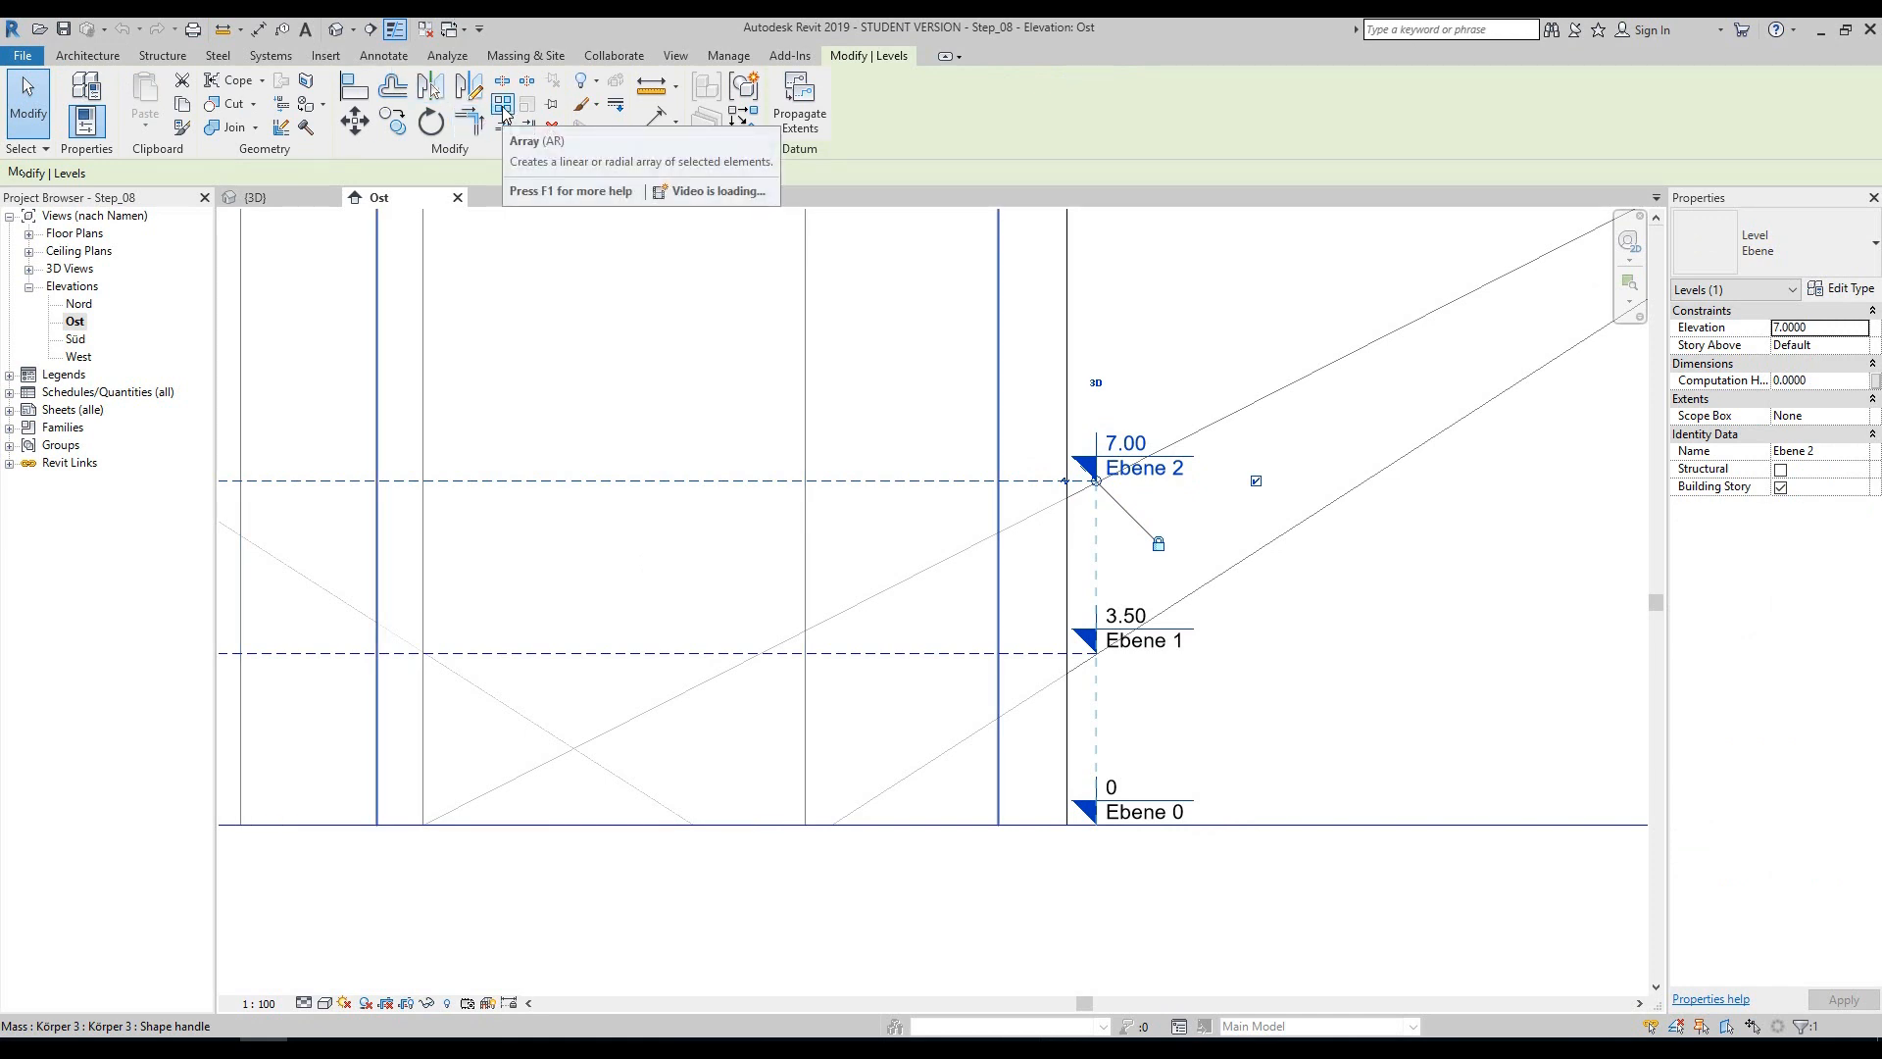
{"action": "left_click", "coordinate": [504, 110]}
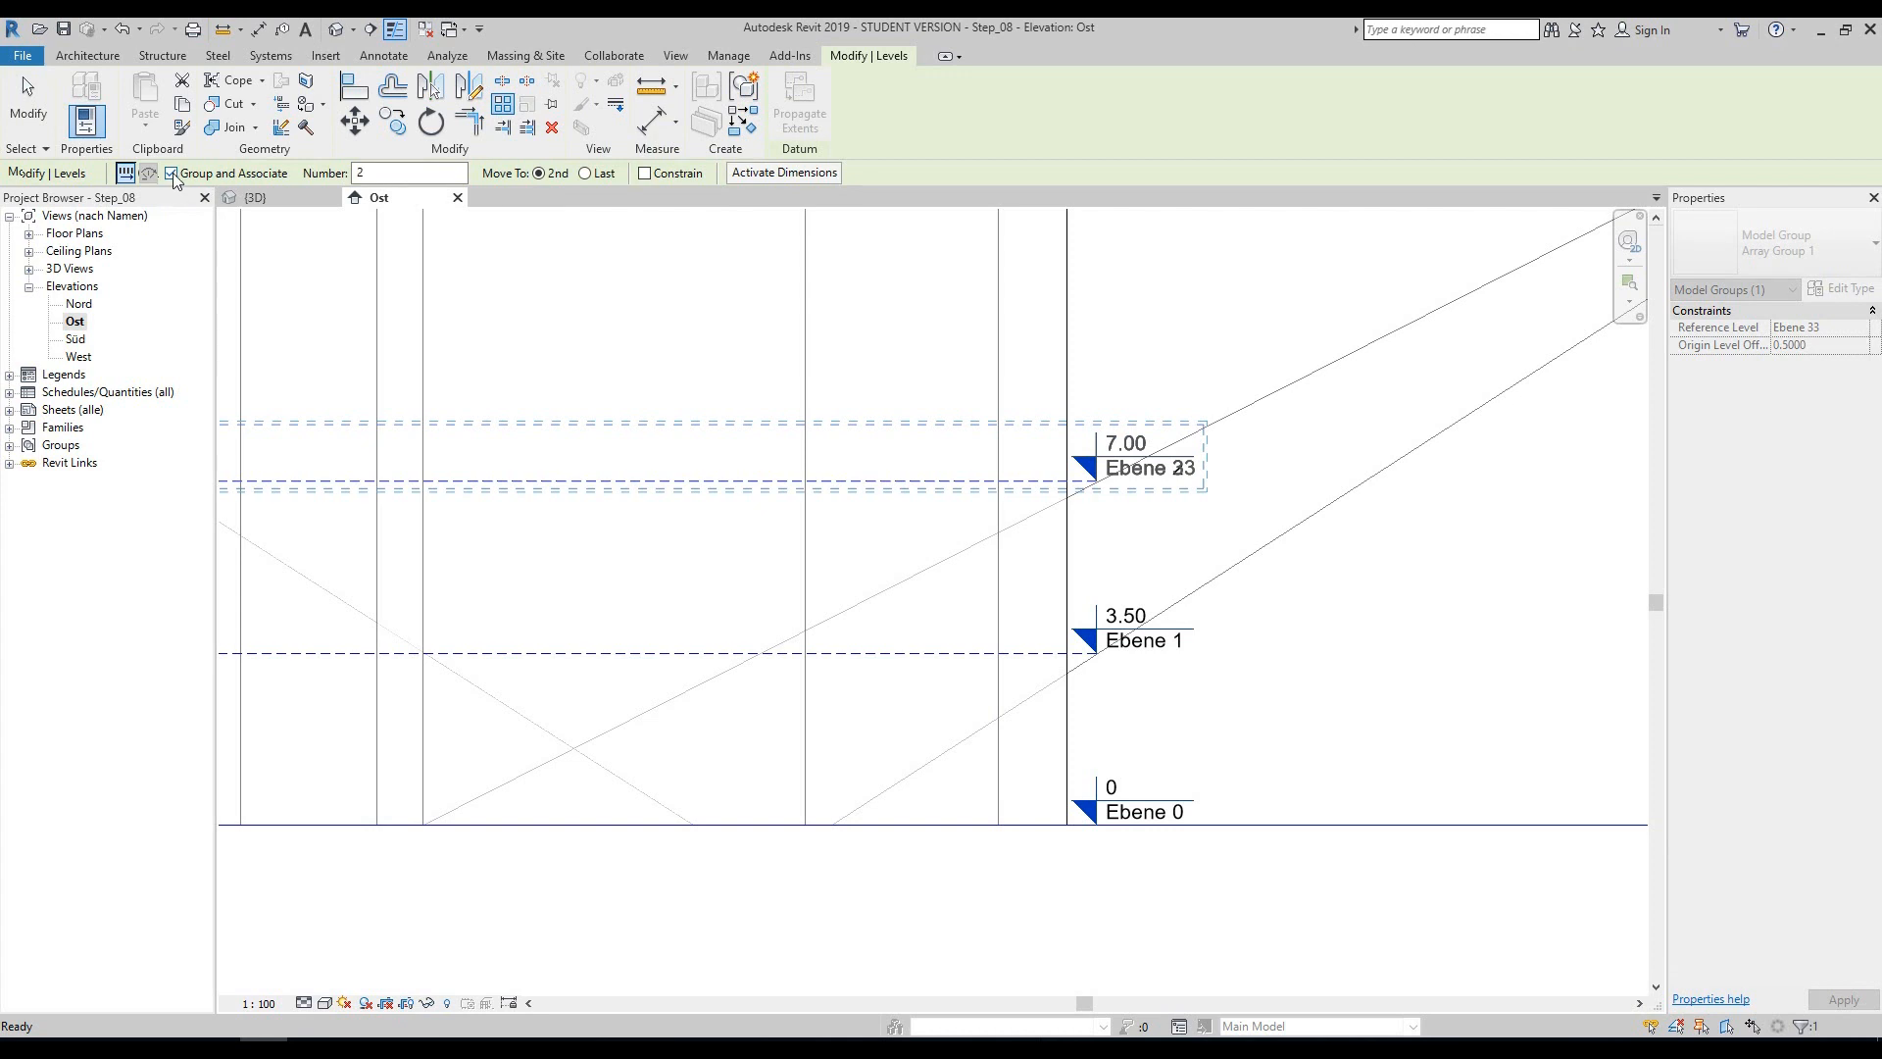
{"action": "scroll", "coordinate": [1273, 626], "scroll_direction": "down", "scroll_amount": 2}
{"action": "scroll", "coordinate": [1121, 664], "scroll_direction": "up", "scroll_amount": 4}
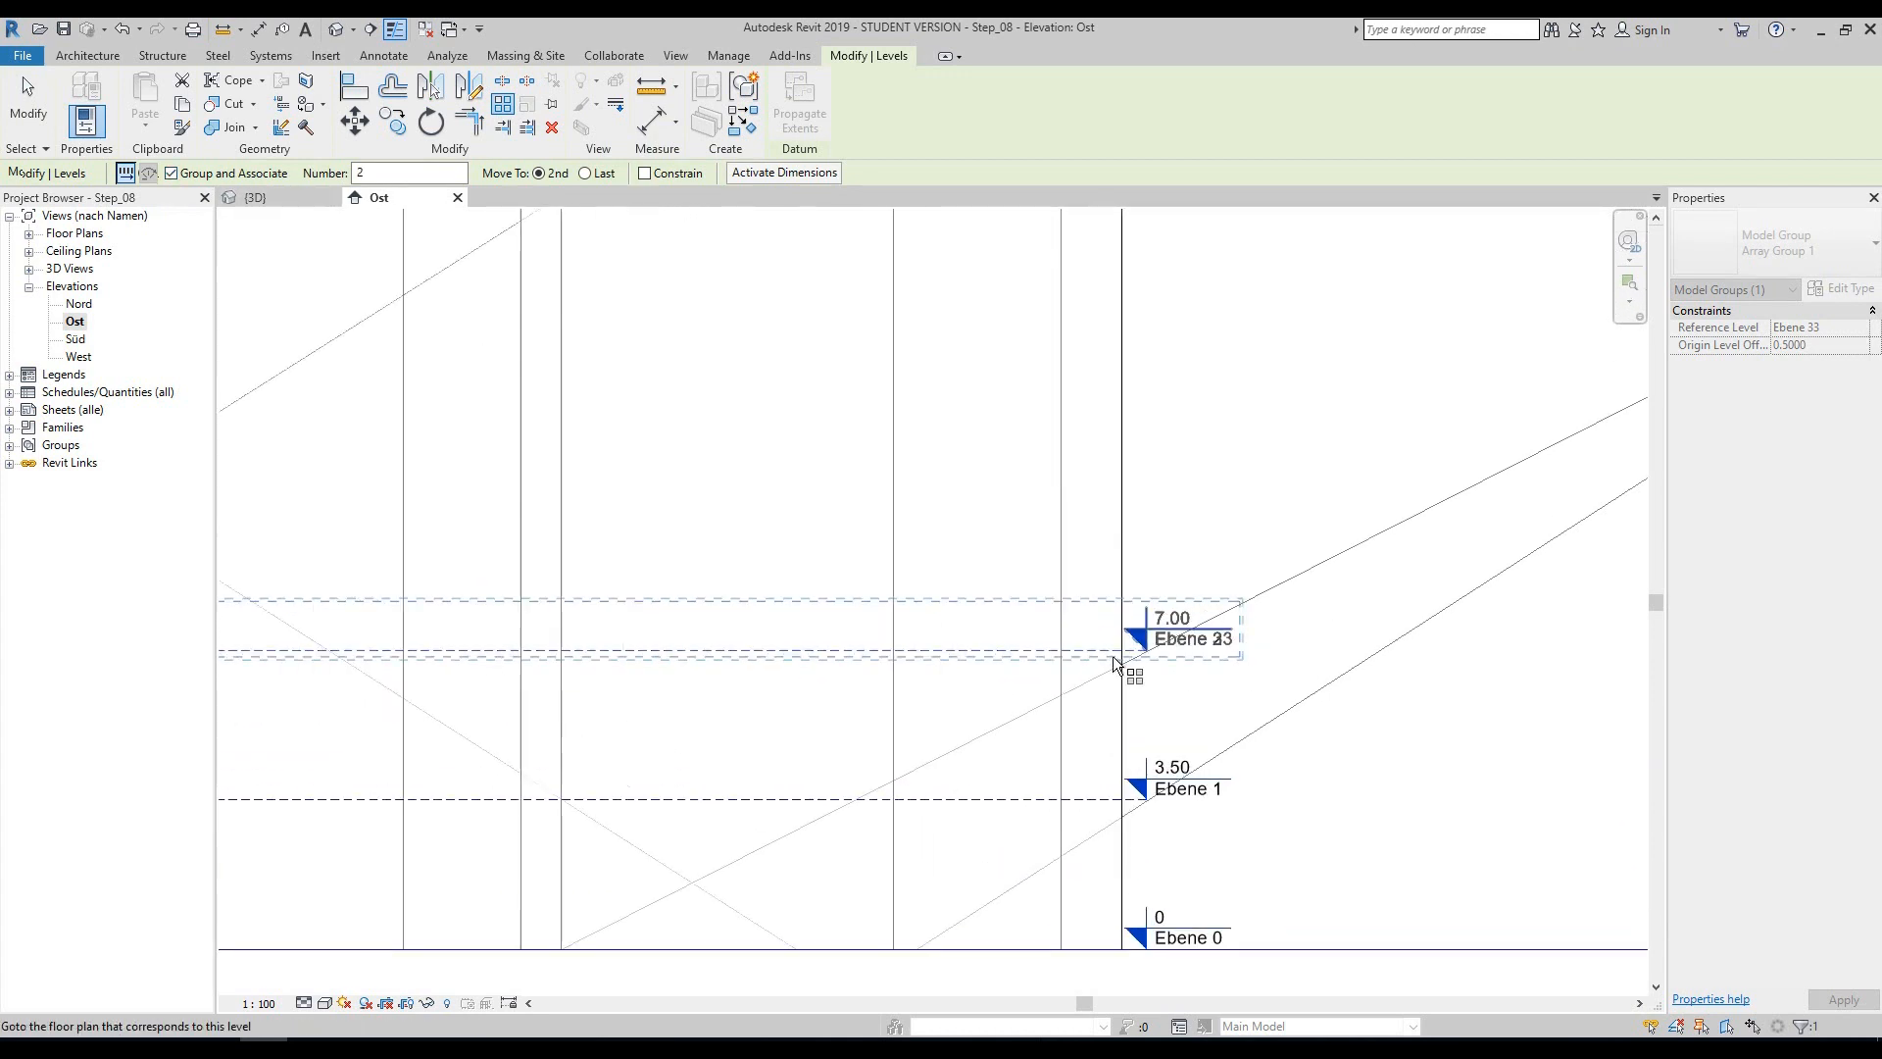
{"action": "left_click", "coordinate": [879, 650]}
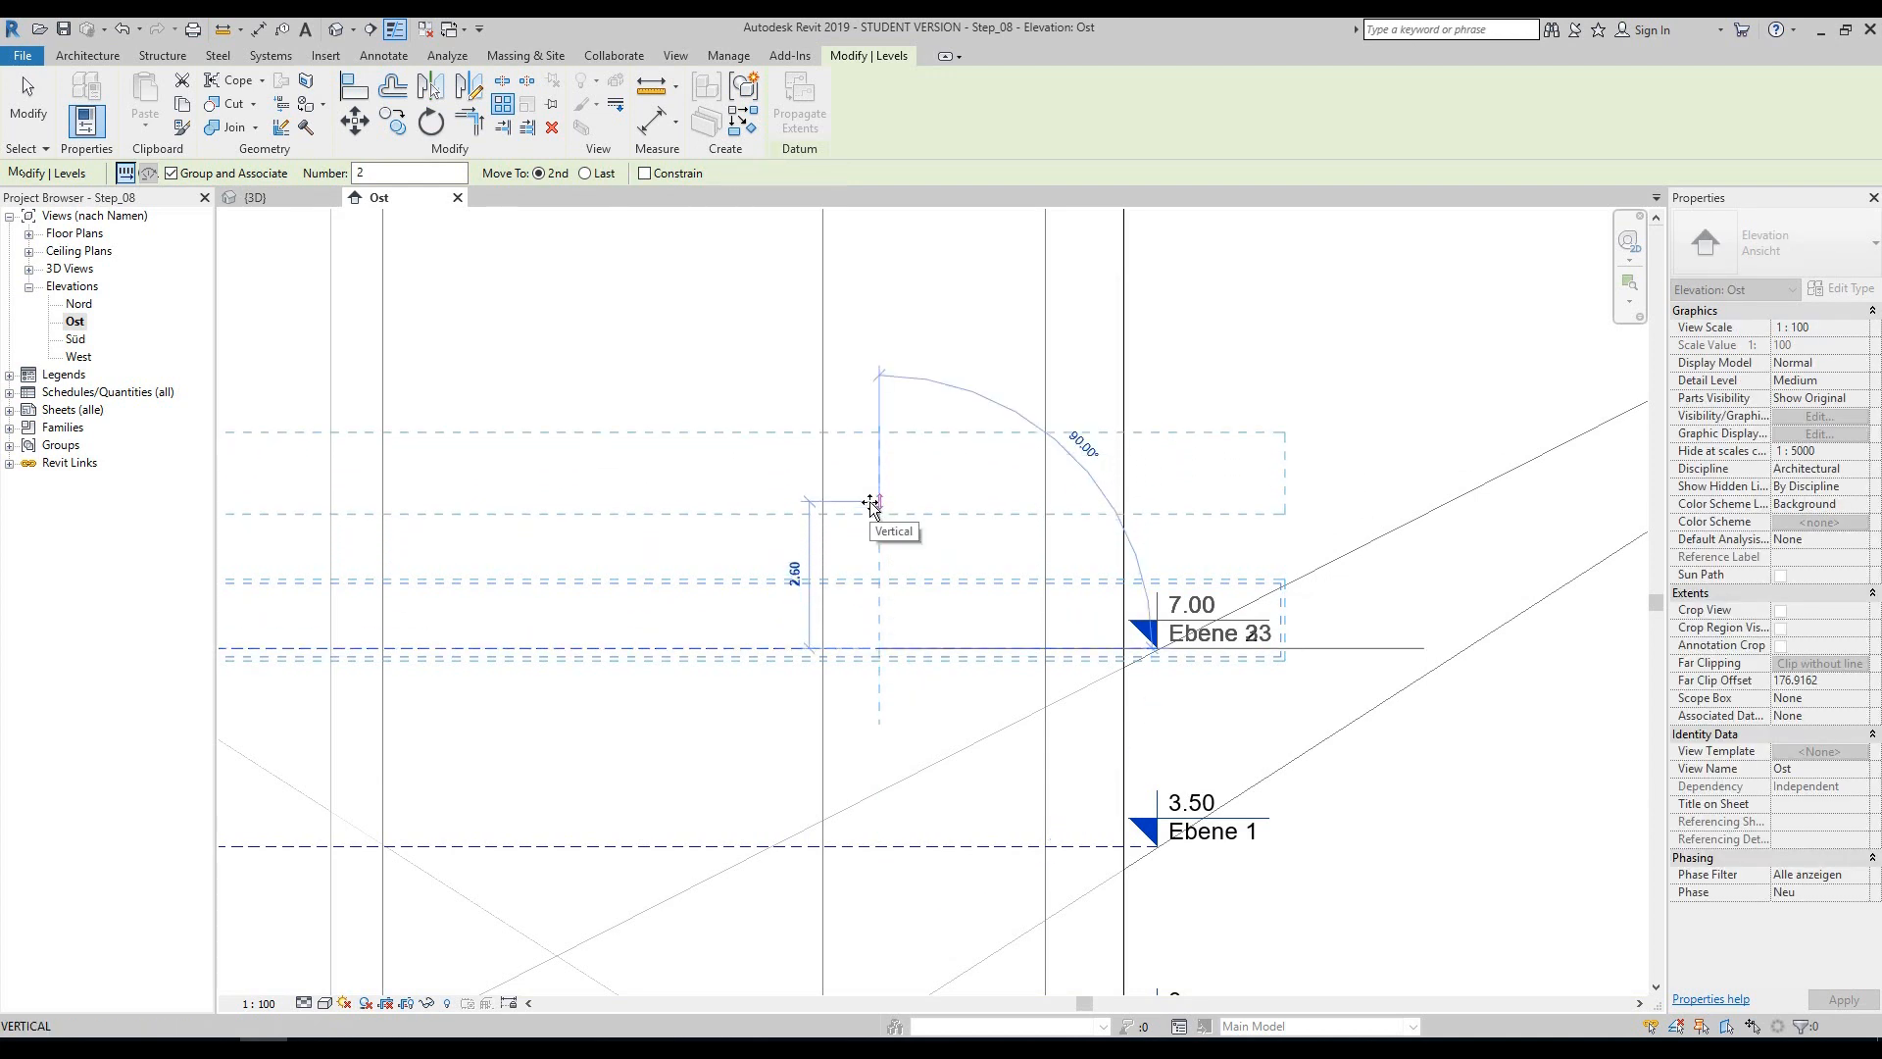
{"action": "type", "text": "3"}
{"action": "key", "text": "Return"}
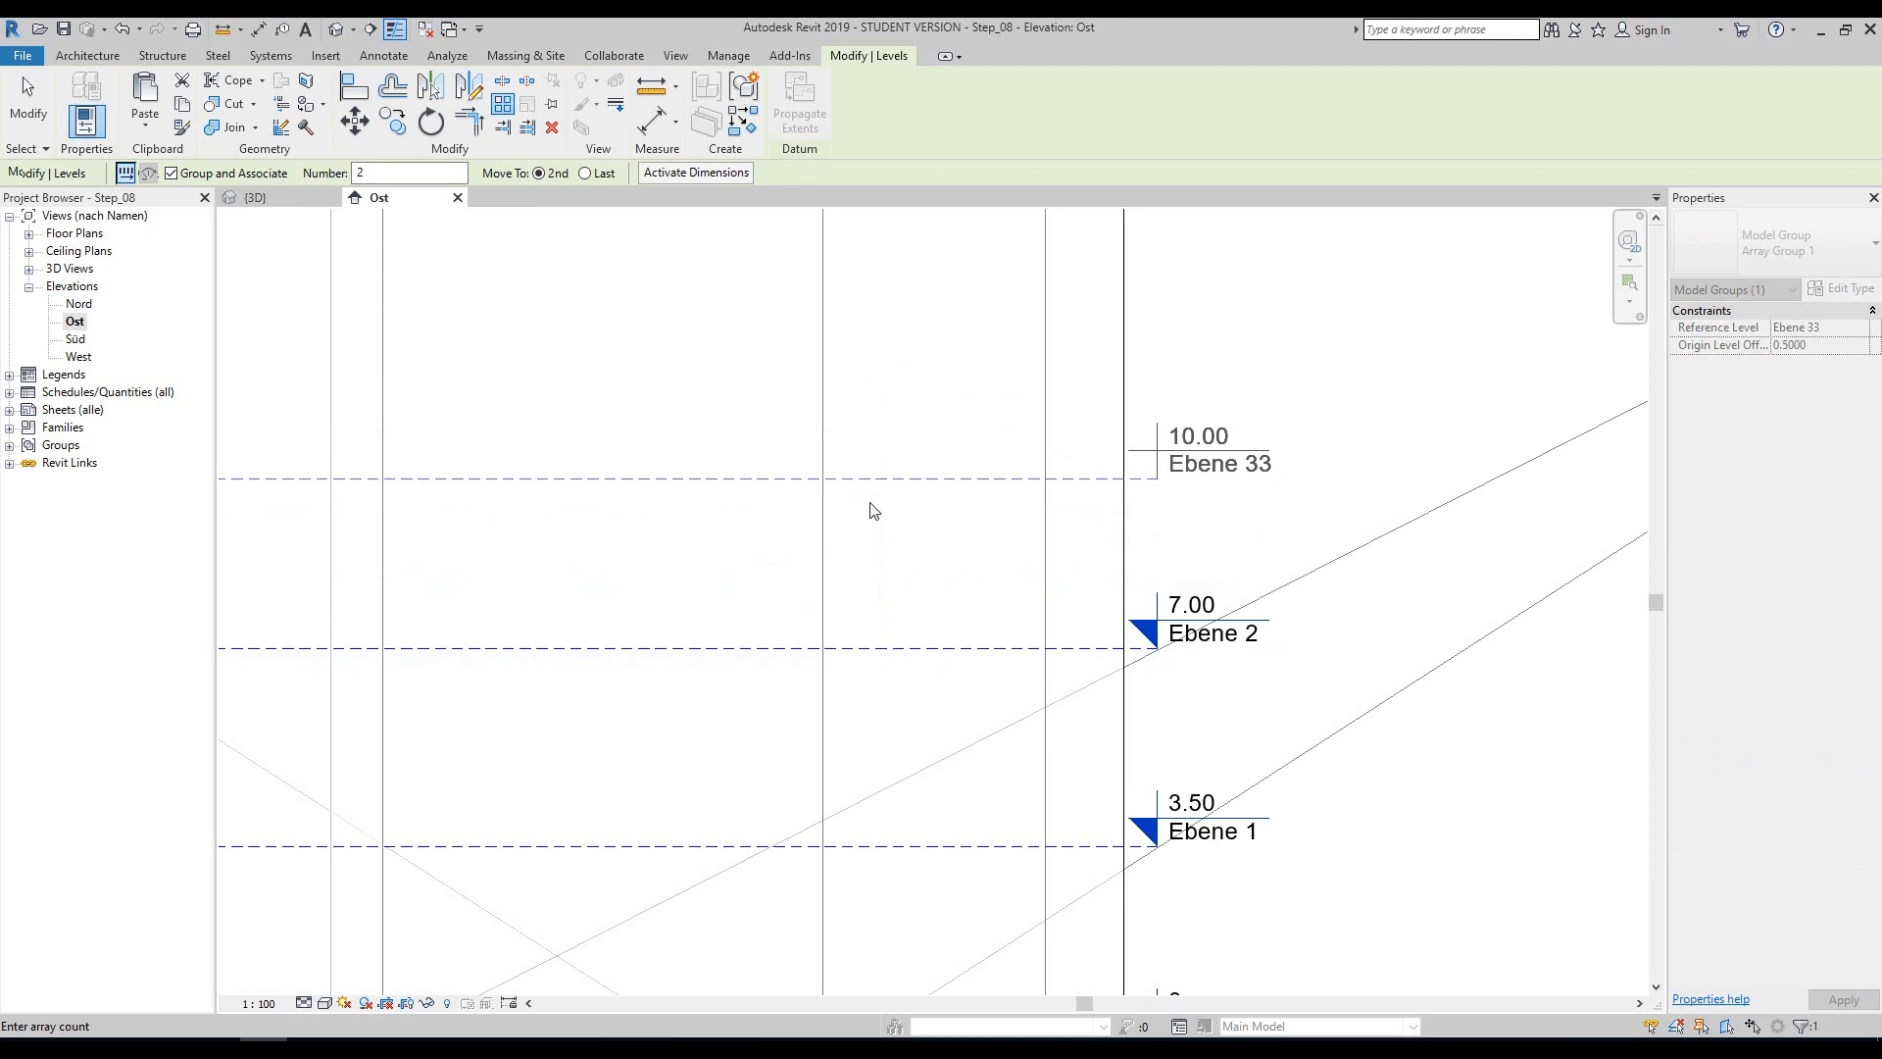
{"action": "scroll", "coordinate": [874, 511], "scroll_direction": "down", "scroll_amount": 5}
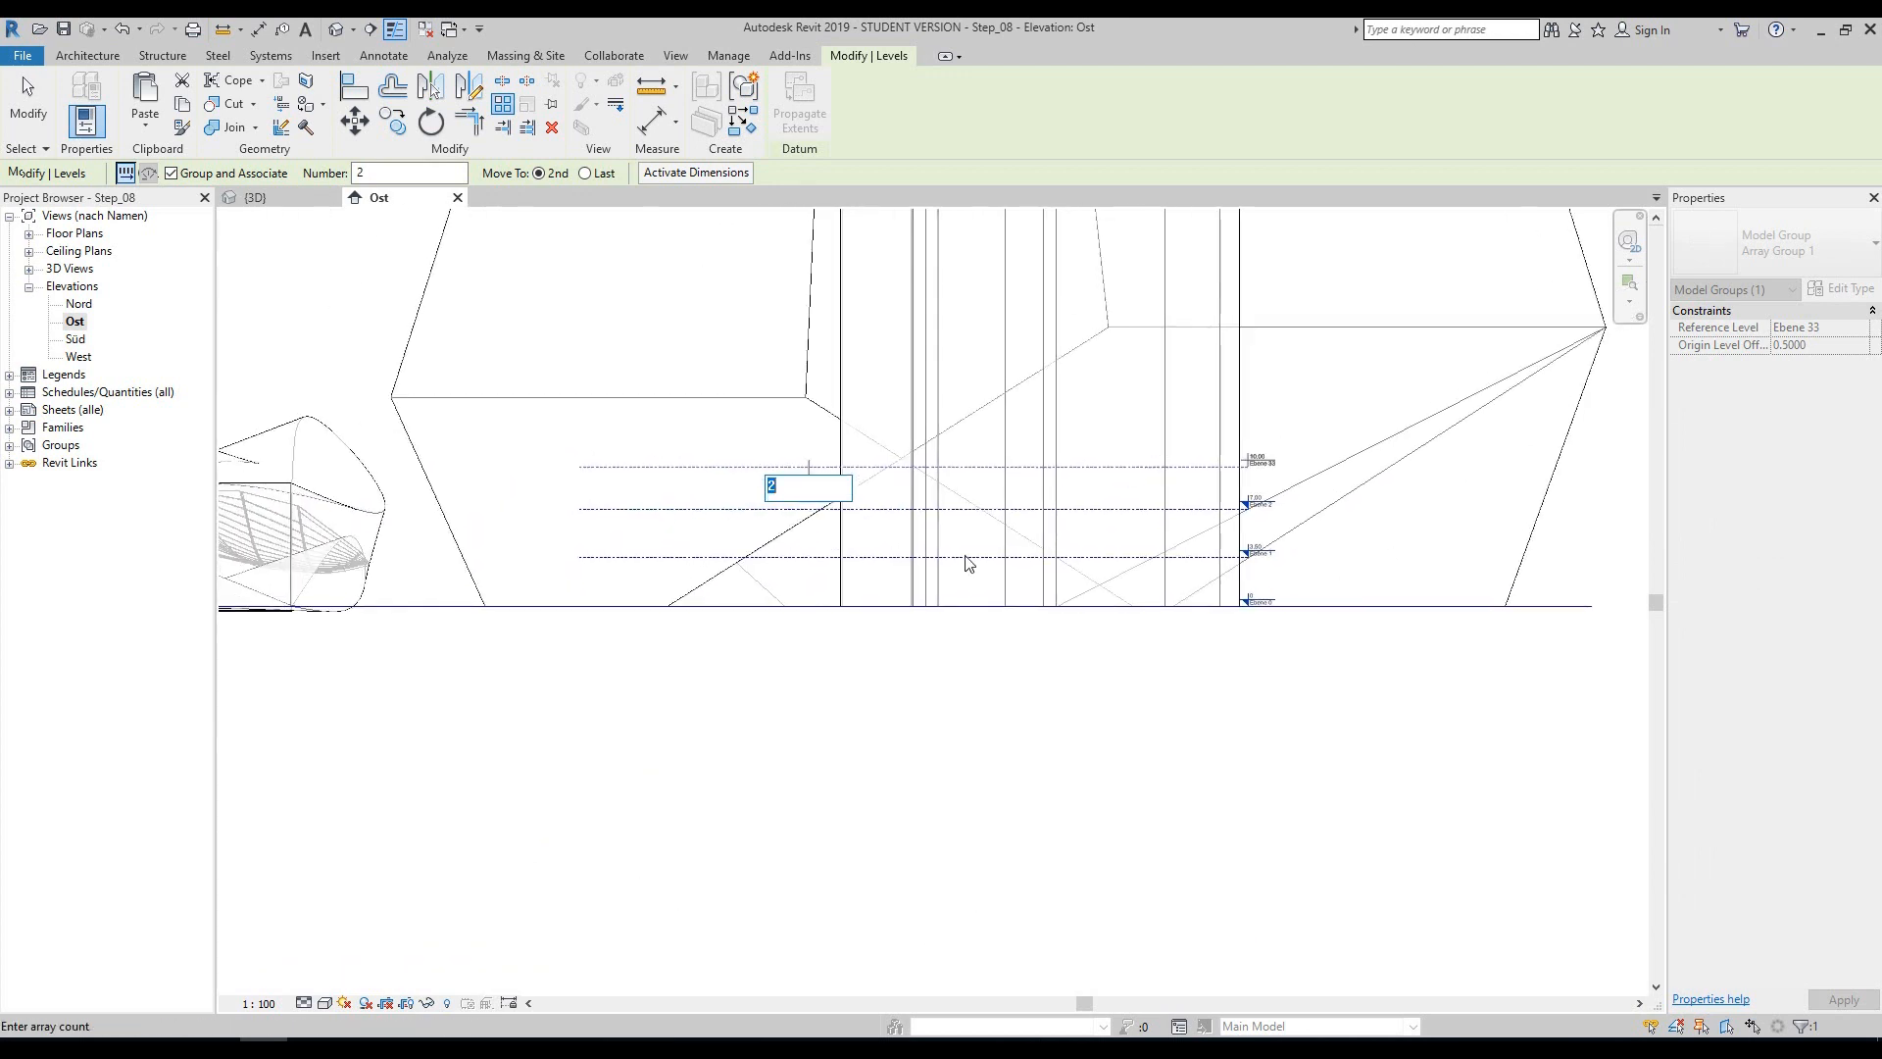
{"action": "scroll", "coordinate": [784, 473], "scroll_direction": "up", "scroll_amount": 4}
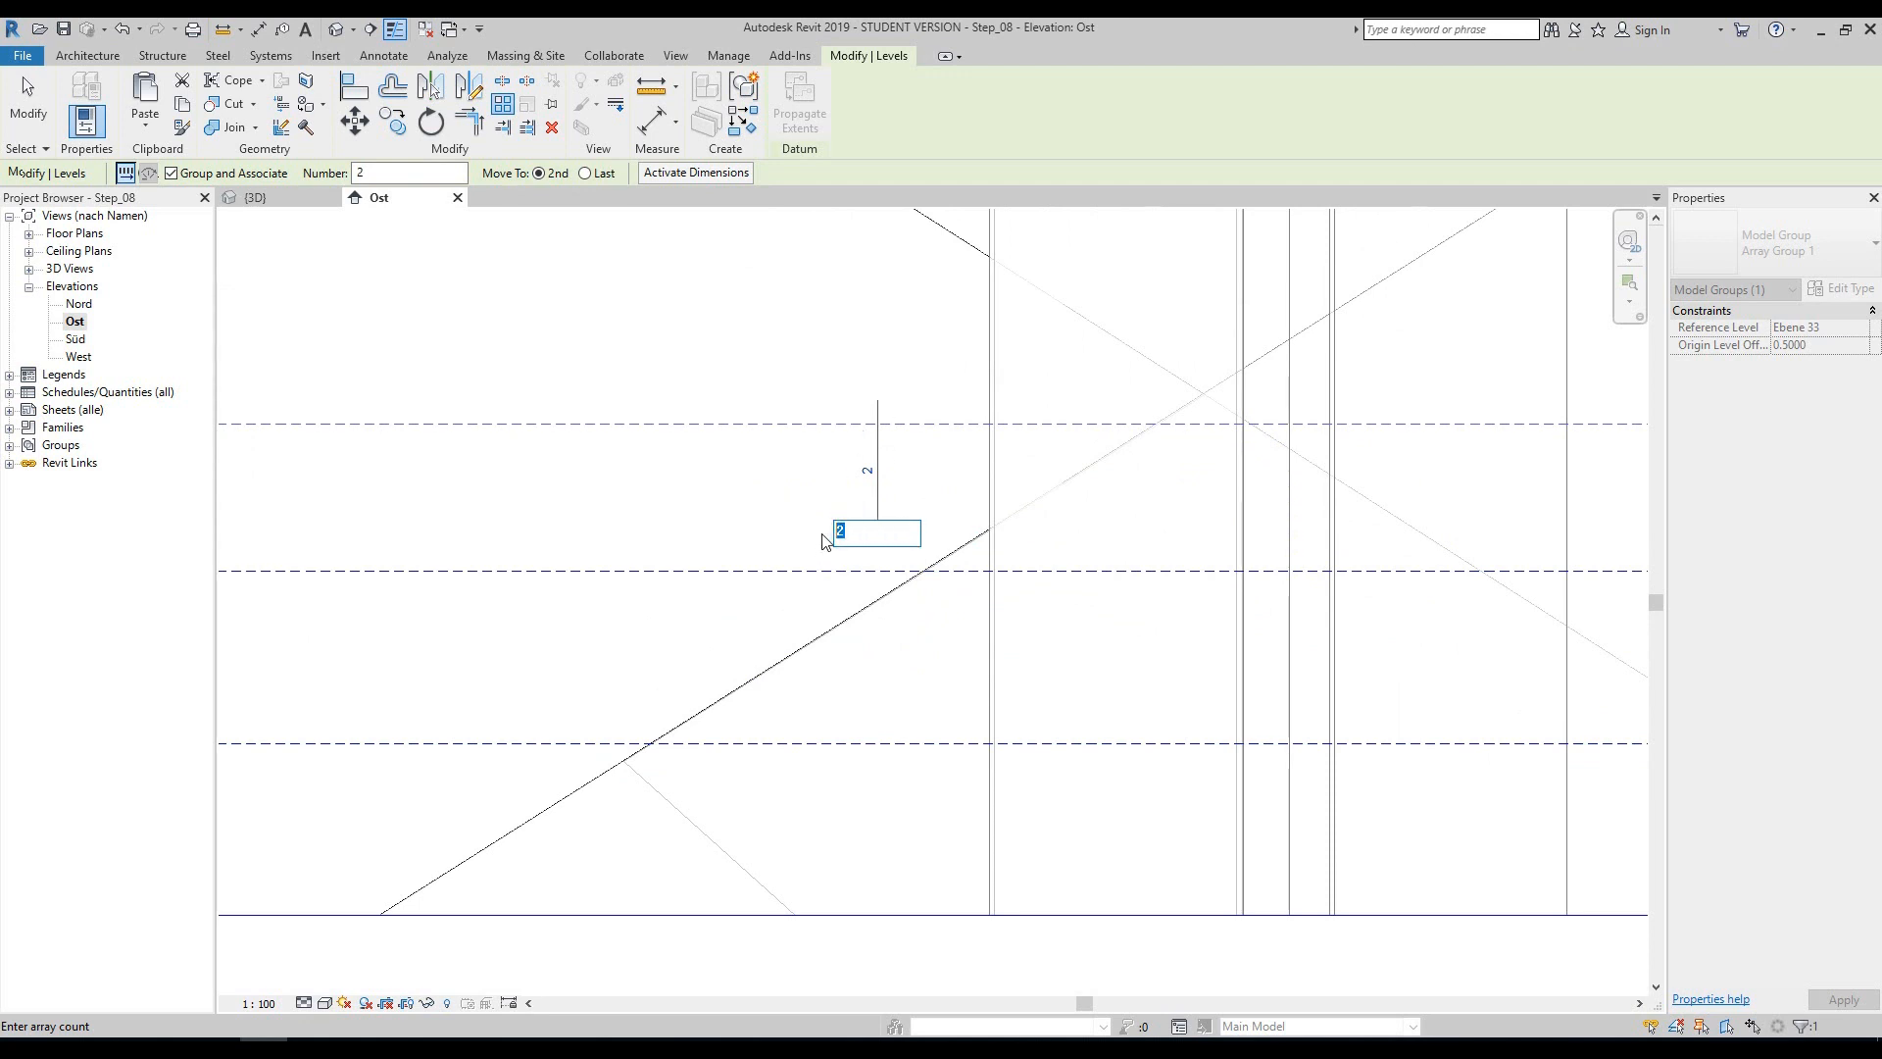
{"action": "type", "text": "30"}
{"action": "key", "text": "Return"}
- Examine the arrayed level heads above Ebene 2 and check which levels have floor plan views in the project
{"action": "scroll", "coordinate": [813, 588], "scroll_direction": "down", "scroll_amount": 5}
{"action": "scroll", "coordinate": [1128, 623], "scroll_direction": "down", "scroll_amount": 4}
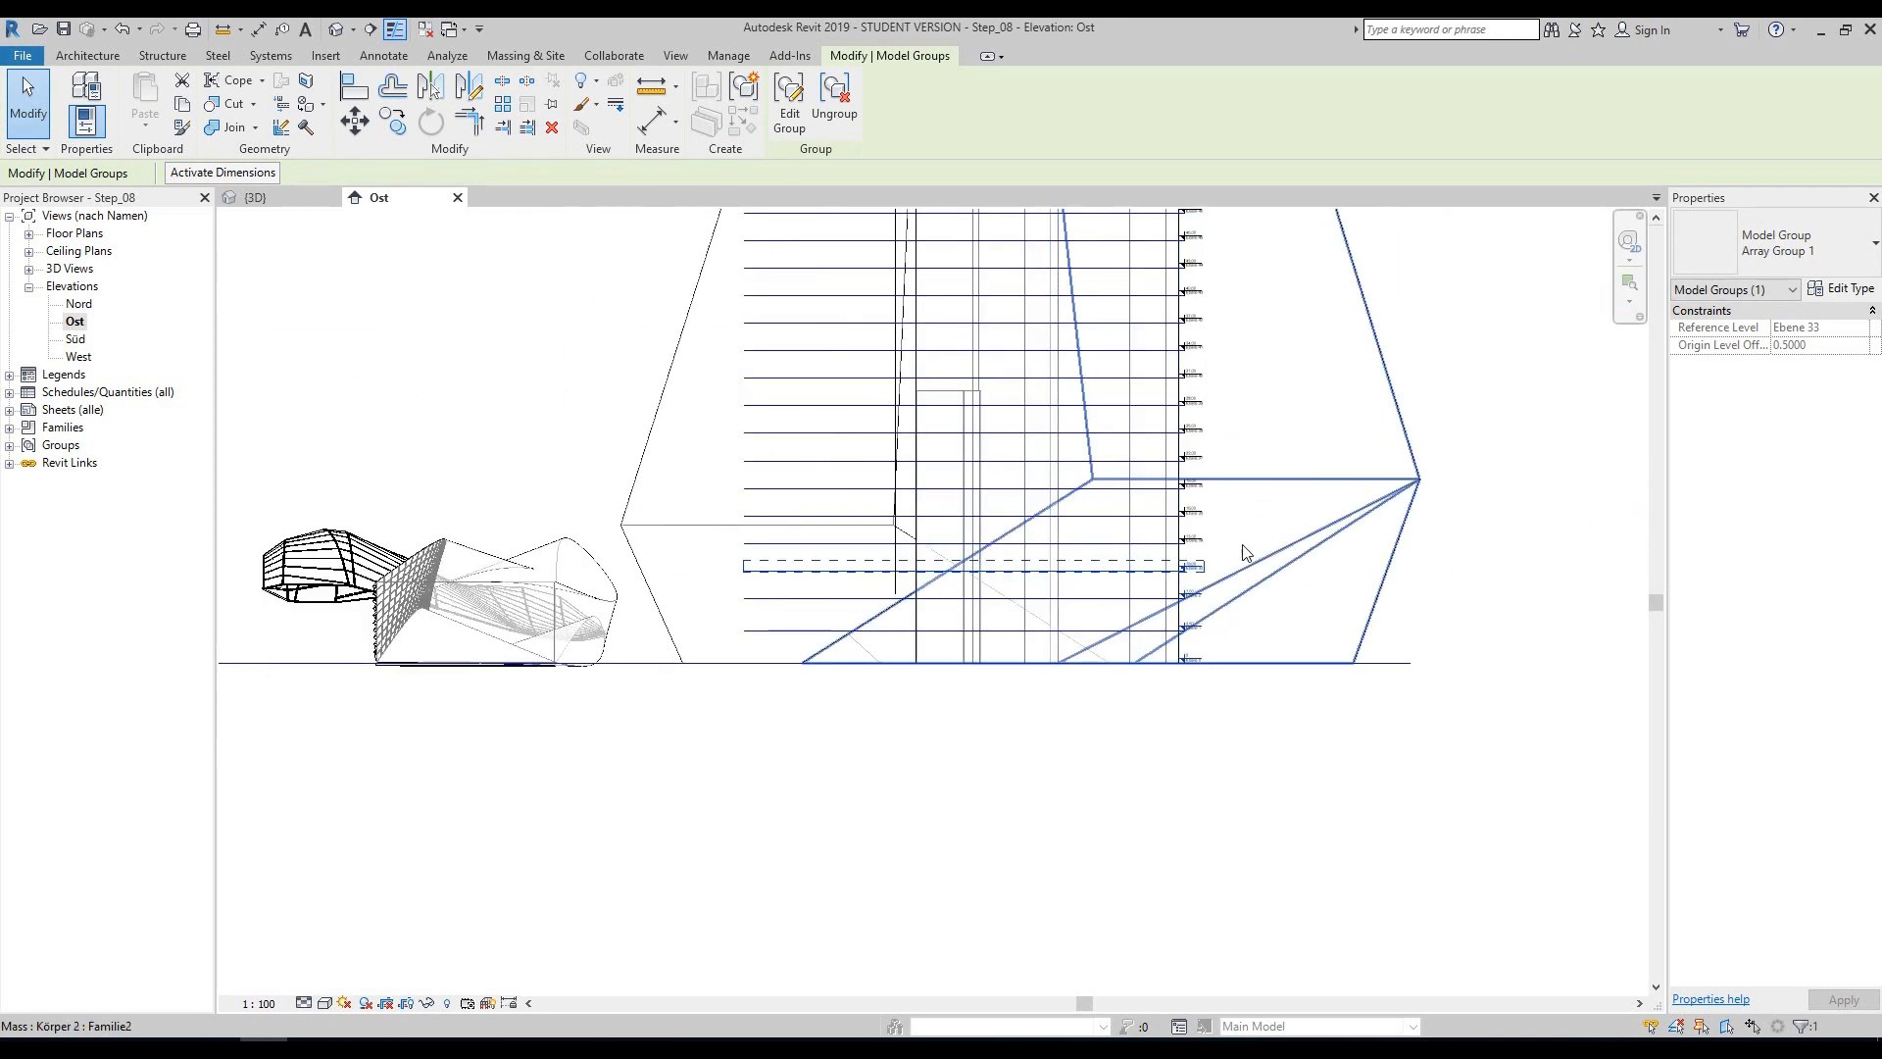
{"action": "scroll", "coordinate": [1275, 613], "scroll_direction": "up", "scroll_amount": 3}
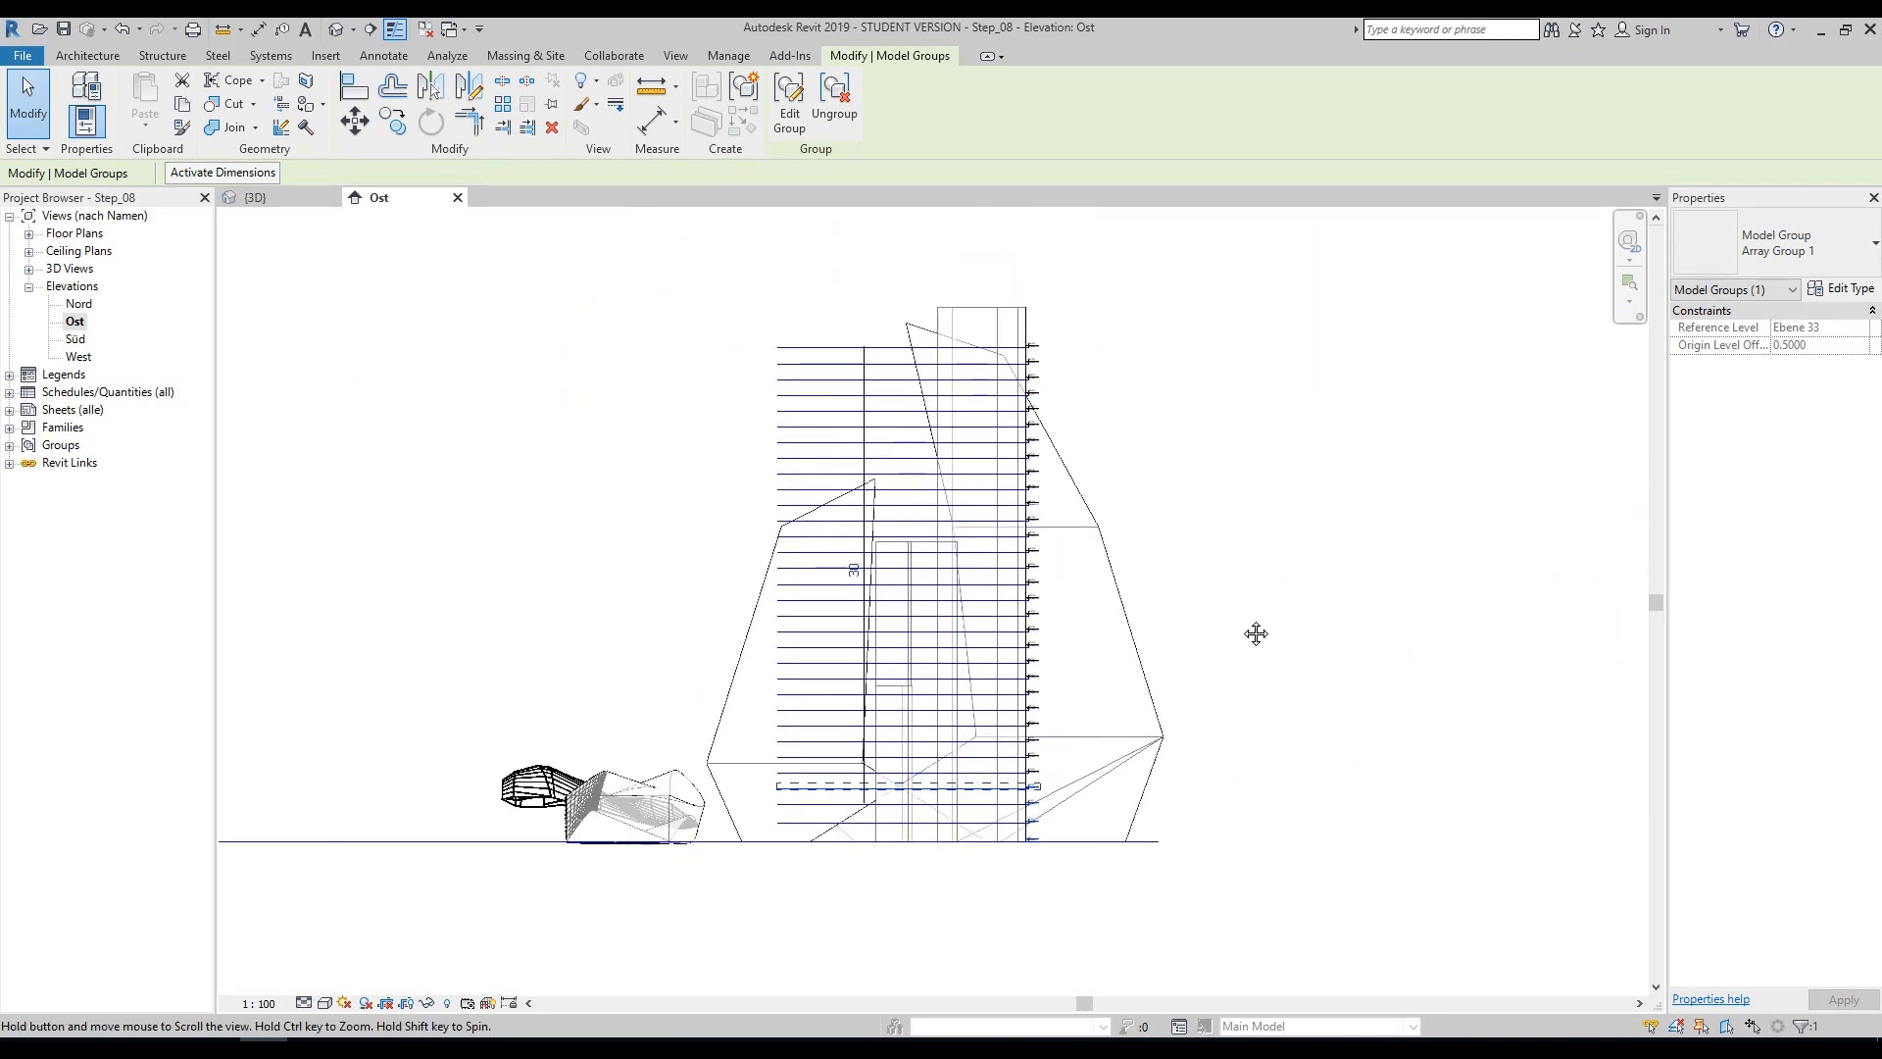
{"action": "scroll", "coordinate": [941, 716], "scroll_direction": "up", "scroll_amount": 2}
{"action": "scroll", "coordinate": [998, 671], "scroll_direction": "up", "scroll_amount": 5}
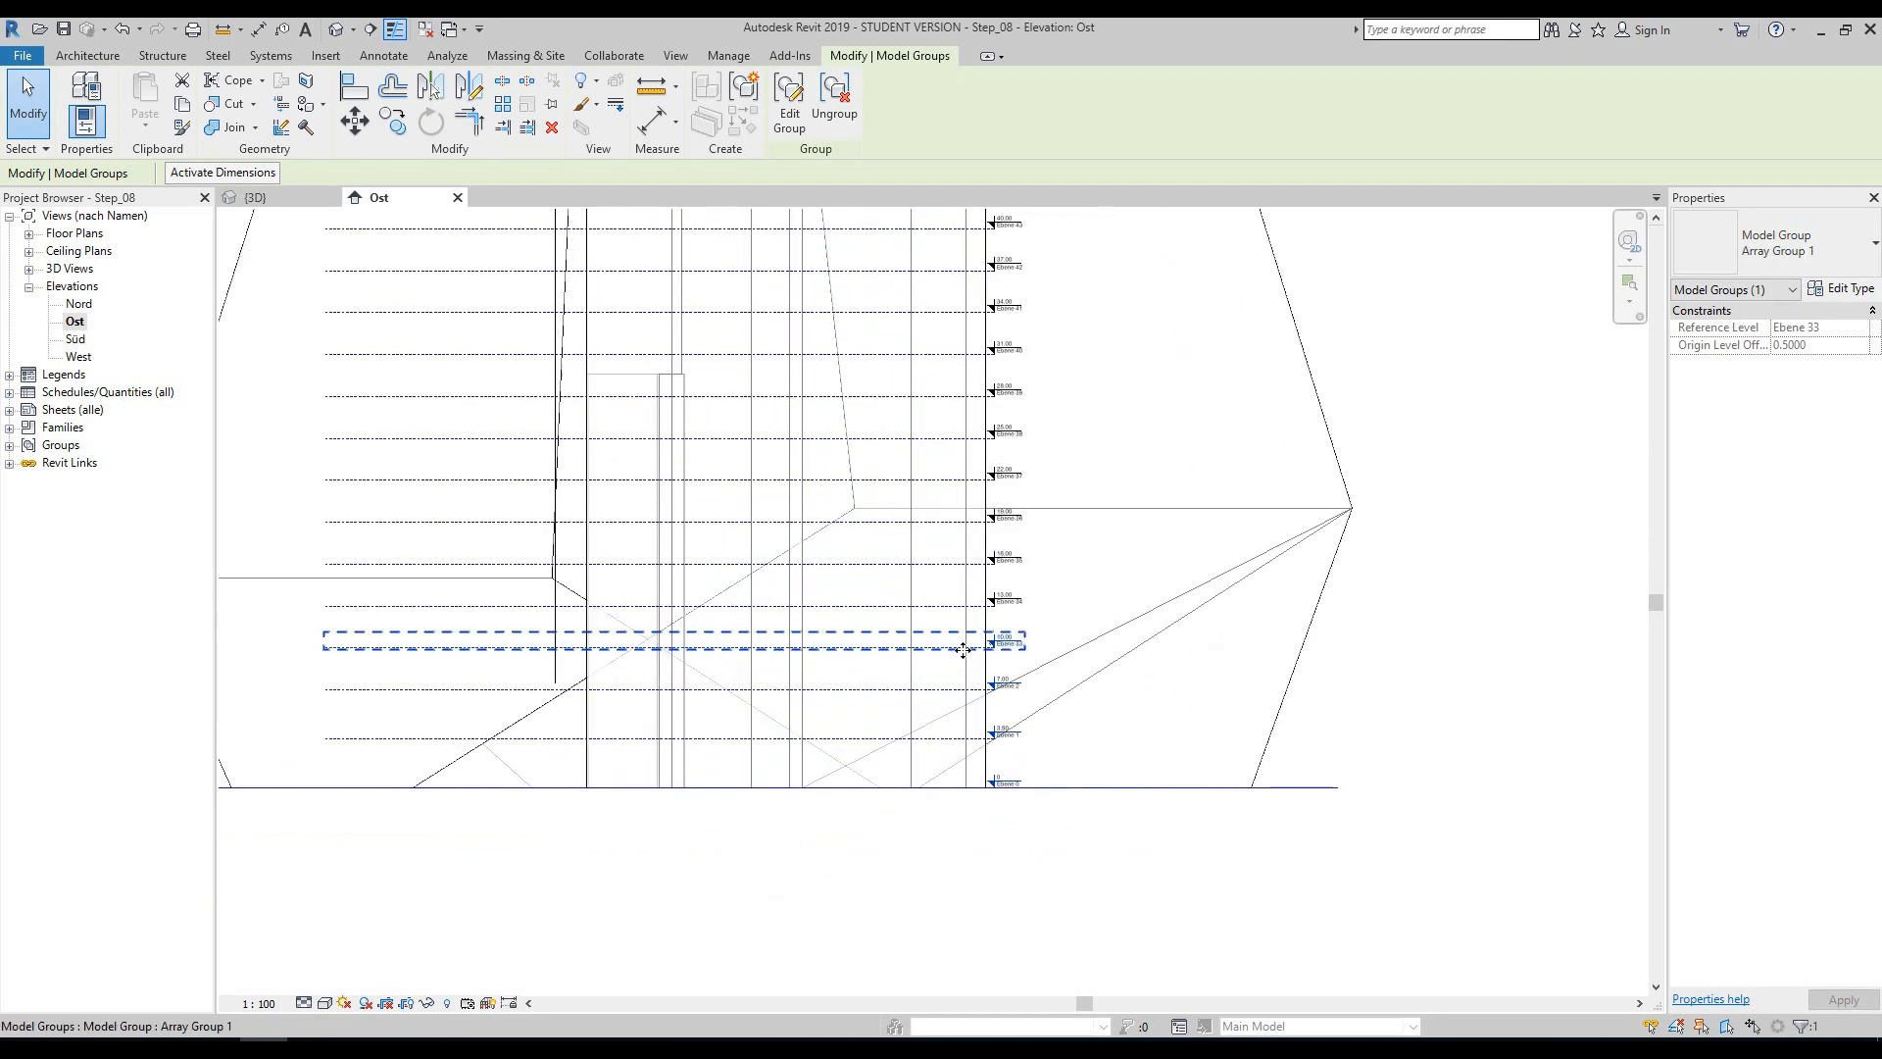
{"action": "middle_click_drag", "start_coordinate": [1173, 659], "coordinate": [1162, 781]}
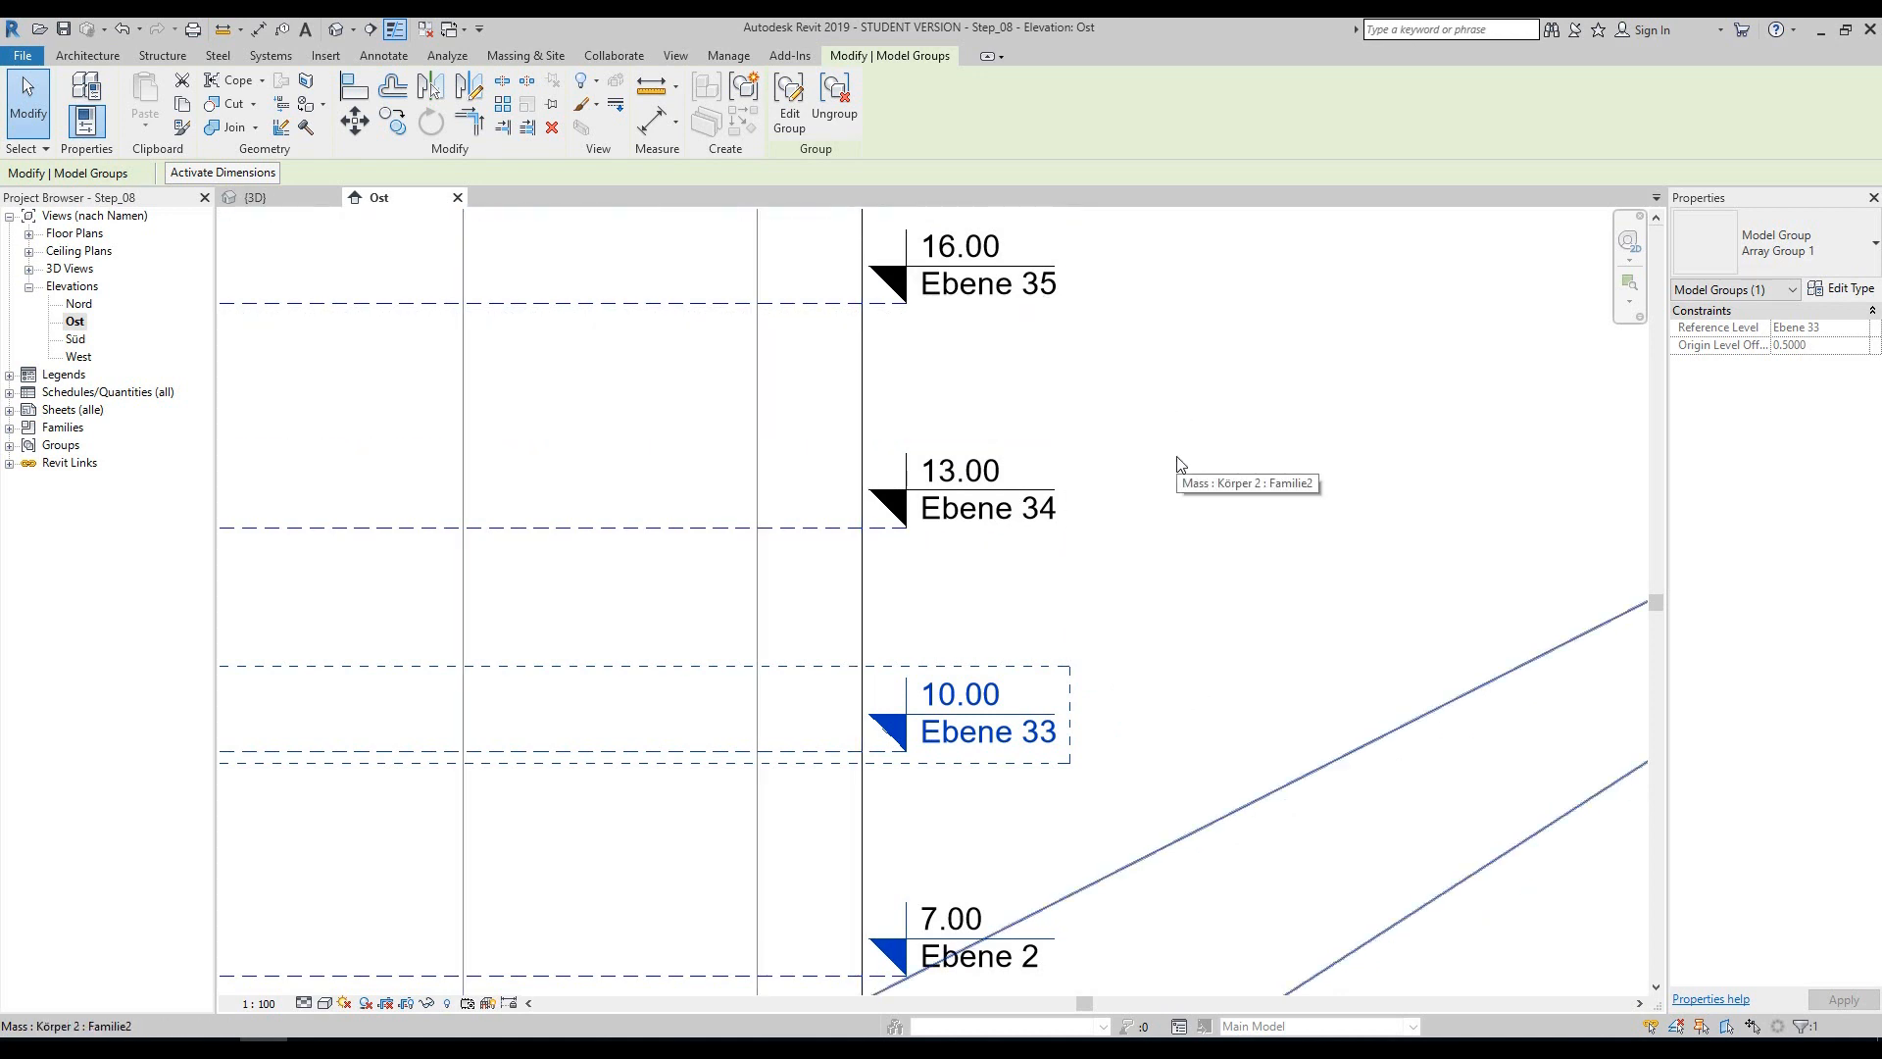
{"action": "key", "text": "Escape"}
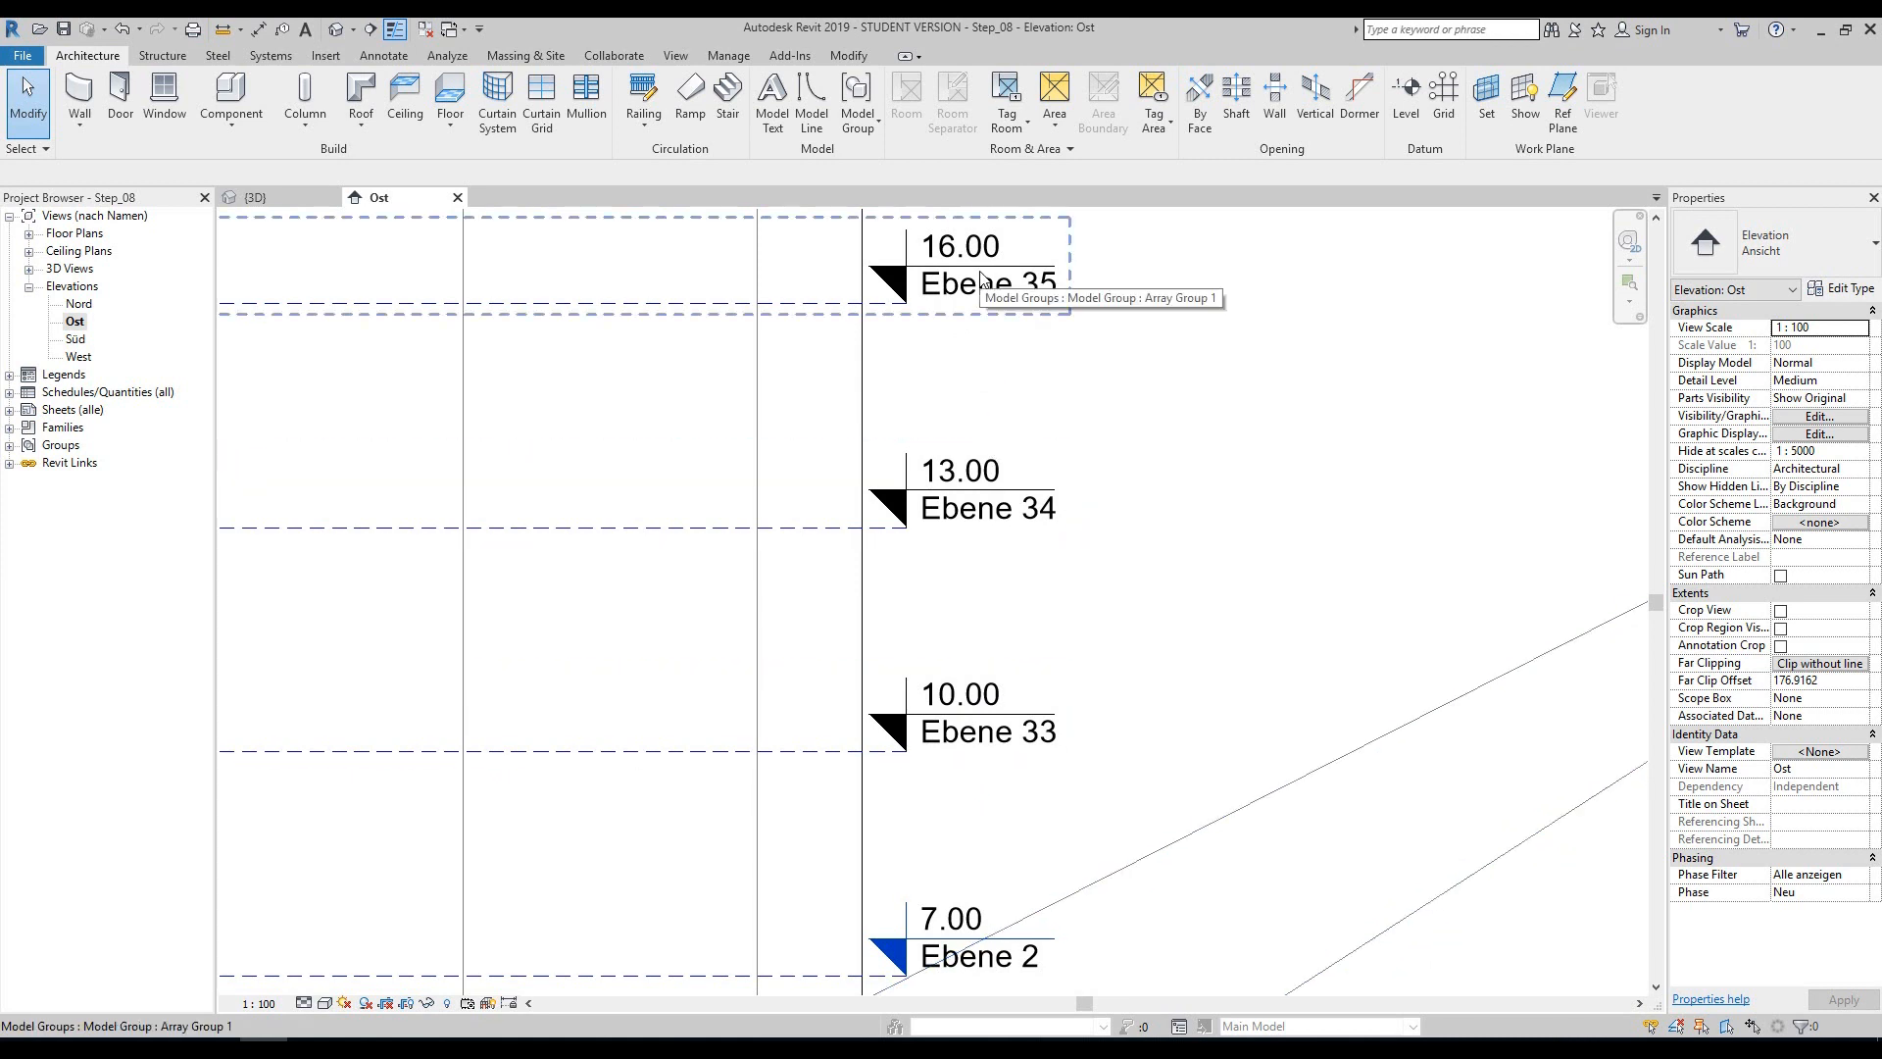
{"action": "left_click", "coordinate": [30, 234]}
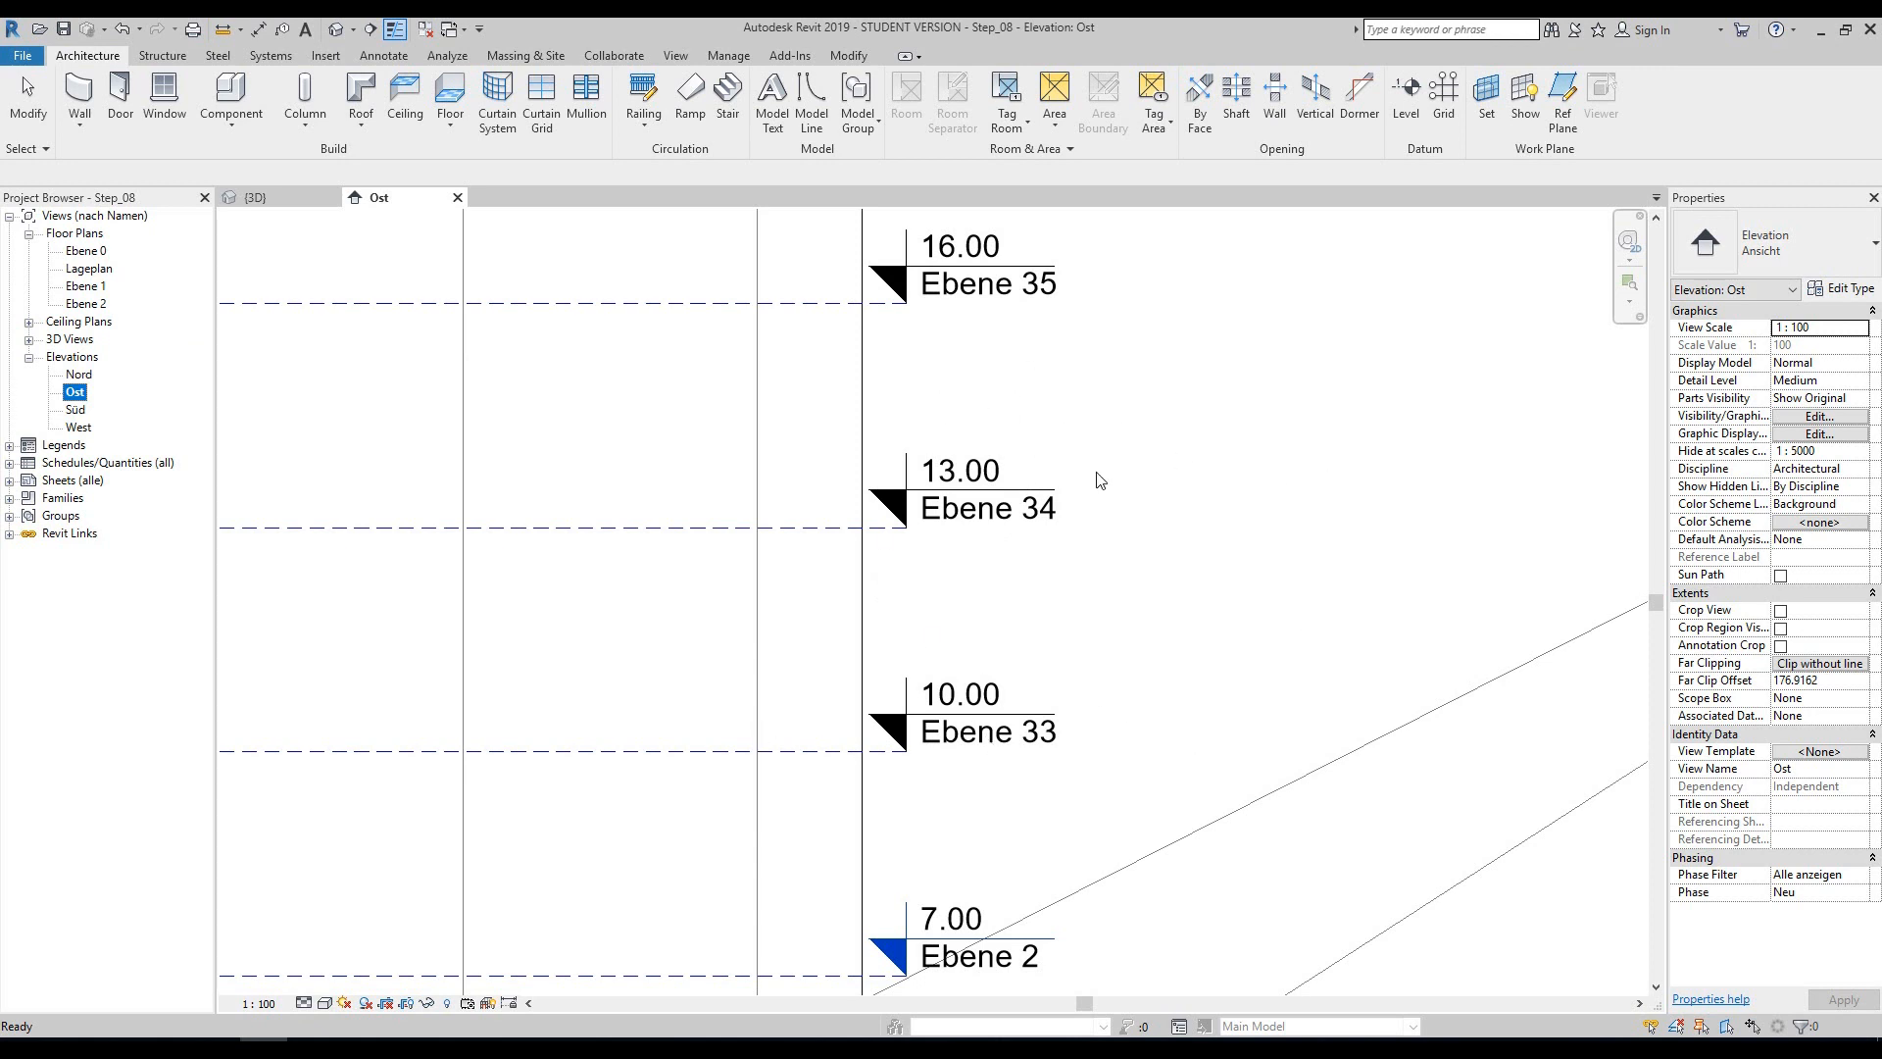
- Create new floor plan views of type Grundrisse for all levels from Ebene 33 to Ebene 61, without duplicating existing views
{"action": "left_click", "coordinate": [677, 57]}
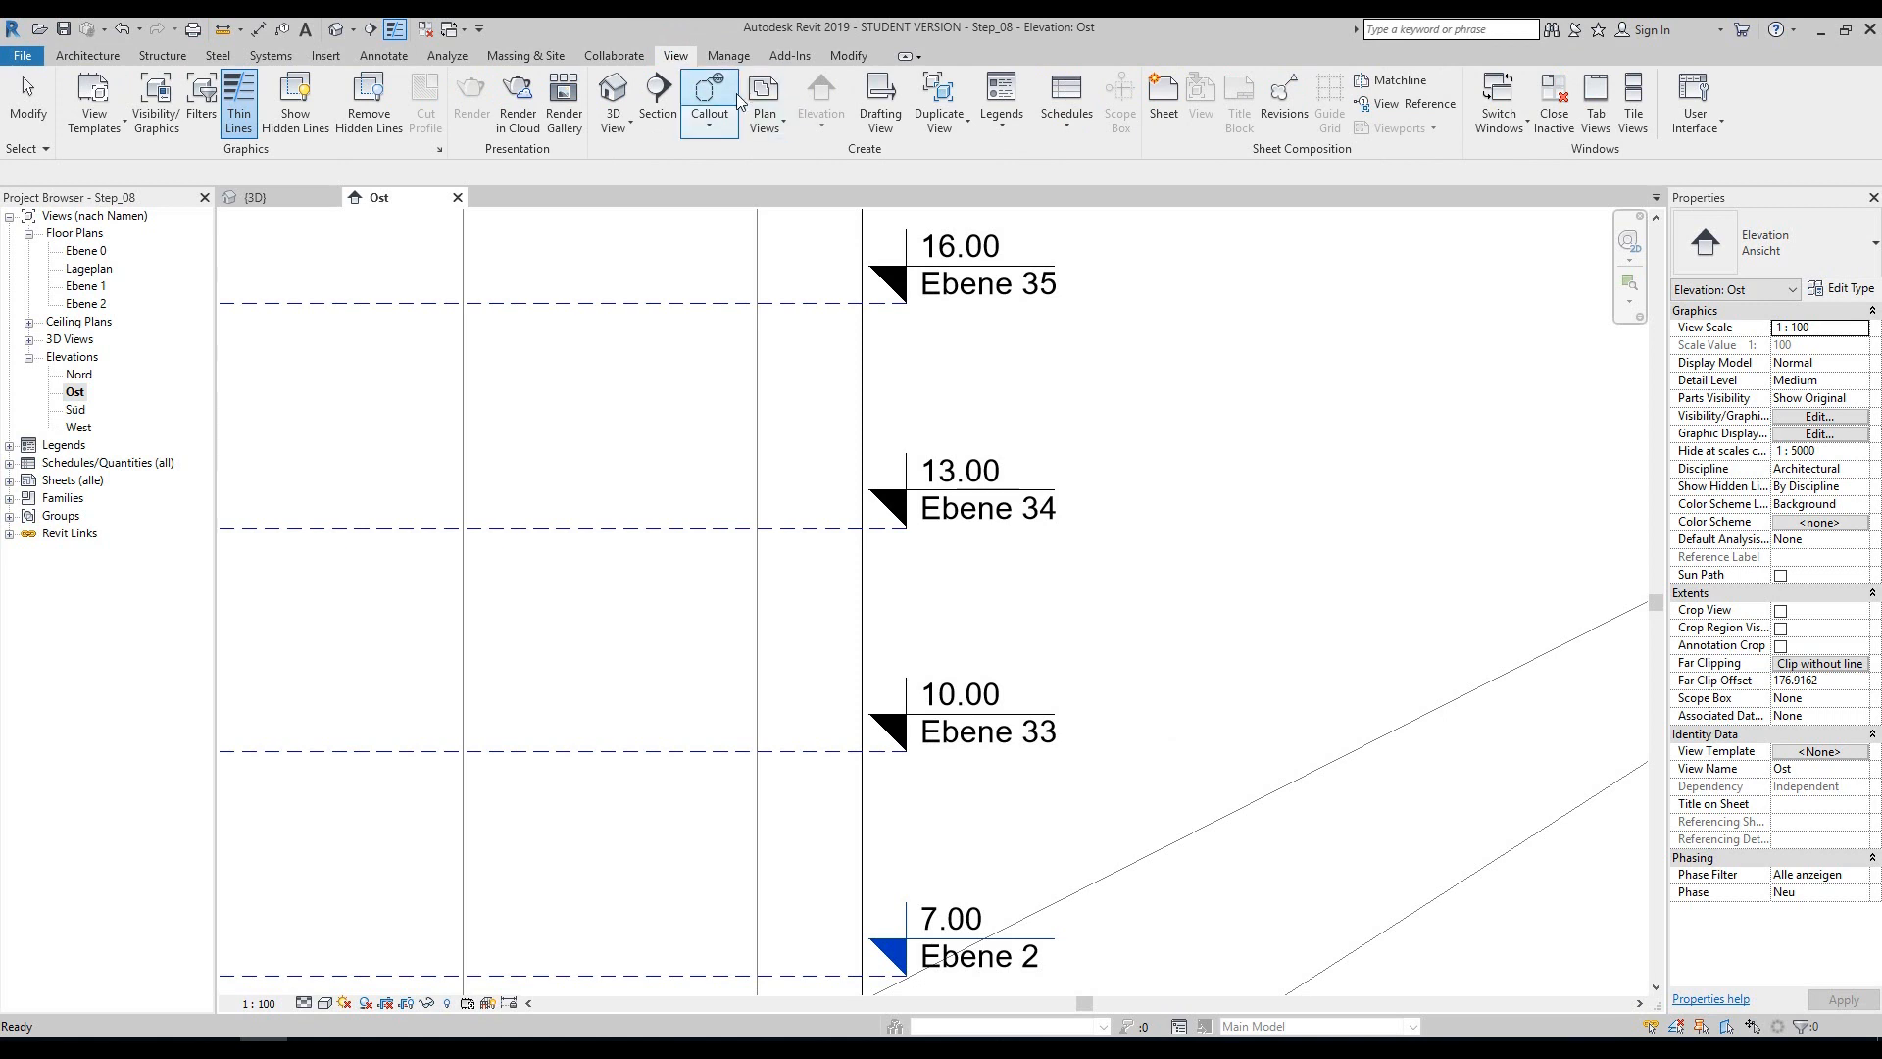
{"action": "left_click", "coordinate": [787, 123]}
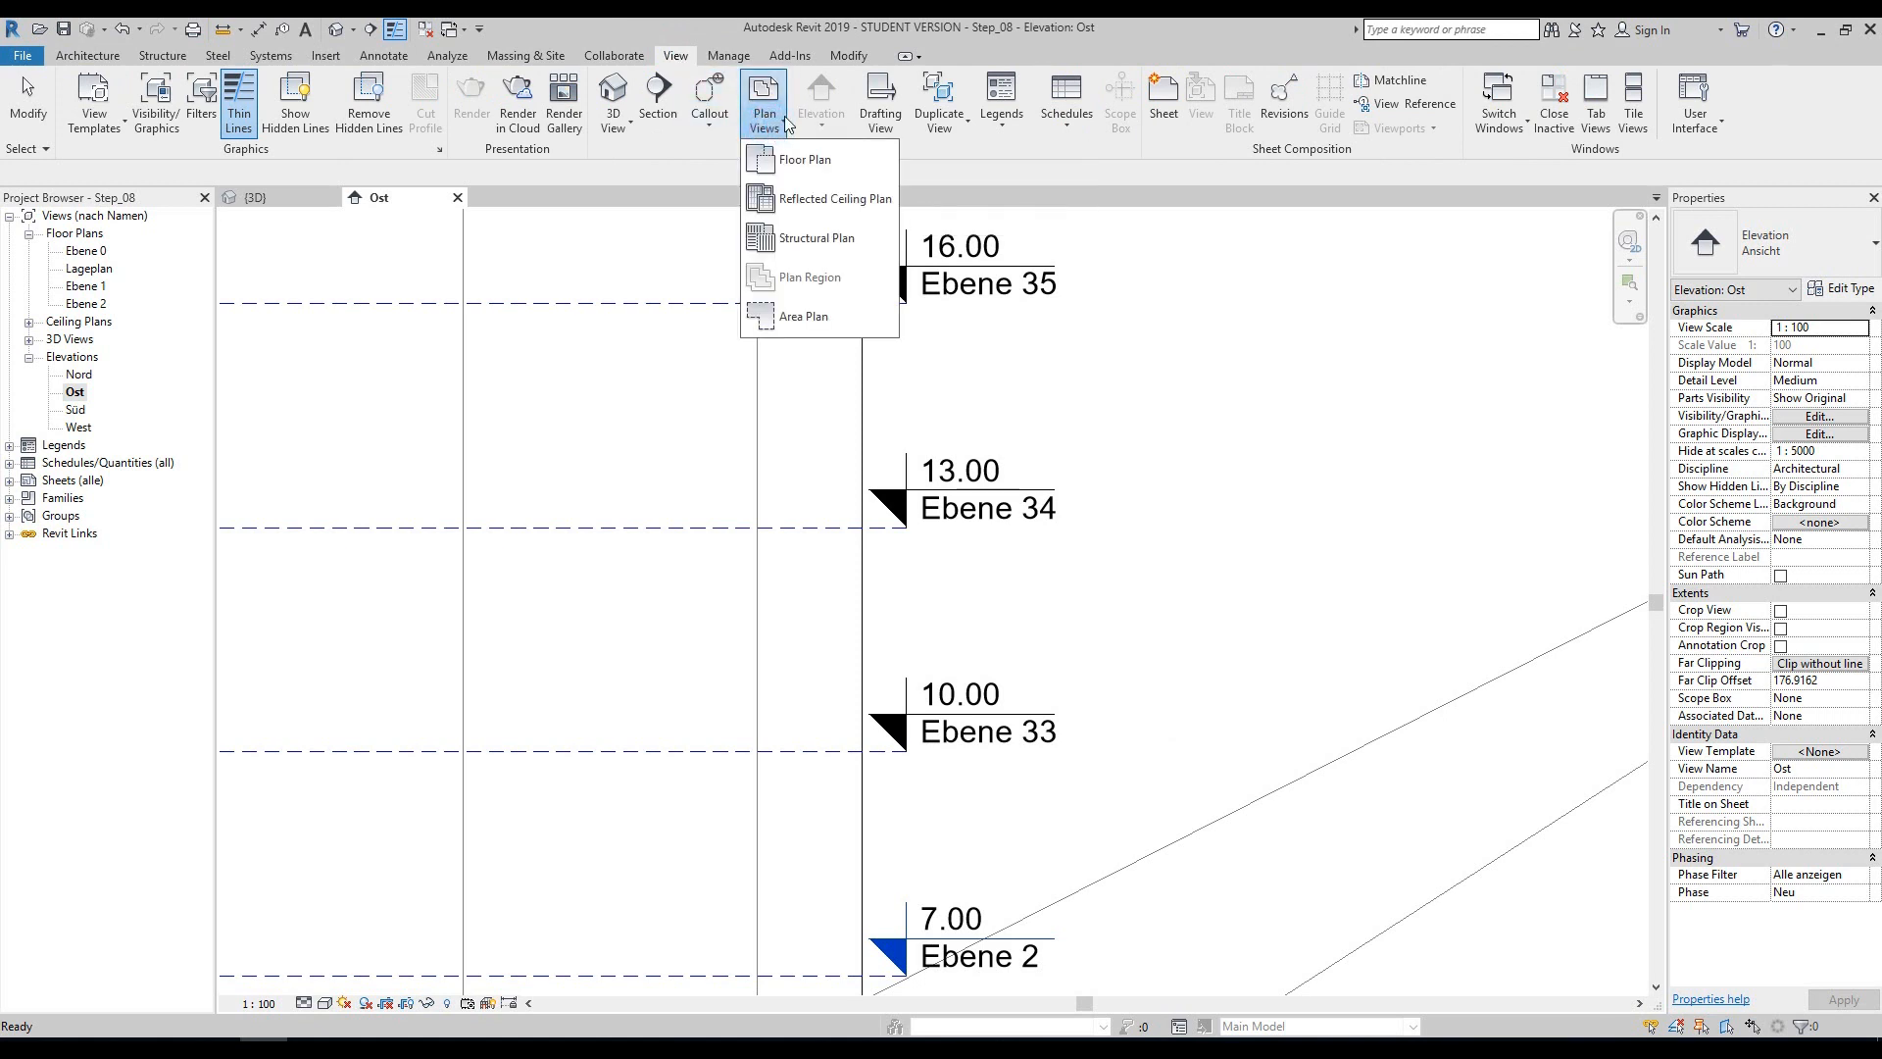
{"action": "left_click", "coordinate": [805, 162]}
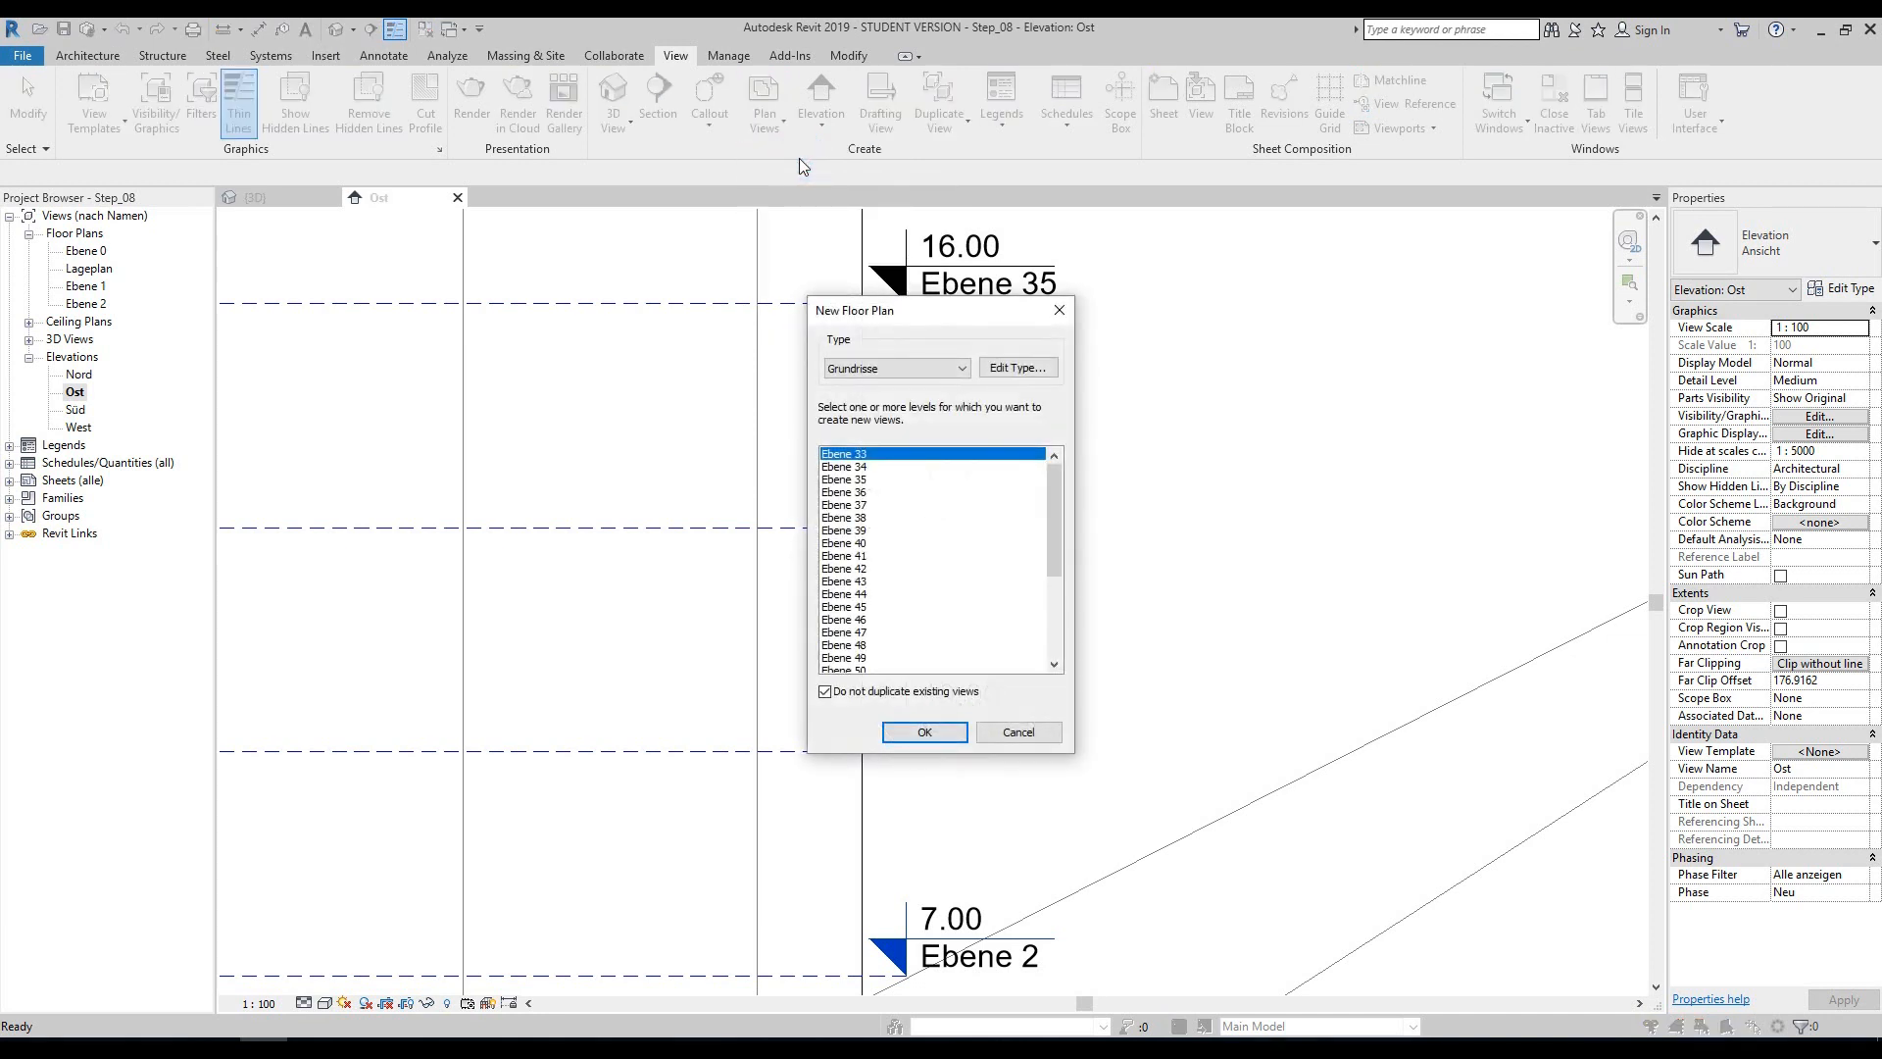
{"action": "left_click_drag", "start_coordinate": [1055, 485], "coordinate": [897, 666]}
{"action": "left_click", "coordinate": [861, 657]}
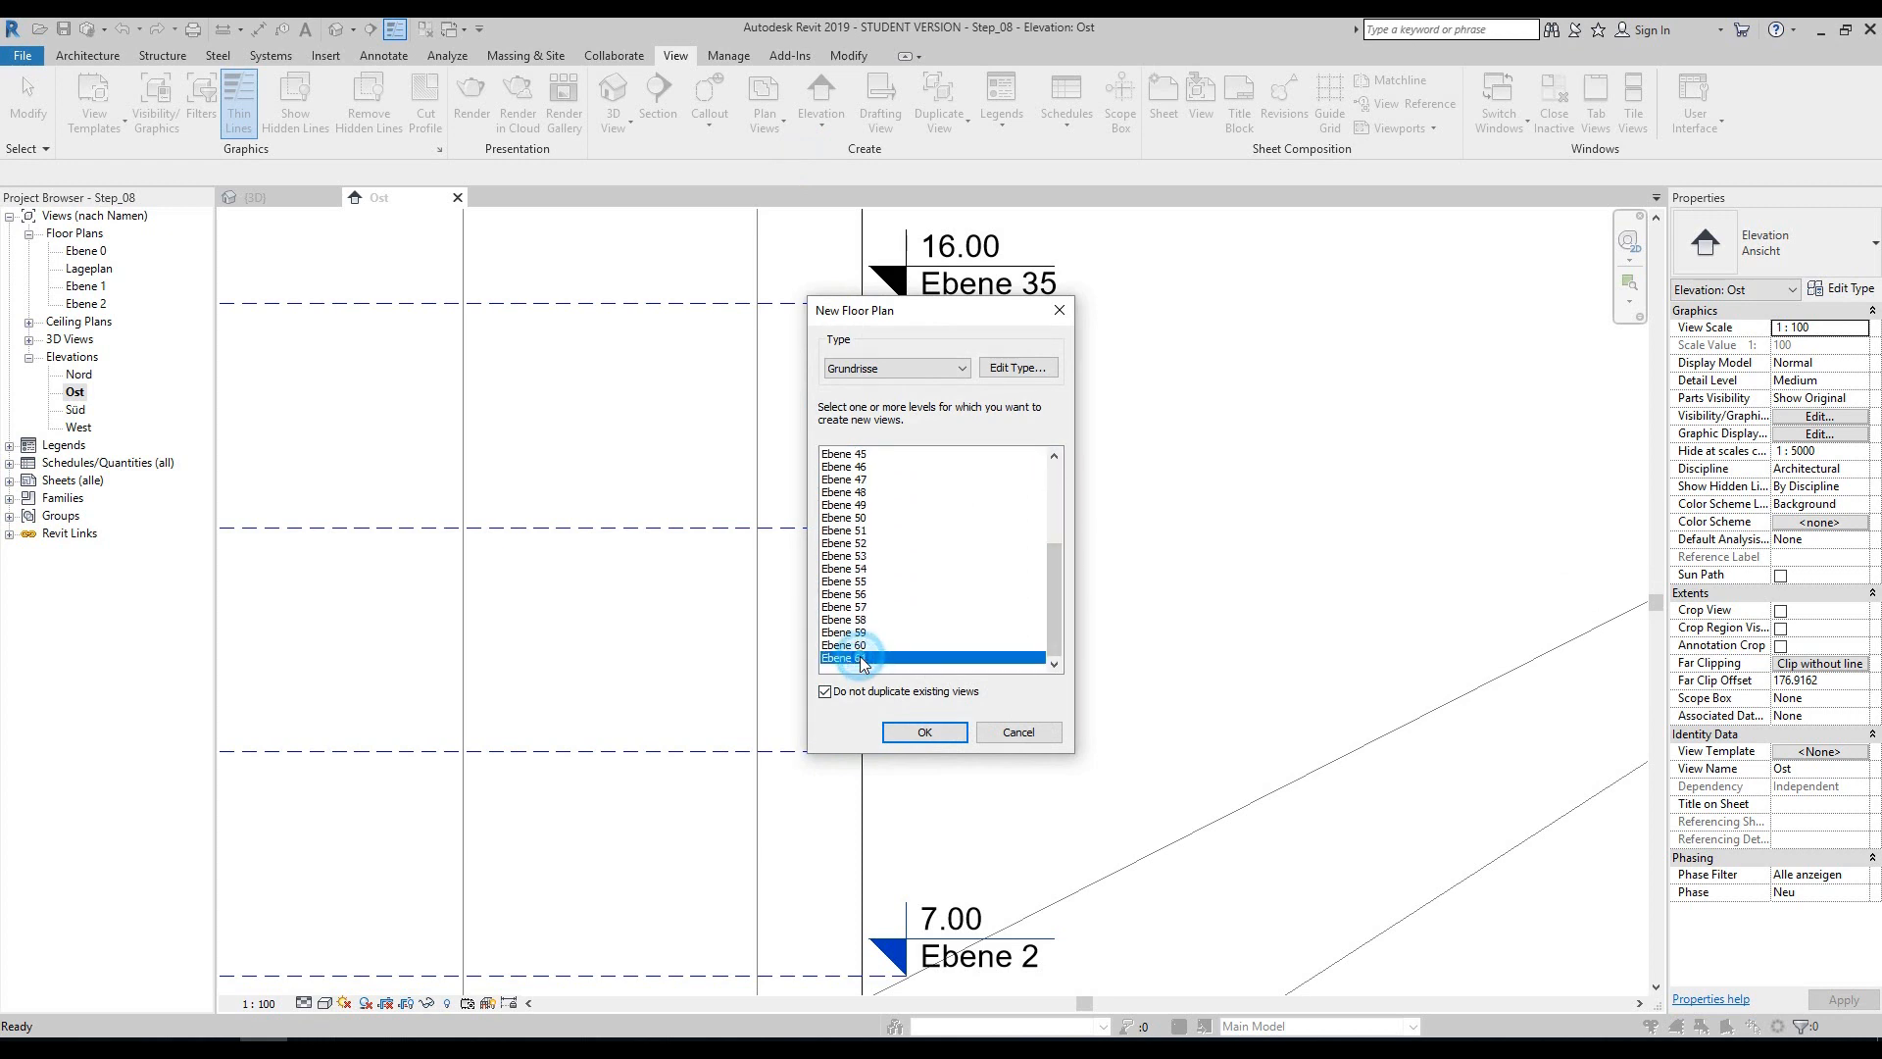
{"action": "scroll", "coordinate": [903, 600], "scroll_direction": "up", "scroll_amount": 4}
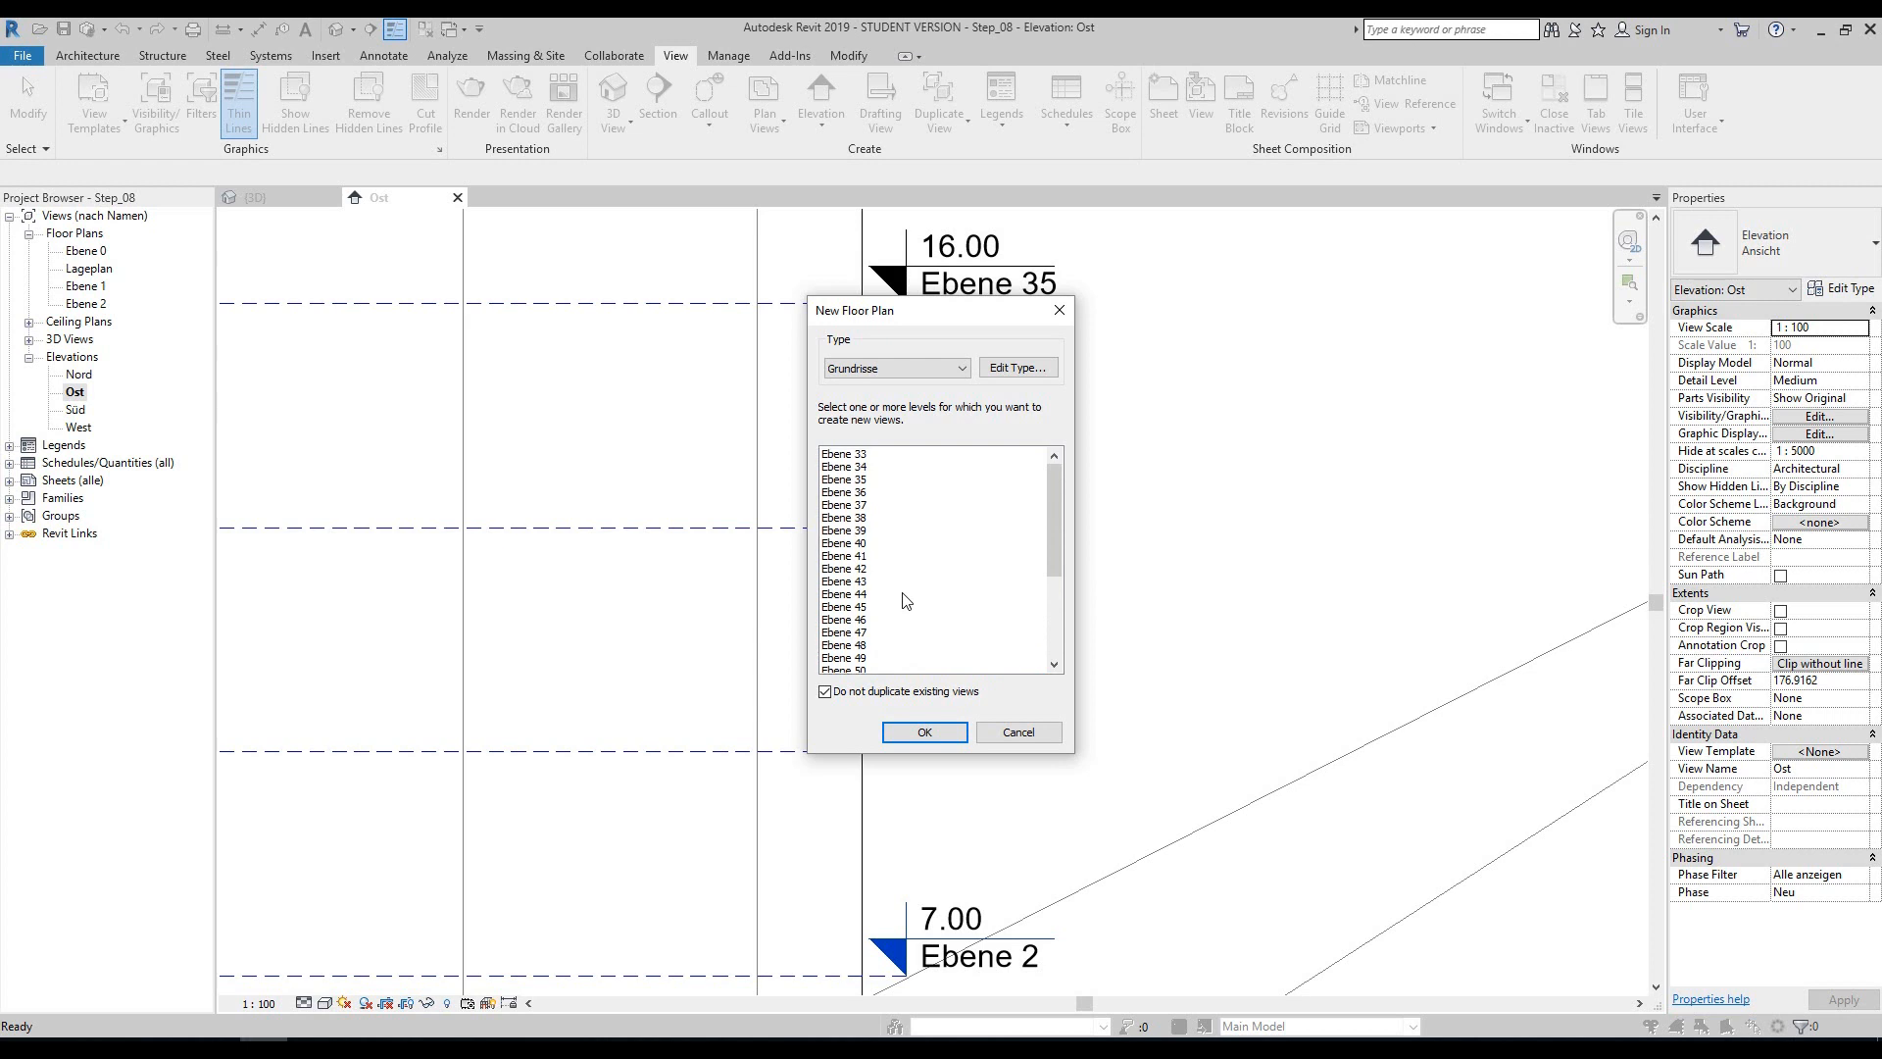
{"action": "left_click", "coordinate": [860, 457], "text": "shift"}
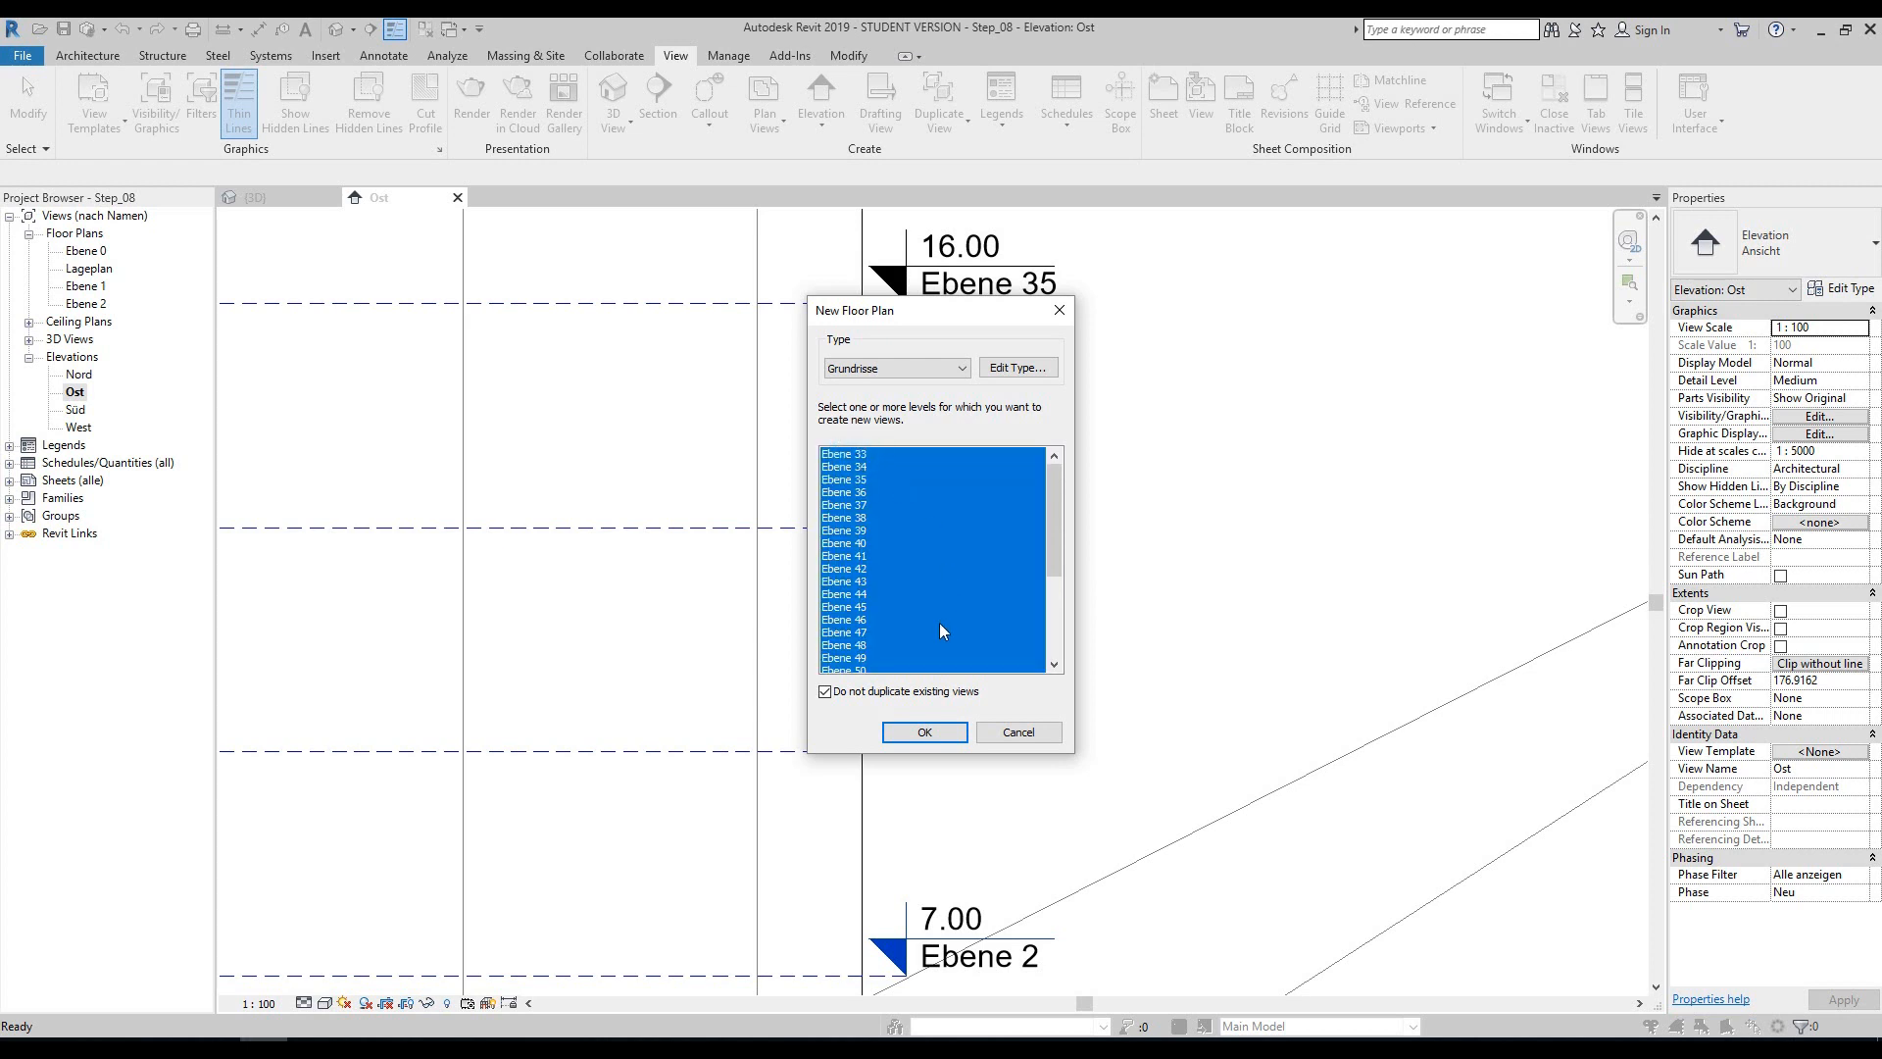
{"action": "left_click", "coordinate": [926, 733]}
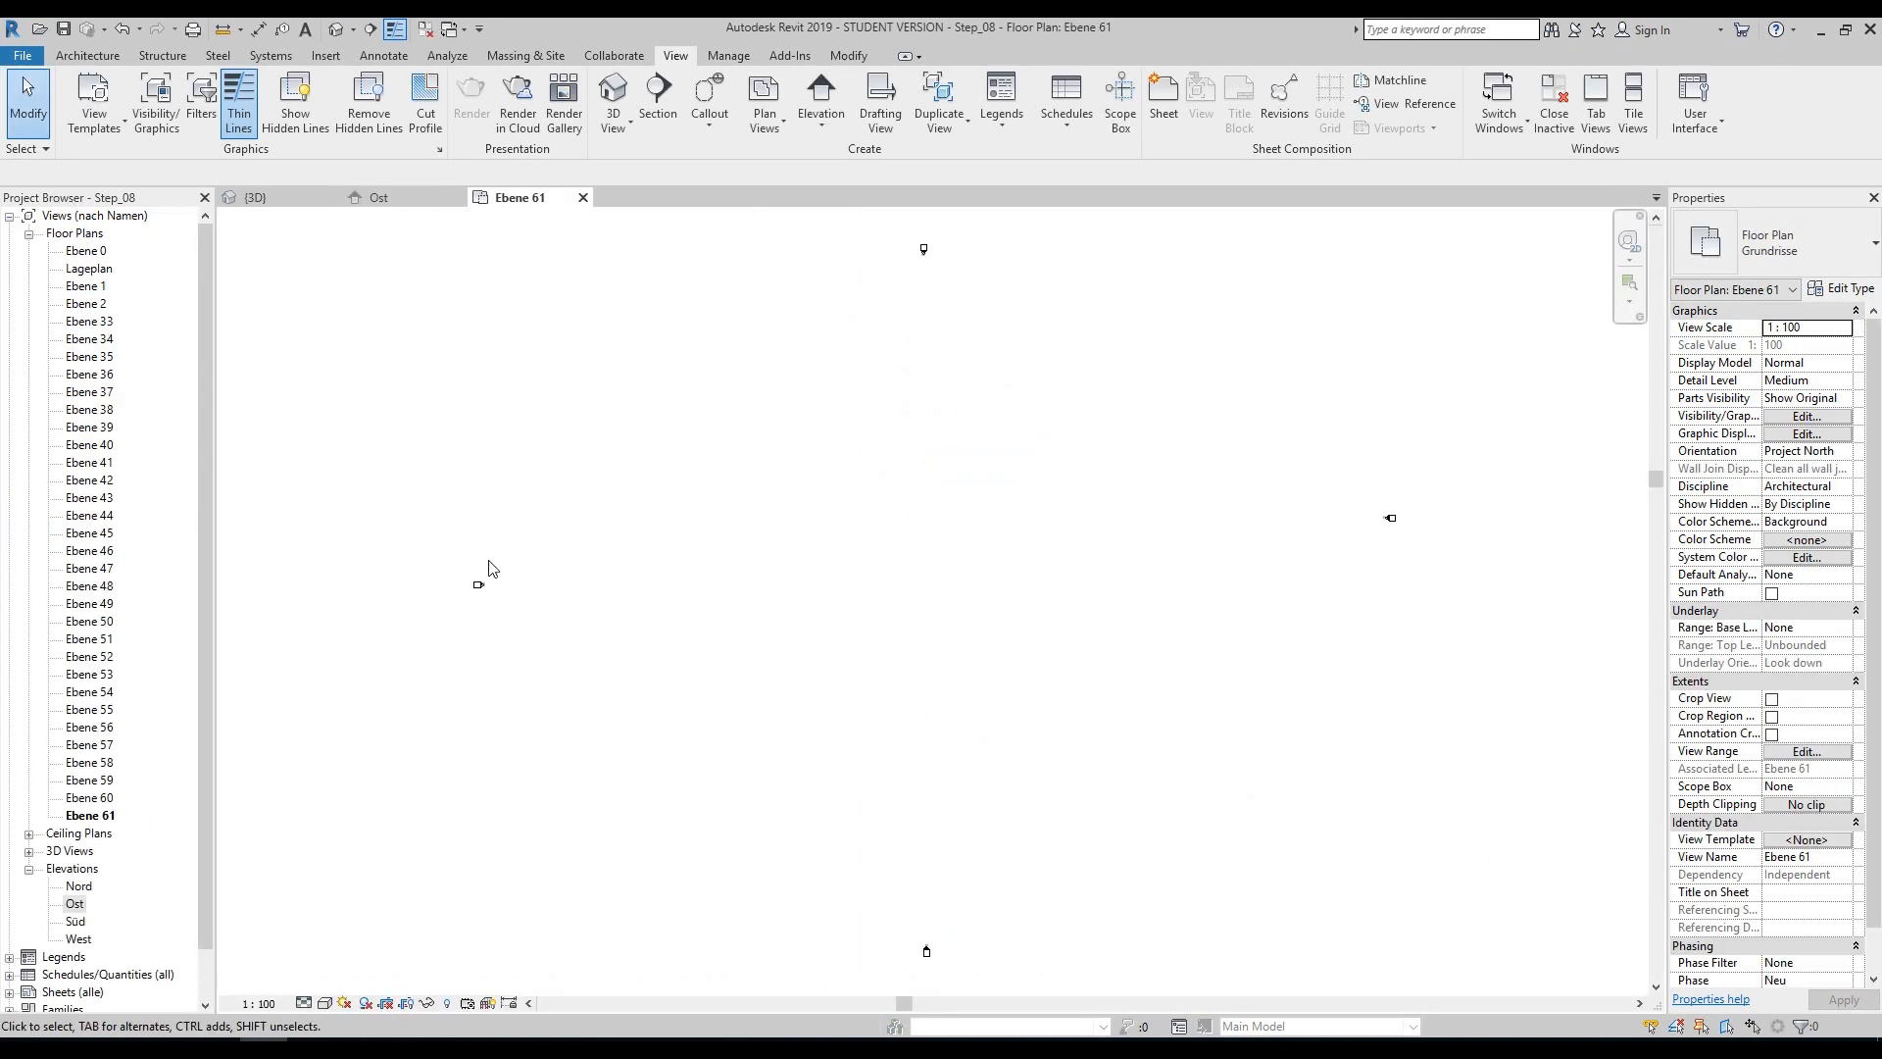
- Close the Ebene 61 floor plan and the Ost elevation to return to the 3D view
{"action": "scroll", "coordinate": [775, 531], "scroll_direction": "down", "scroll_amount": 4}
{"action": "middle_click_drag", "start_coordinate": [780, 531], "coordinate": [851, 571]}
{"action": "left_click", "coordinate": [584, 199]}
{"action": "scroll", "coordinate": [1078, 441], "scroll_direction": "down", "scroll_amount": 5}
{"action": "middle_click_drag", "start_coordinate": [1068, 763], "coordinate": [1049, 657]}
{"action": "scroll", "coordinate": [1003, 458], "scroll_direction": "up", "scroll_amount": 5}
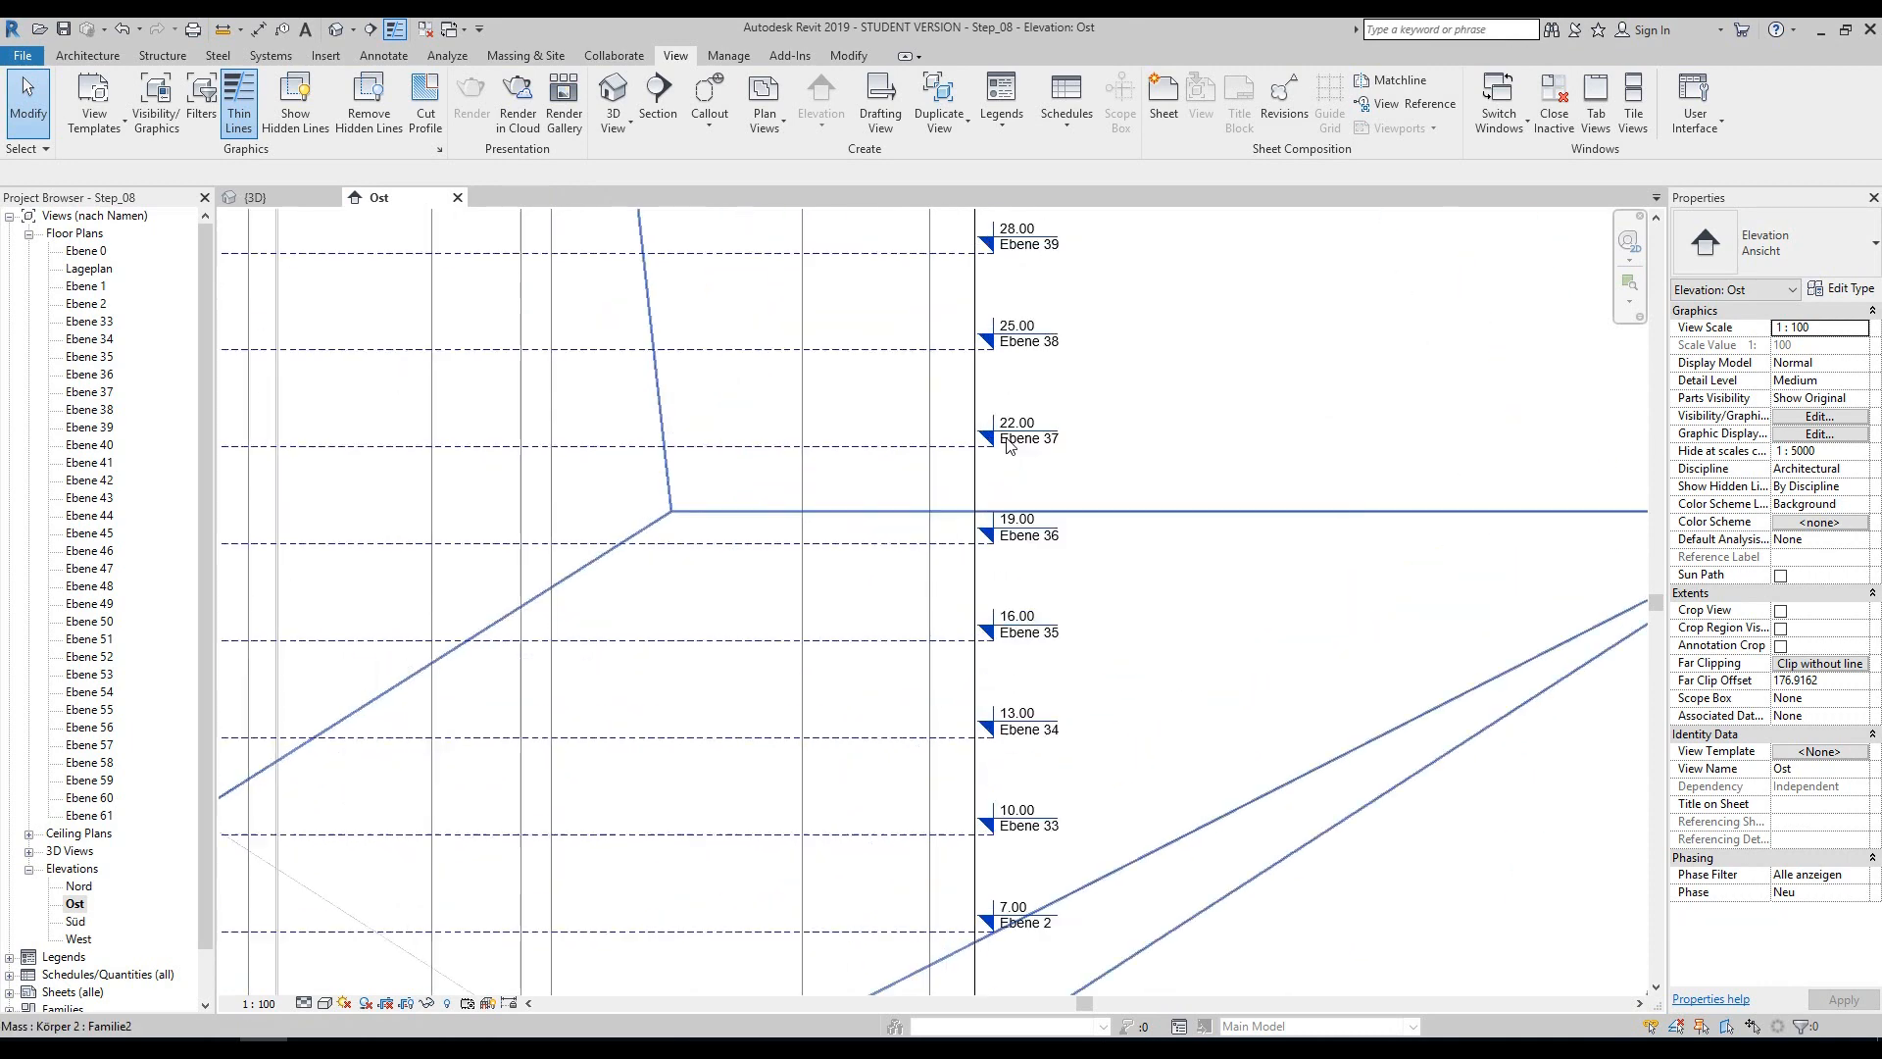
{"action": "scroll", "coordinate": [961, 443], "scroll_direction": "down", "scroll_amount": 8}
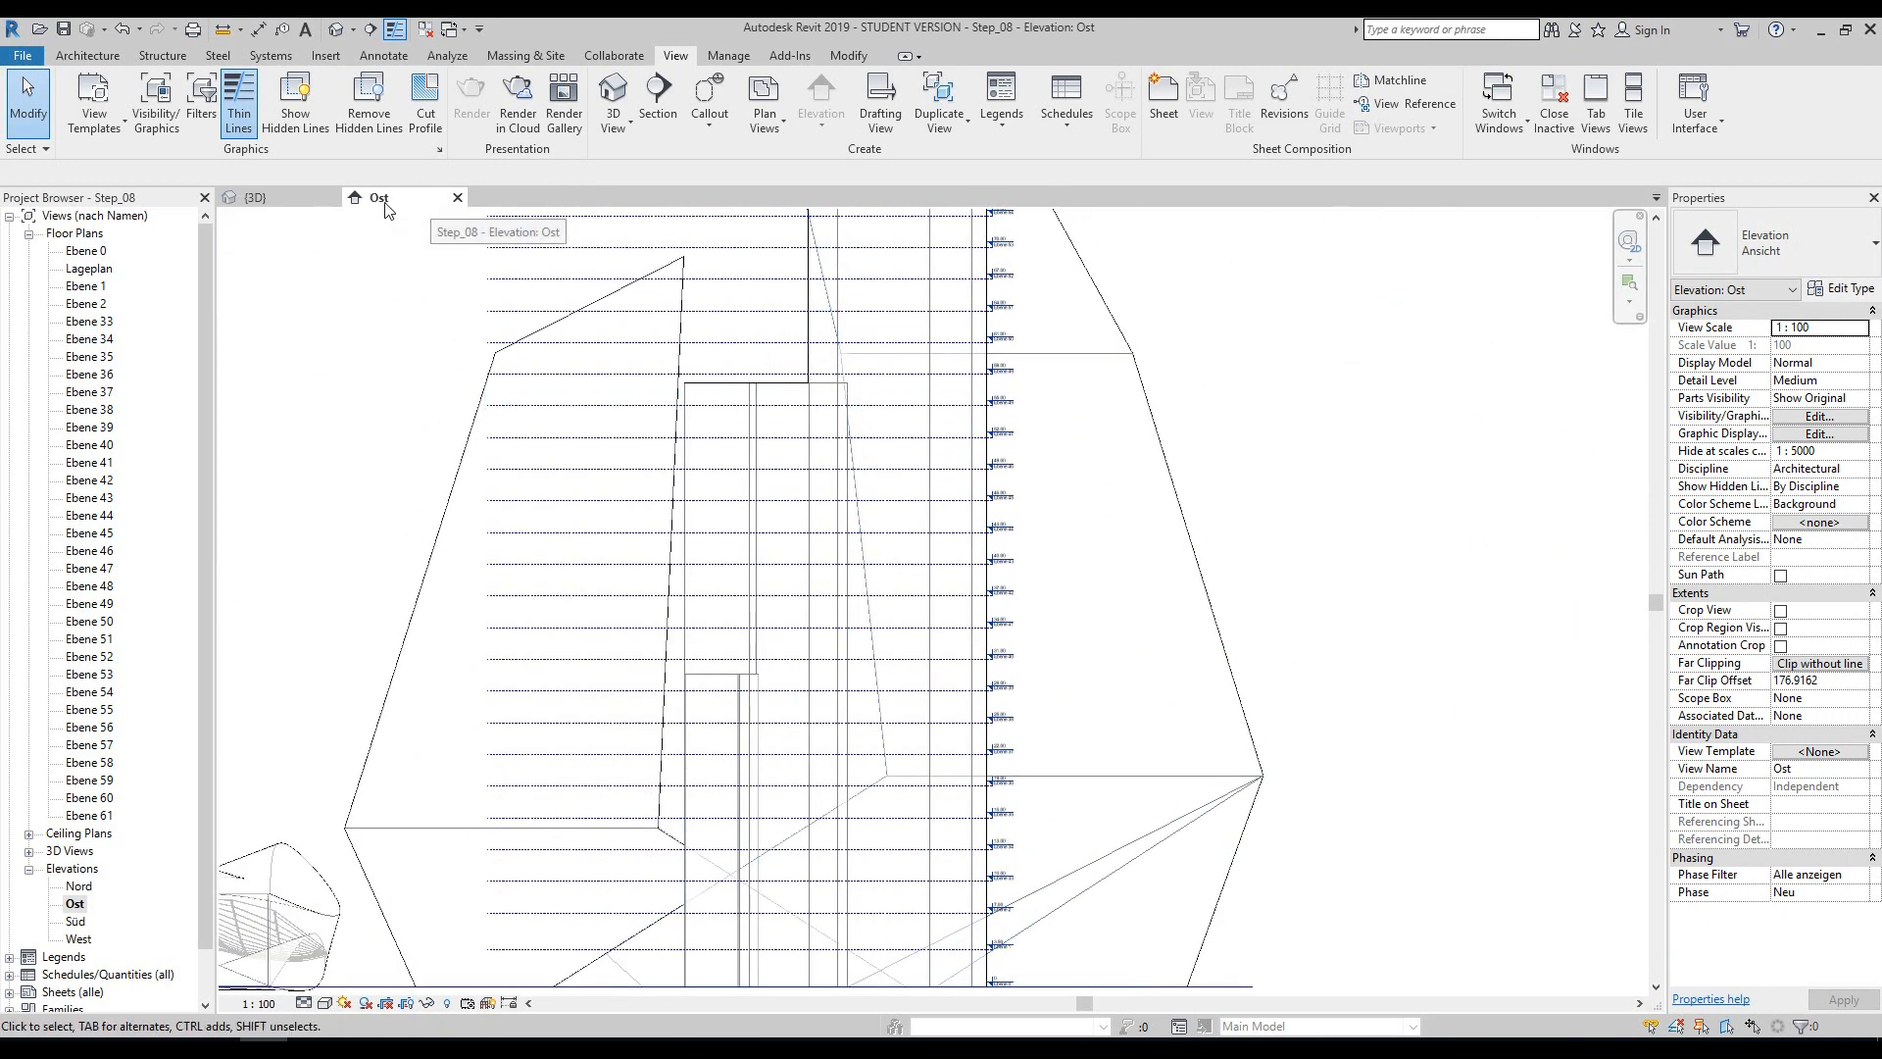
{"action": "left_click", "coordinate": [457, 197]}
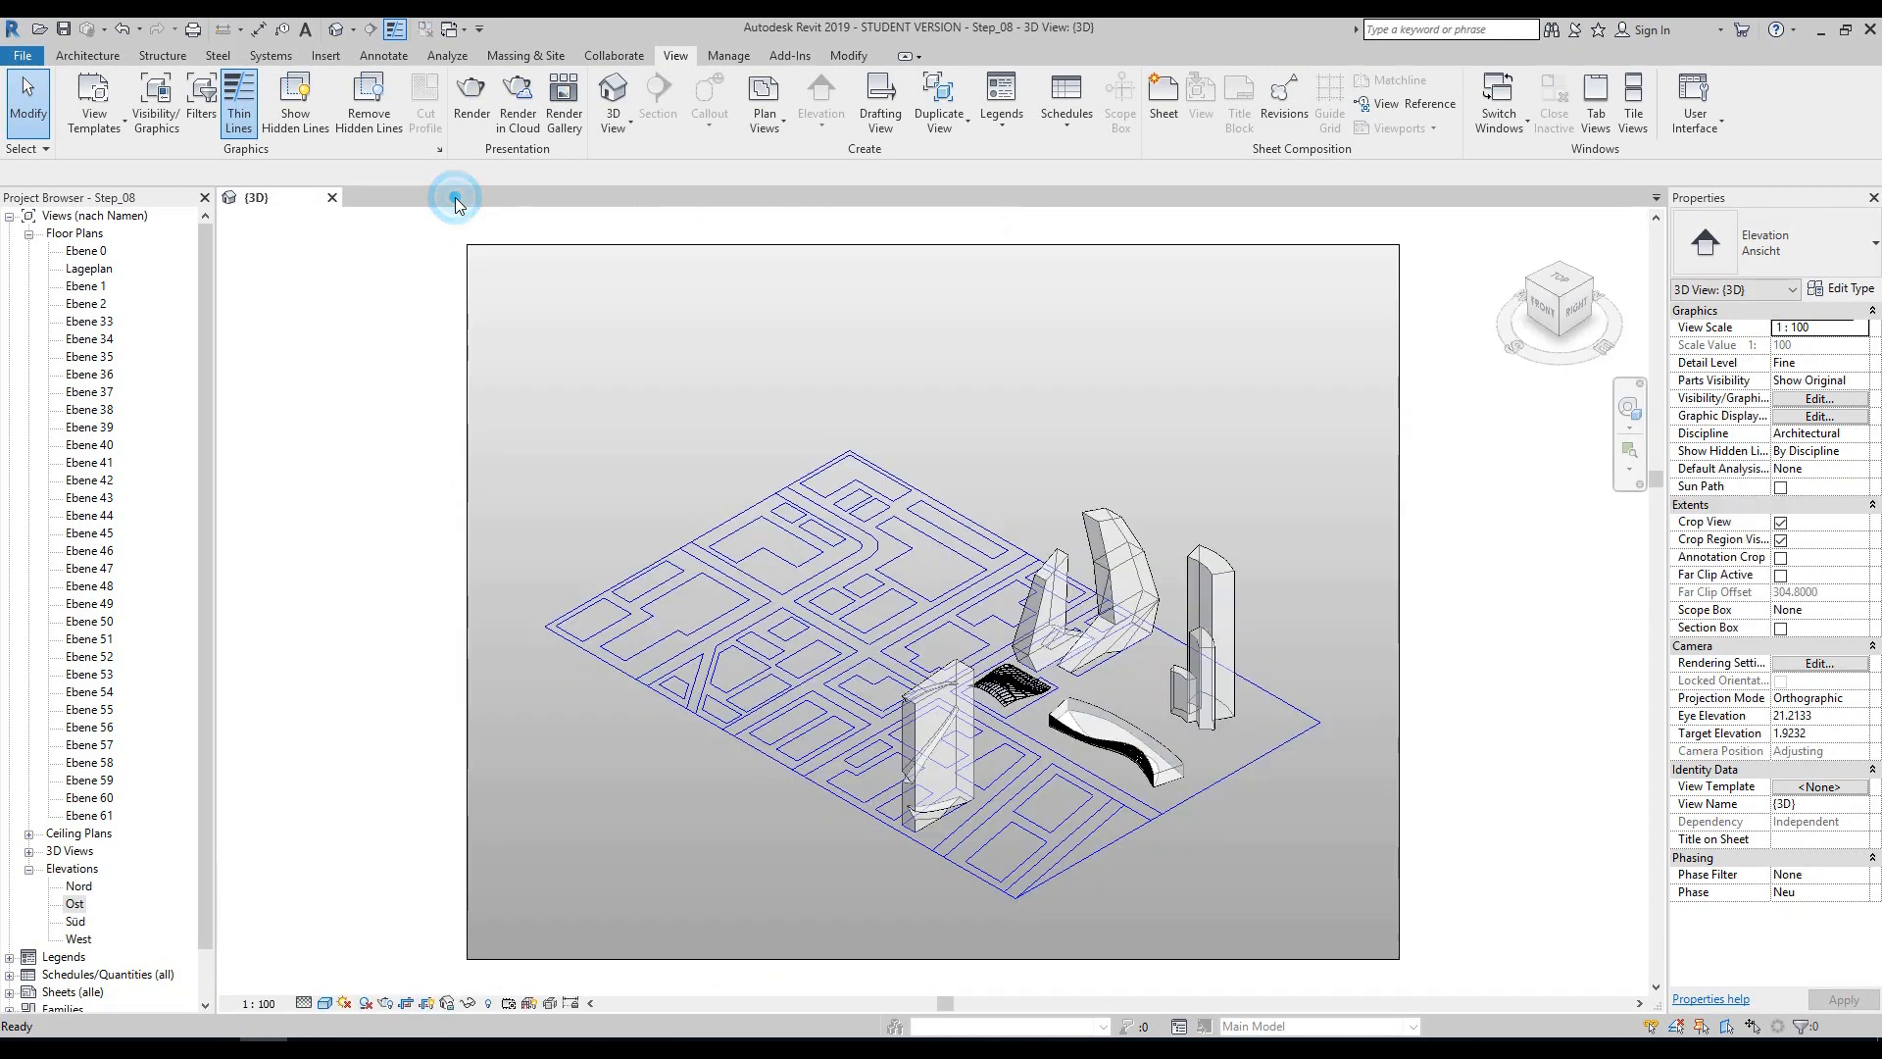
- Generate mass floors for the rectangular tower mass with curved cut-outs at every level from Ebene 0 to Ebene 61
{"action": "scroll", "coordinate": [998, 843], "scroll_direction": "up", "scroll_amount": 5}
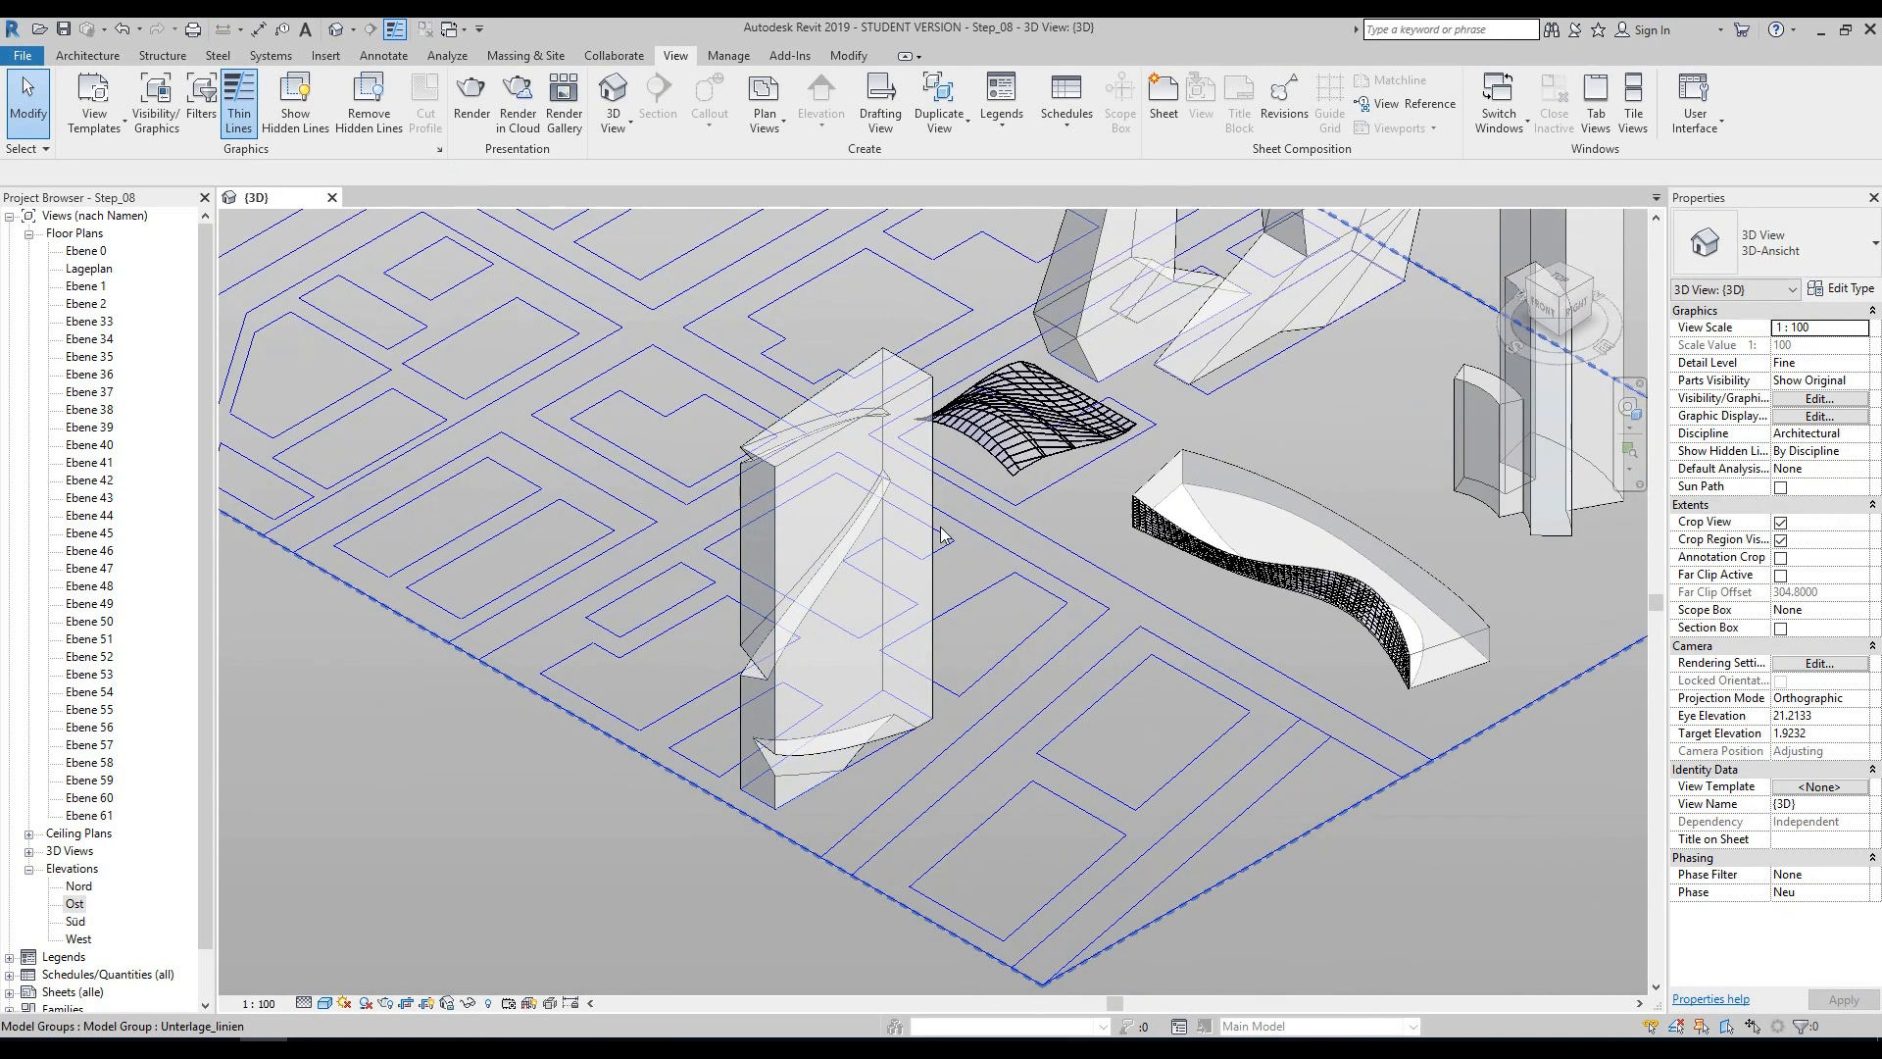
{"action": "left_click", "coordinate": [929, 576]}
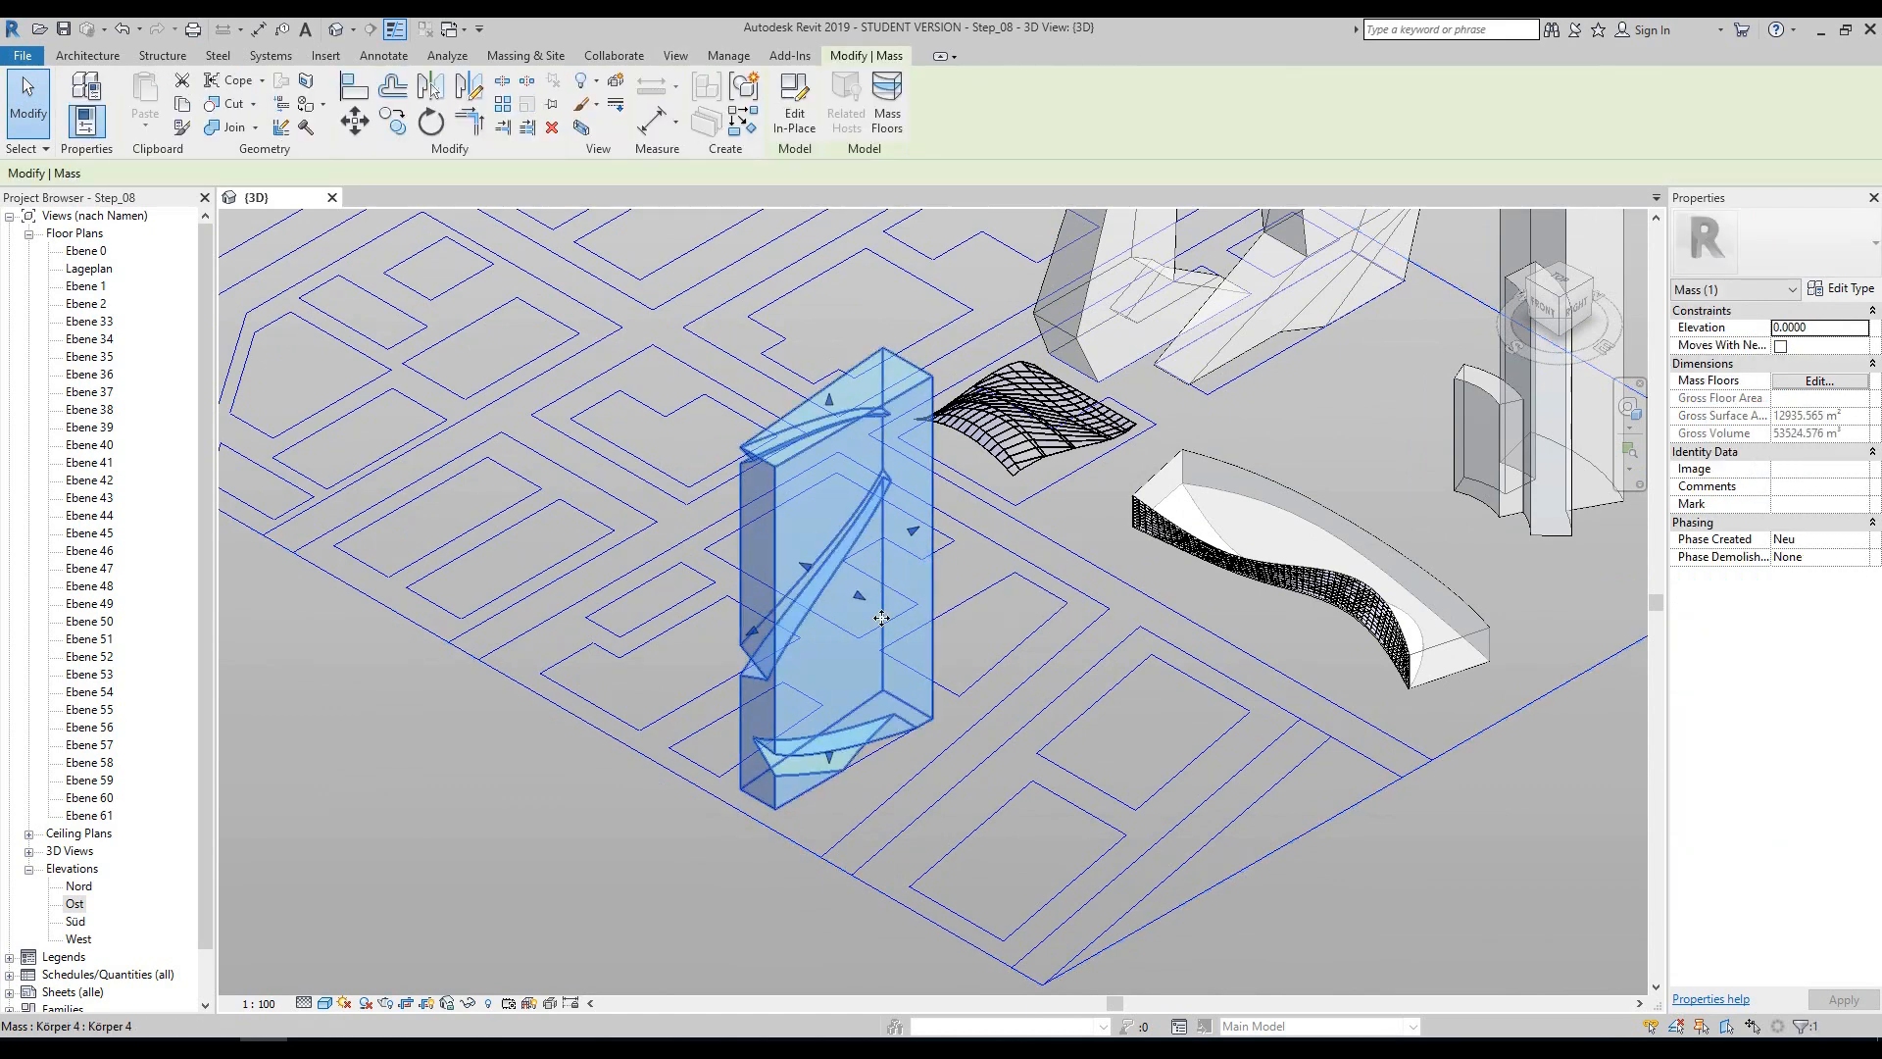
{"action": "left_click", "coordinate": [889, 94]}
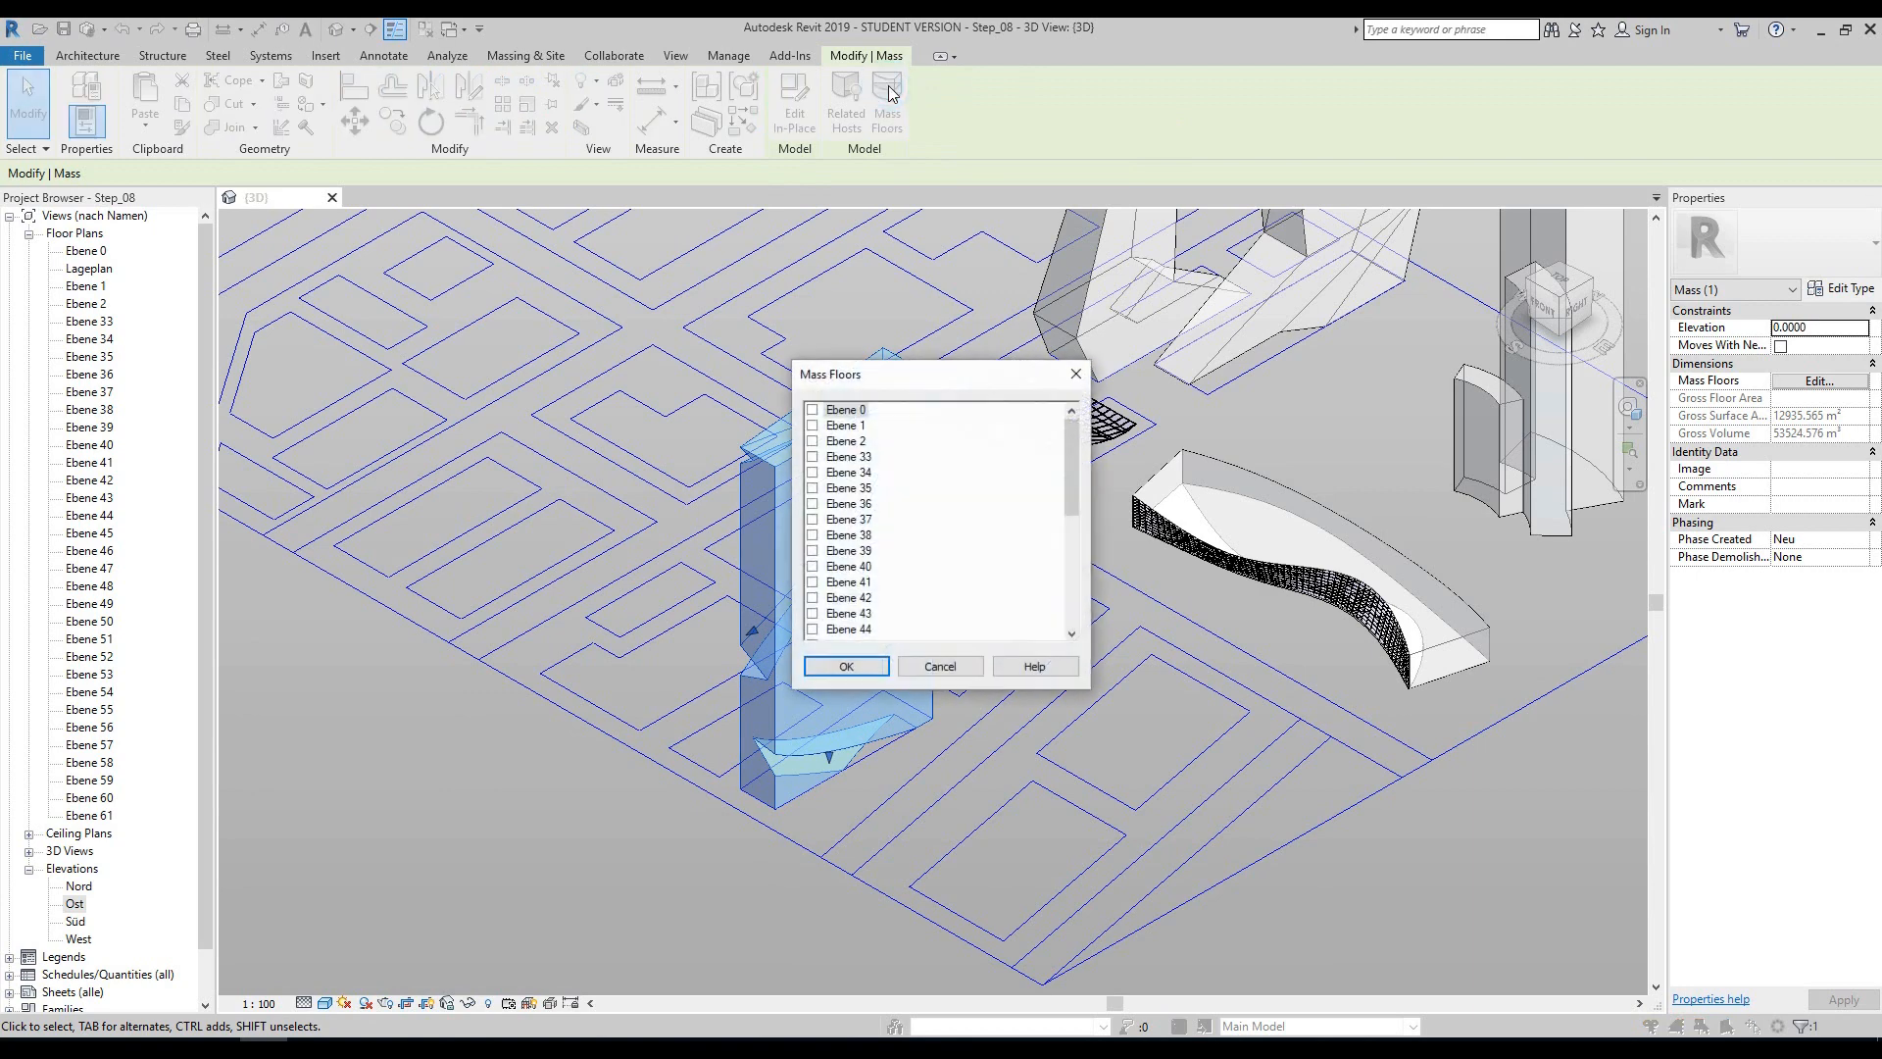
{"action": "left_click_drag", "start_coordinate": [964, 388], "coordinate": [908, 302]}
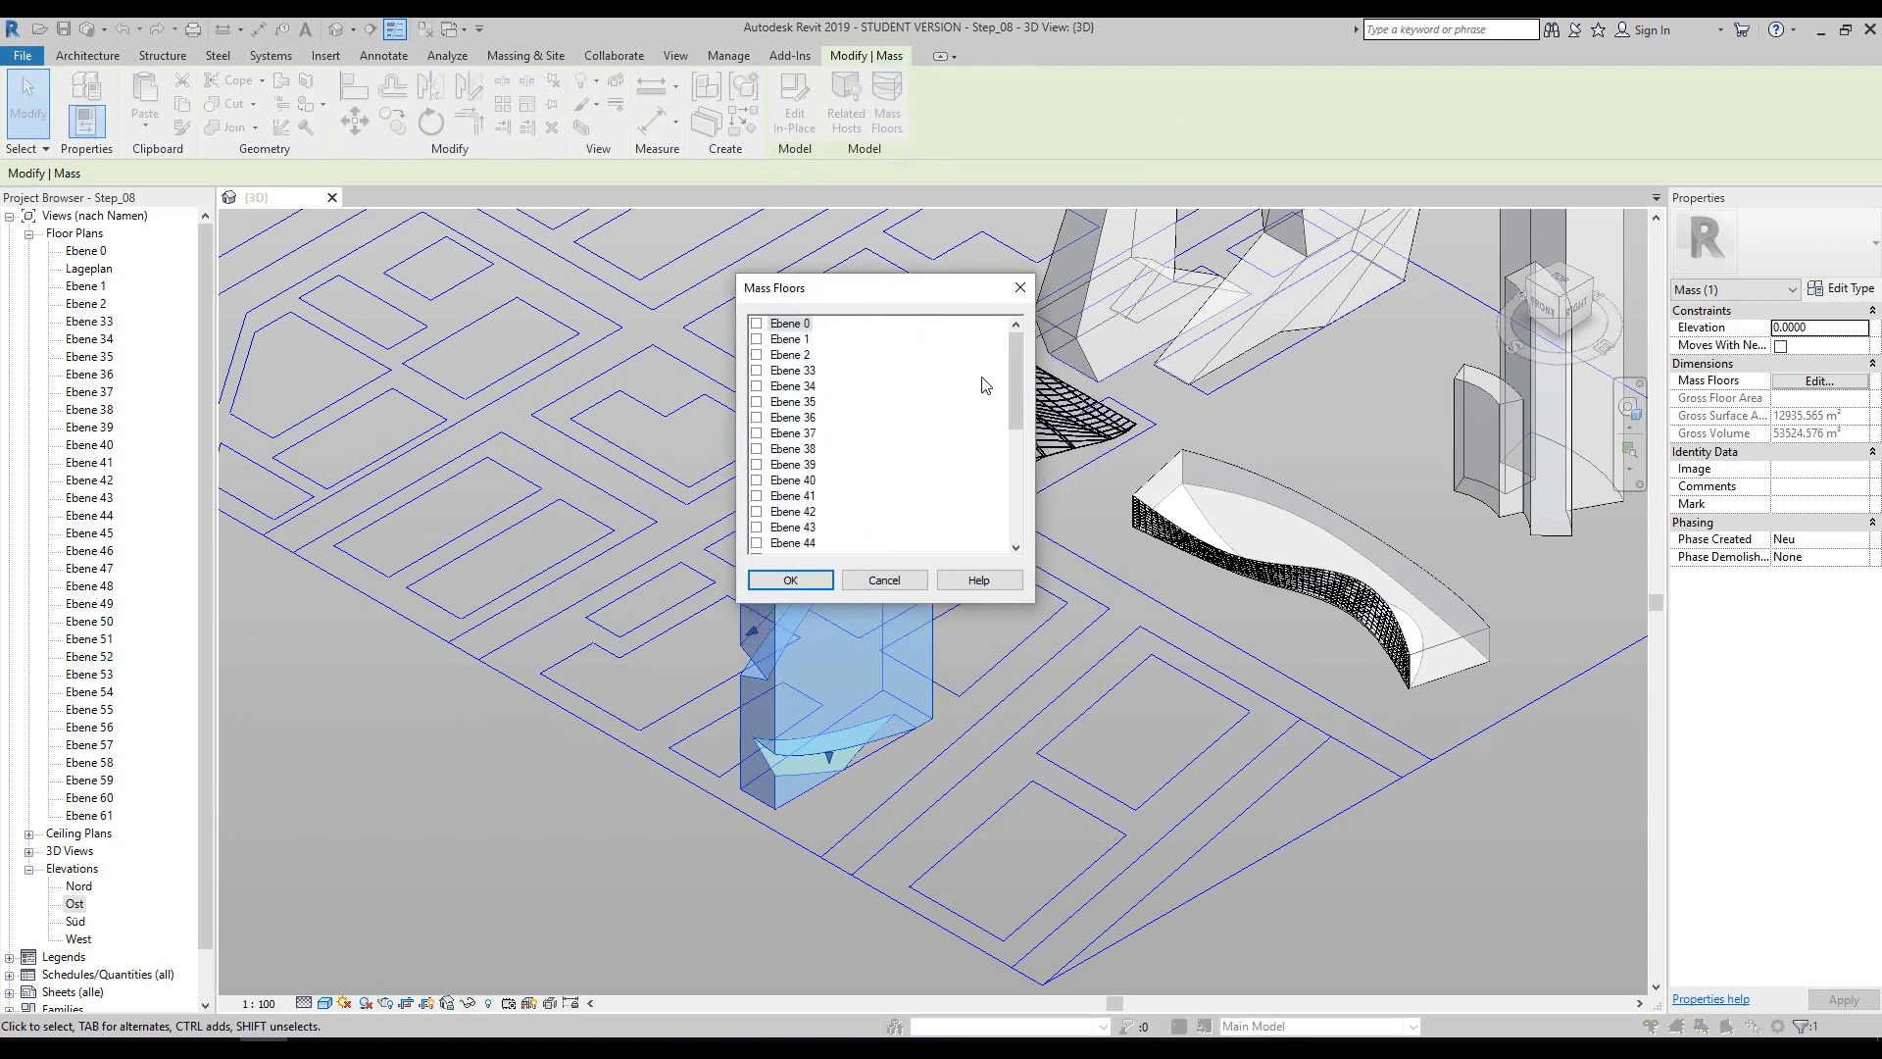
{"action": "left_click", "coordinate": [804, 325]}
{"action": "scroll", "coordinate": [993, 530], "scroll_direction": "down", "scroll_amount": 6}
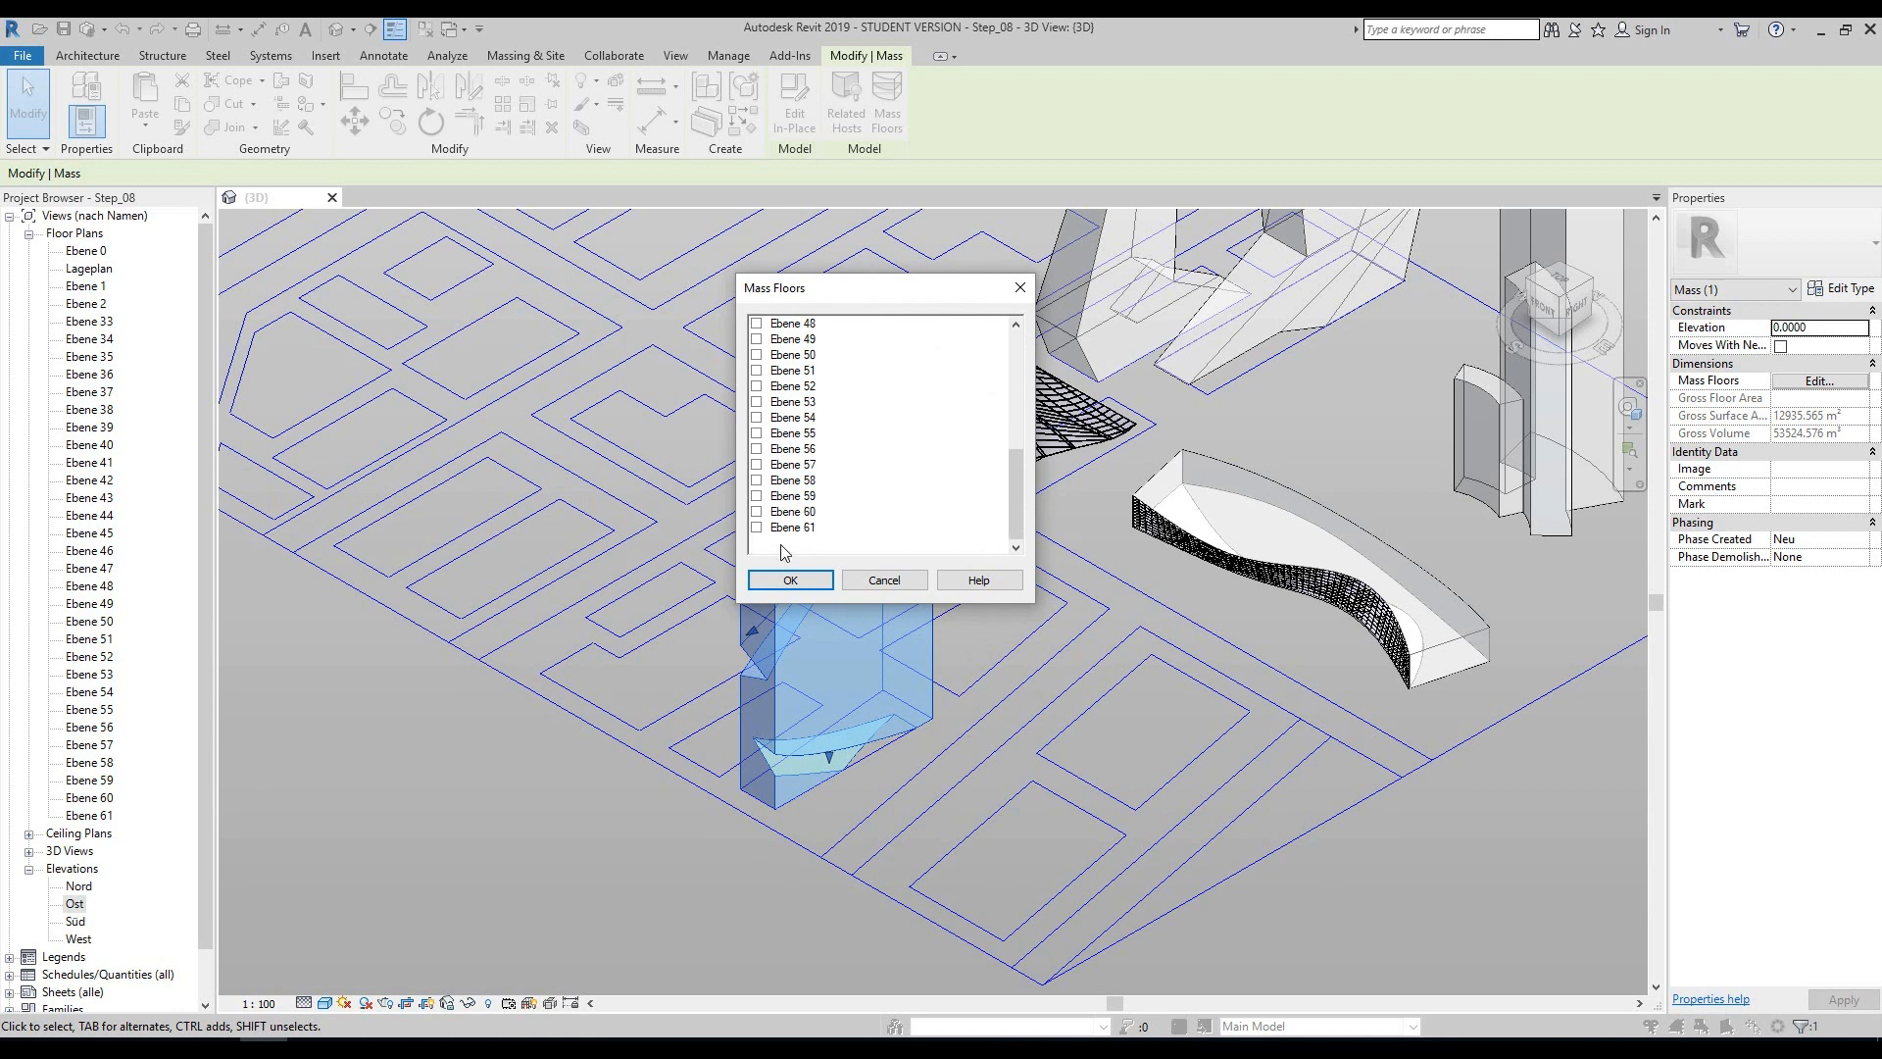
{"action": "left_click", "coordinate": [796, 528], "text": "shift"}
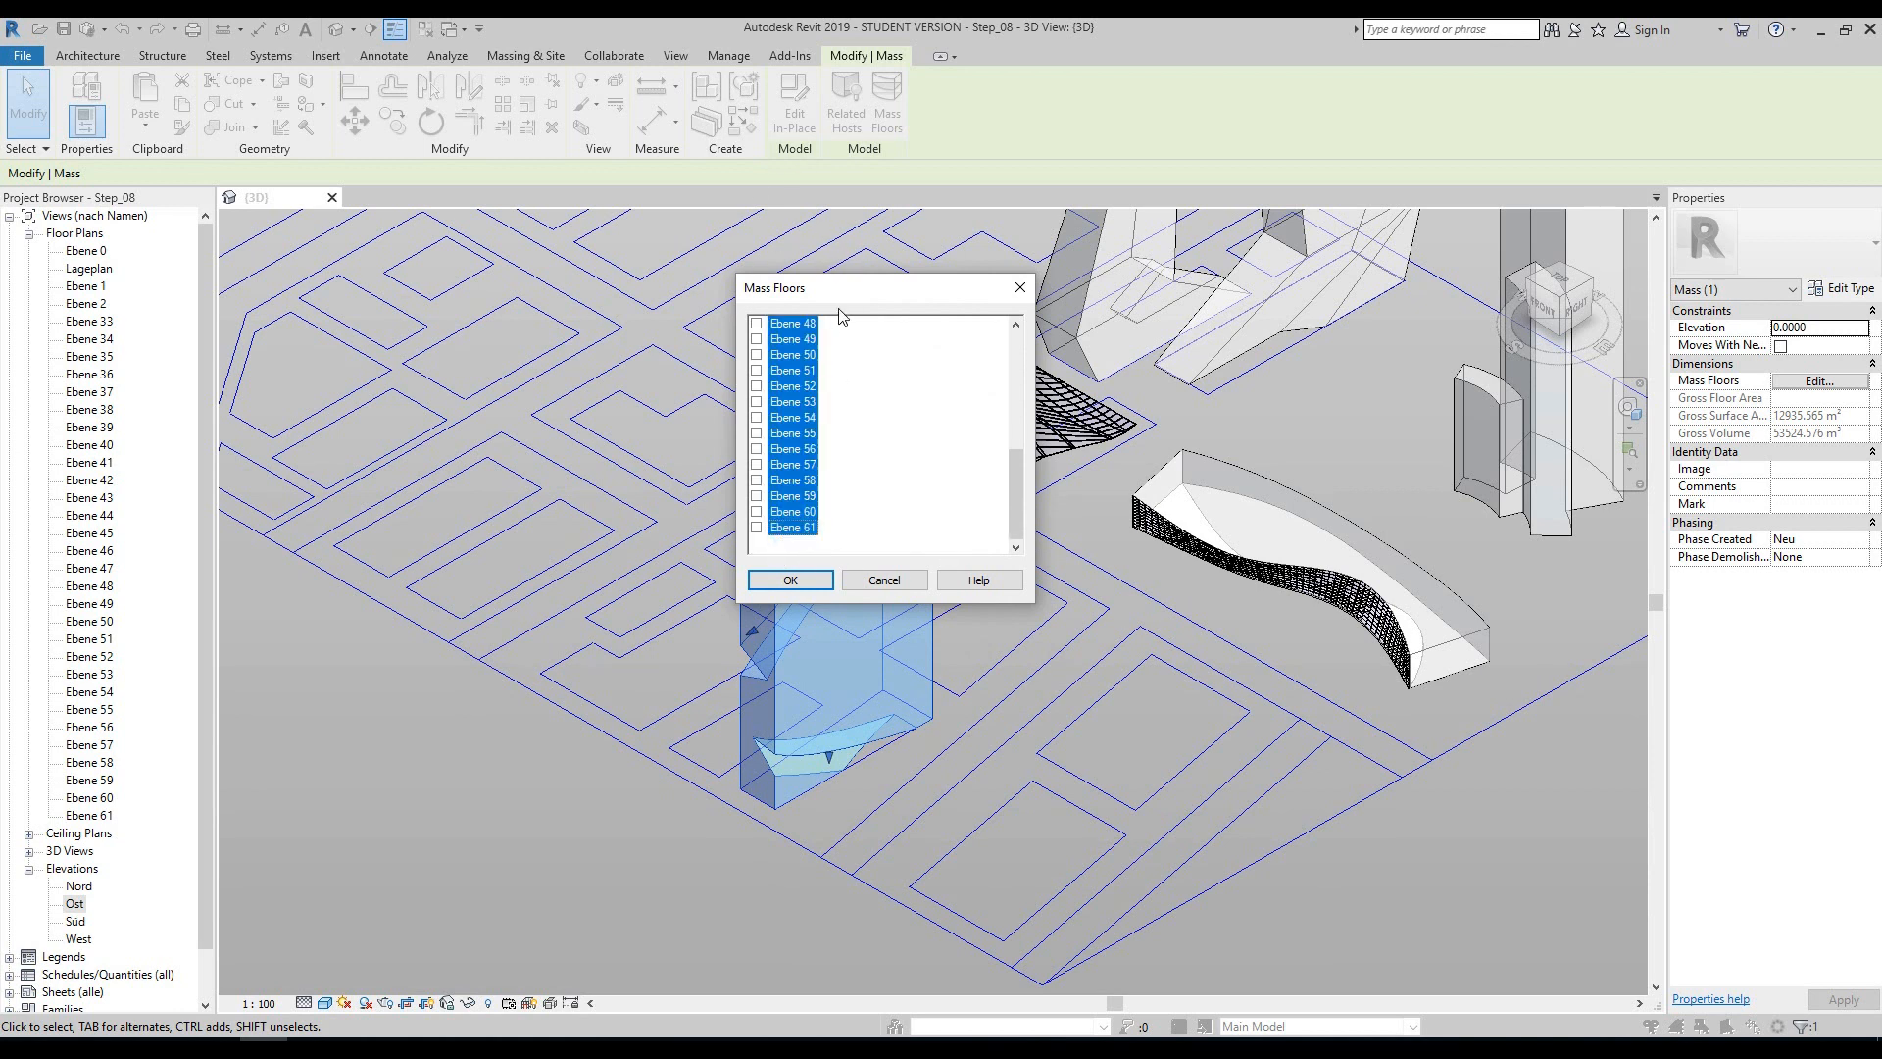
{"action": "left_click", "coordinate": [756, 530]}
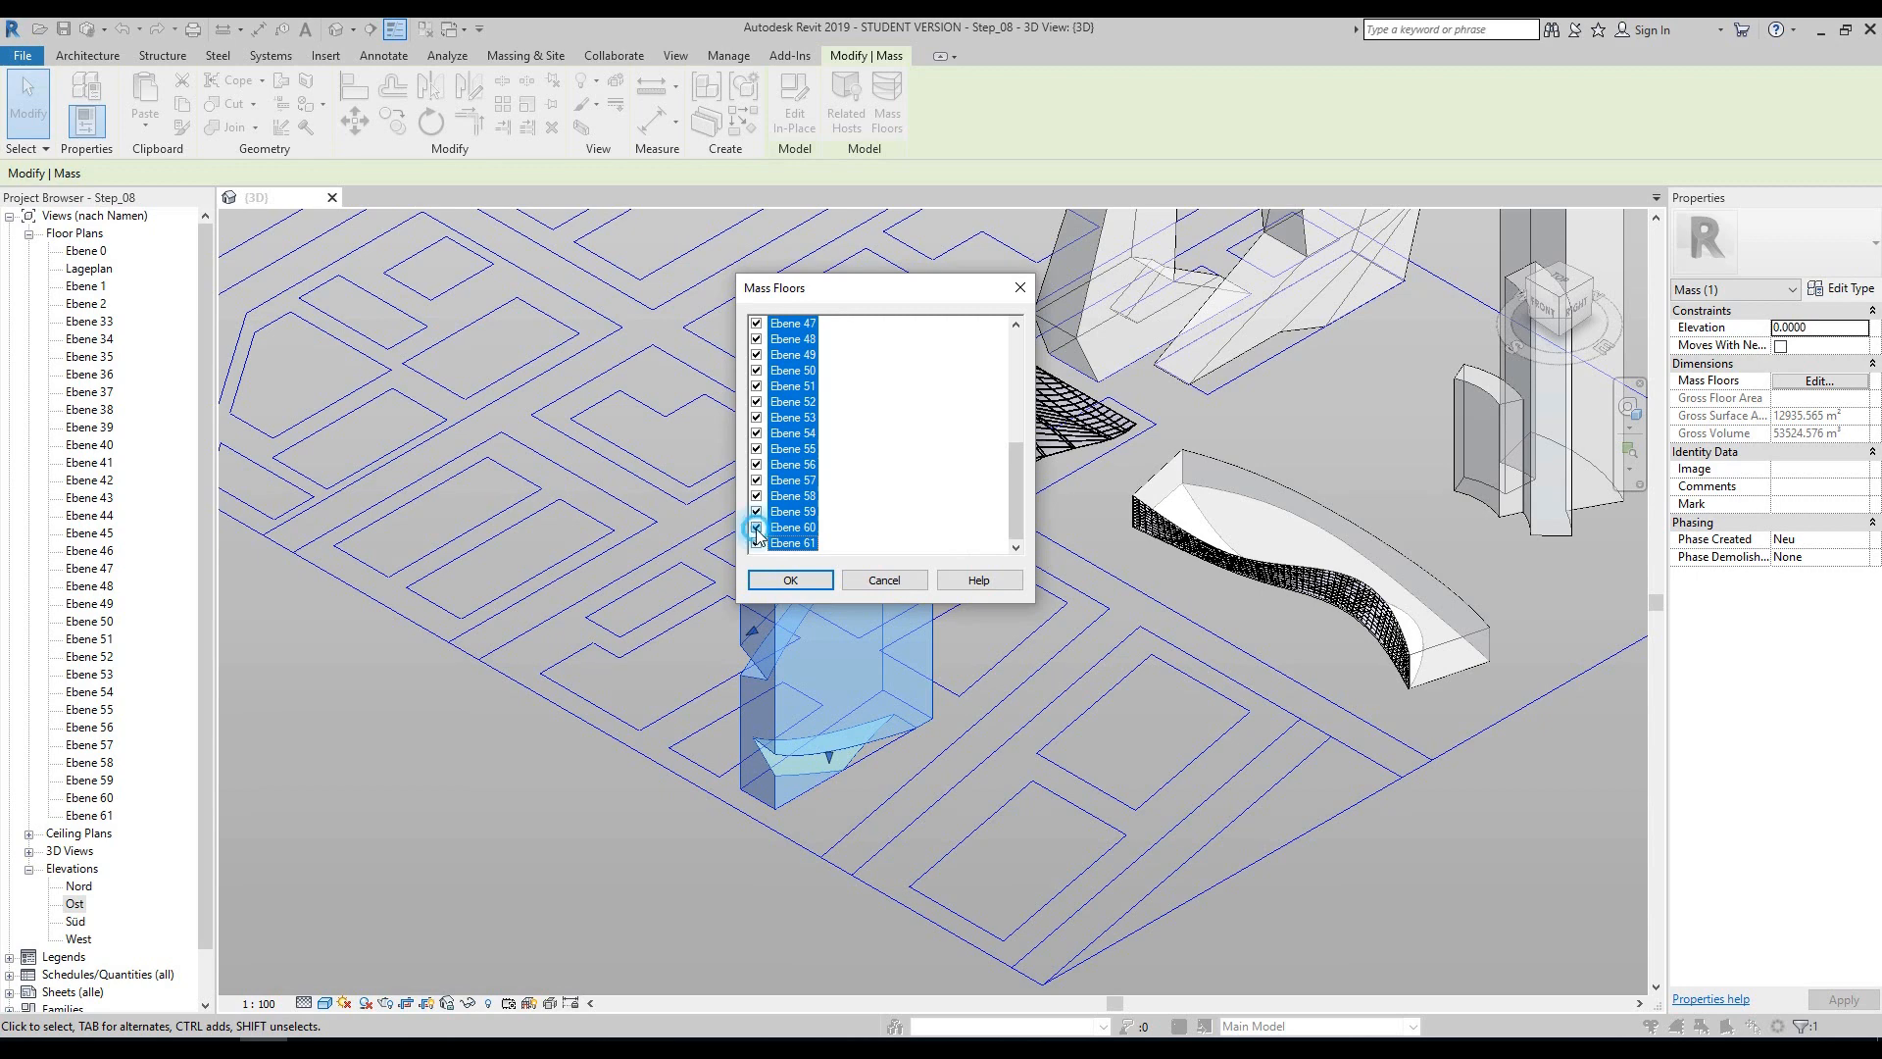
{"action": "left_click", "coordinate": [790, 580]}
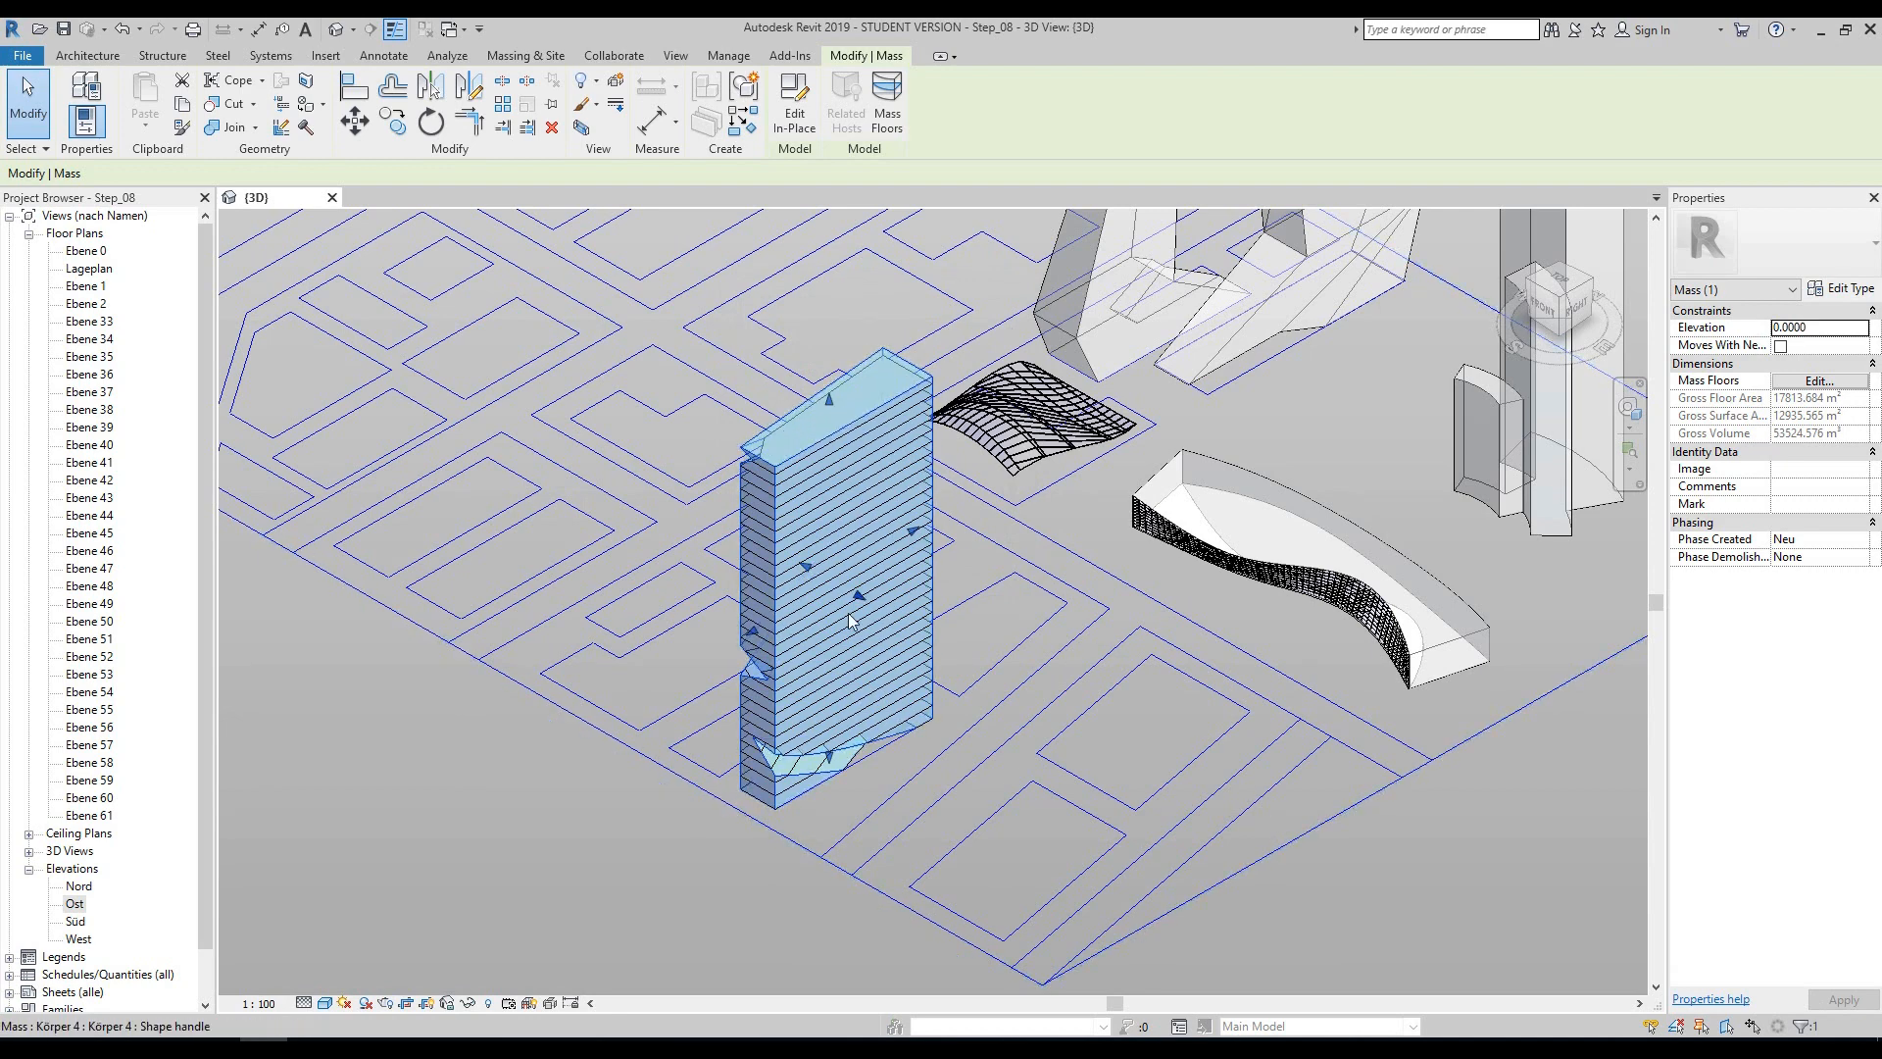
{"action": "left_click", "coordinate": [502, 752]}
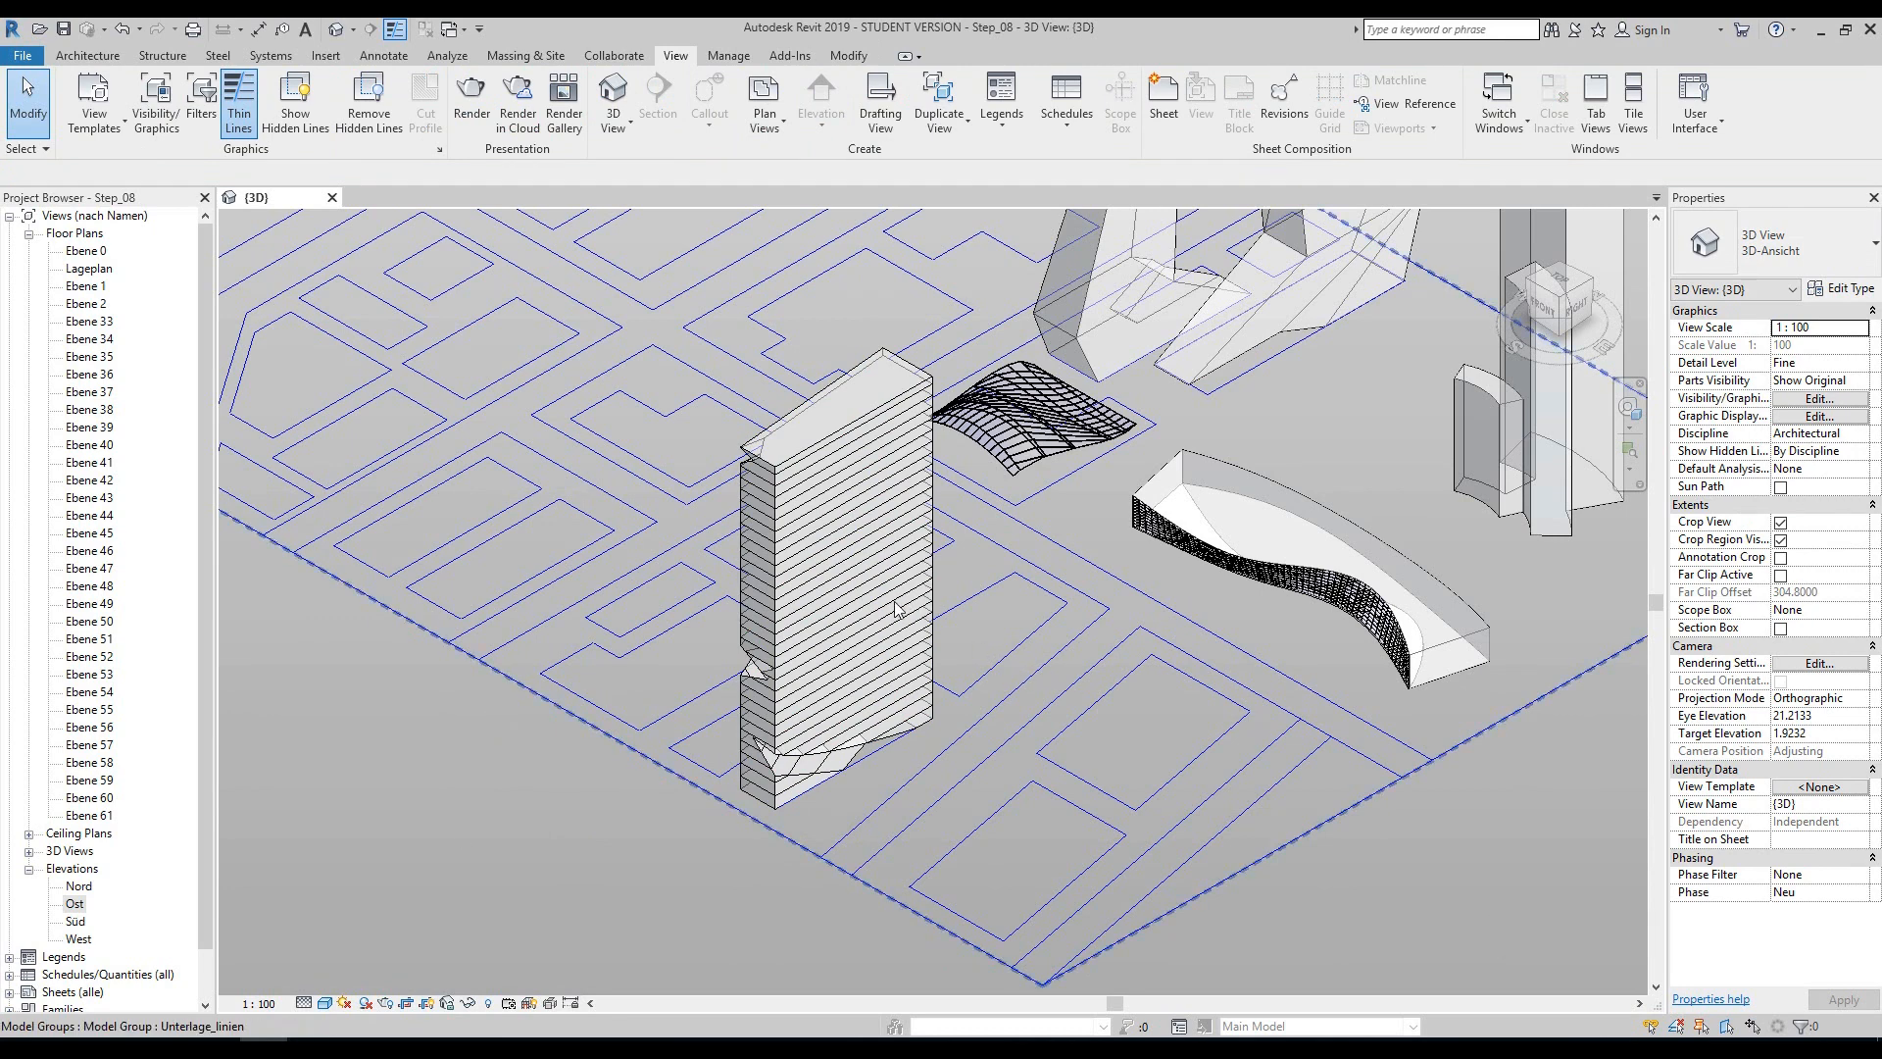
- Select the single mass floor at Ebene 44 in the rectangular tower and examine its area, perimeter and volume properties
{"action": "key", "text": "Tab"}
{"action": "key", "text": "Tab"}
{"action": "key", "text": "Tab"}
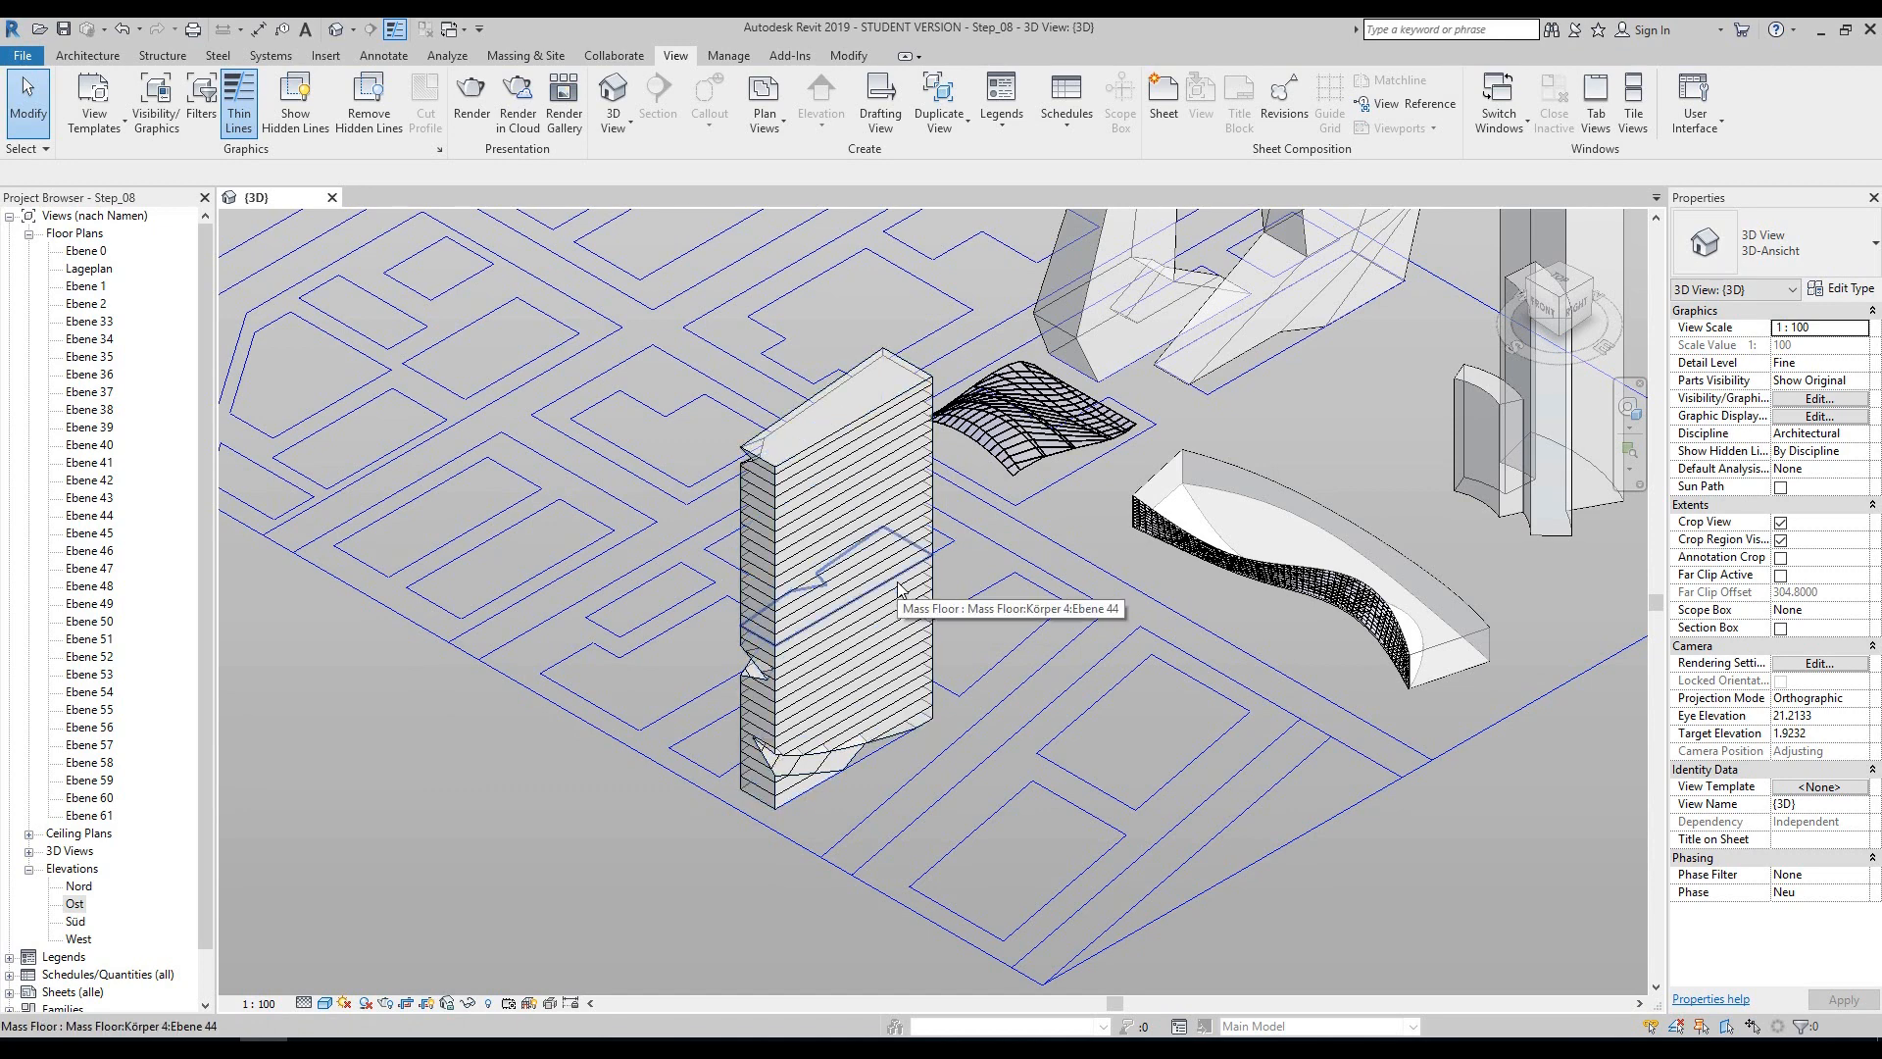
{"action": "left_click", "coordinate": [898, 586]}
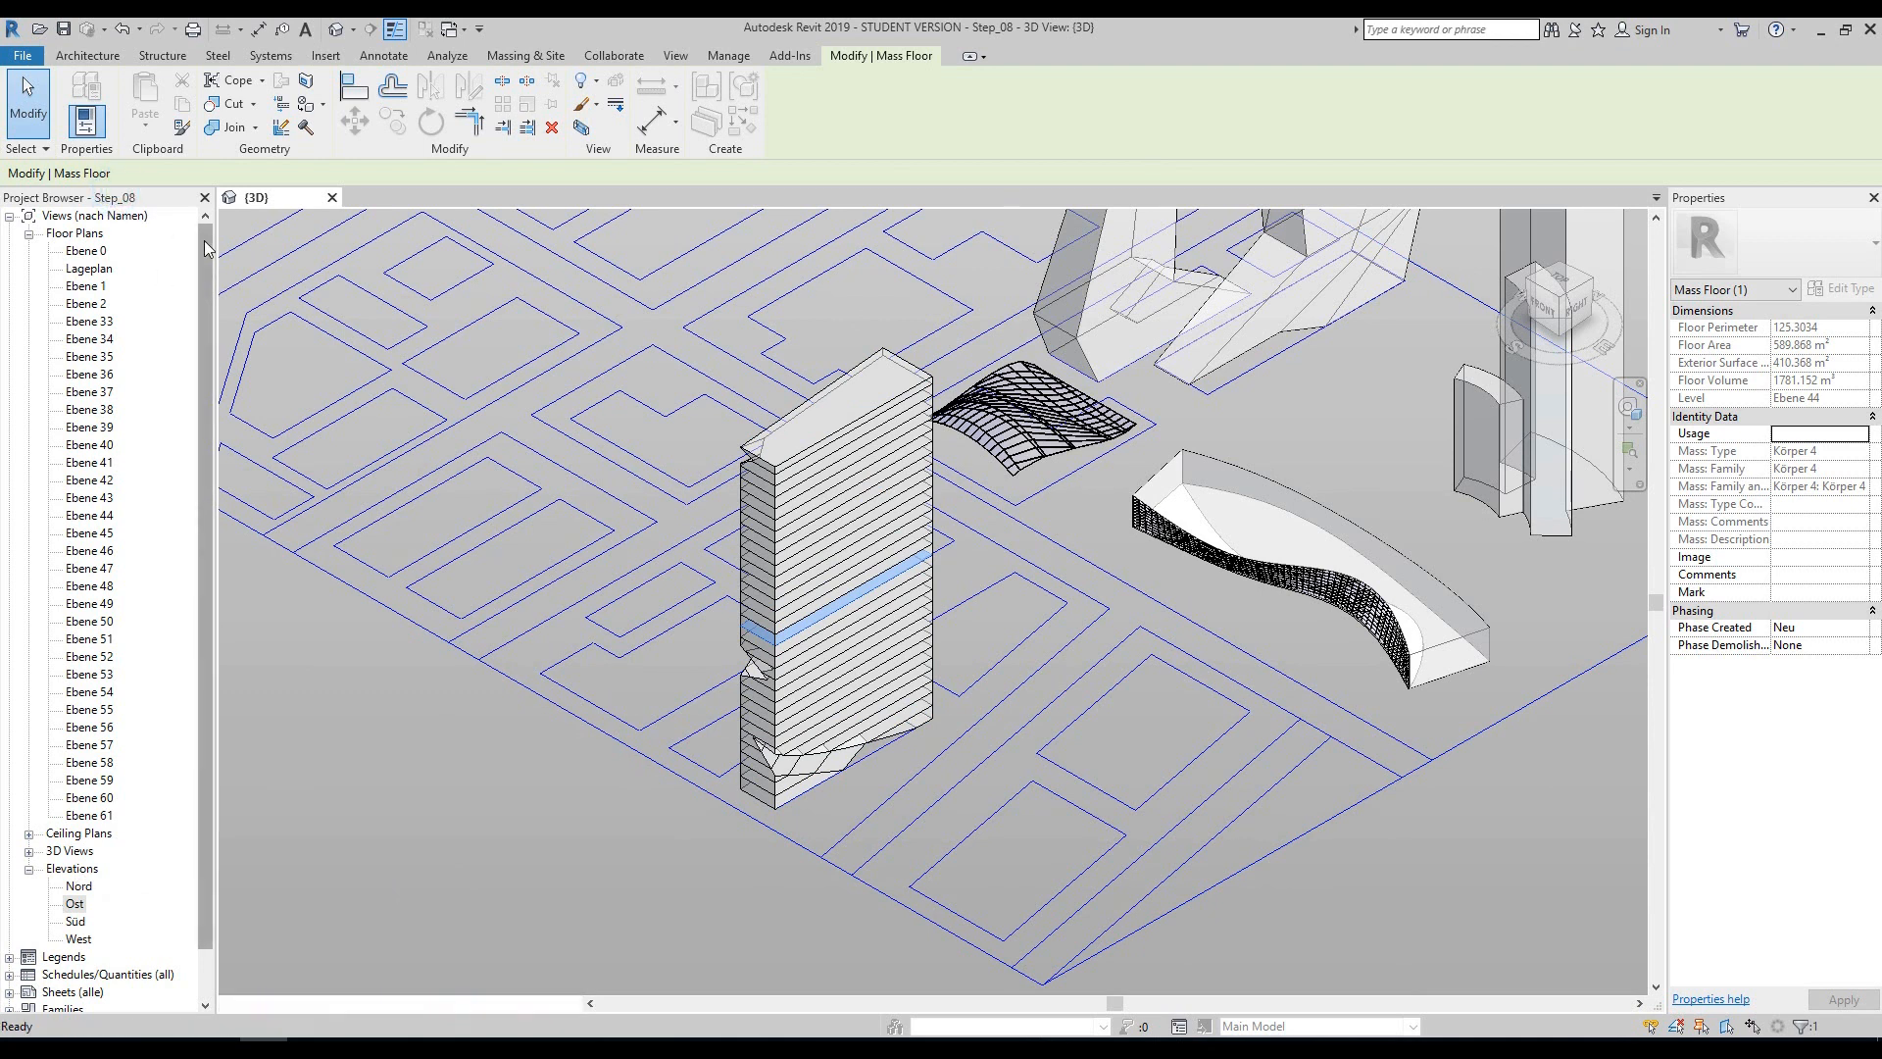
- Open the mass floor schedule Körpergeschoss-Liste to read the floor areas per level
{"action": "left_click_drag", "start_coordinate": [204, 241], "coordinate": [199, 562]}
{"action": "left_click", "coordinate": [9, 922]}
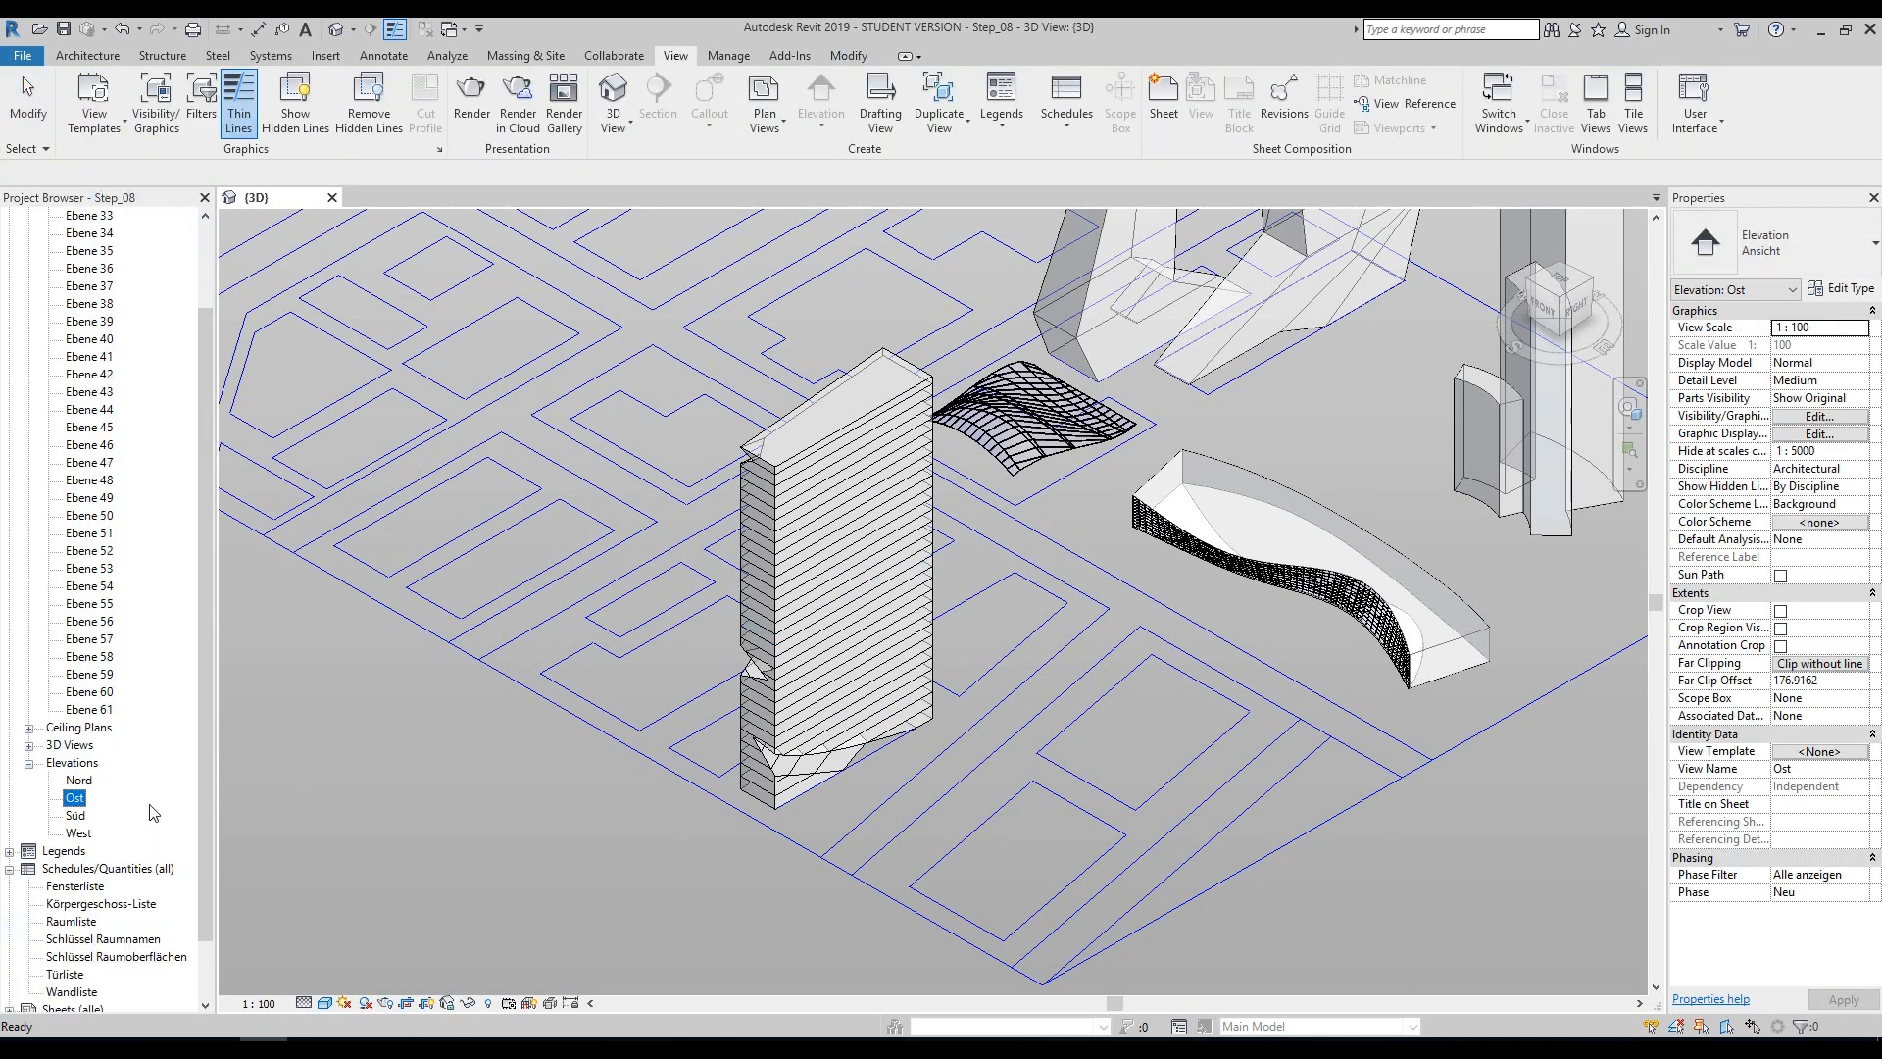
{"action": "scroll", "coordinate": [152, 821], "scroll_direction": "down", "scroll_amount": 2}
{"action": "left_click", "coordinate": [109, 835]}
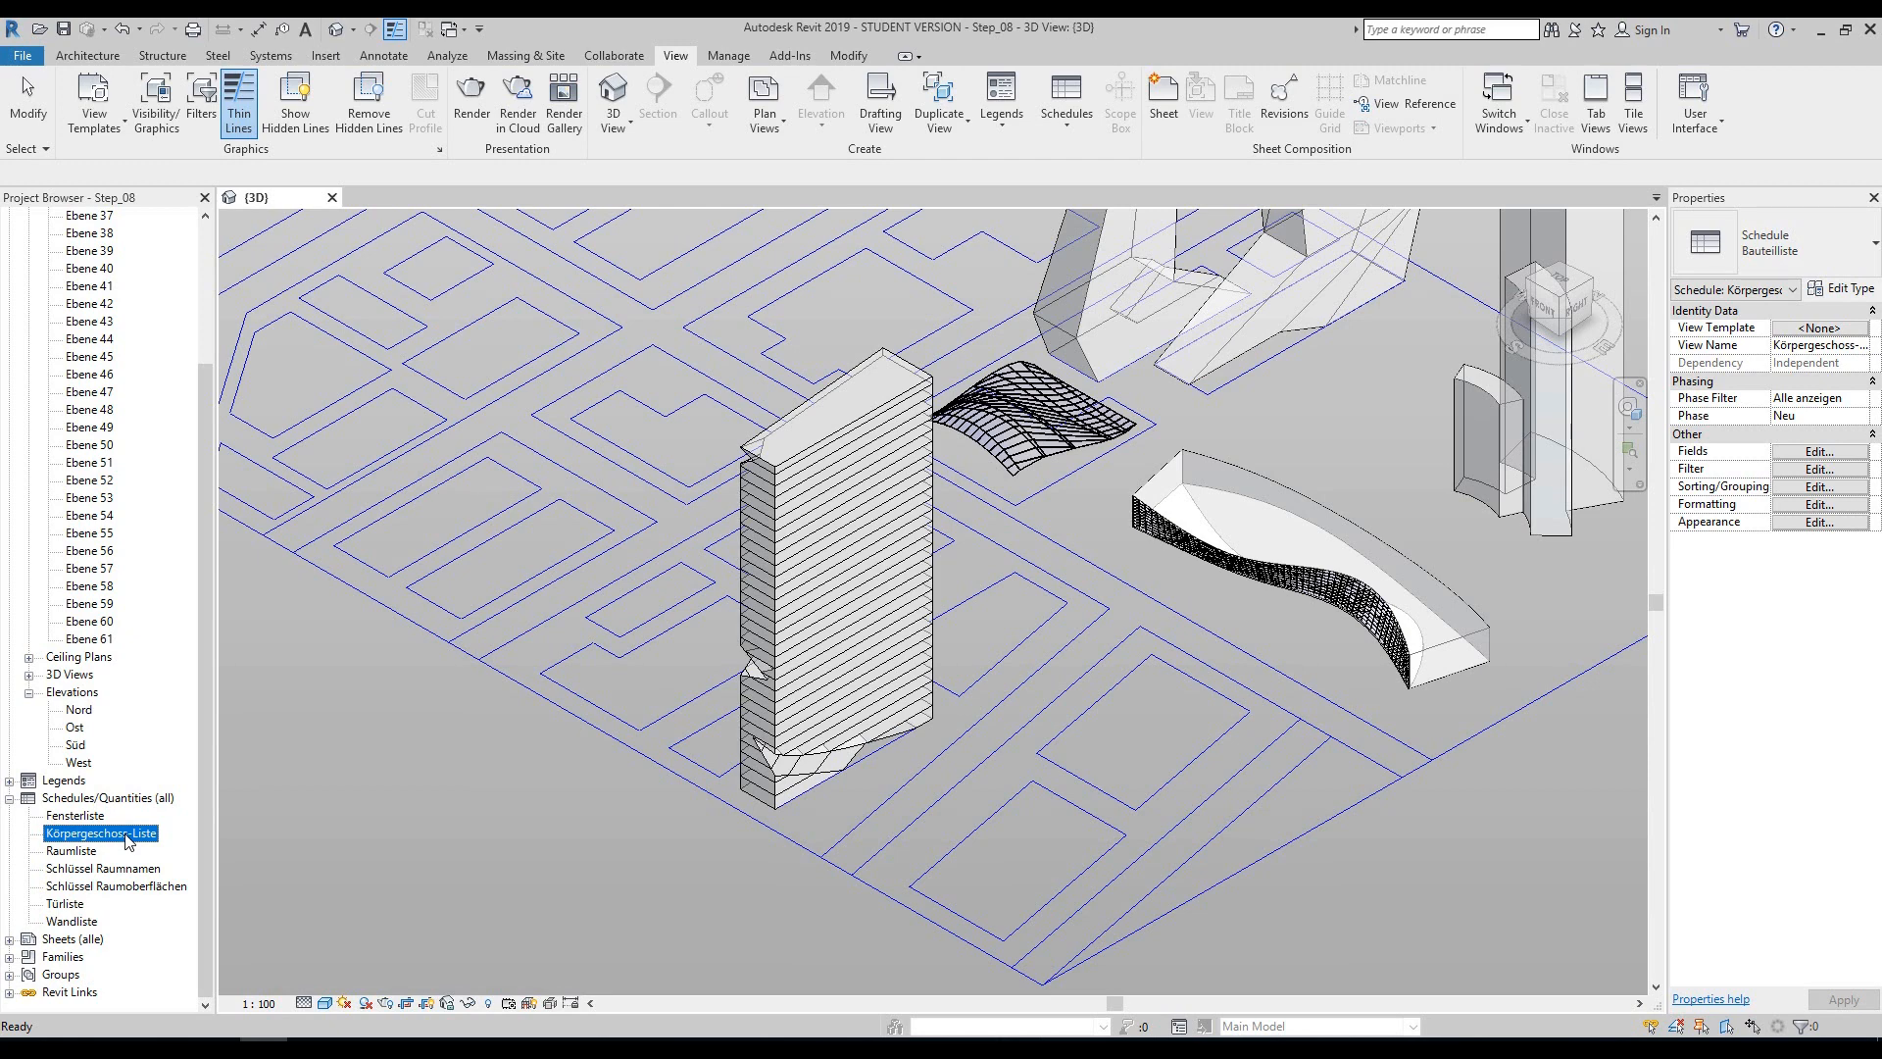
{"action": "double_click", "coordinate": [127, 841]}
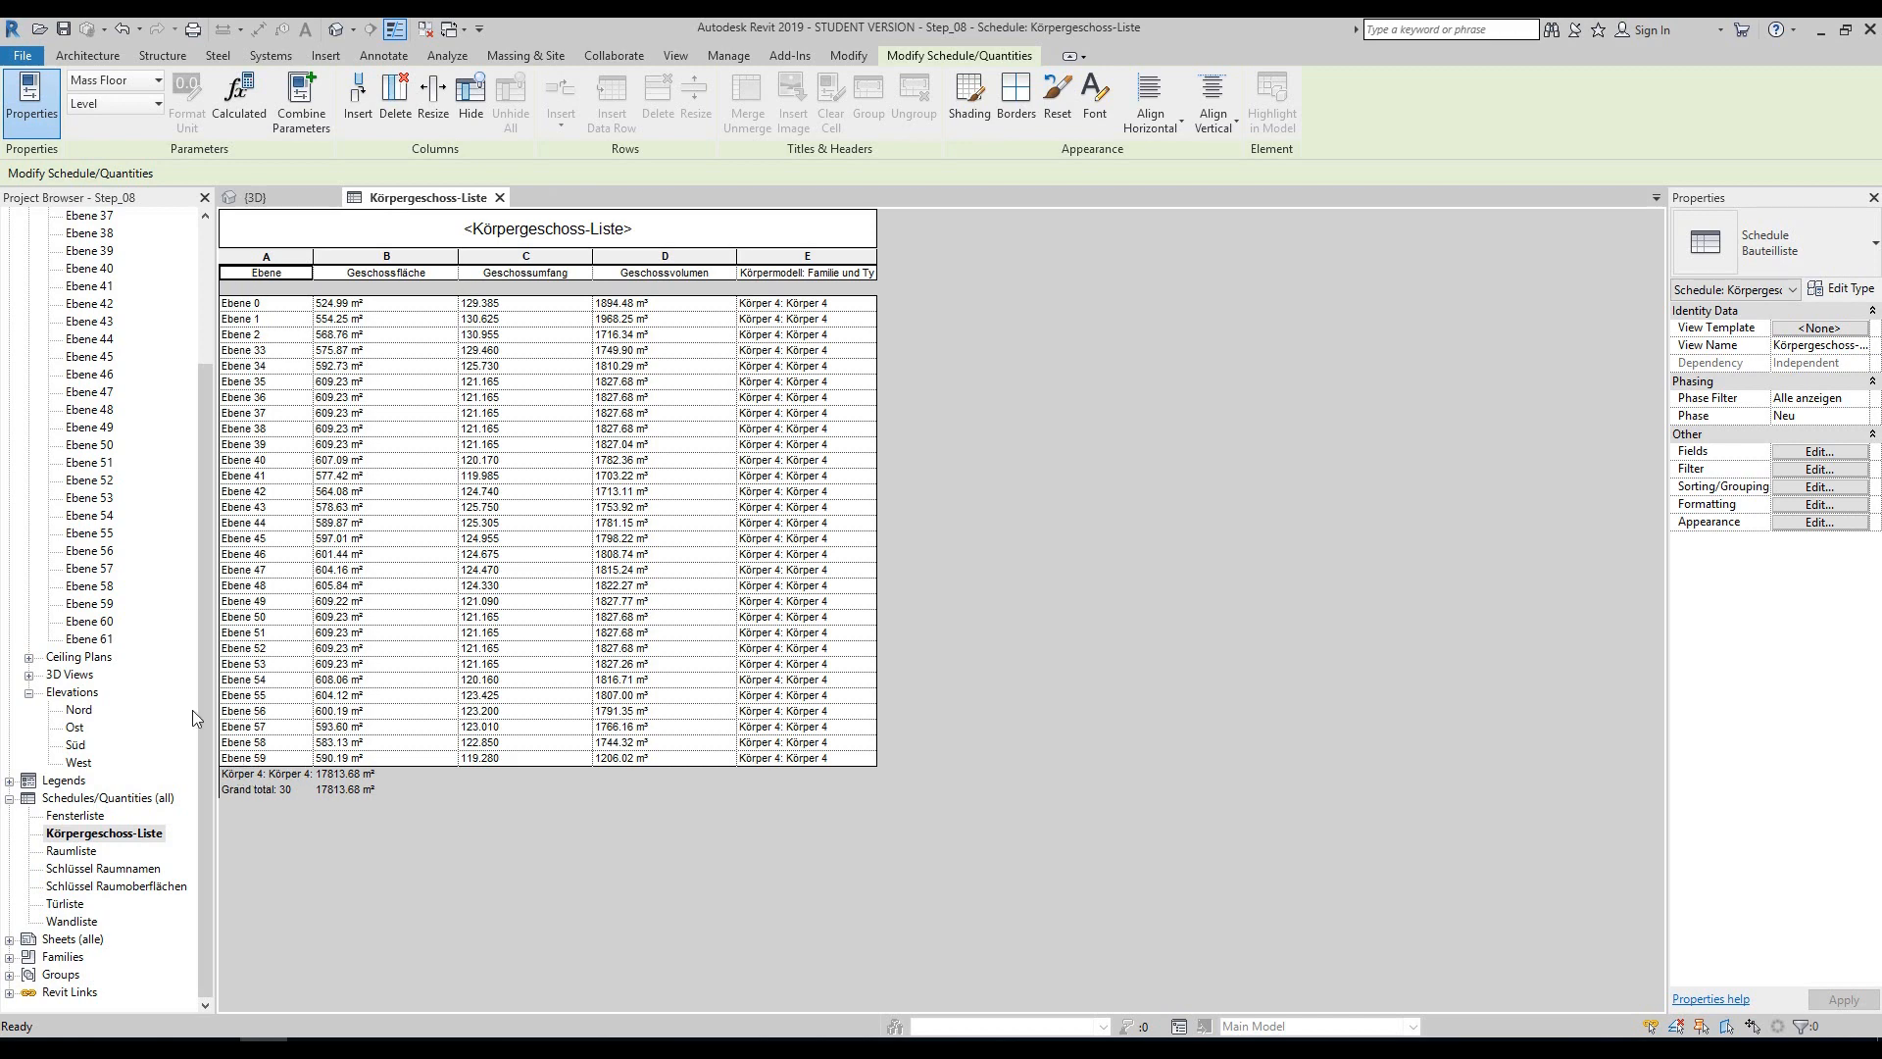
- Tile the 3D view beside the Körpergeschoss-Liste schedule, with the remaining masses in view
{"action": "left_click", "coordinate": [257, 197]}
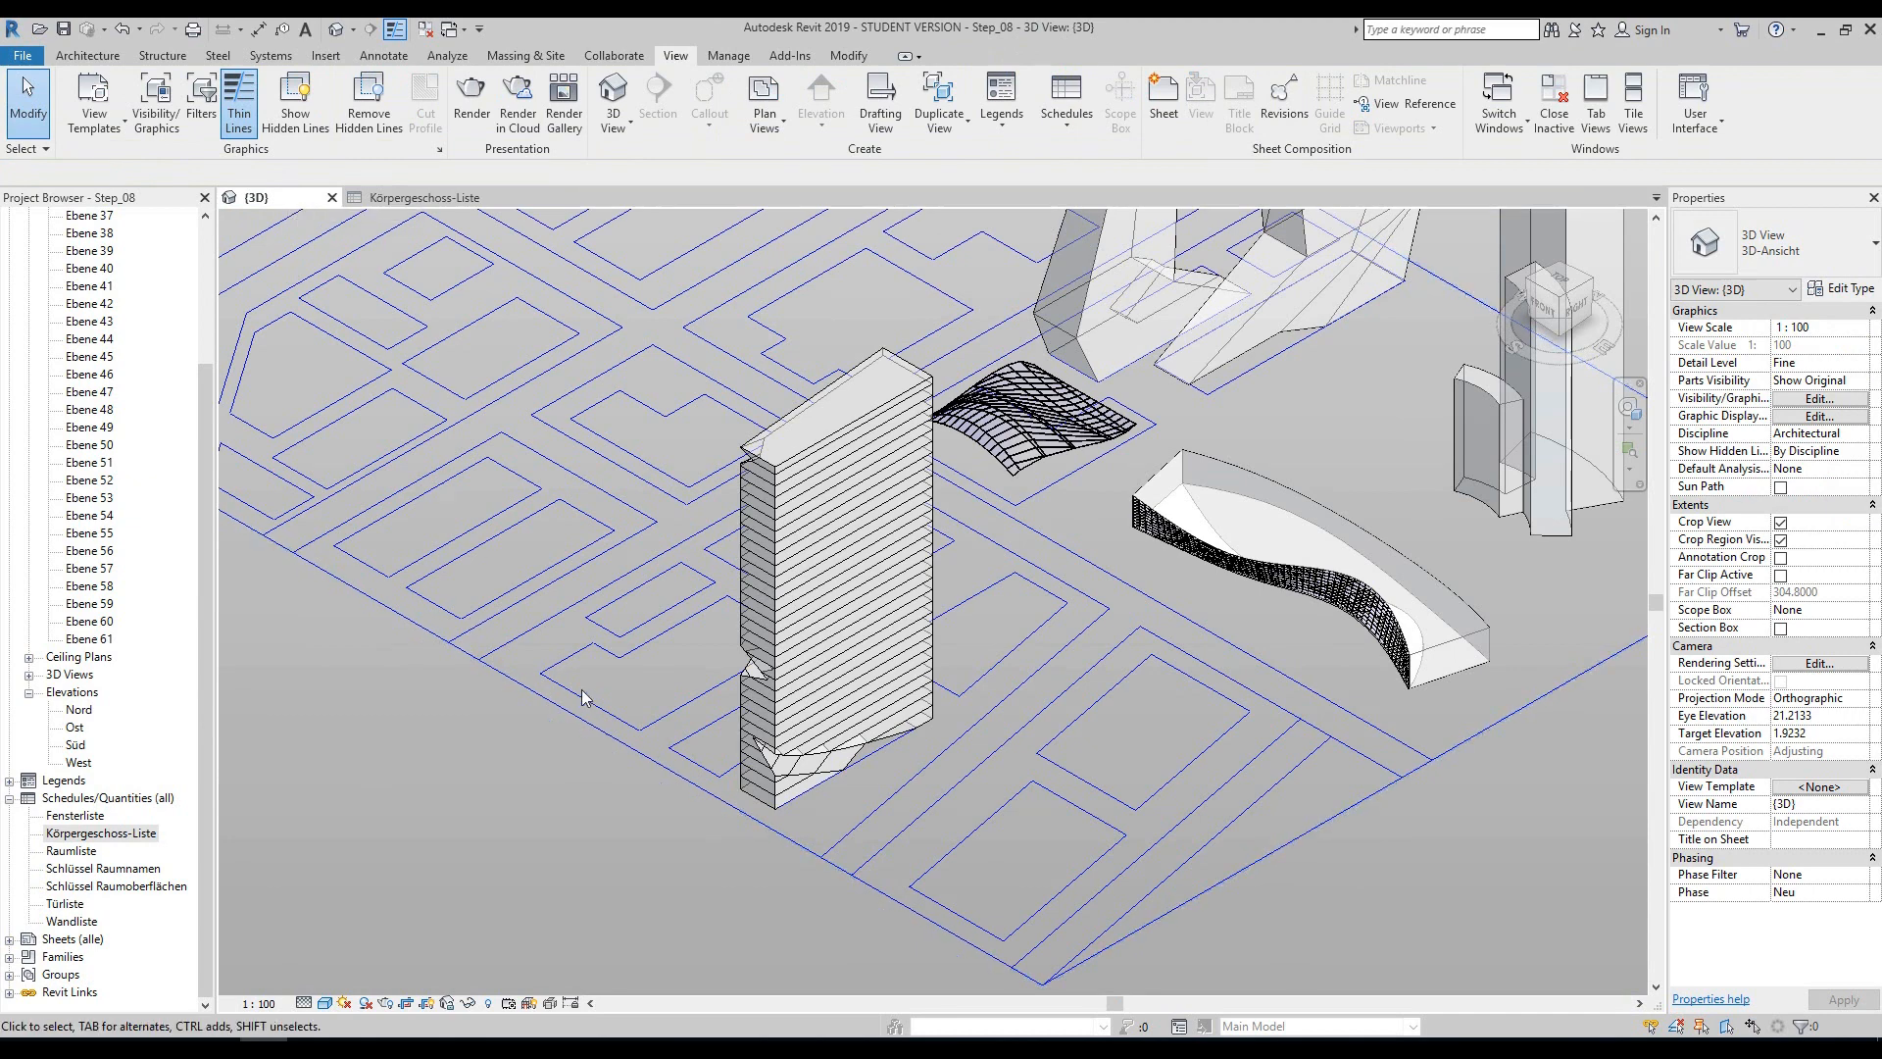
{"action": "key", "text": "w"}
{"action": "key", "text": "t"}
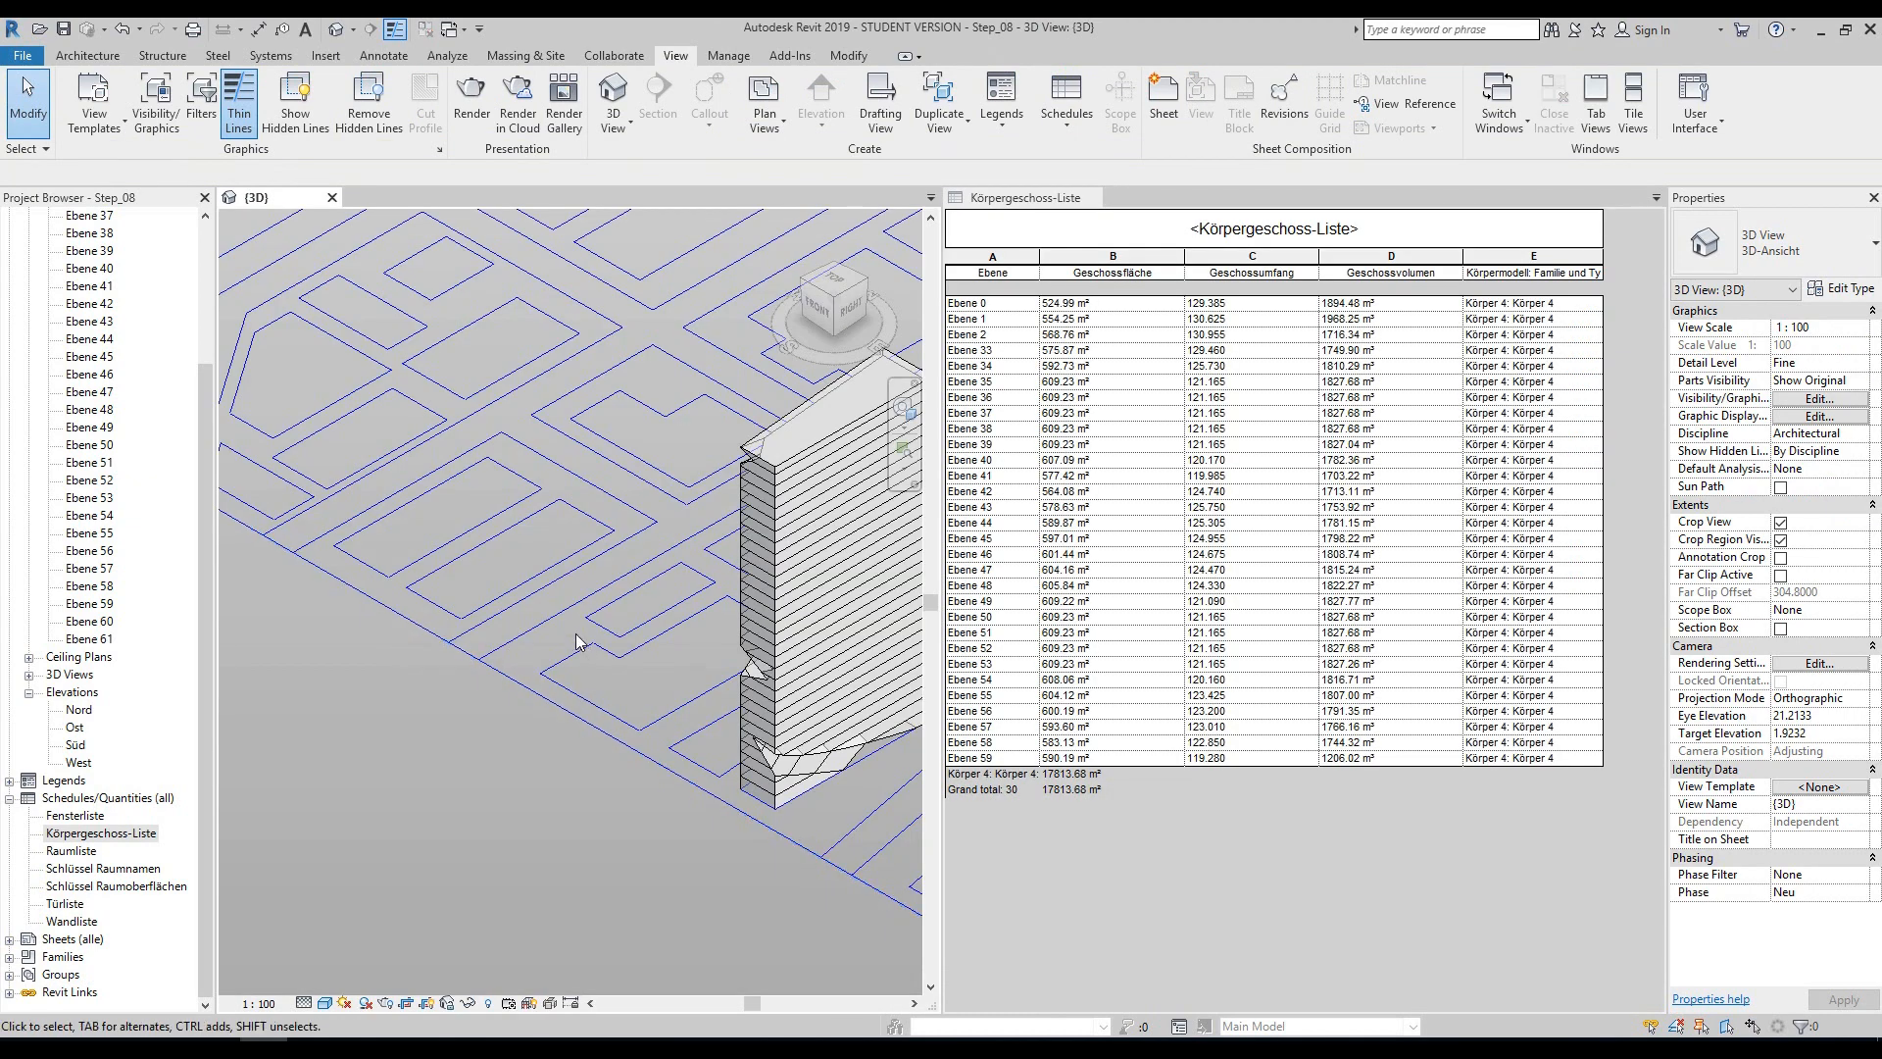
{"action": "middle_click_drag", "start_coordinate": [607, 690], "coordinate": [306, 680]}
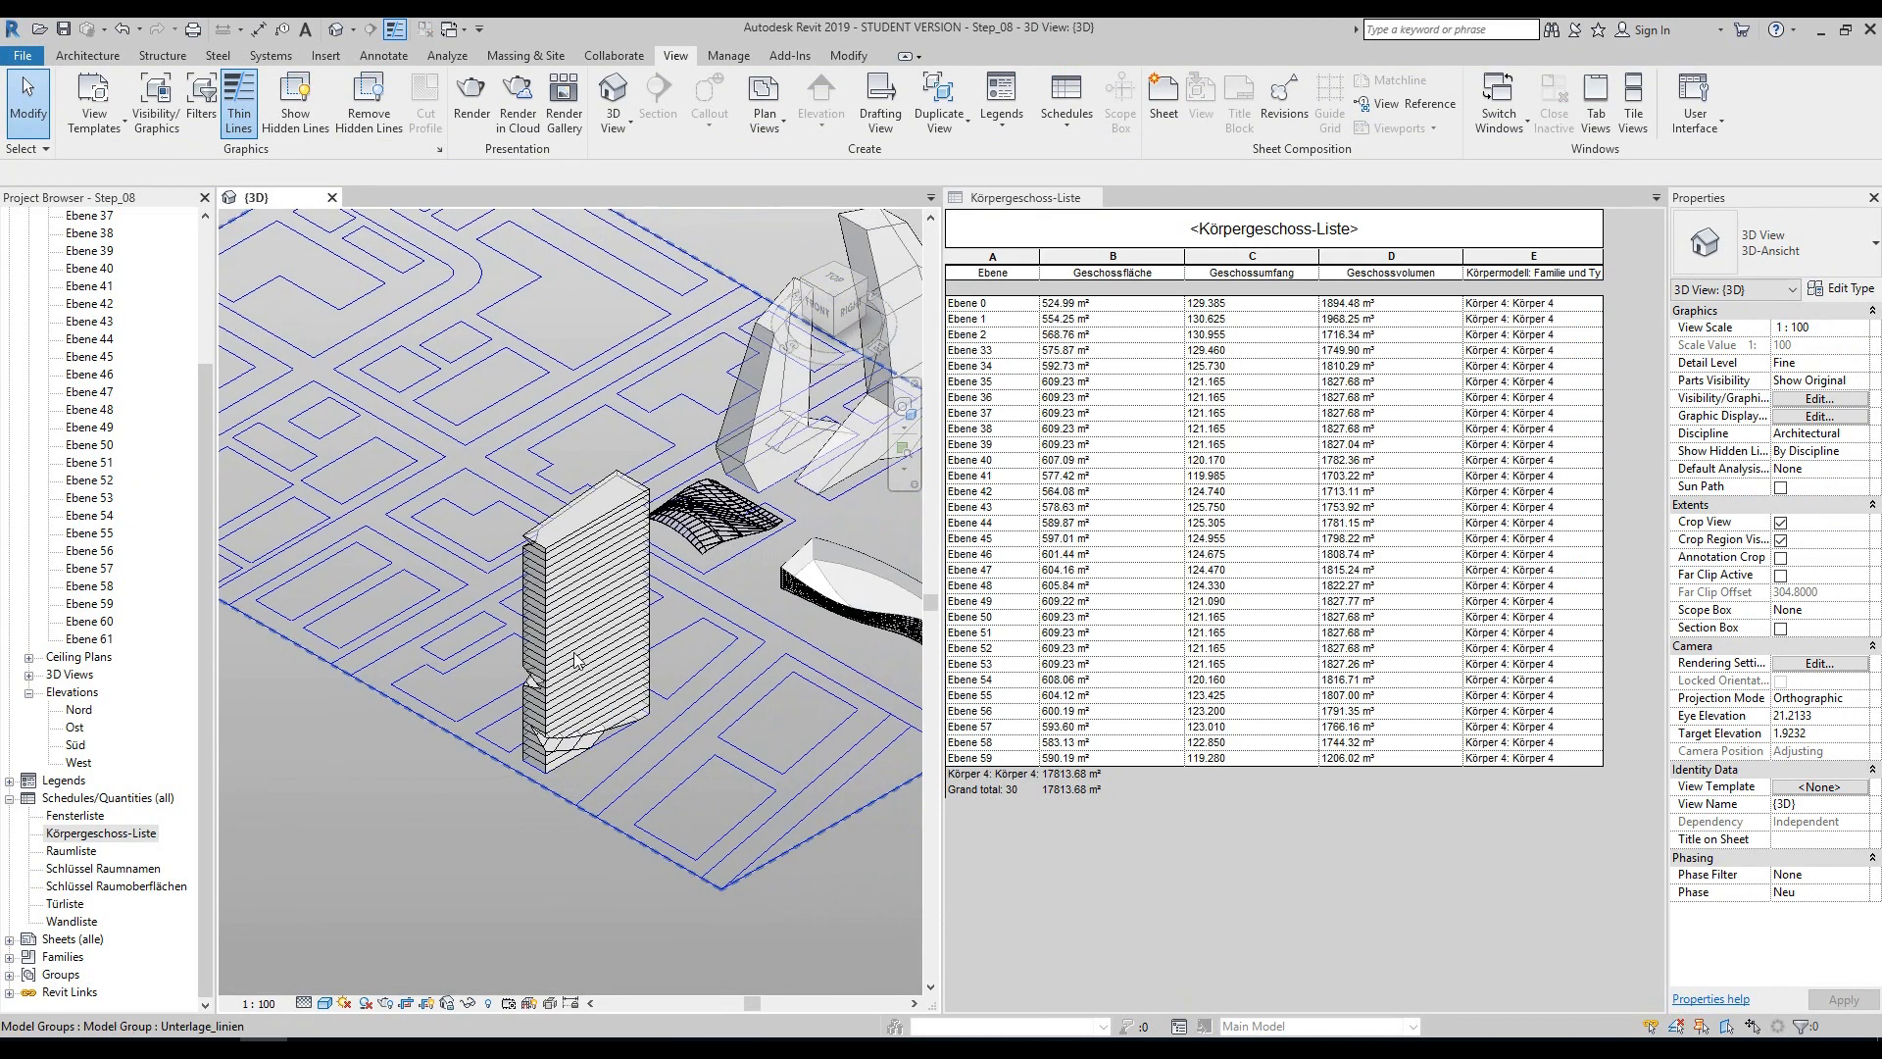
{"action": "middle_click_drag", "start_coordinate": [825, 868], "coordinate": [704, 910]}
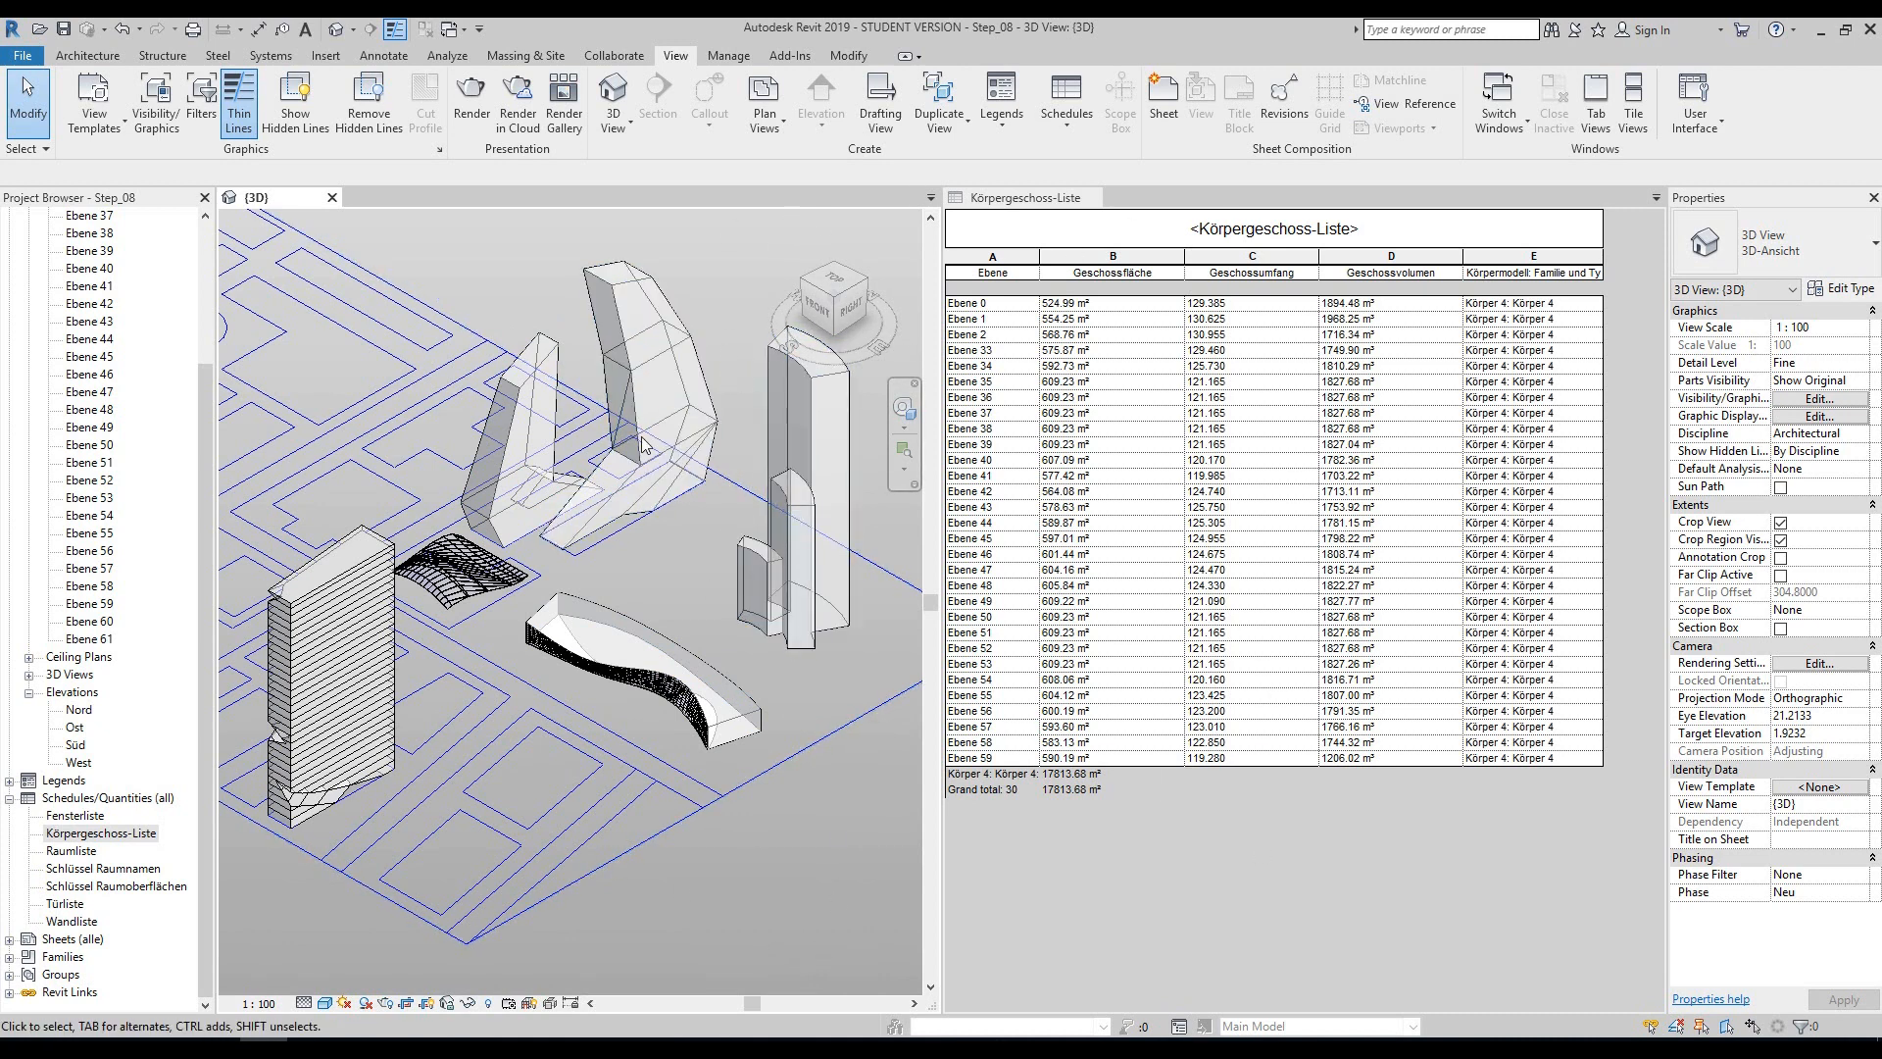
- Generate mass floors at all levels from Ebene 0 to Ebene 61 for the four masses that still lack them
{"action": "left_click", "coordinate": [545, 351]}
{"action": "left_click", "coordinate": [627, 323], "text": "ctrl"}
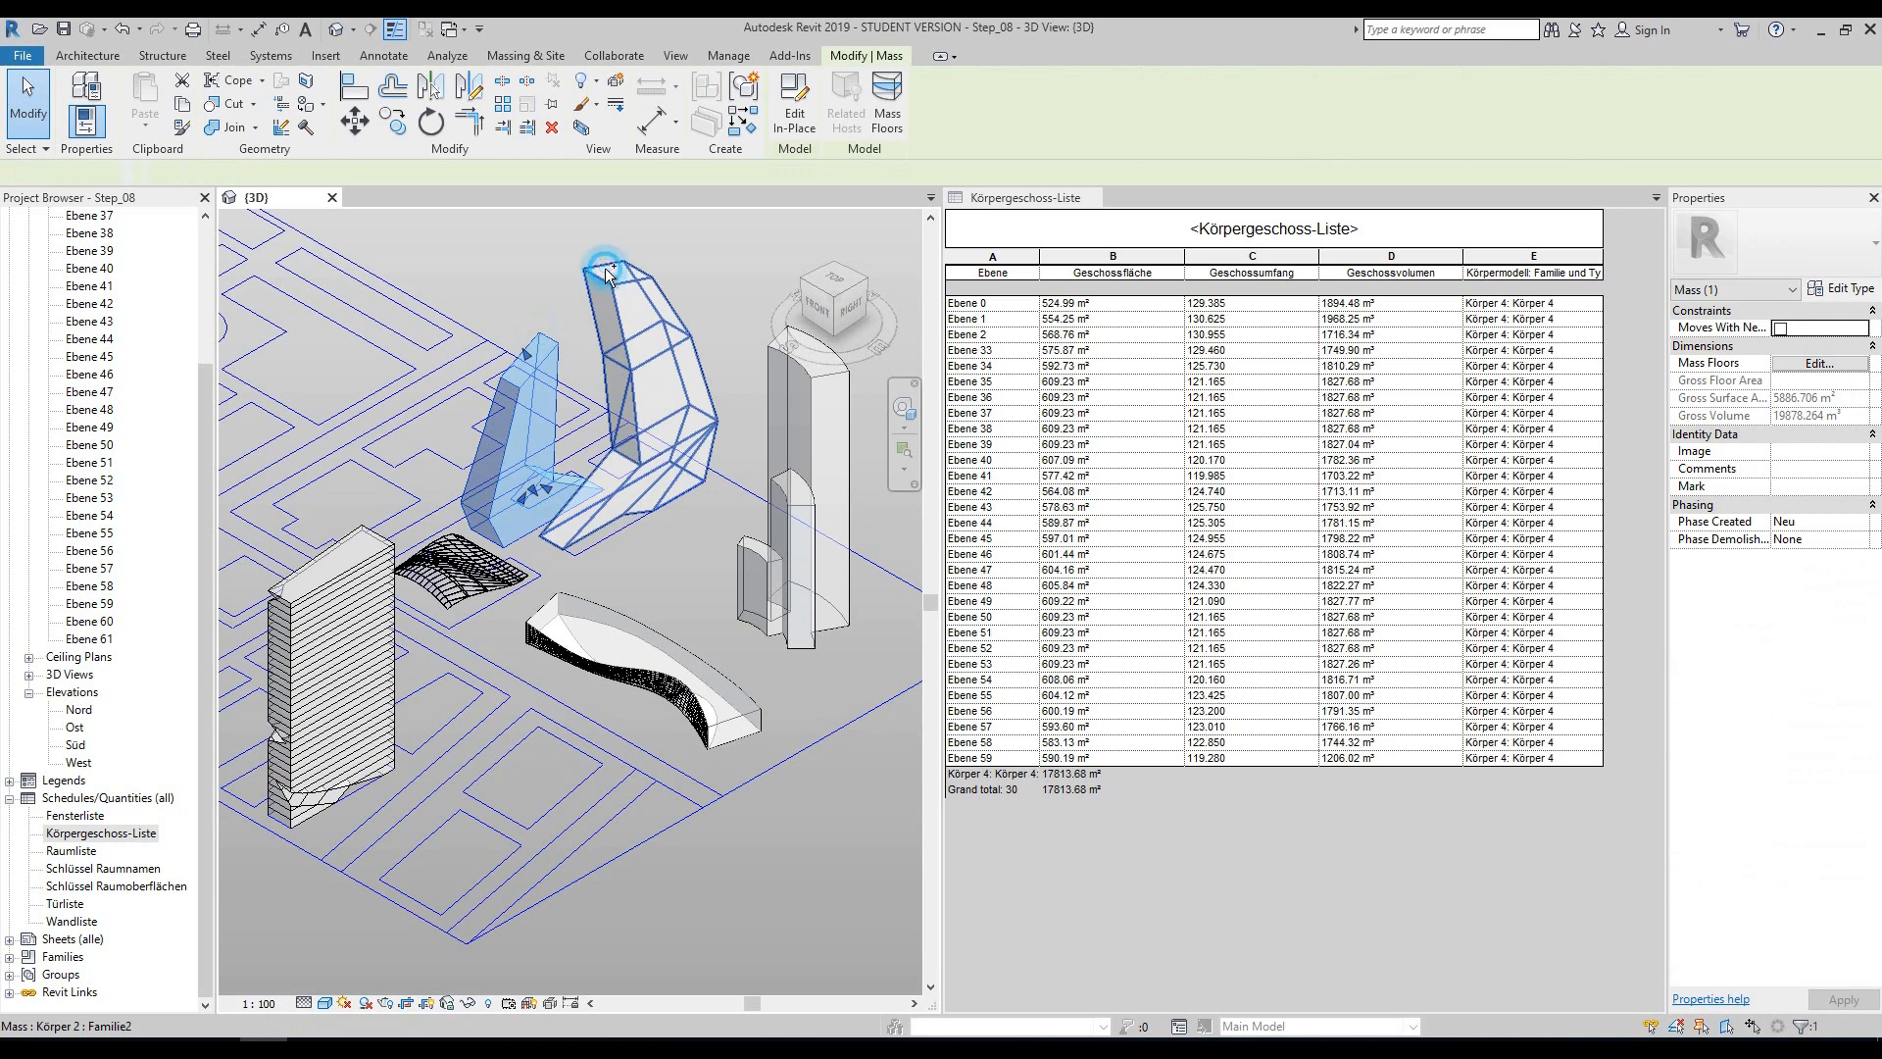
{"action": "left_click", "coordinate": [836, 436], "text": "ctrl"}
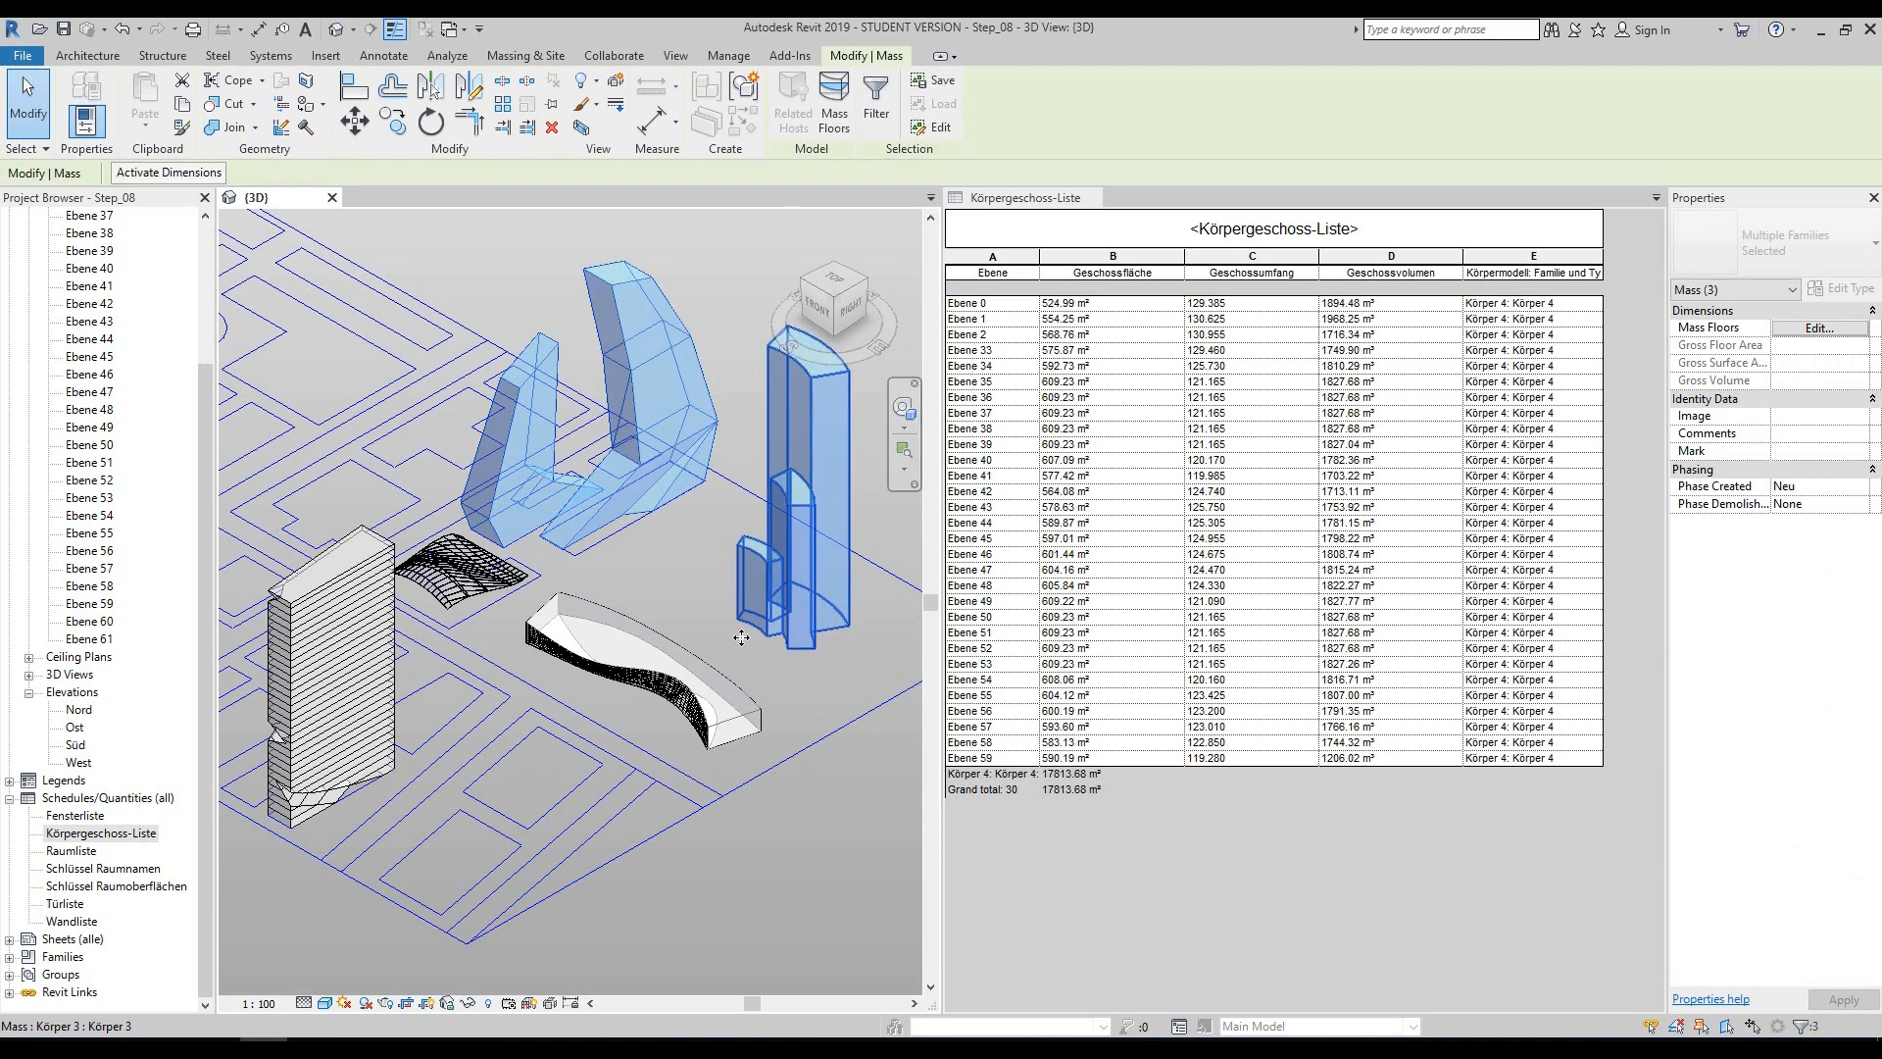
{"action": "left_click", "coordinate": [686, 642], "text": "ctrl"}
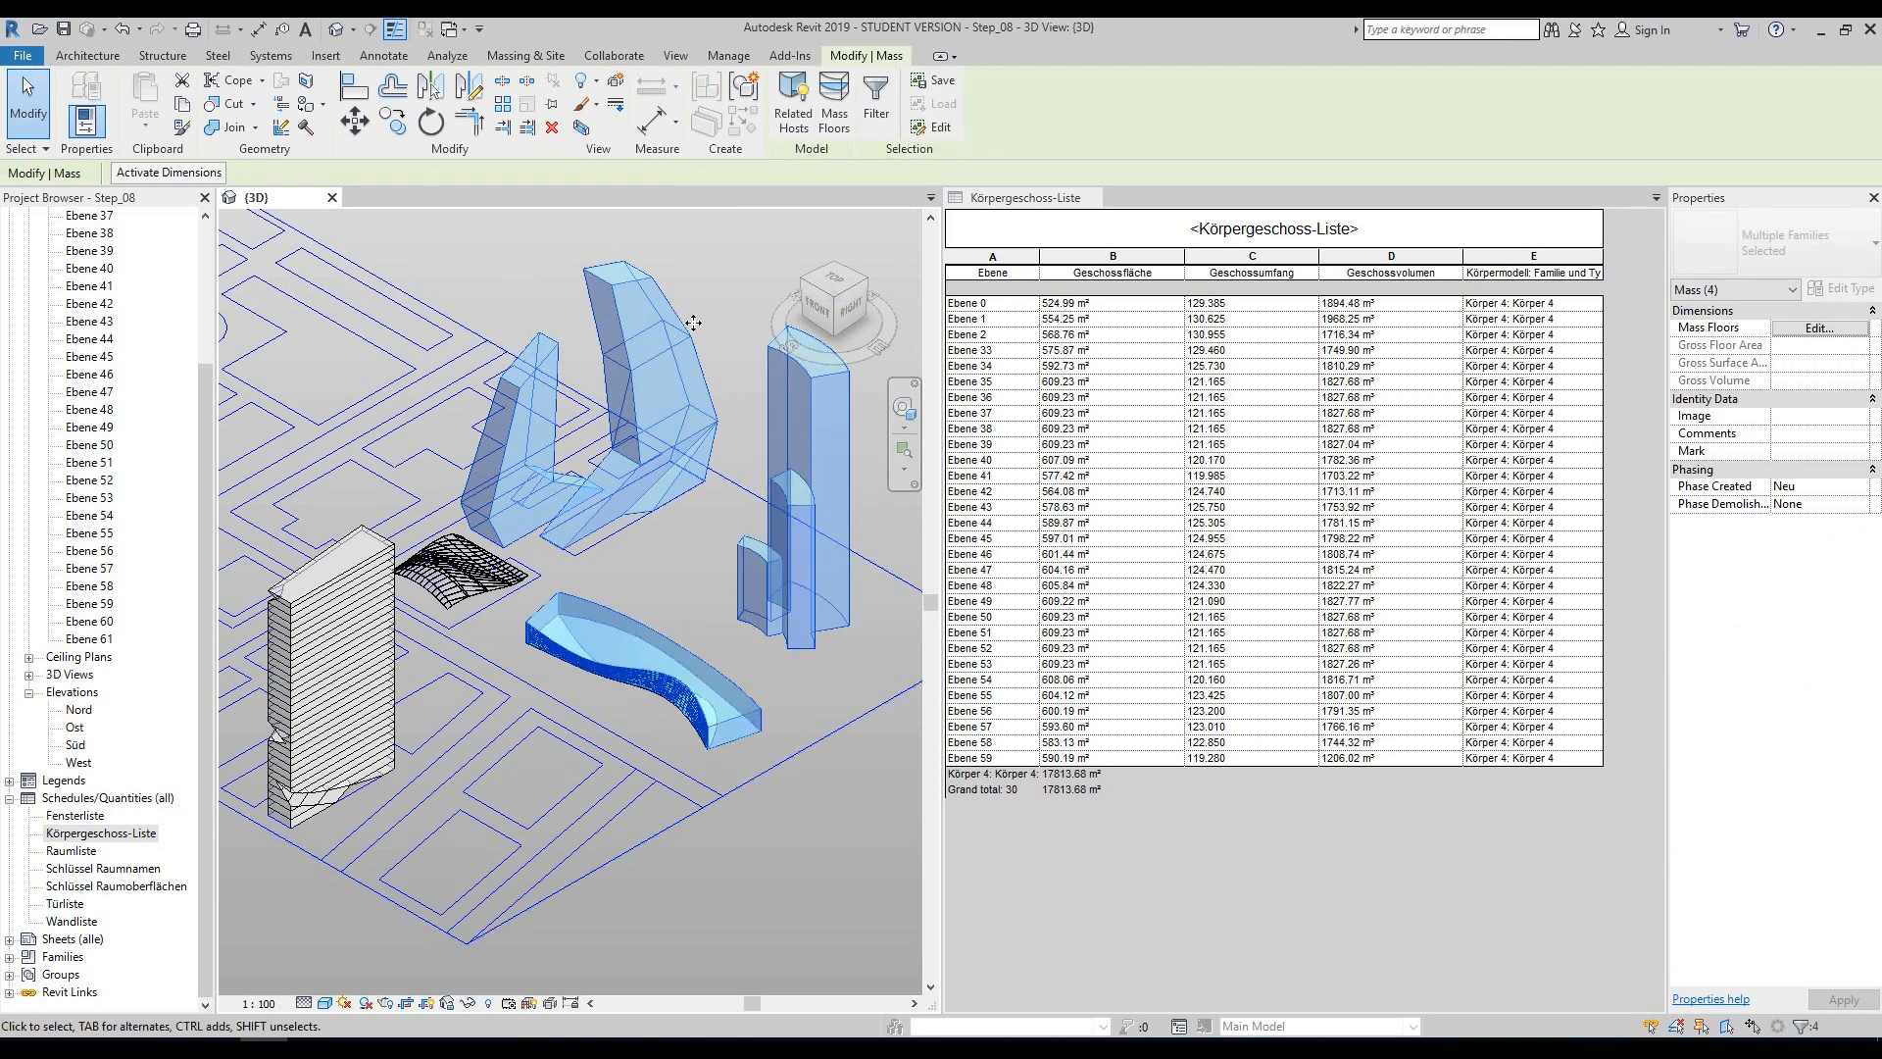
{"action": "left_click", "coordinate": [835, 116]}
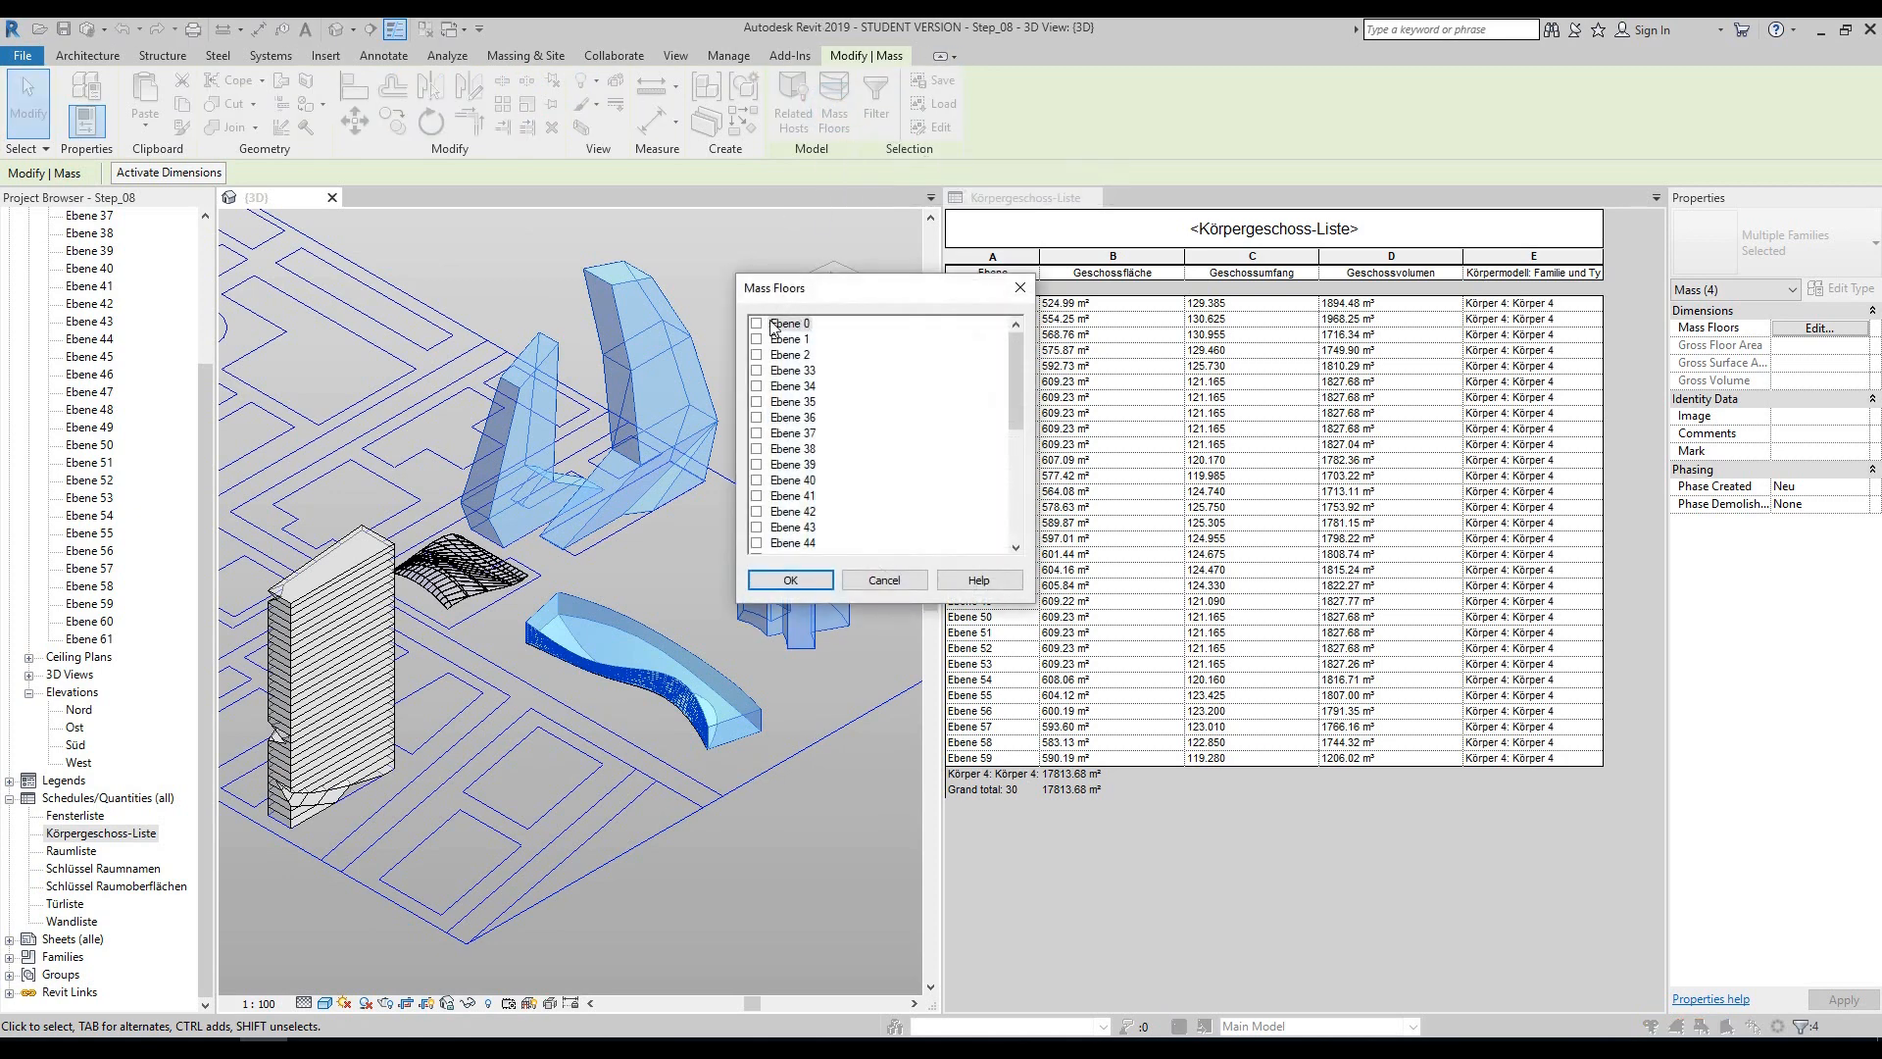
{"action": "scroll", "coordinate": [1012, 361], "scroll_direction": "down", "scroll_amount": 6}
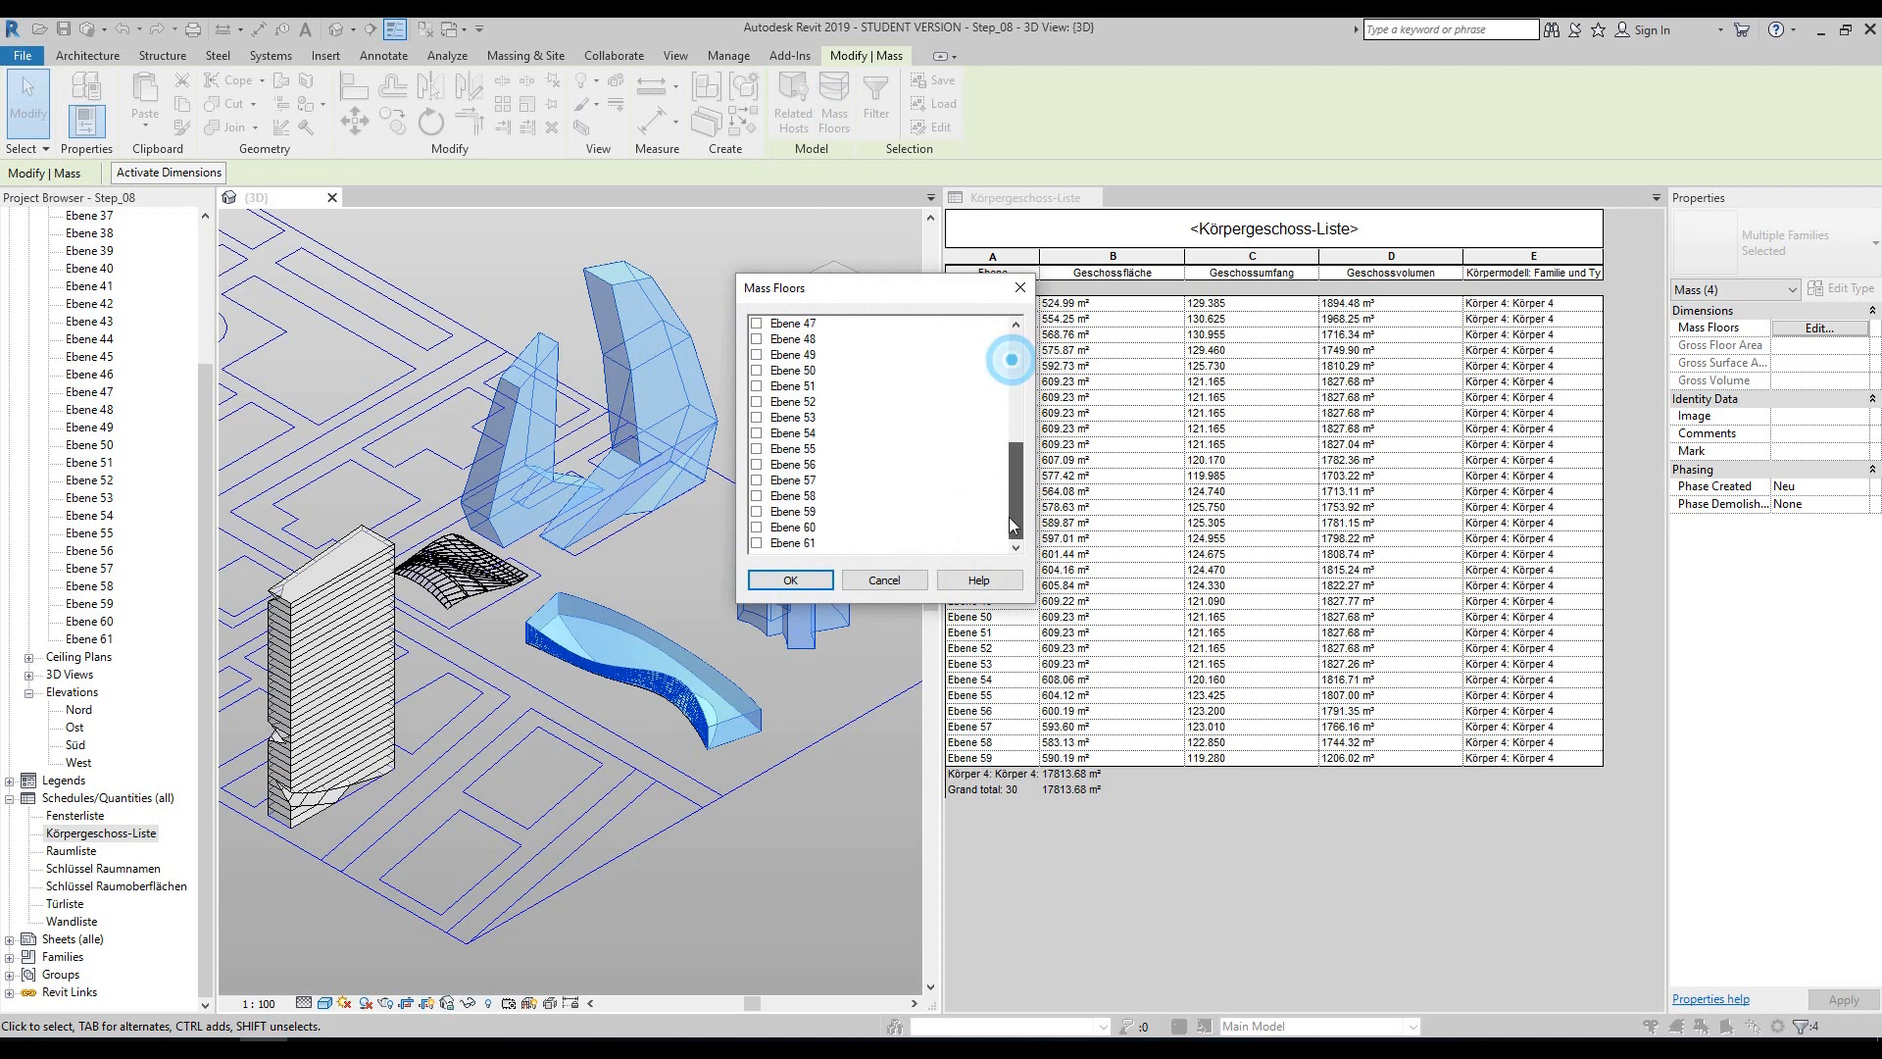
{"action": "left_click", "coordinate": [759, 545], "text": "shift"}
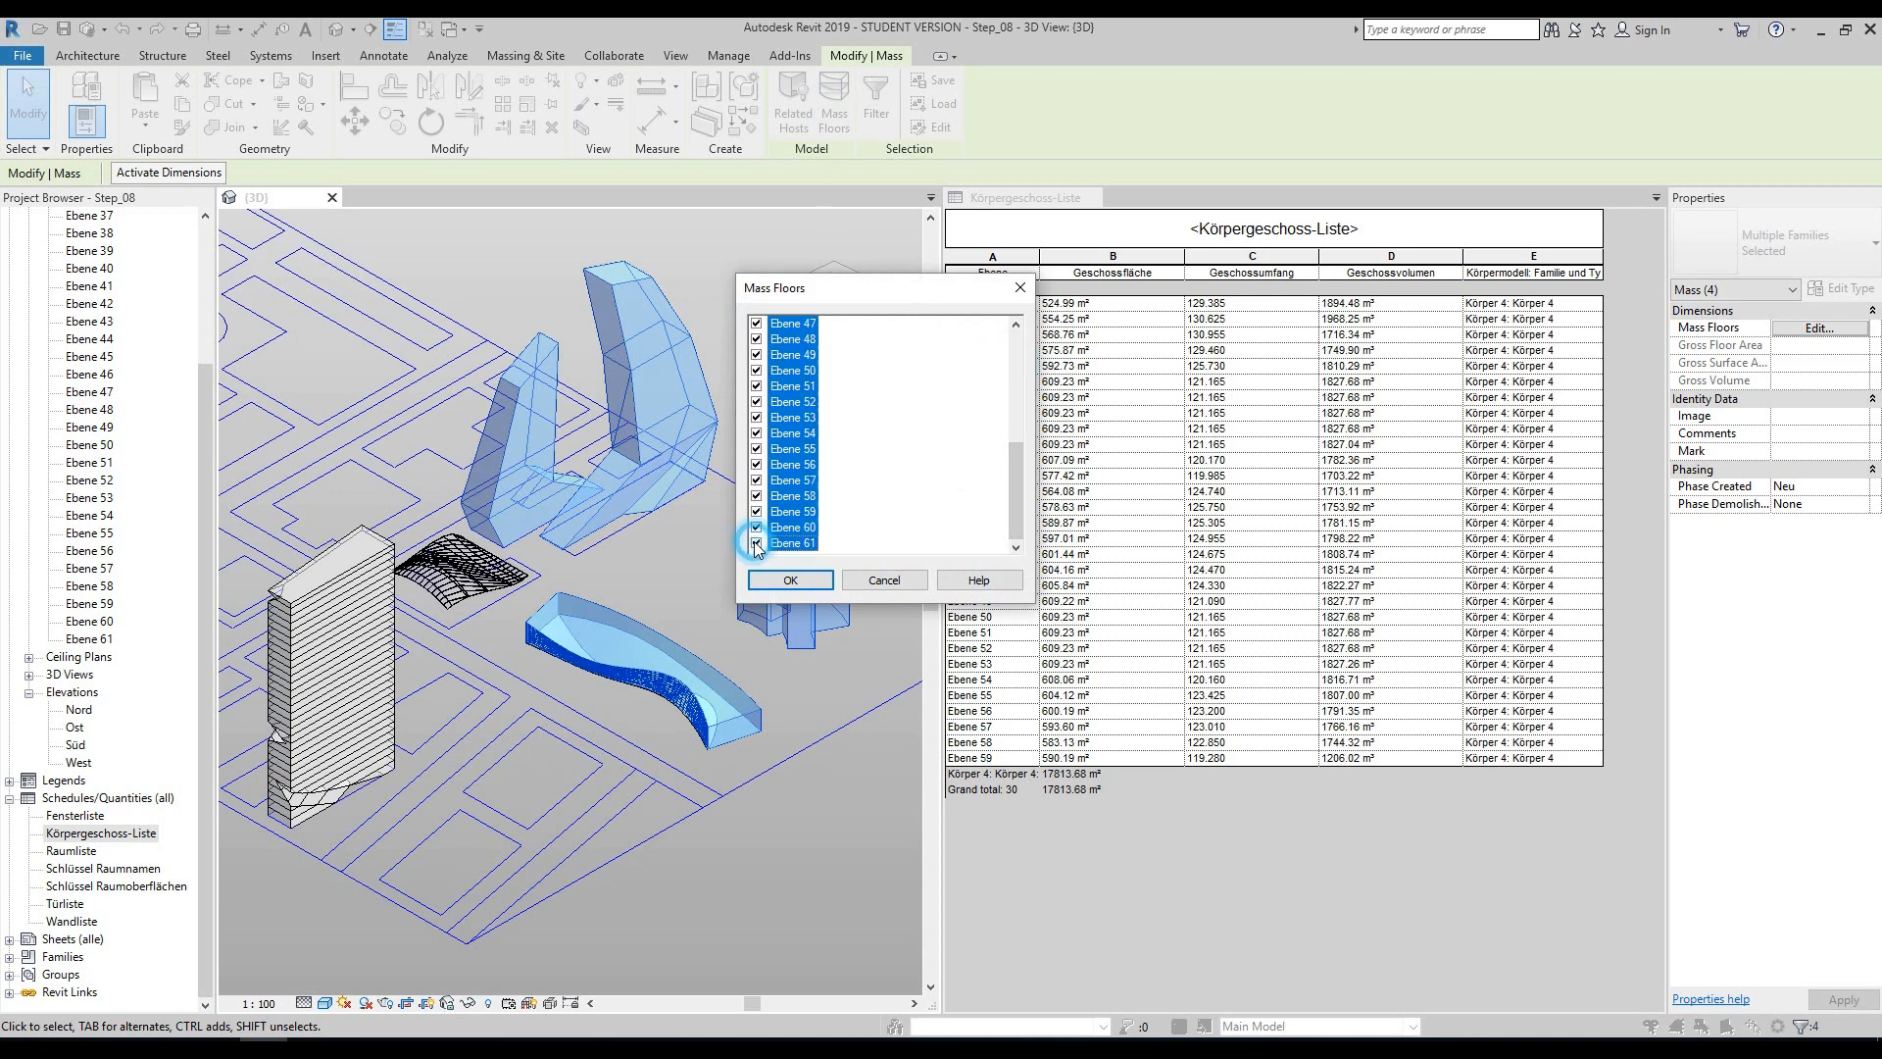
{"action": "left_click", "coordinate": [804, 579]}
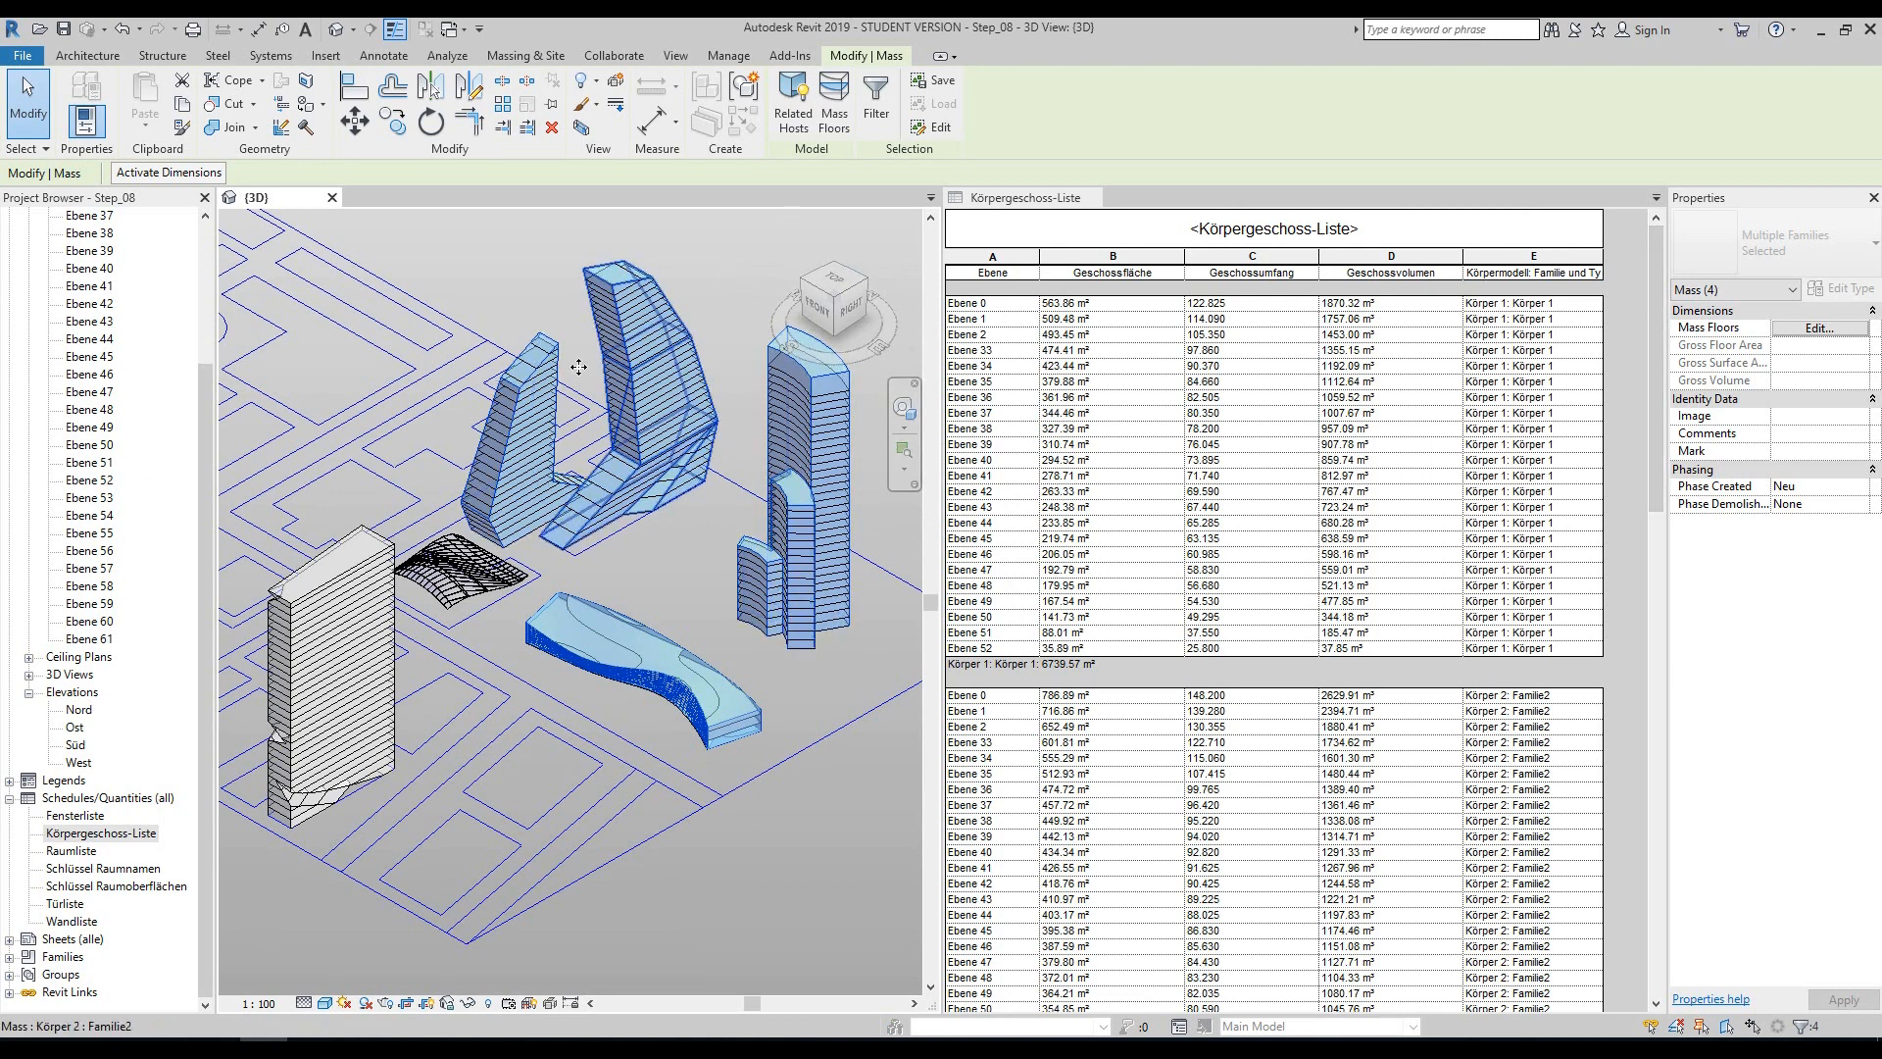
- Review the floor entries of all masses in the Körpergeschoss-Liste schedule, including those of the small tapered tower
{"action": "left_click_drag", "start_coordinate": [1657, 279], "coordinate": [1658, 754]}
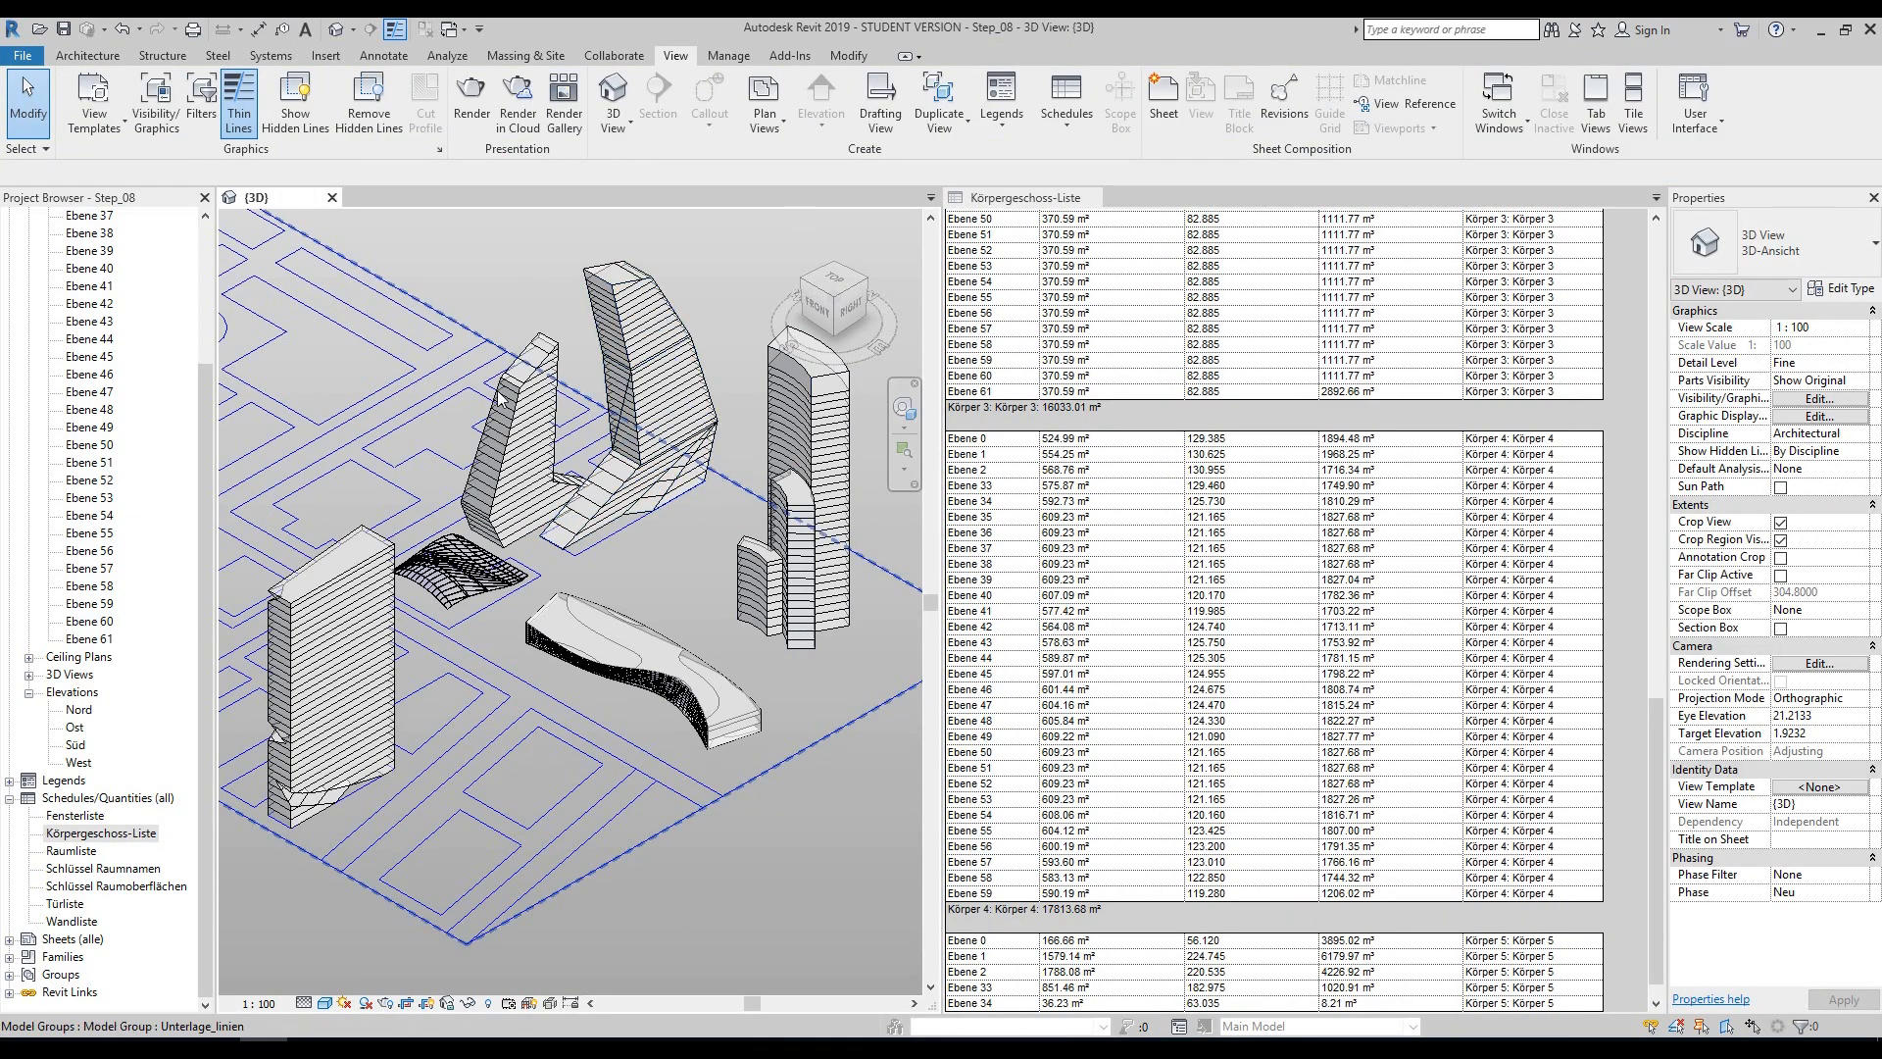
{"action": "left_click", "coordinate": [1662, 759]}
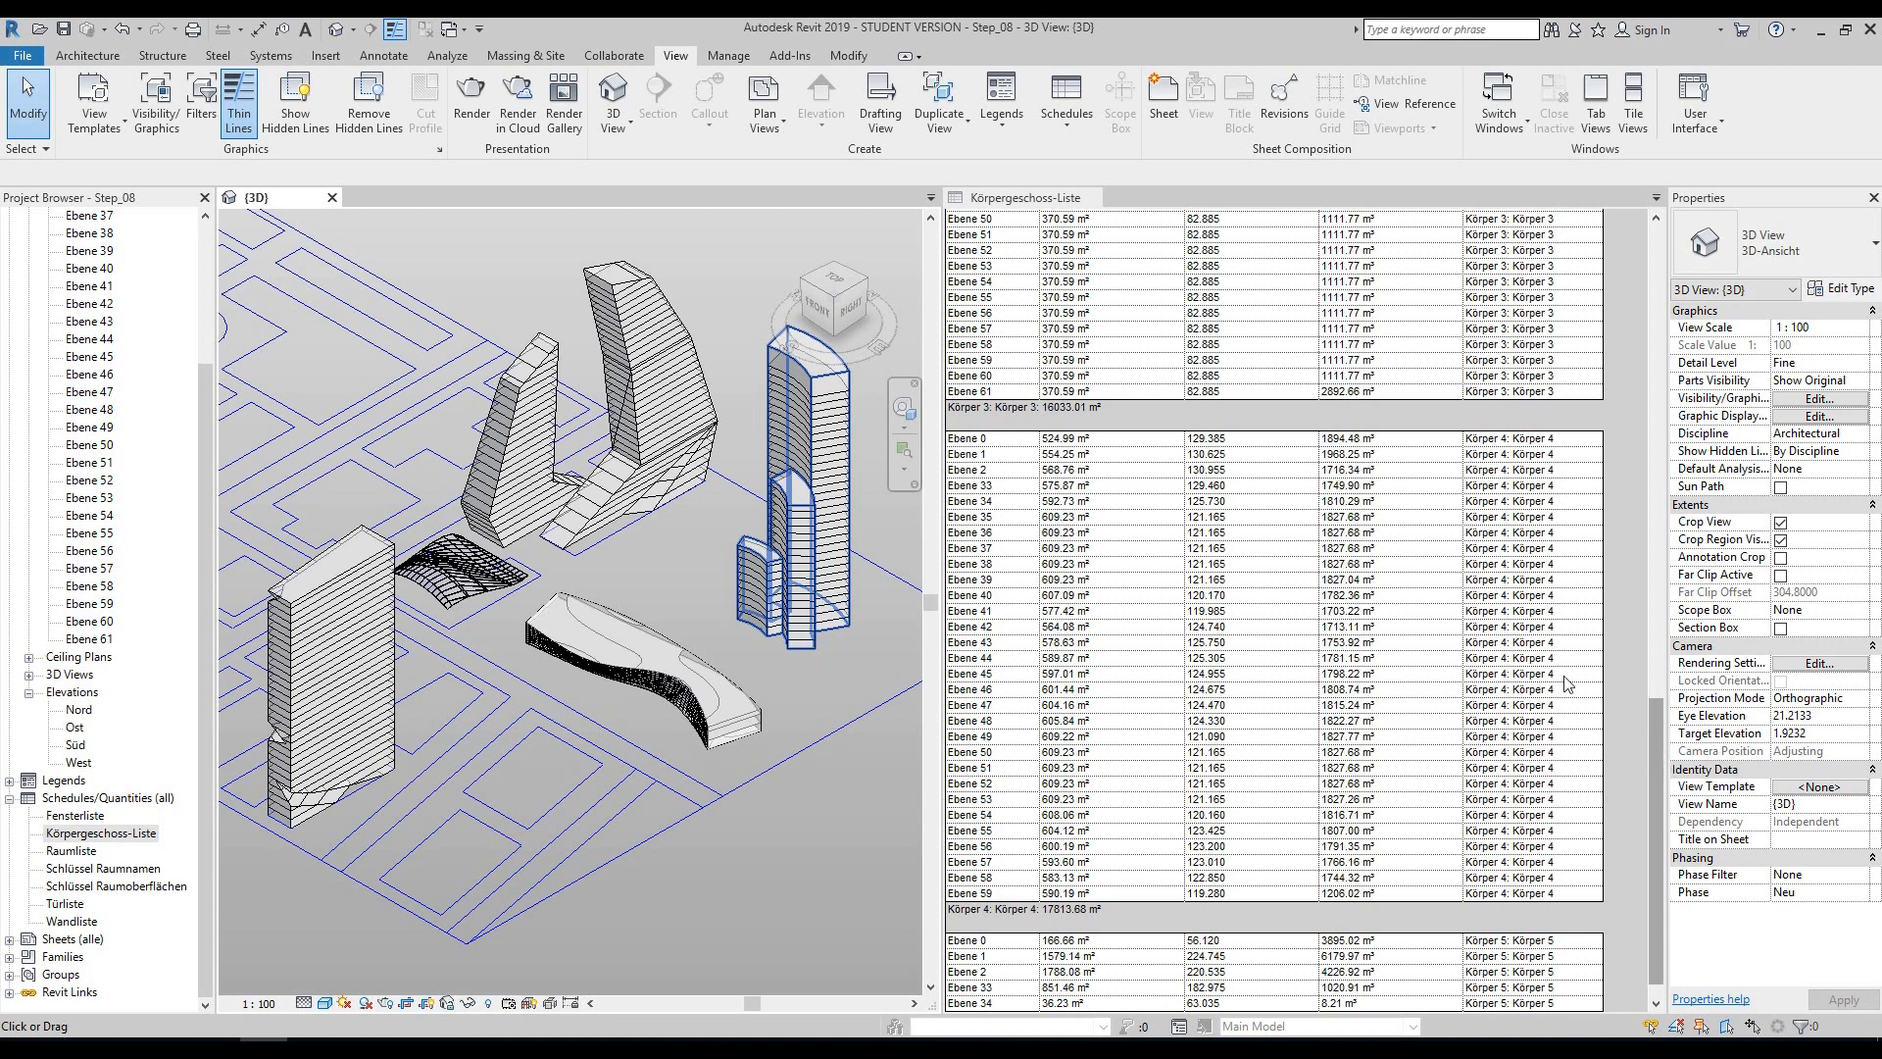
{"action": "left_click", "coordinate": [545, 345]}
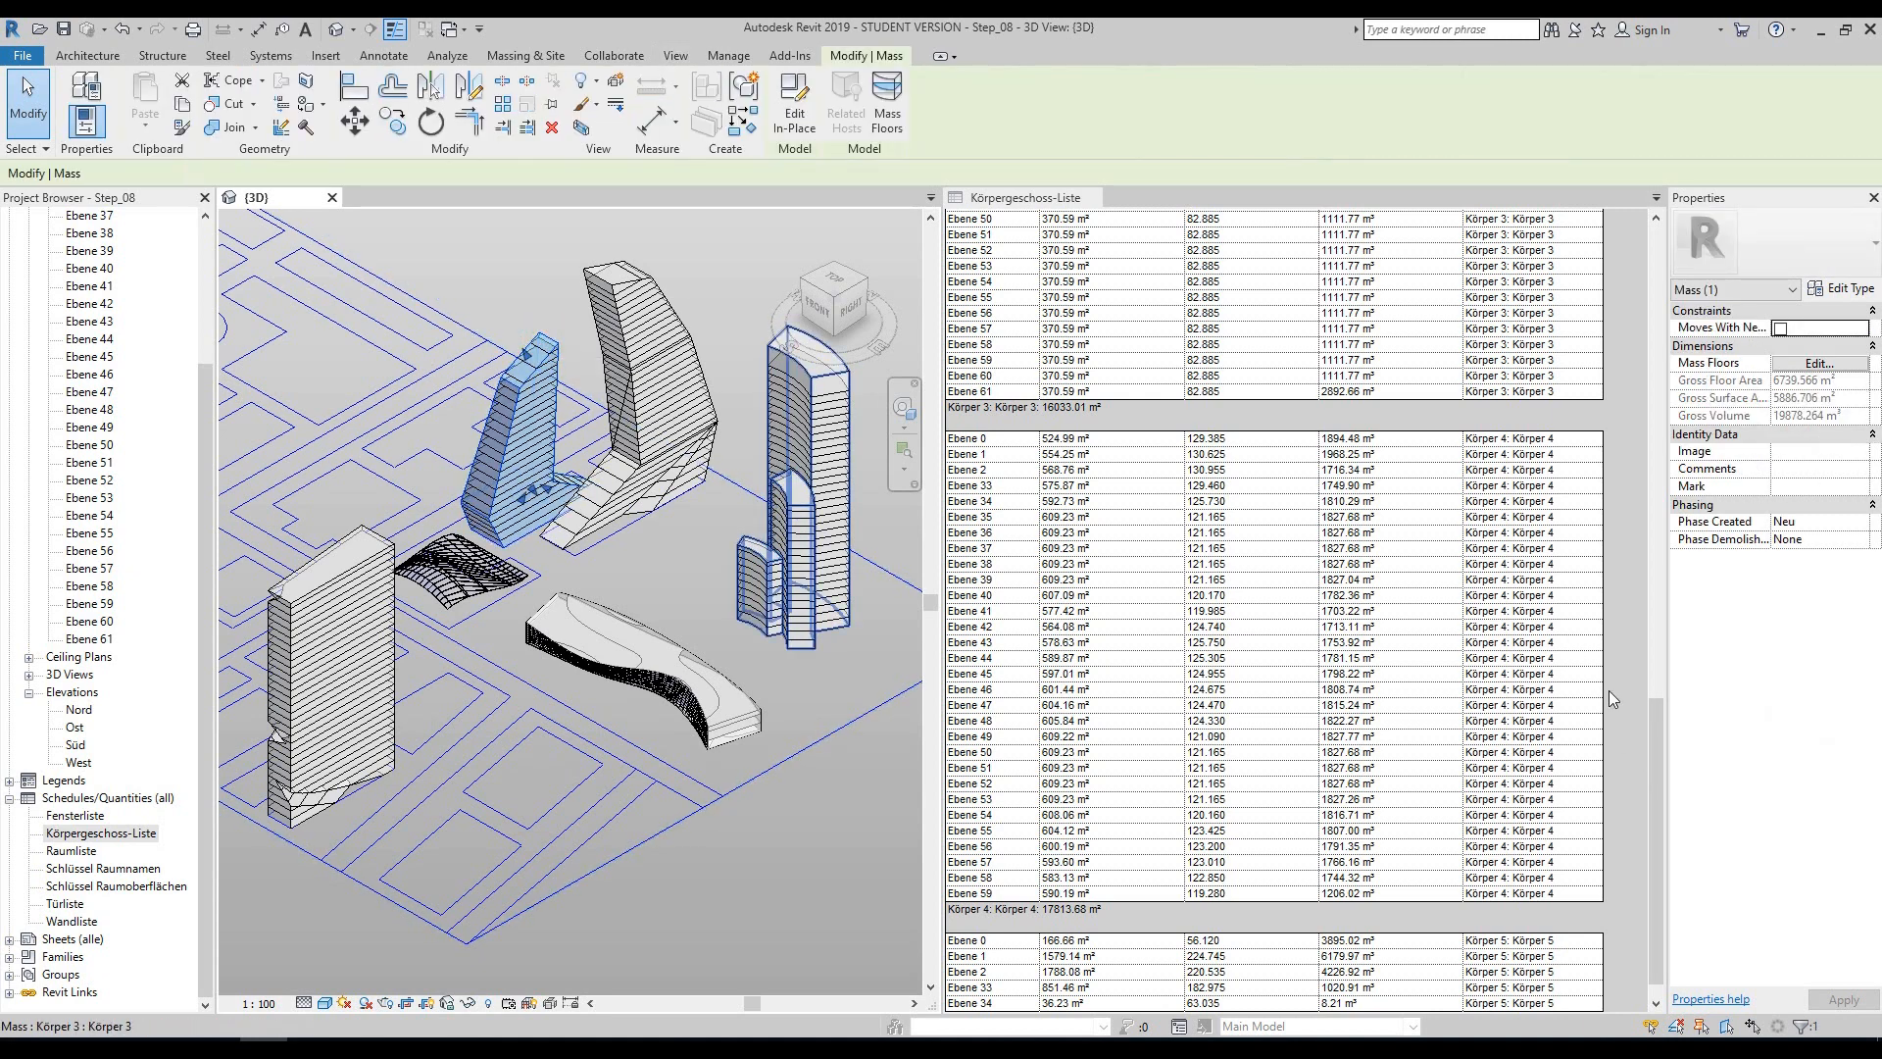
{"action": "left_click_drag", "start_coordinate": [1653, 733], "coordinate": [1645, 263]}
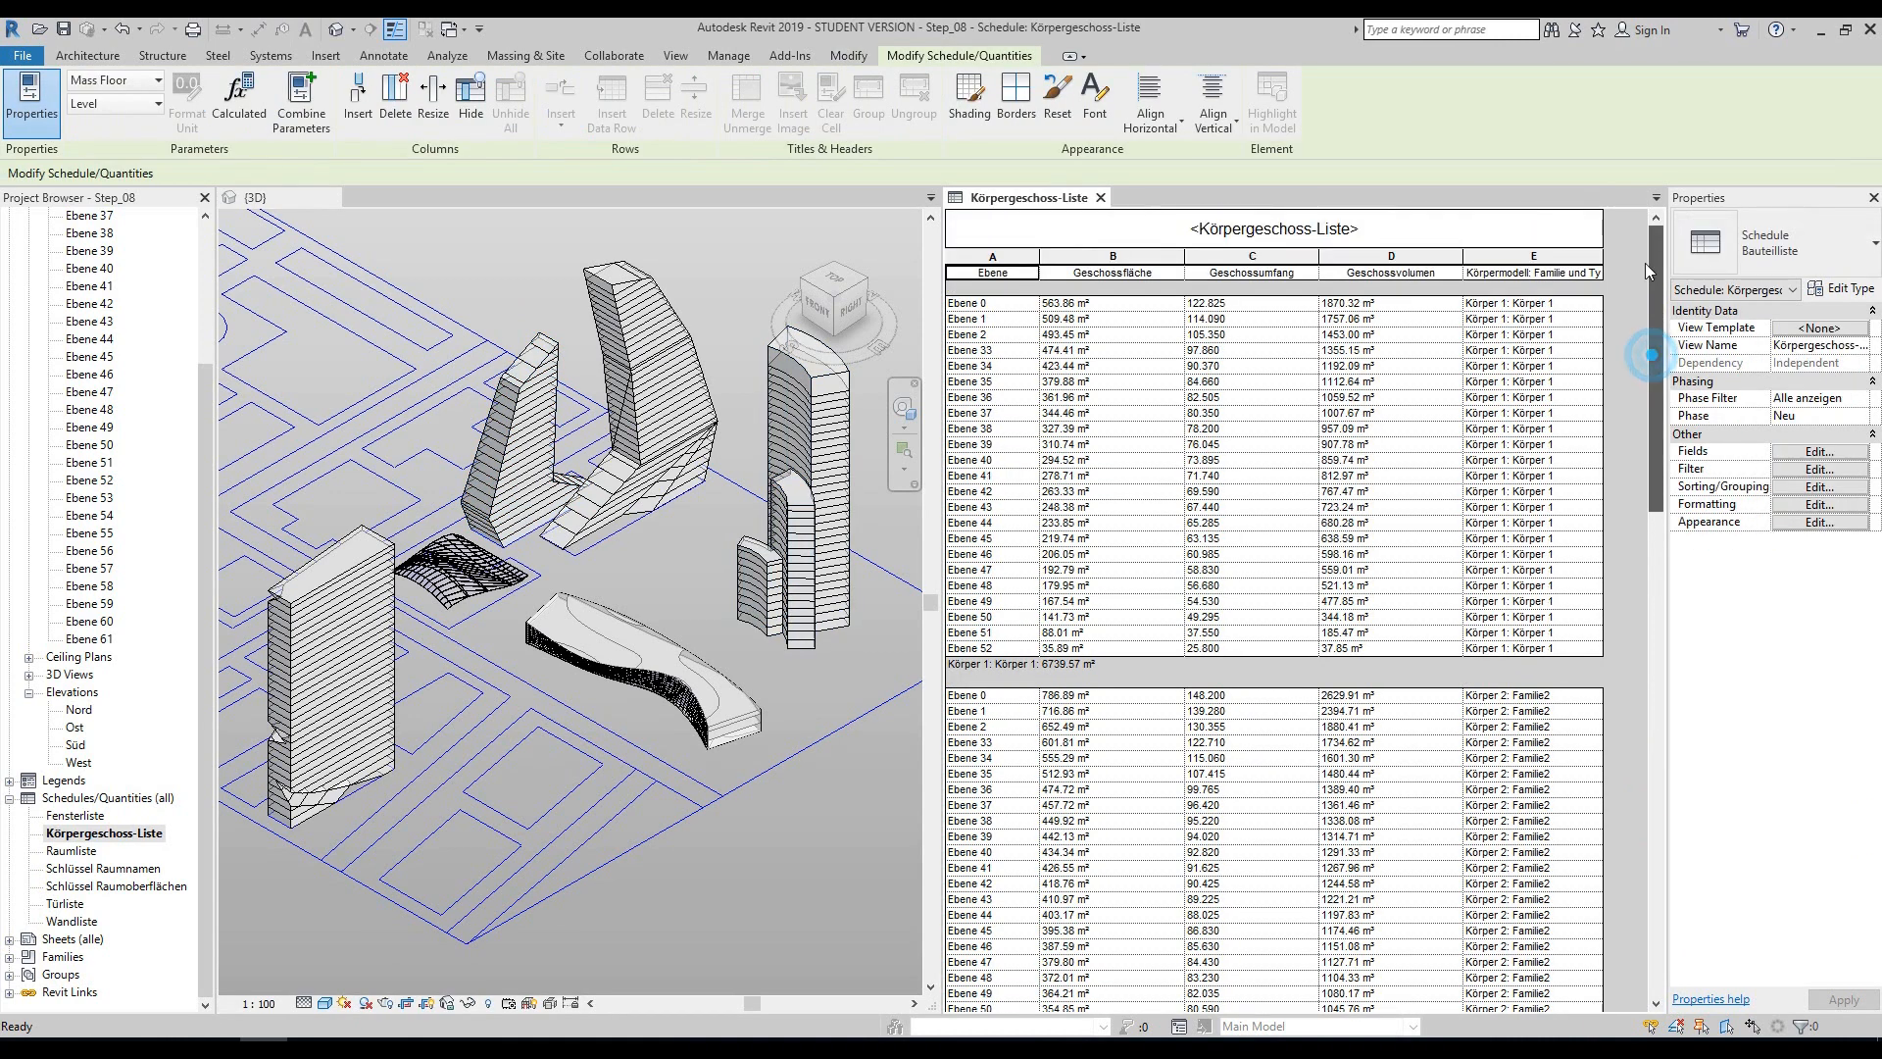
{"action": "scroll", "coordinate": [1294, 777], "scroll_direction": "down", "scroll_amount": 7}
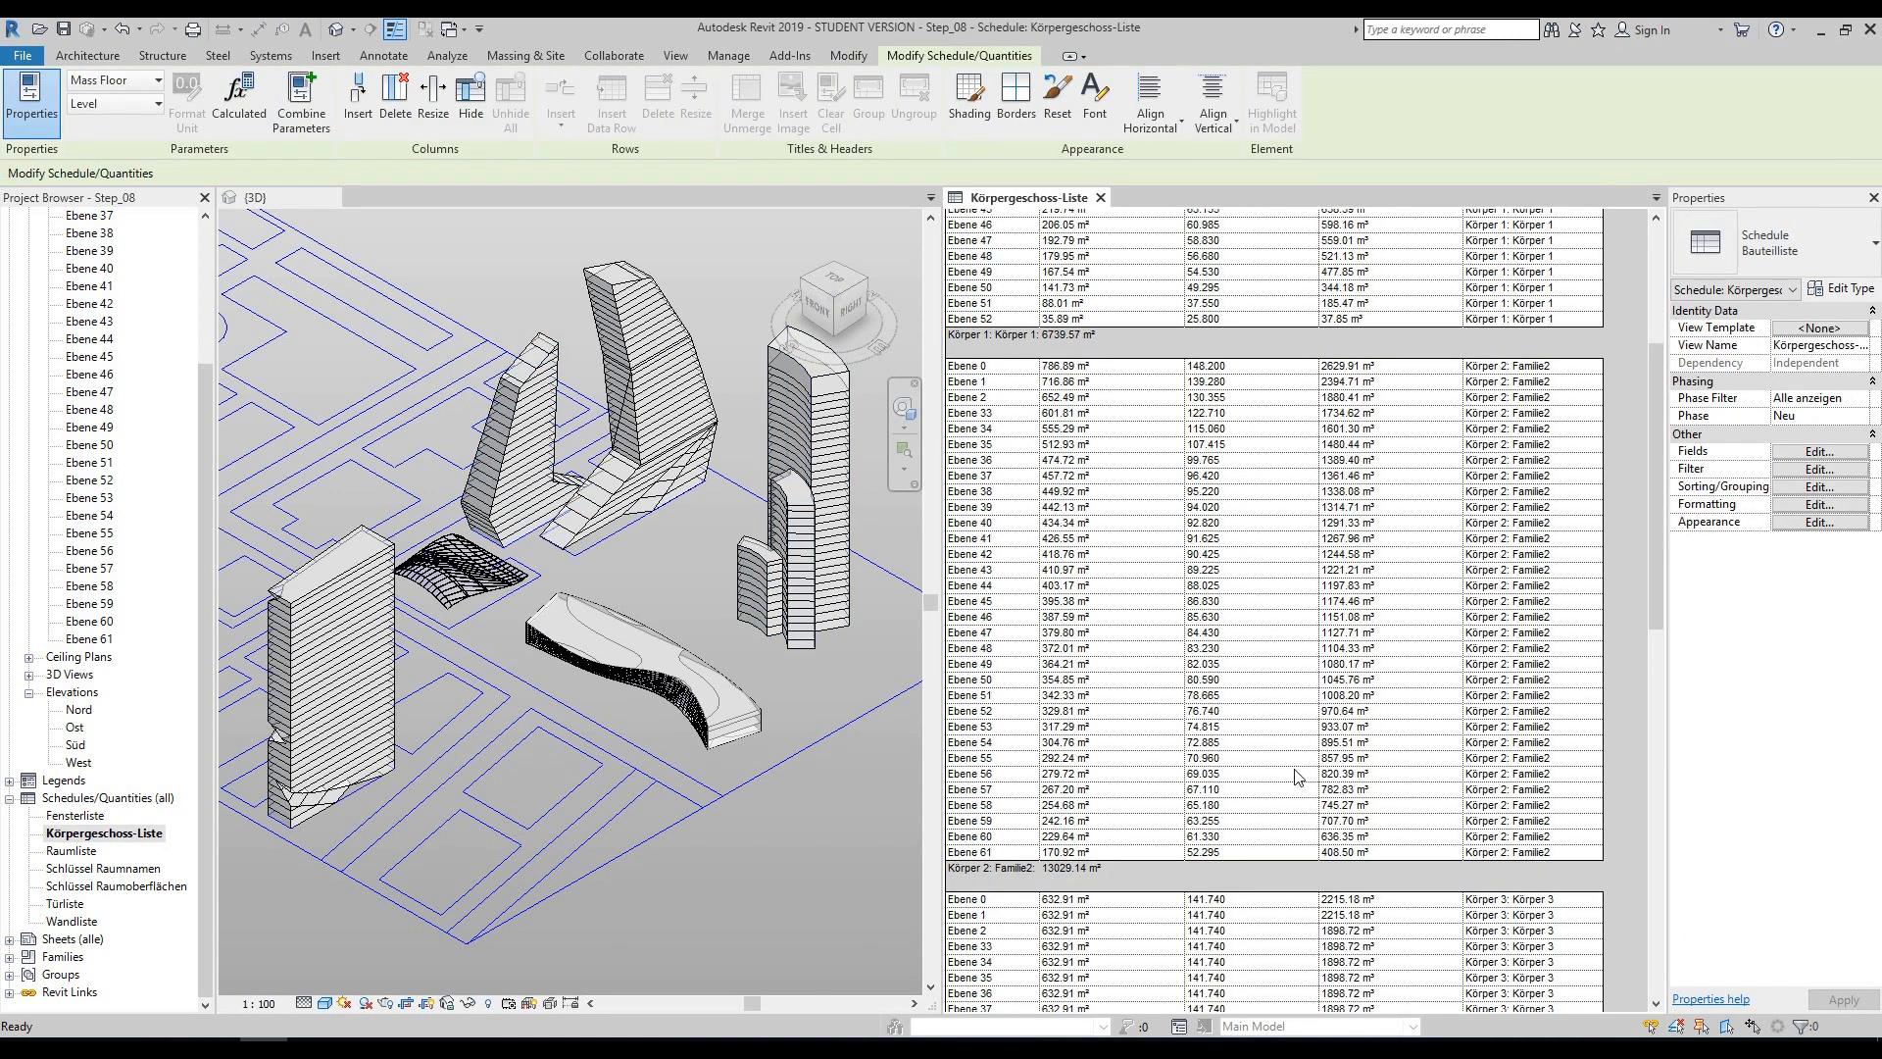
- Stretch the small tapered tower mass Körper 1 upward and check its floor entries in the schedule
{"action": "left_click", "coordinate": [557, 343]}
{"action": "left_click", "coordinate": [557, 343]}
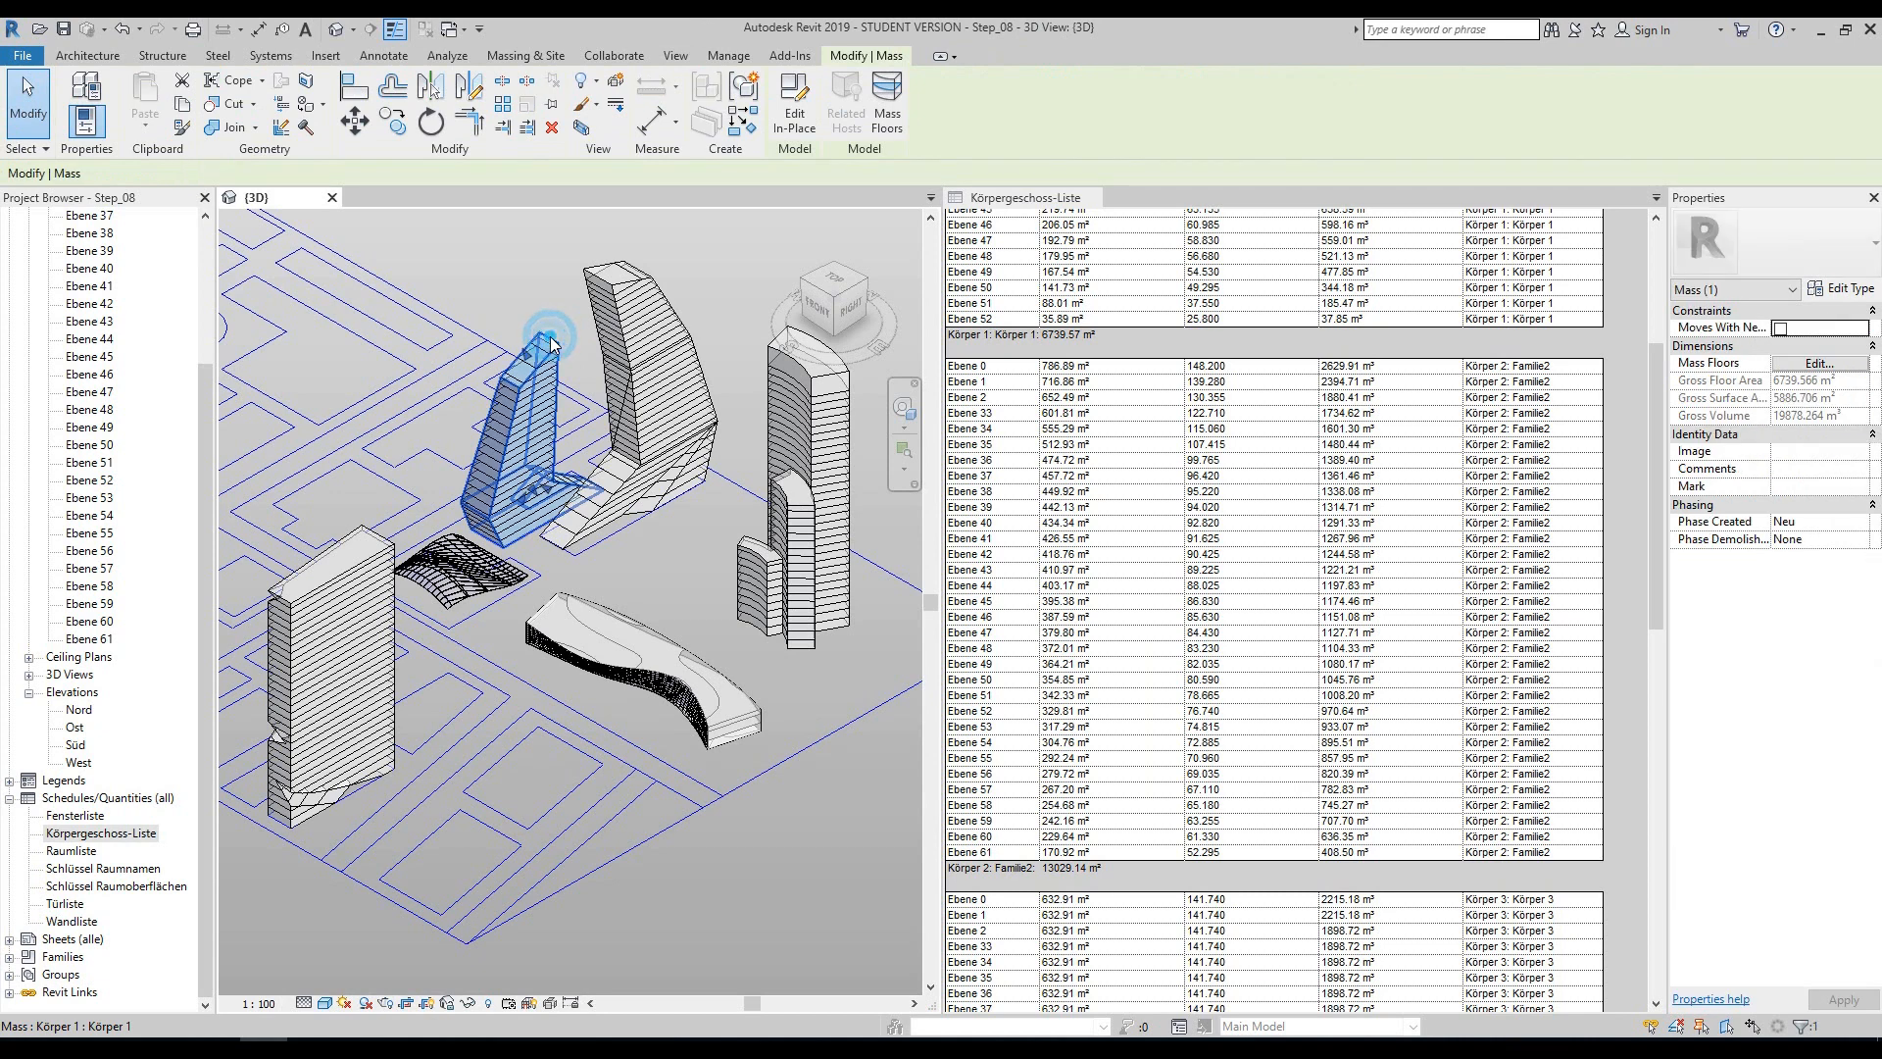
{"action": "scroll", "coordinate": [549, 353], "scroll_direction": "up", "scroll_amount": 5}
{"action": "left_click_drag", "start_coordinate": [528, 365], "coordinate": [498, 224]}
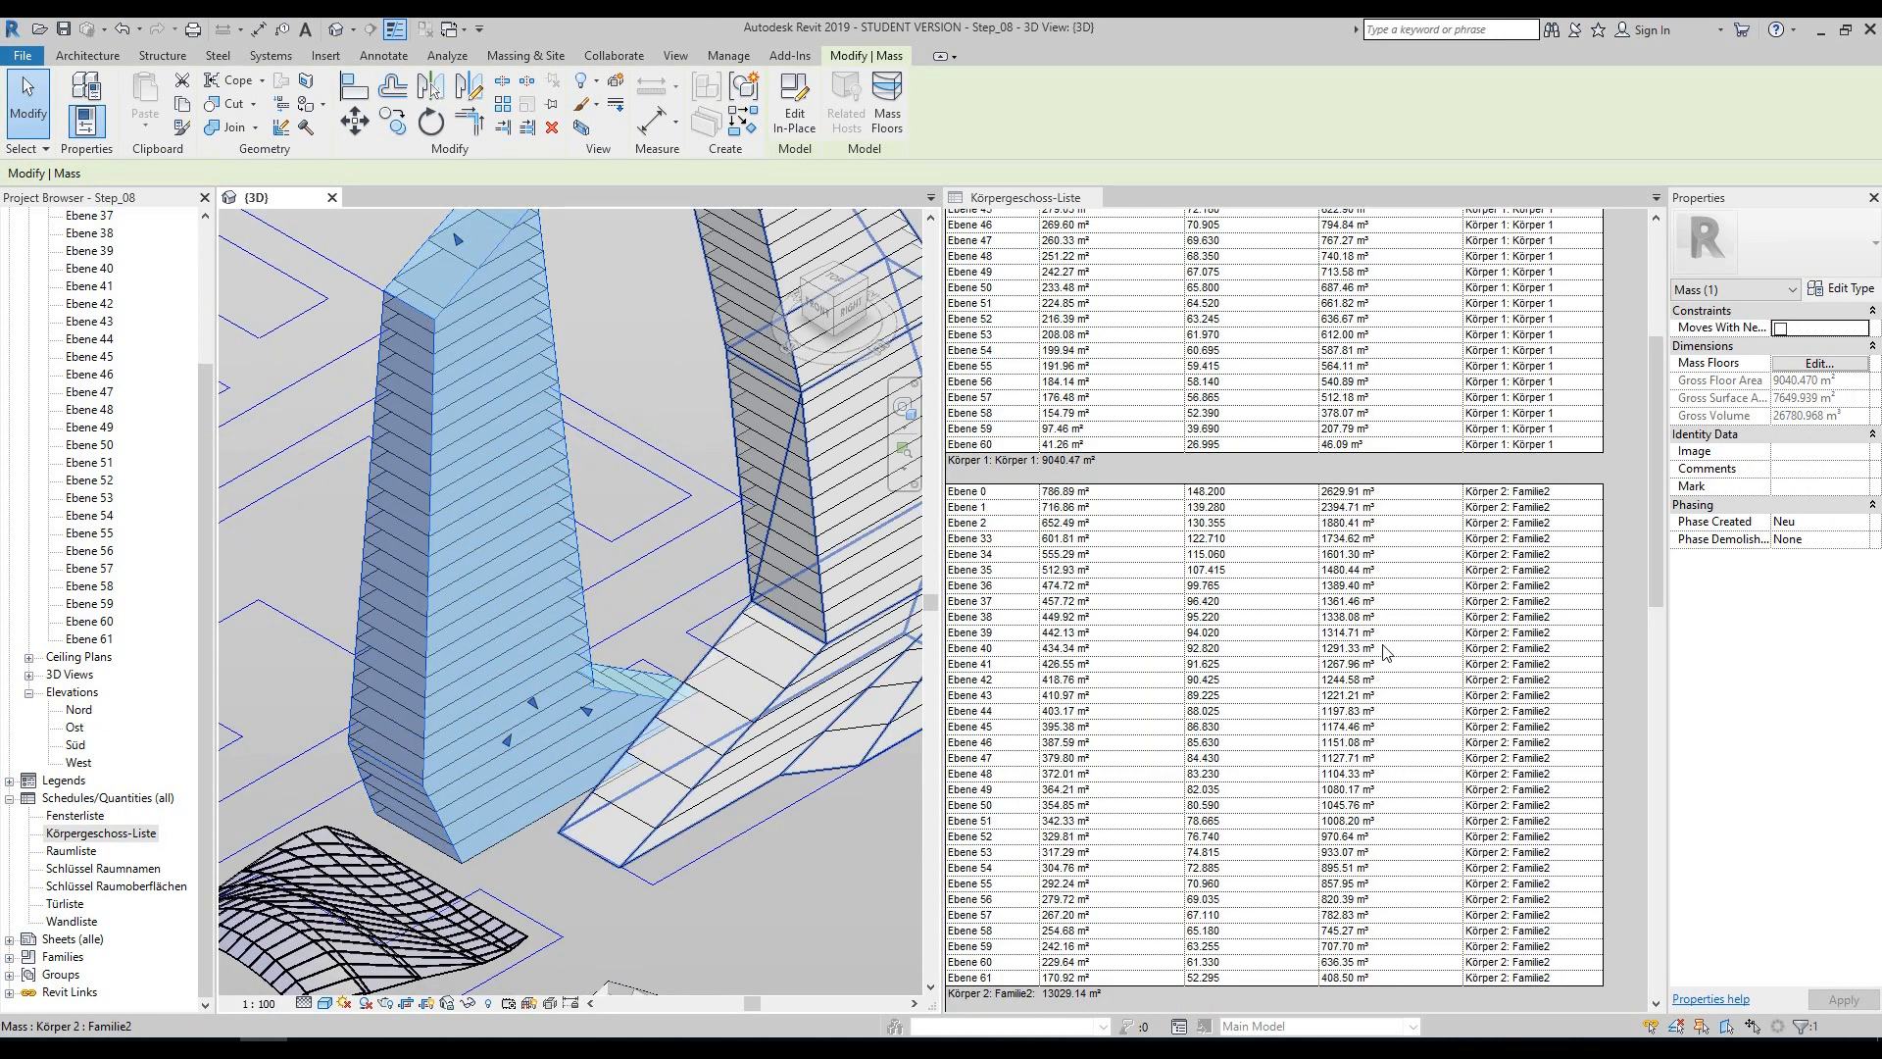
{"action": "left_click_drag", "start_coordinate": [1658, 423], "coordinate": [1627, 468]}
{"action": "scroll", "coordinate": [1517, 559], "scroll_direction": "down", "scroll_amount": 1}
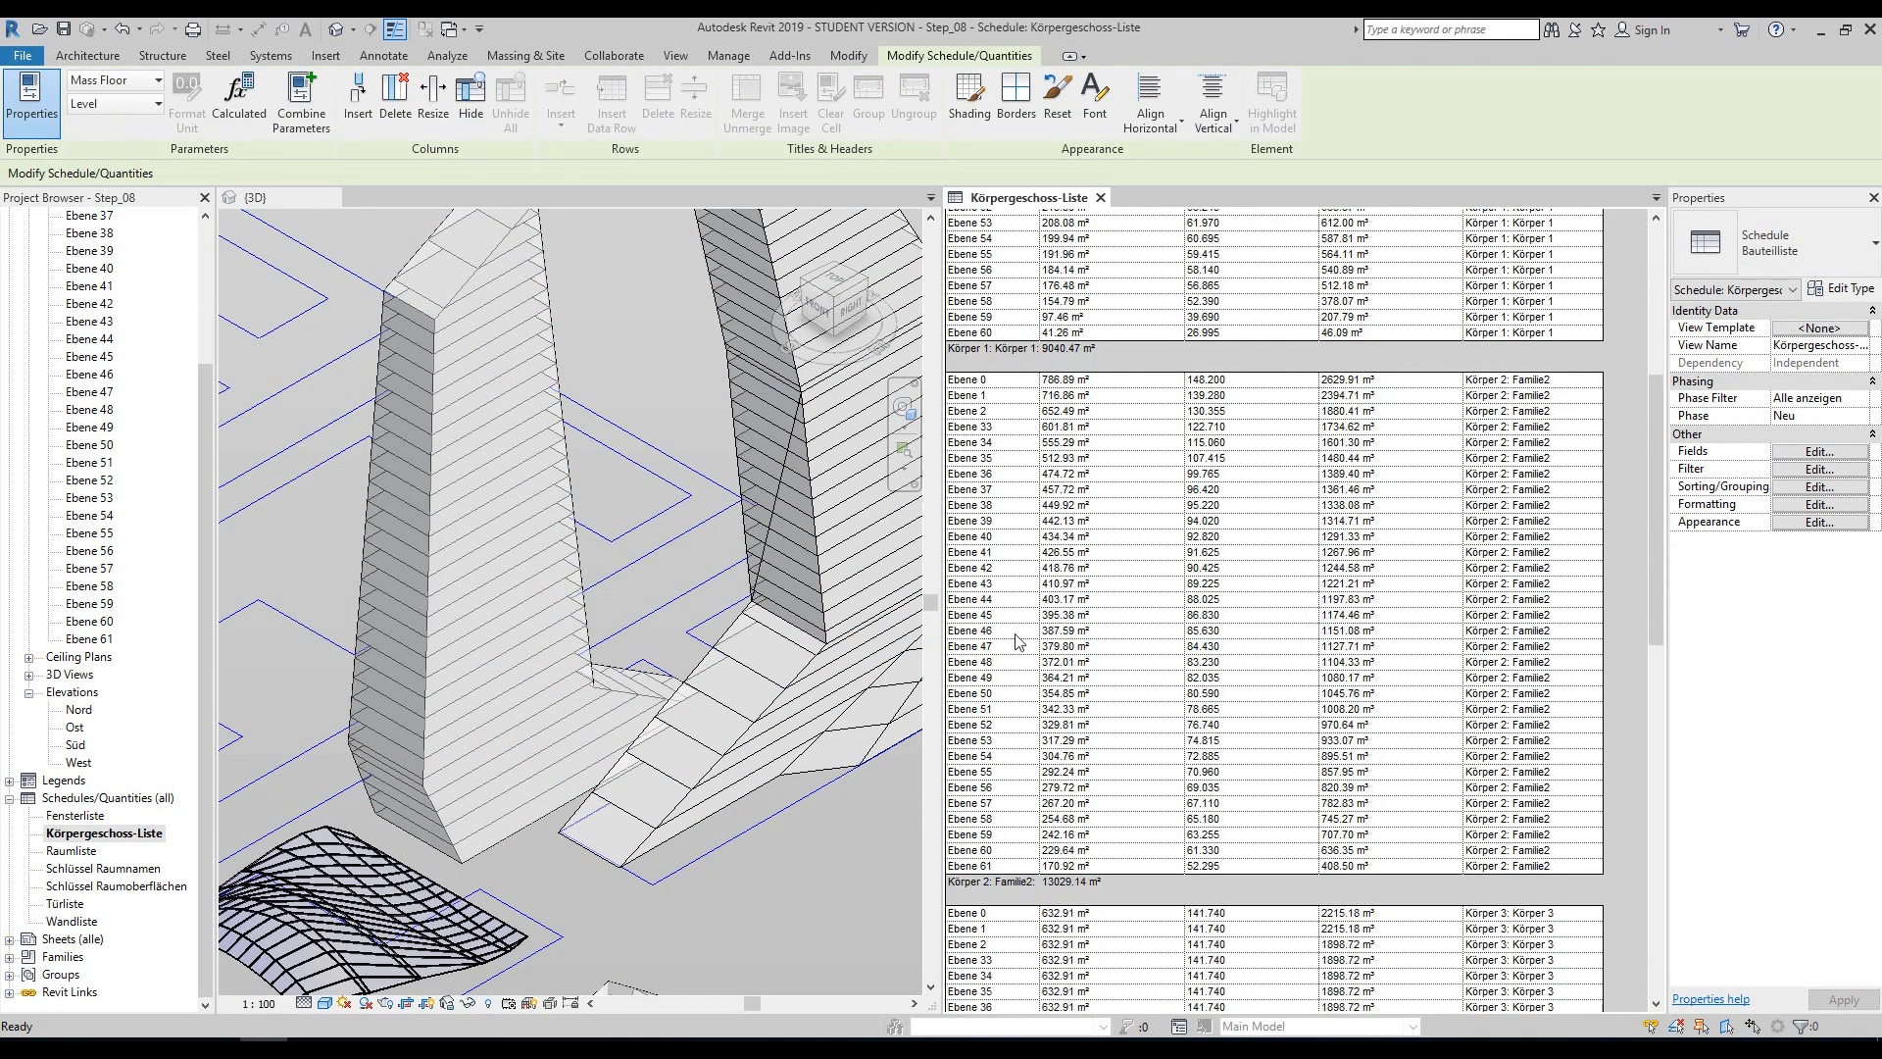
- Undo the stretching of the small tapered tower mass Körper 1
{"action": "left_click", "coordinate": [663, 373]}
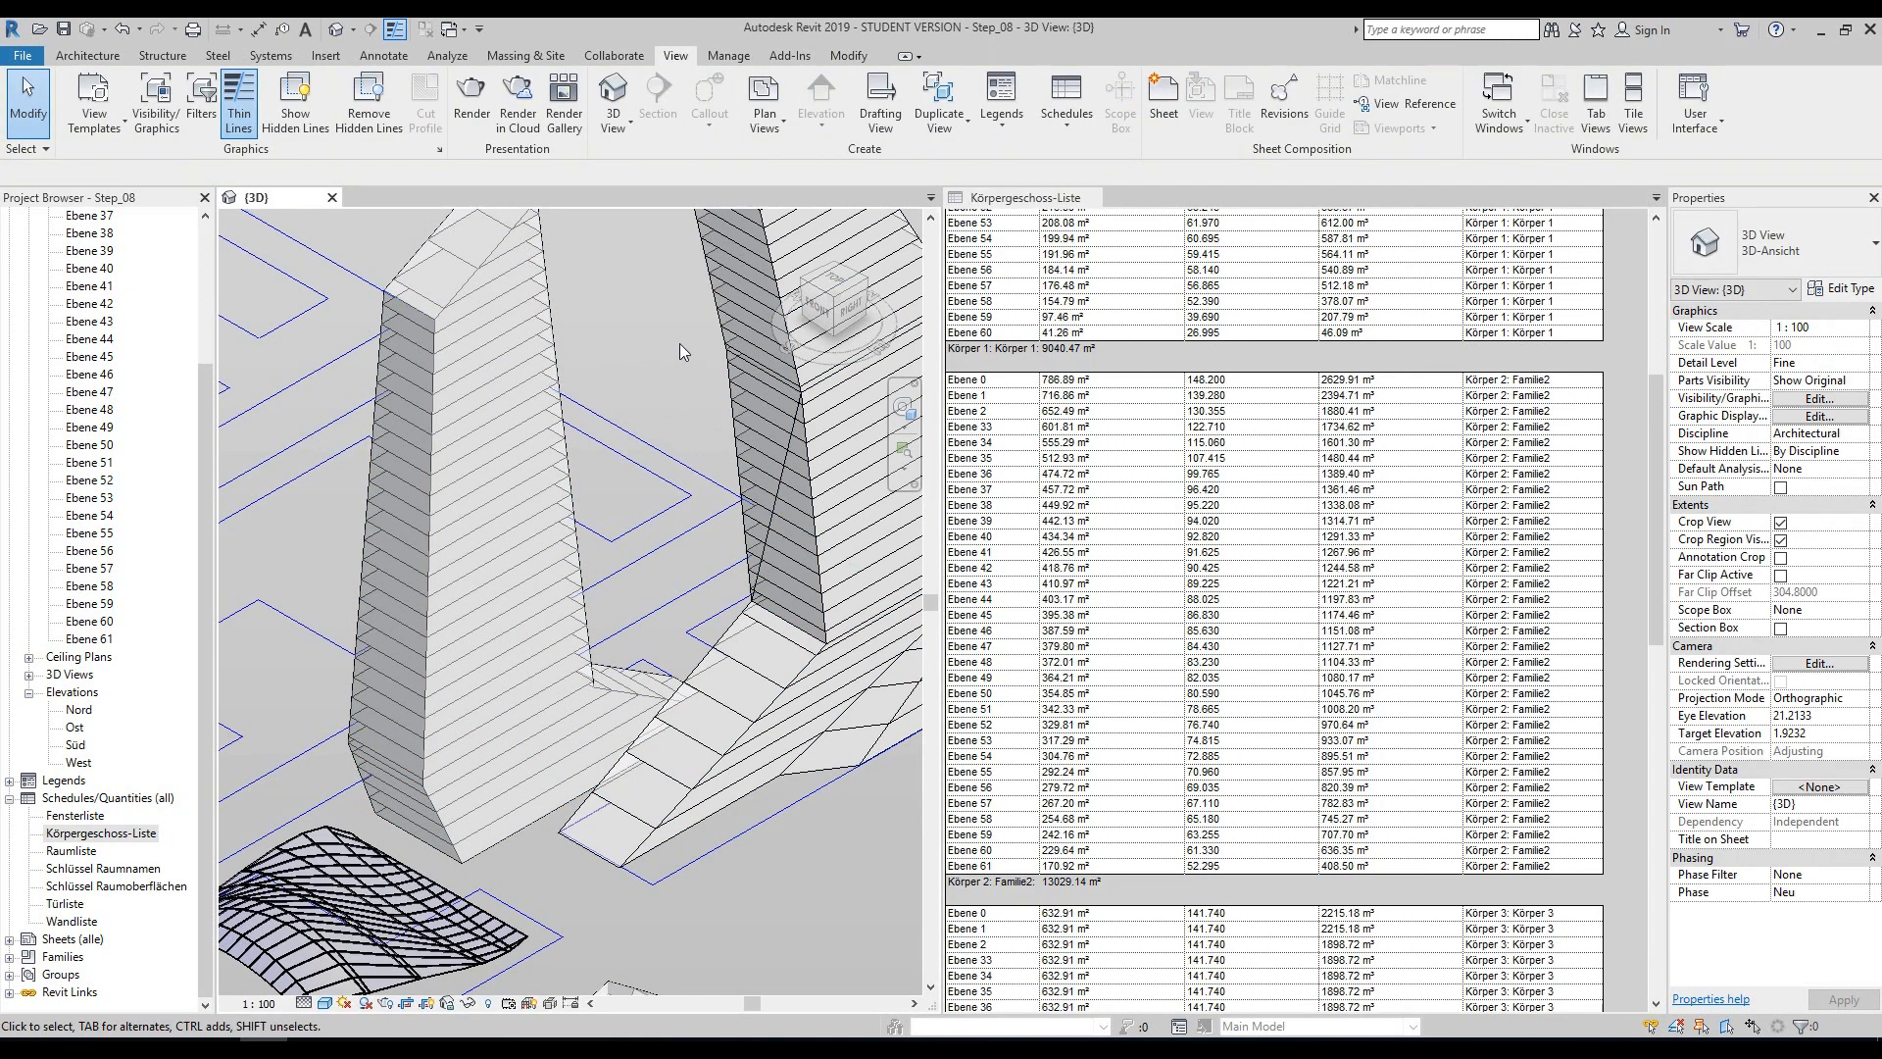
{"action": "scroll", "coordinate": [679, 343], "scroll_direction": "down", "scroll_amount": 2}
{"action": "middle_click_drag", "start_coordinate": [679, 343], "coordinate": [655, 480]}
{"action": "key", "text": "ctrl+z"}
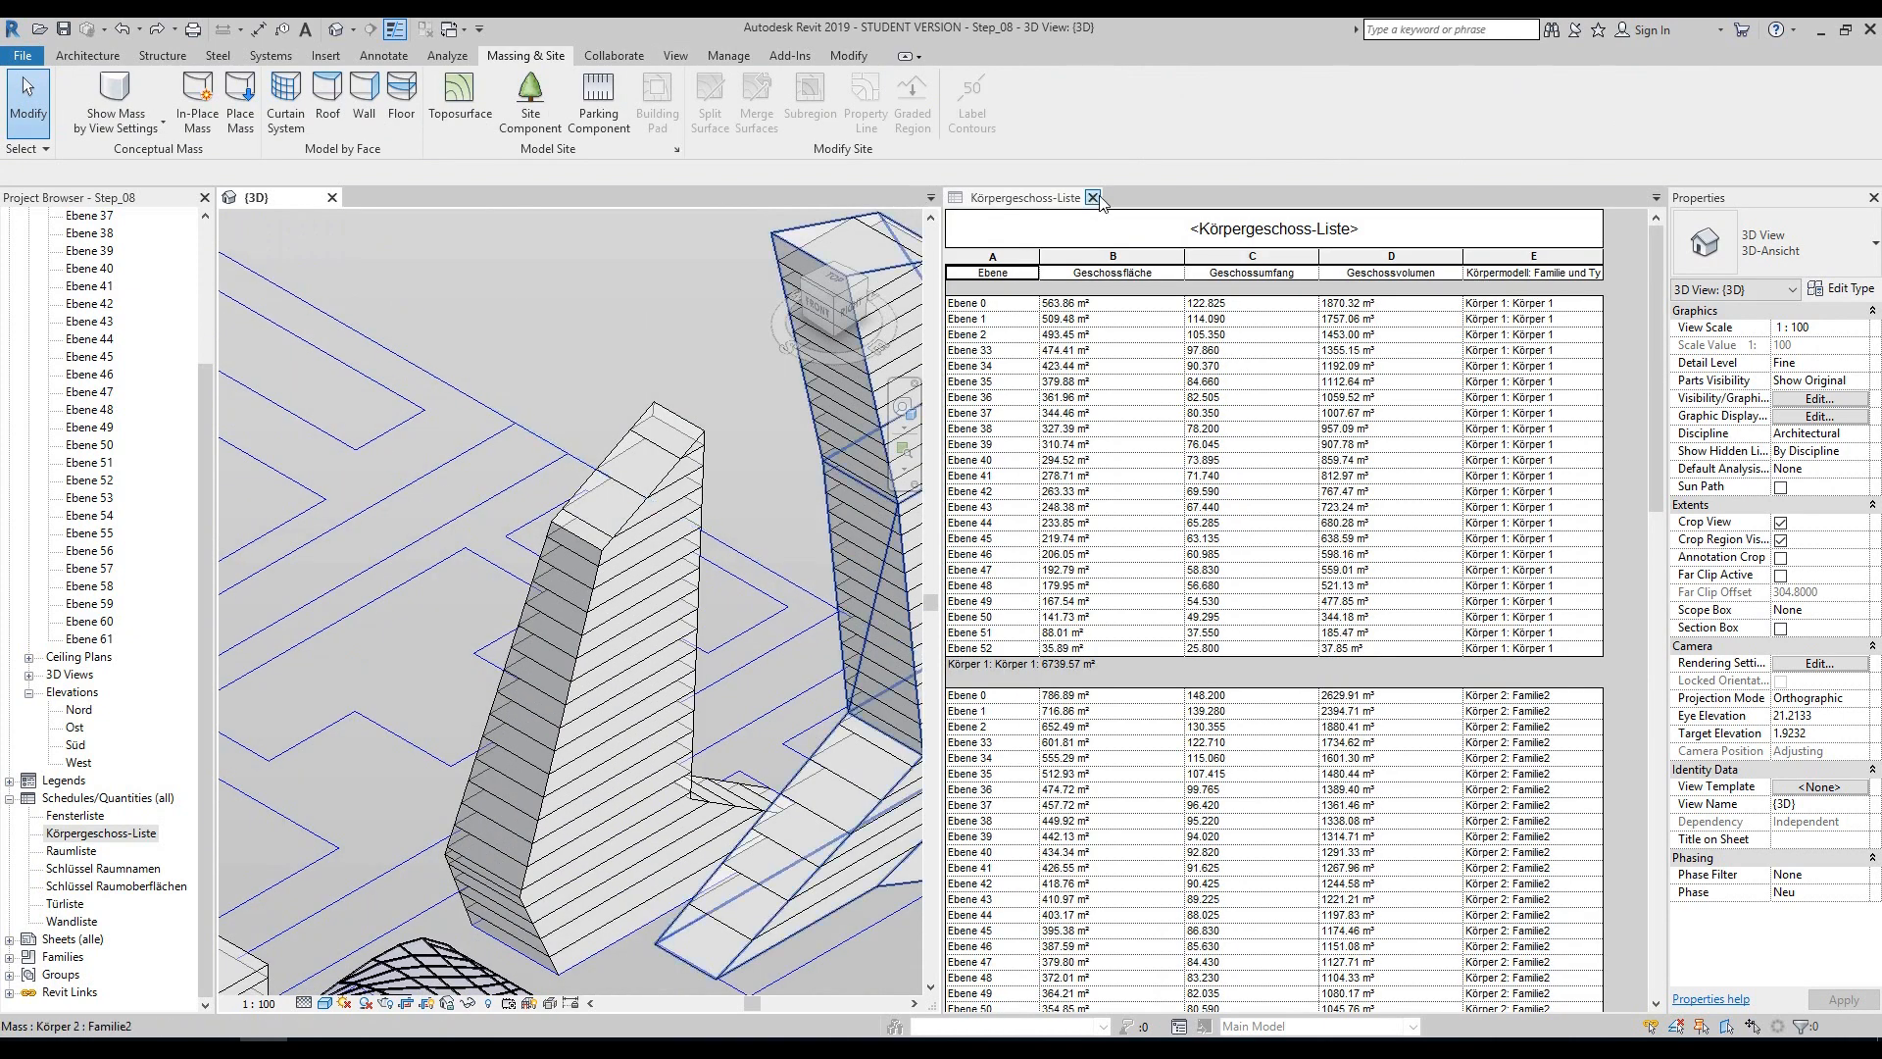
- Close the Körpergeschoss-Liste schedule and bring all the masses into view in the 3D view
{"action": "left_click", "coordinate": [1093, 199]}
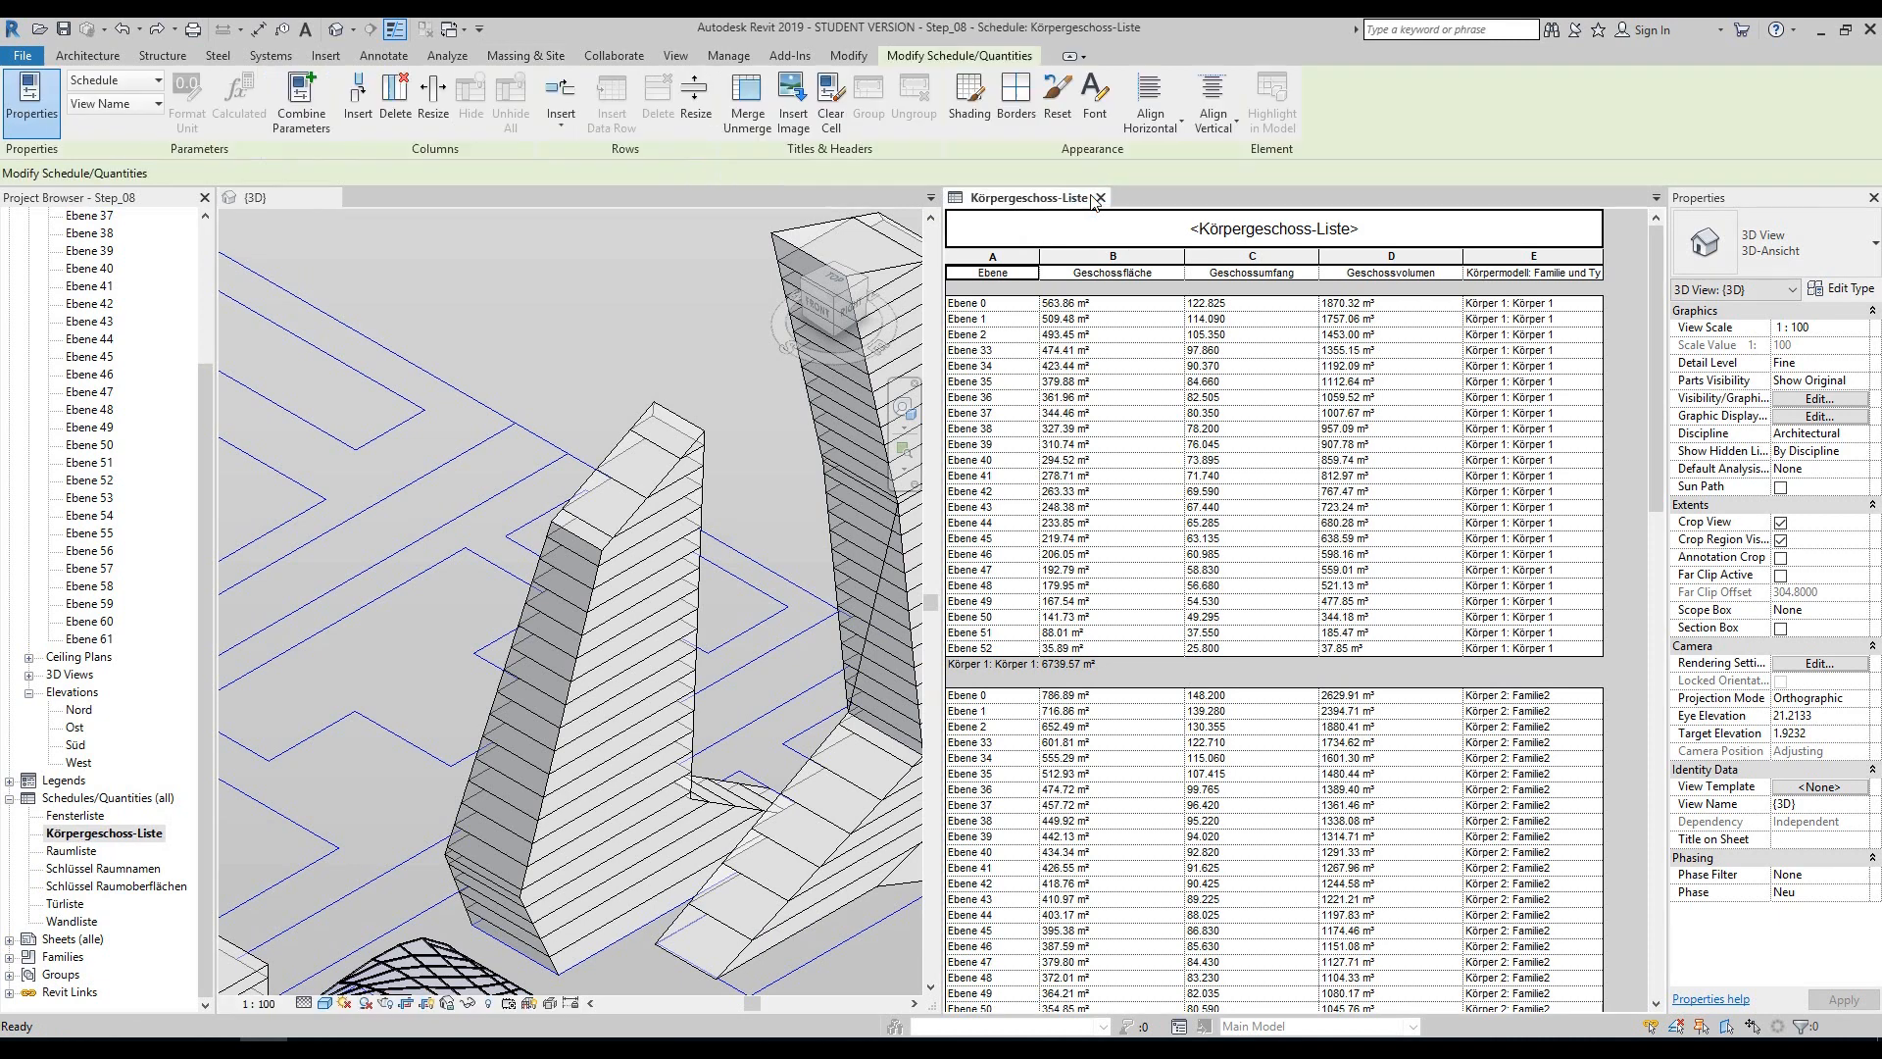
{"action": "left_click", "coordinate": [1101, 198]}
{"action": "middle_click_drag", "start_coordinate": [1194, 392], "coordinate": [1234, 390]}
{"action": "scroll", "coordinate": [1222, 366], "scroll_direction": "down", "scroll_amount": 5}
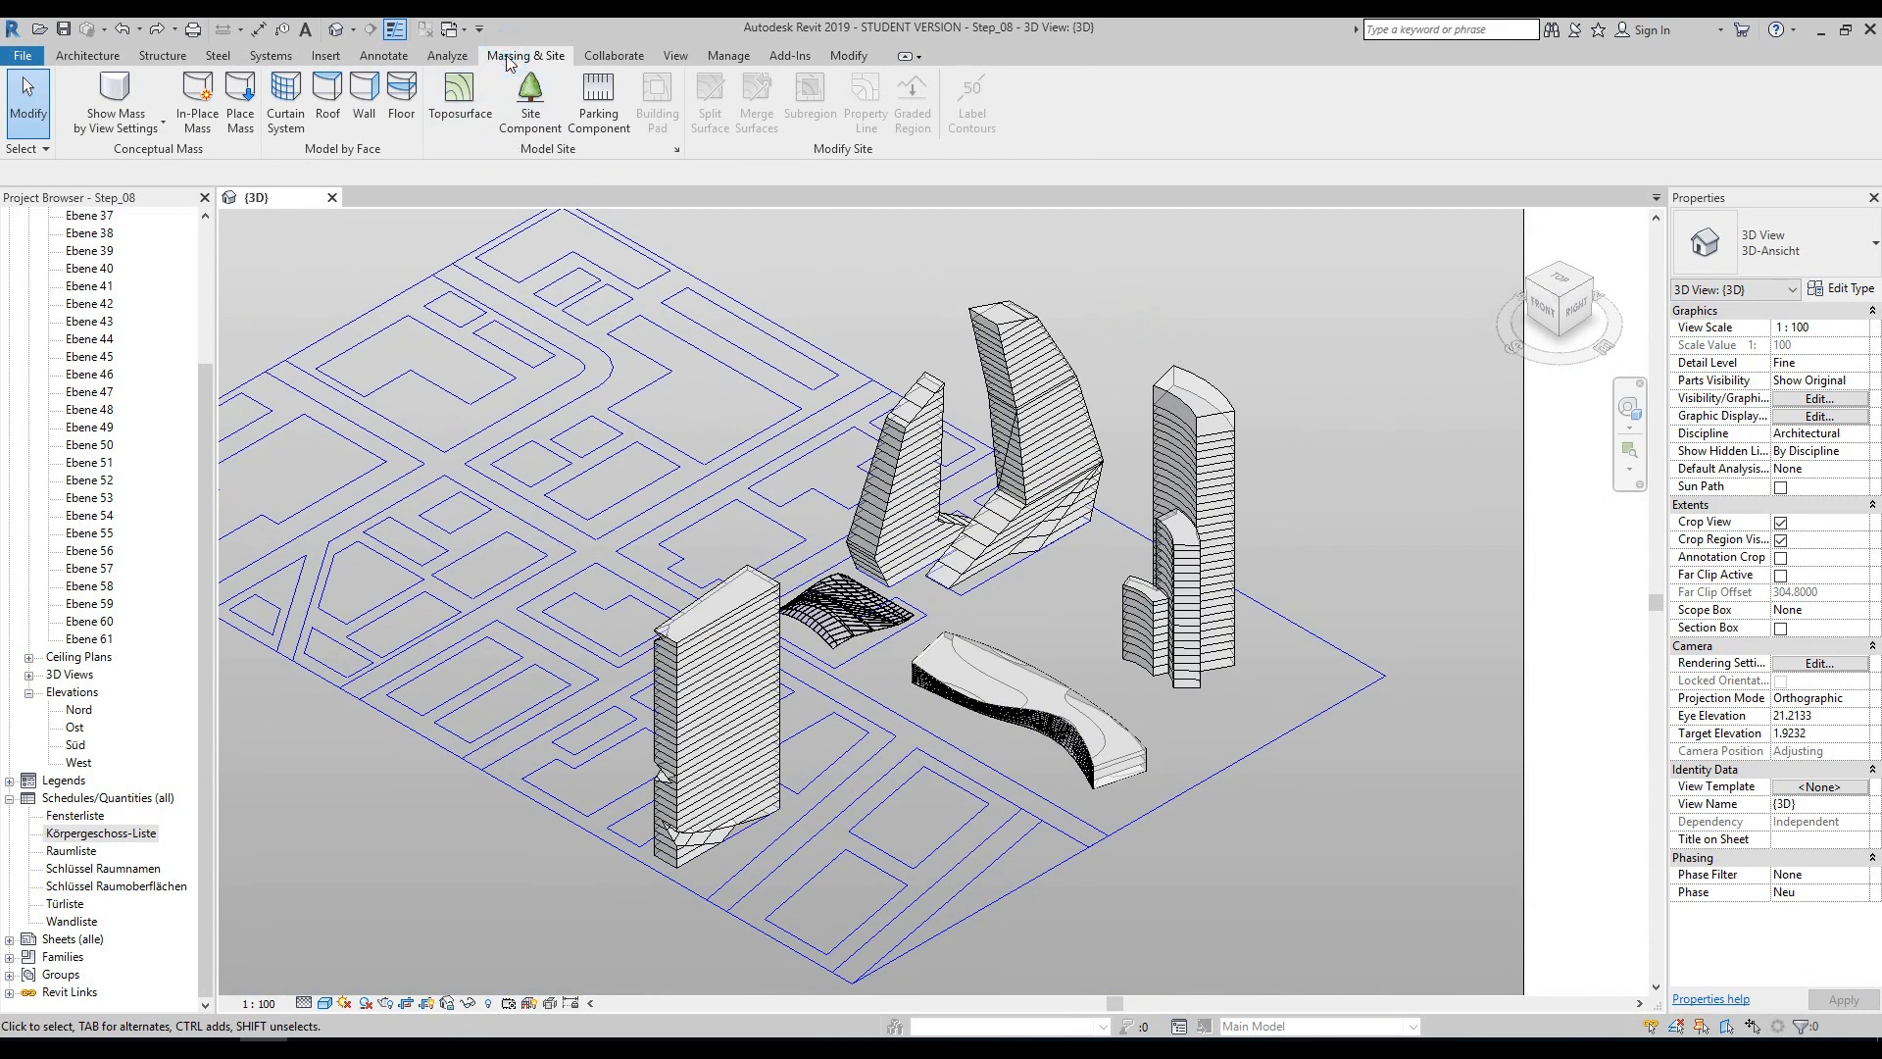
- Create floors by face of type STB 20.0 with offset 0.0000 on the mass floors of all five masses
{"action": "left_click", "coordinate": [400, 102]}
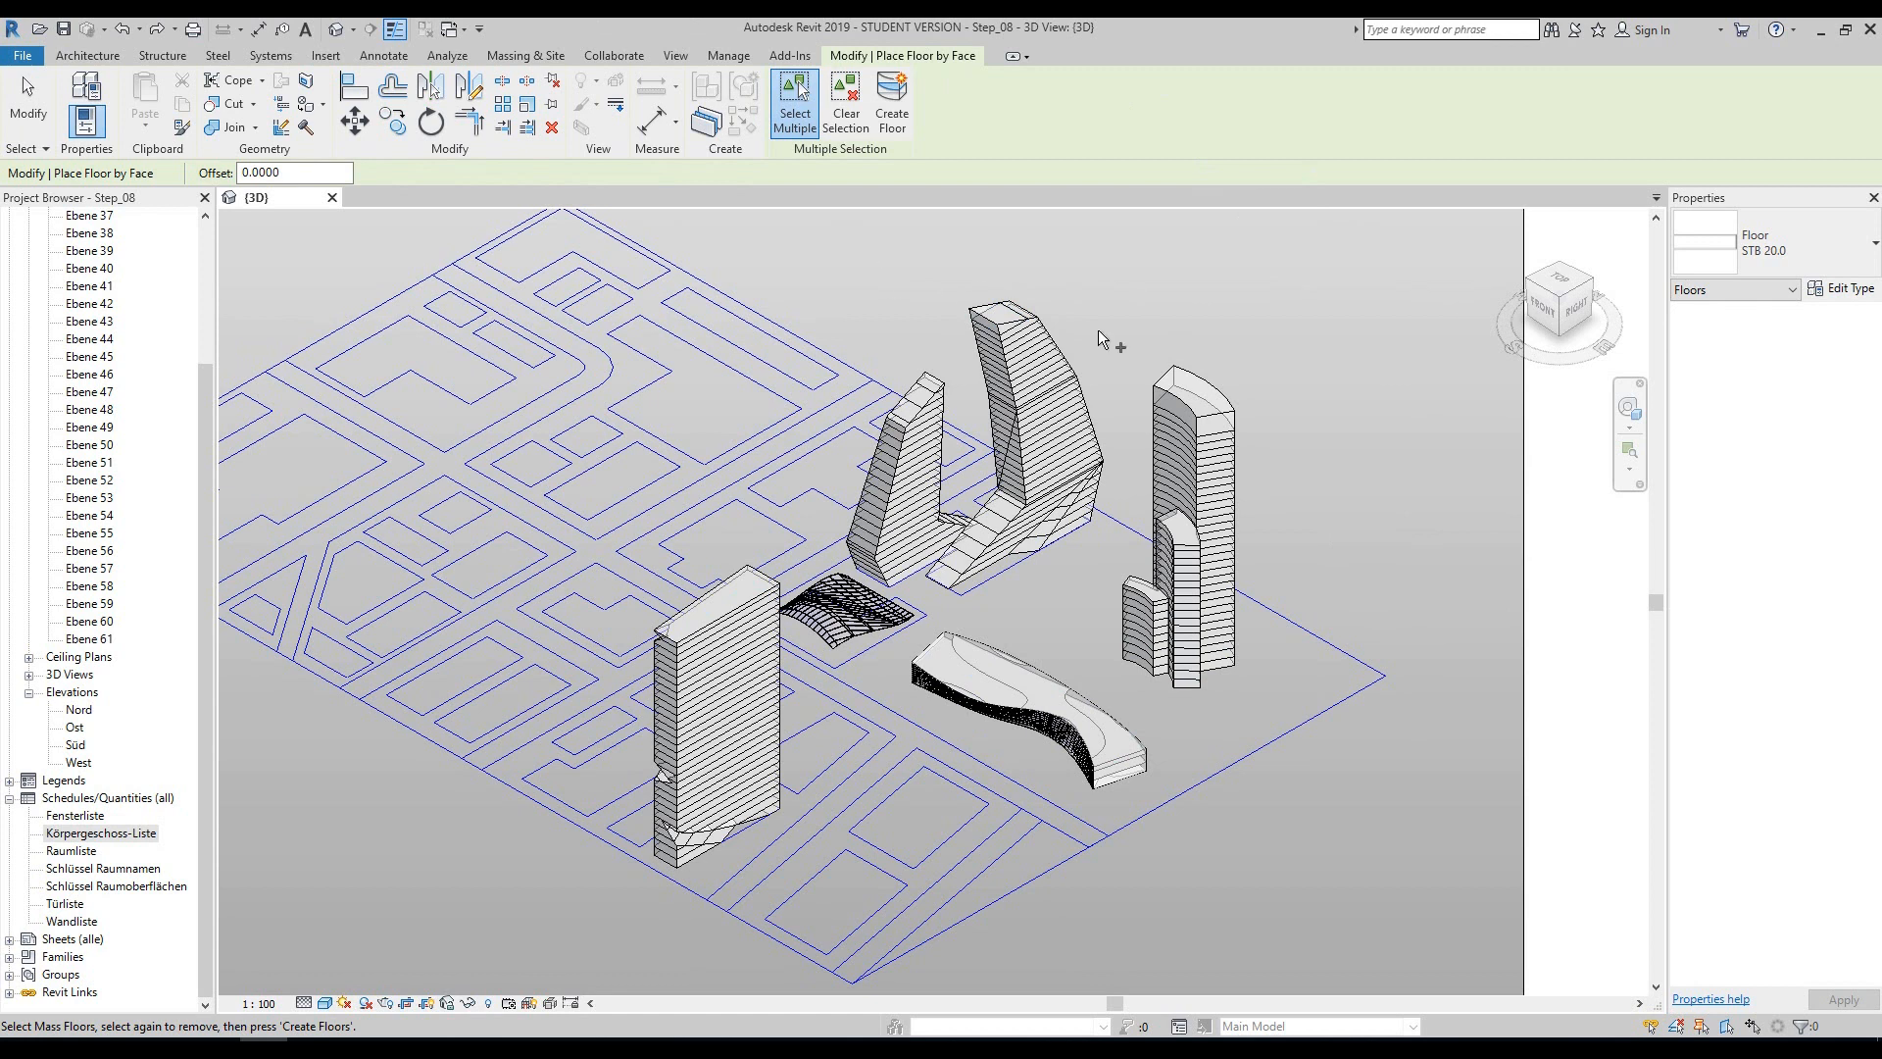
{"action": "left_click_drag", "start_coordinate": [1376, 267], "coordinate": [697, 893]}
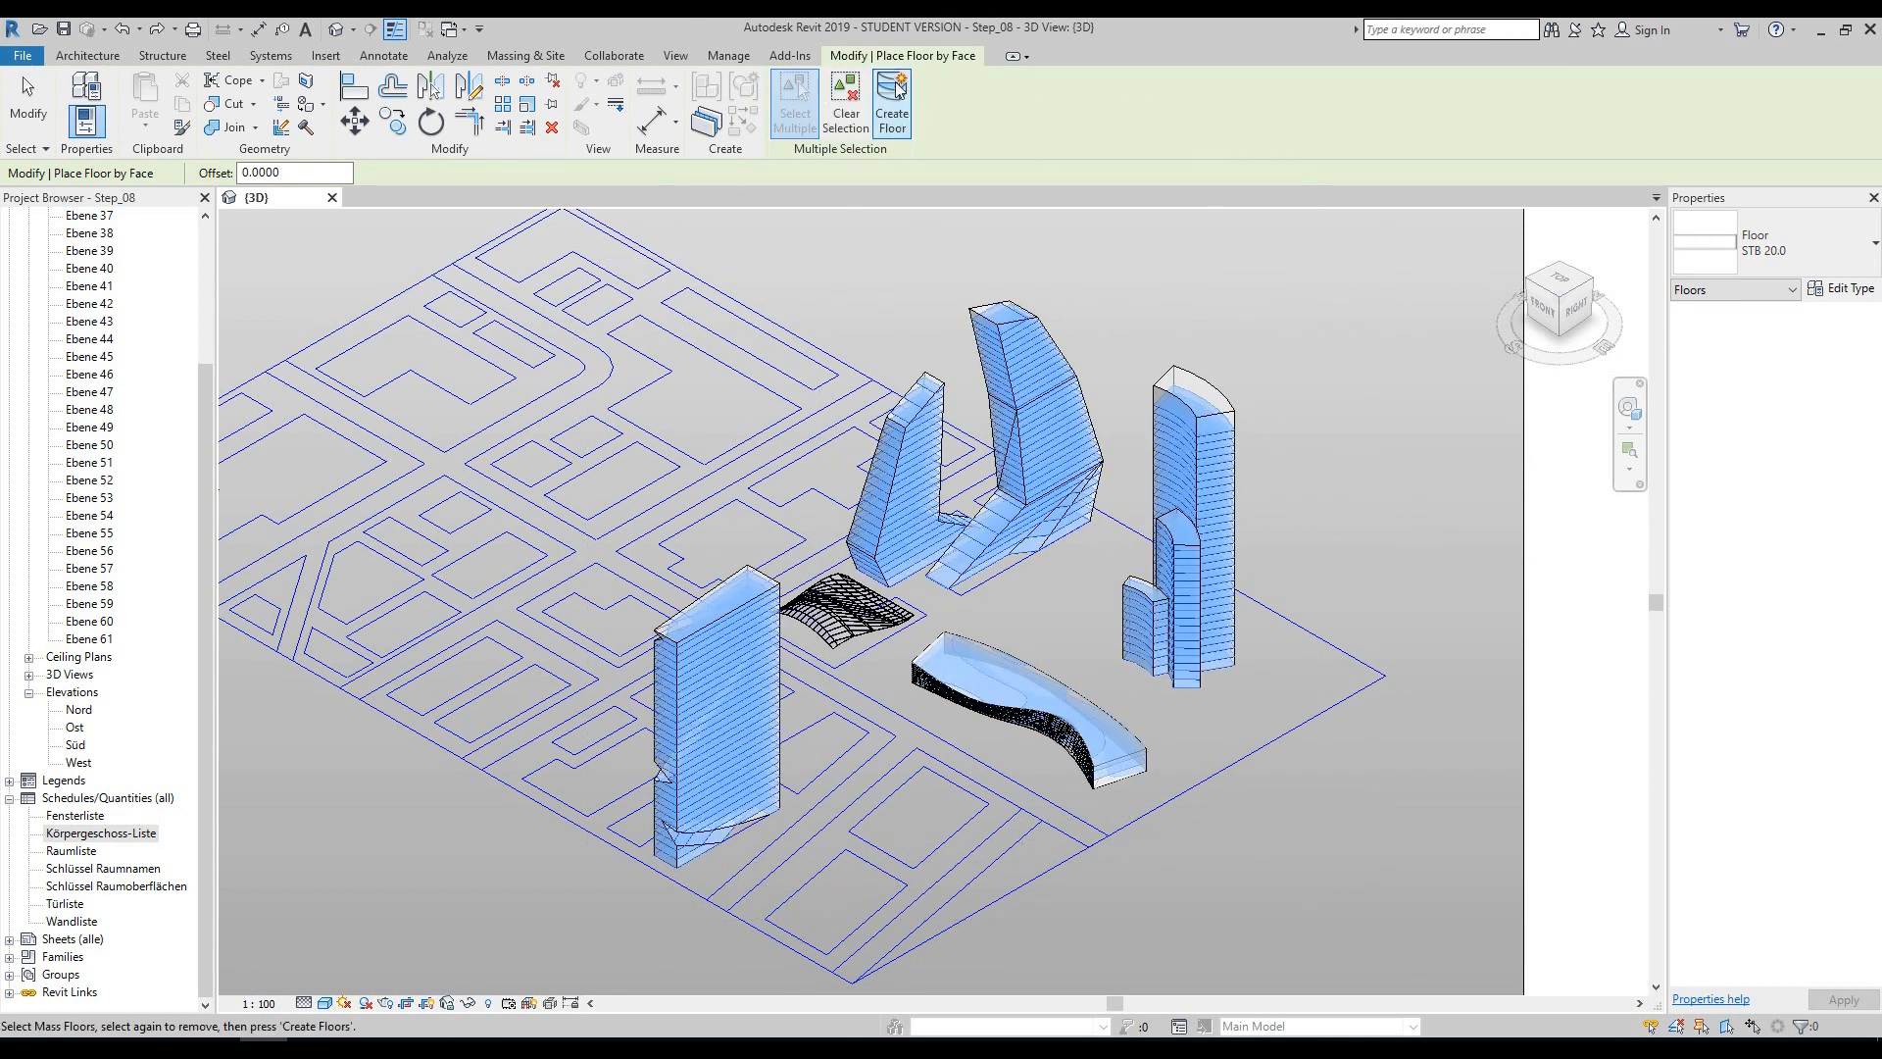
{"action": "left_click", "coordinate": [894, 96]}
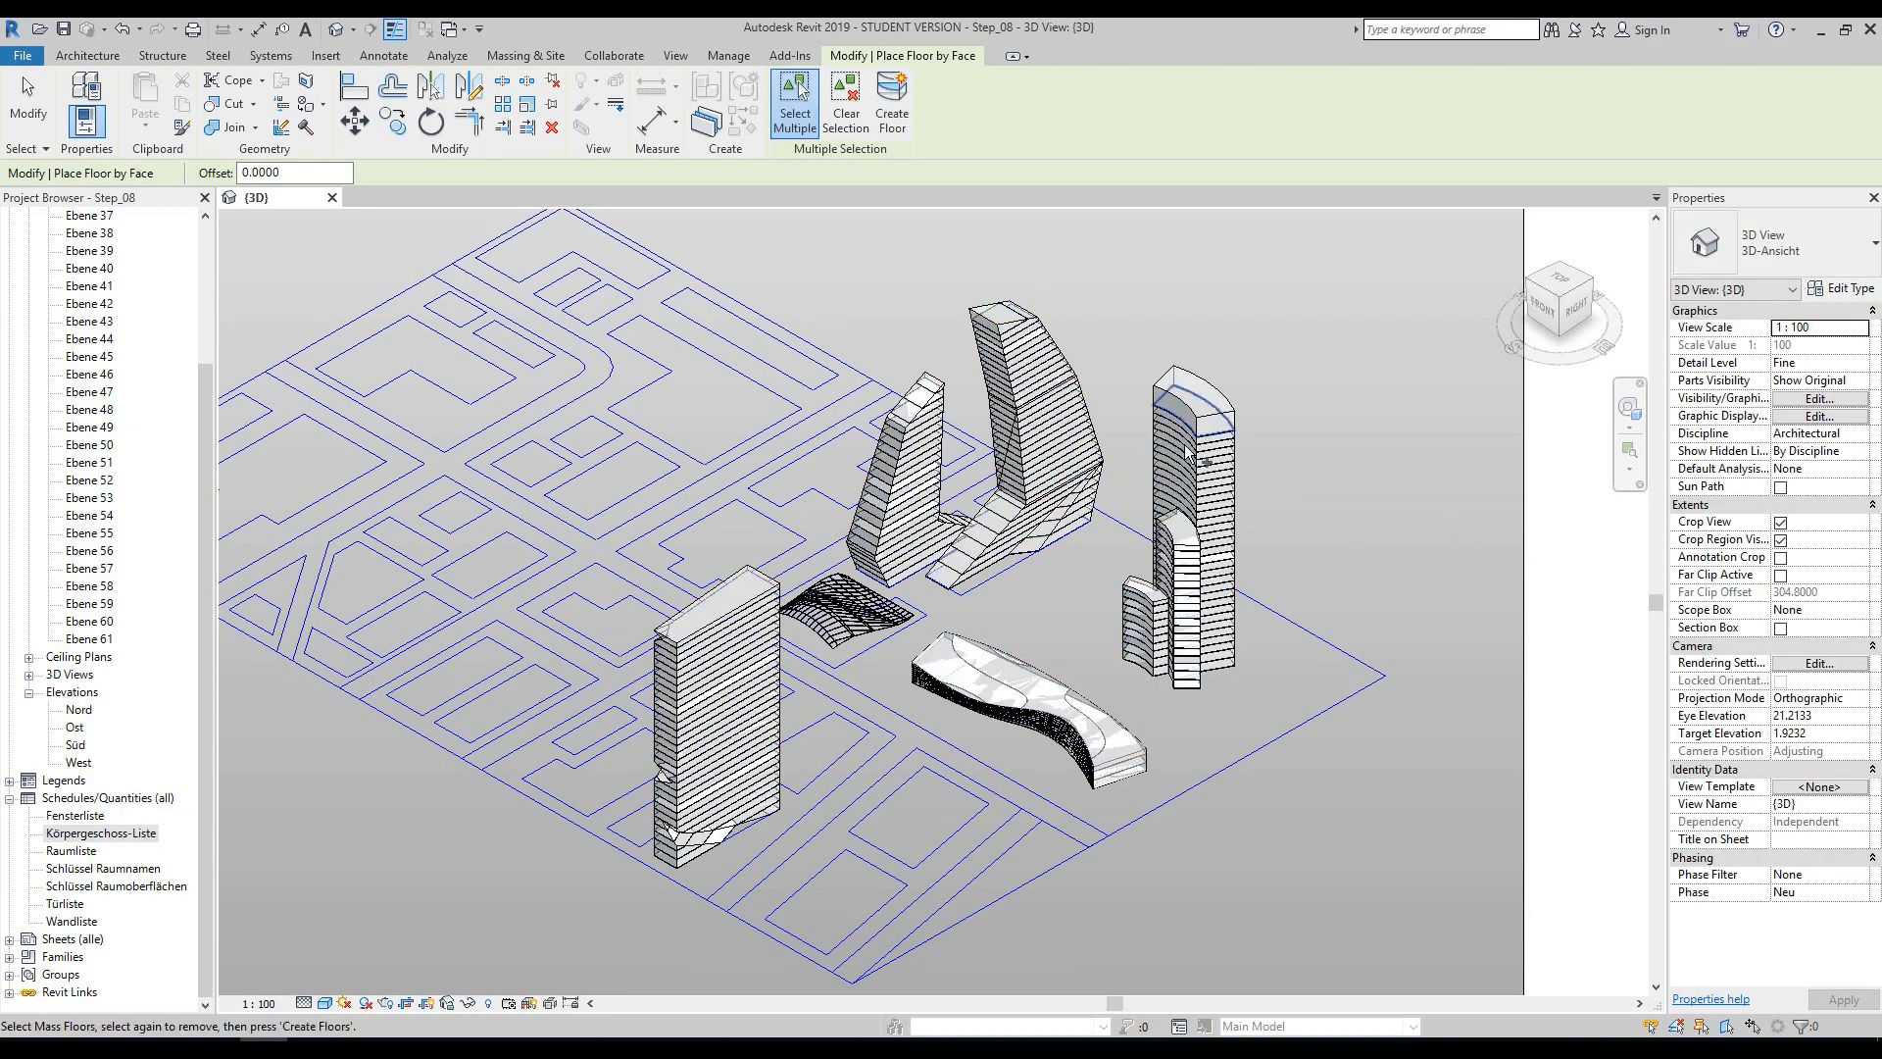
{"action": "scroll", "coordinate": [1223, 457], "scroll_direction": "up", "scroll_amount": 10}
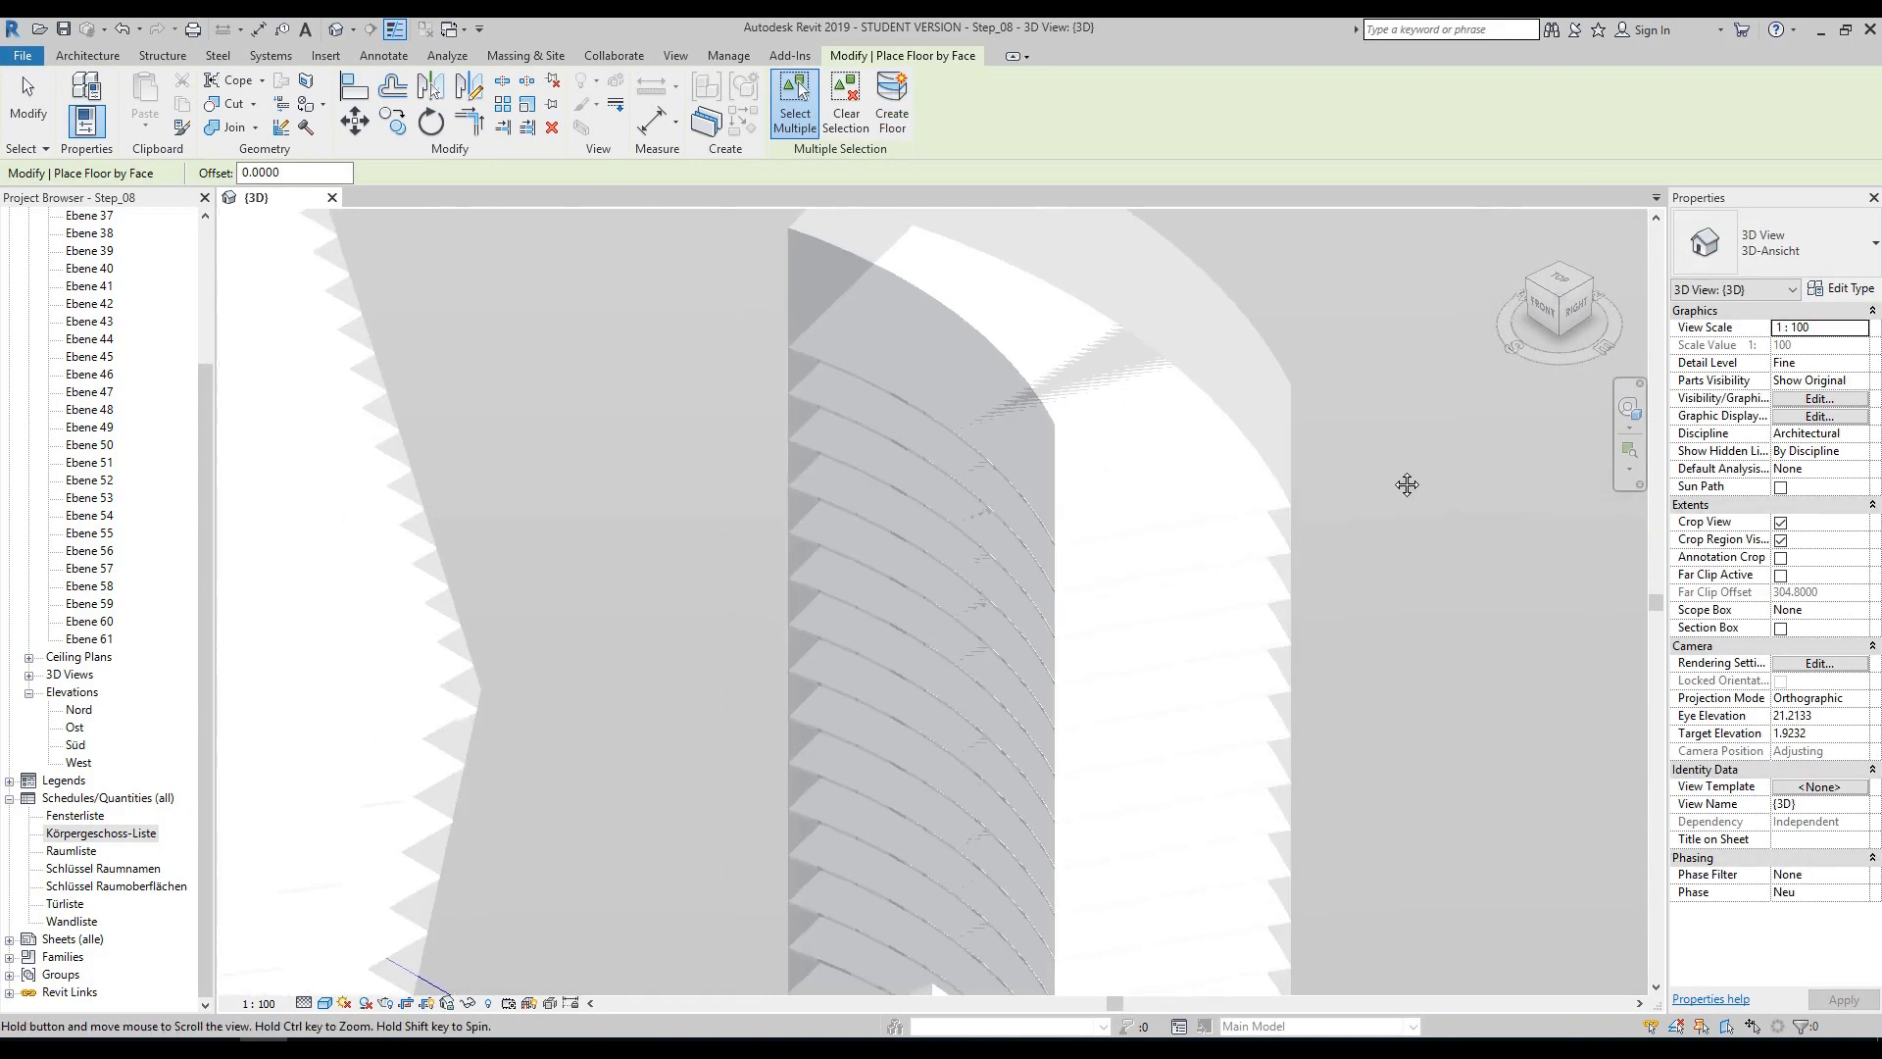
{"action": "scroll", "coordinate": [1216, 438], "scroll_direction": "down", "scroll_amount": 10}
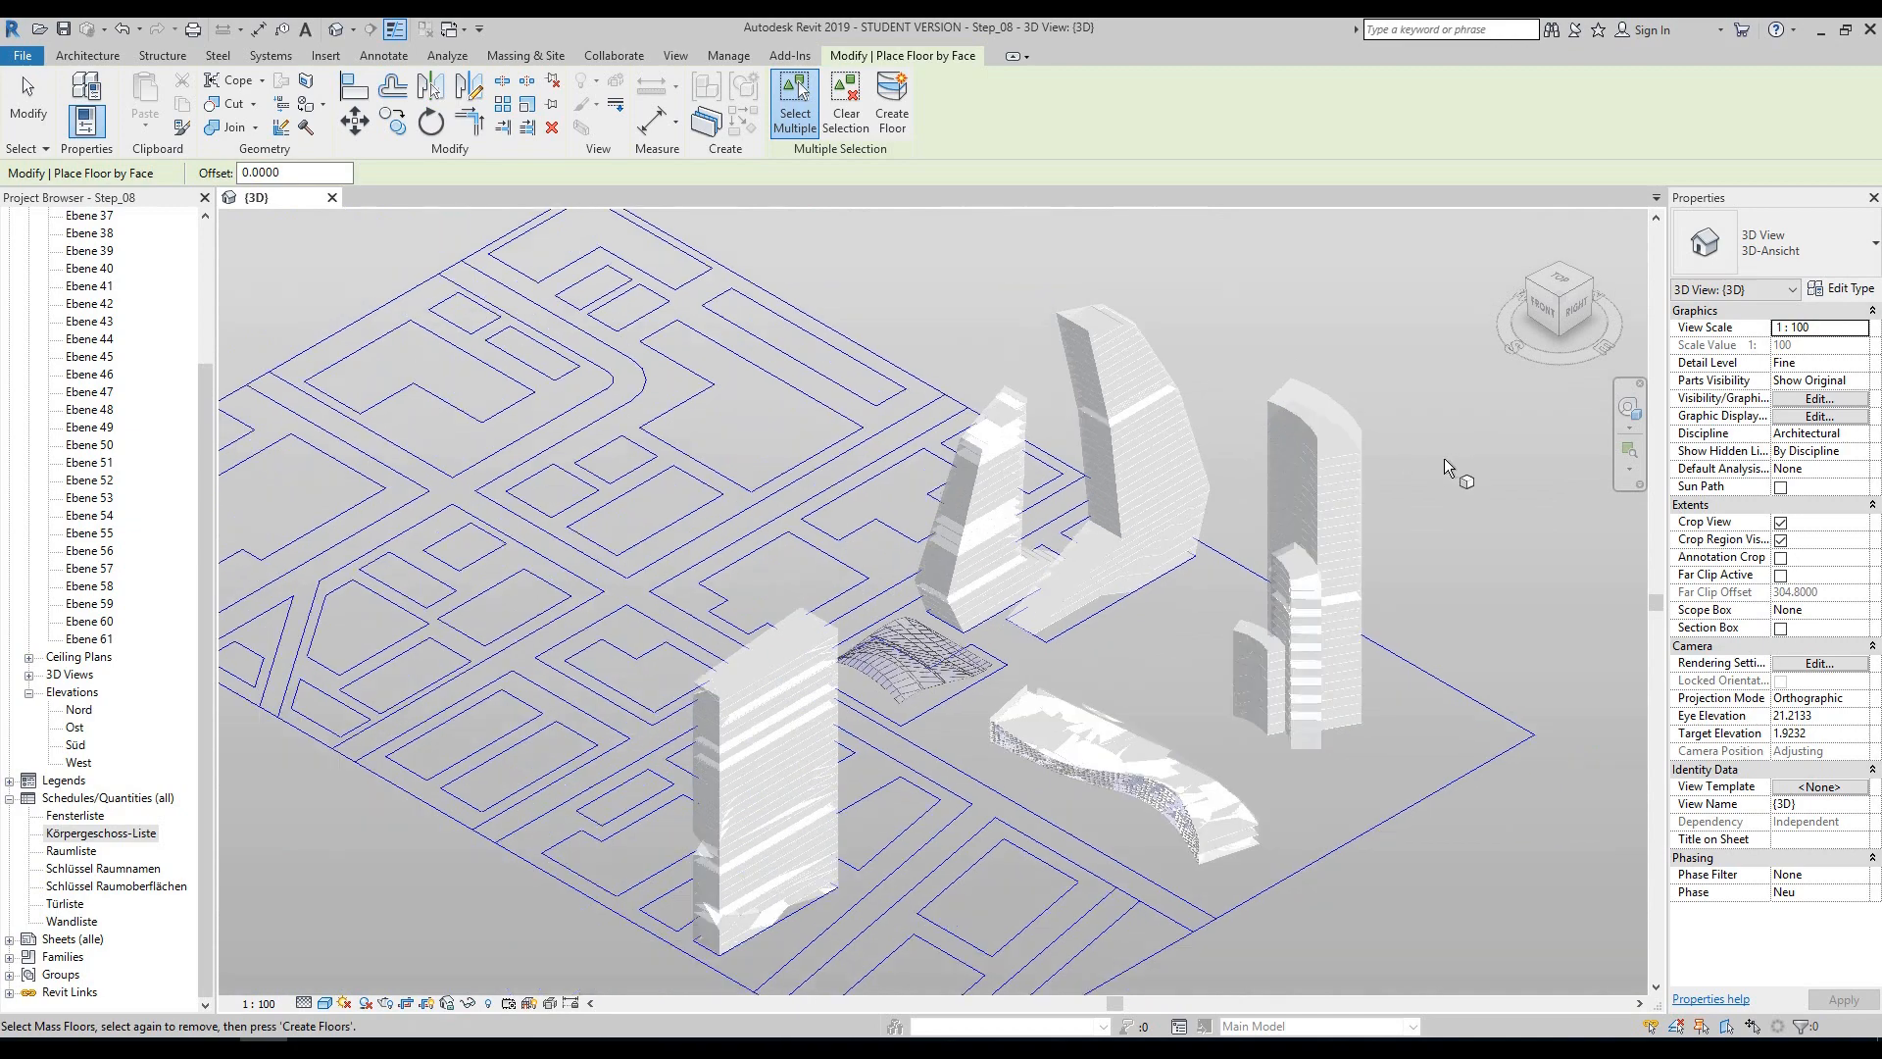
{"action": "middle_click_drag", "start_coordinate": [1316, 455], "coordinate": [1359, 396]}
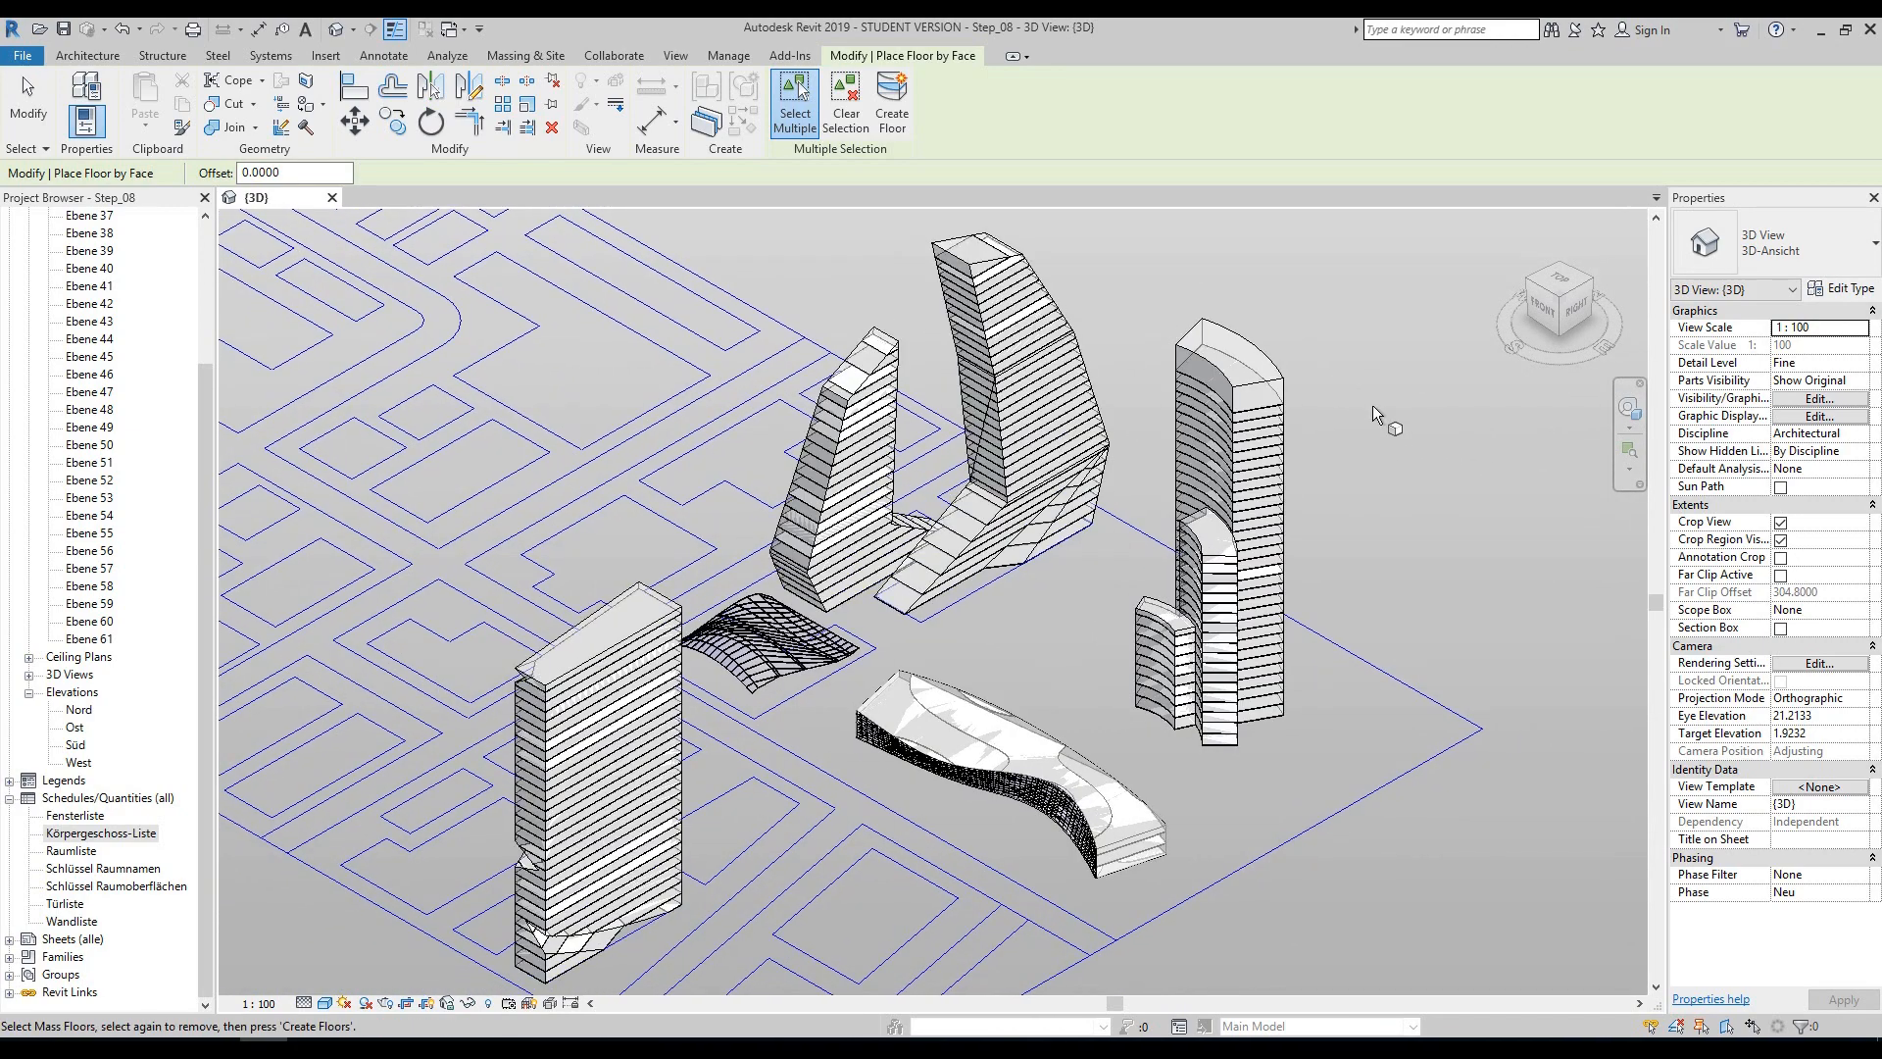
- Hide the Mass Floor subcategory of the Mass category in the 3D view's visibility overrides
{"action": "key", "text": "v"}
{"action": "key", "text": "g"}
{"action": "left_click", "coordinate": [676, 498]}
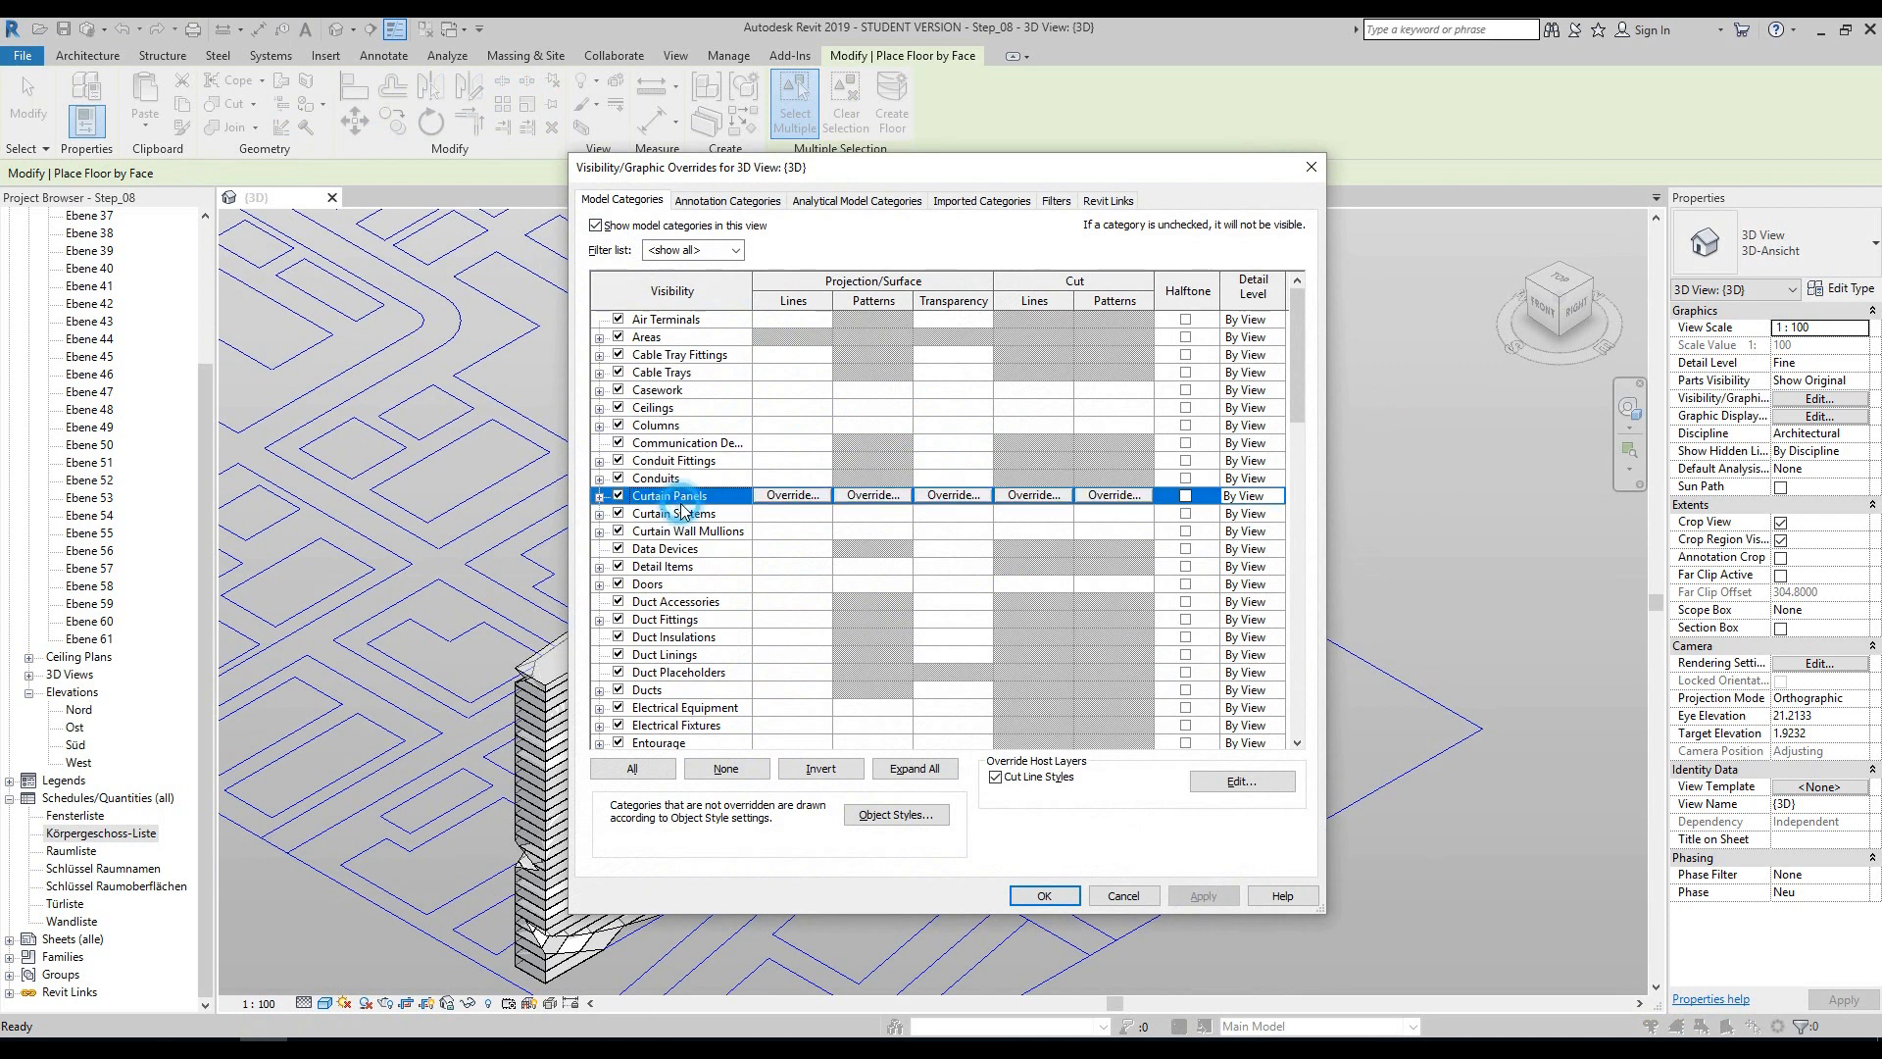
{"action": "key", "text": "m"}
{"action": "scroll", "coordinate": [703, 514], "scroll_direction": "down", "scroll_amount": 7}
{"action": "scroll", "coordinate": [671, 590], "scroll_direction": "down", "scroll_amount": 4}
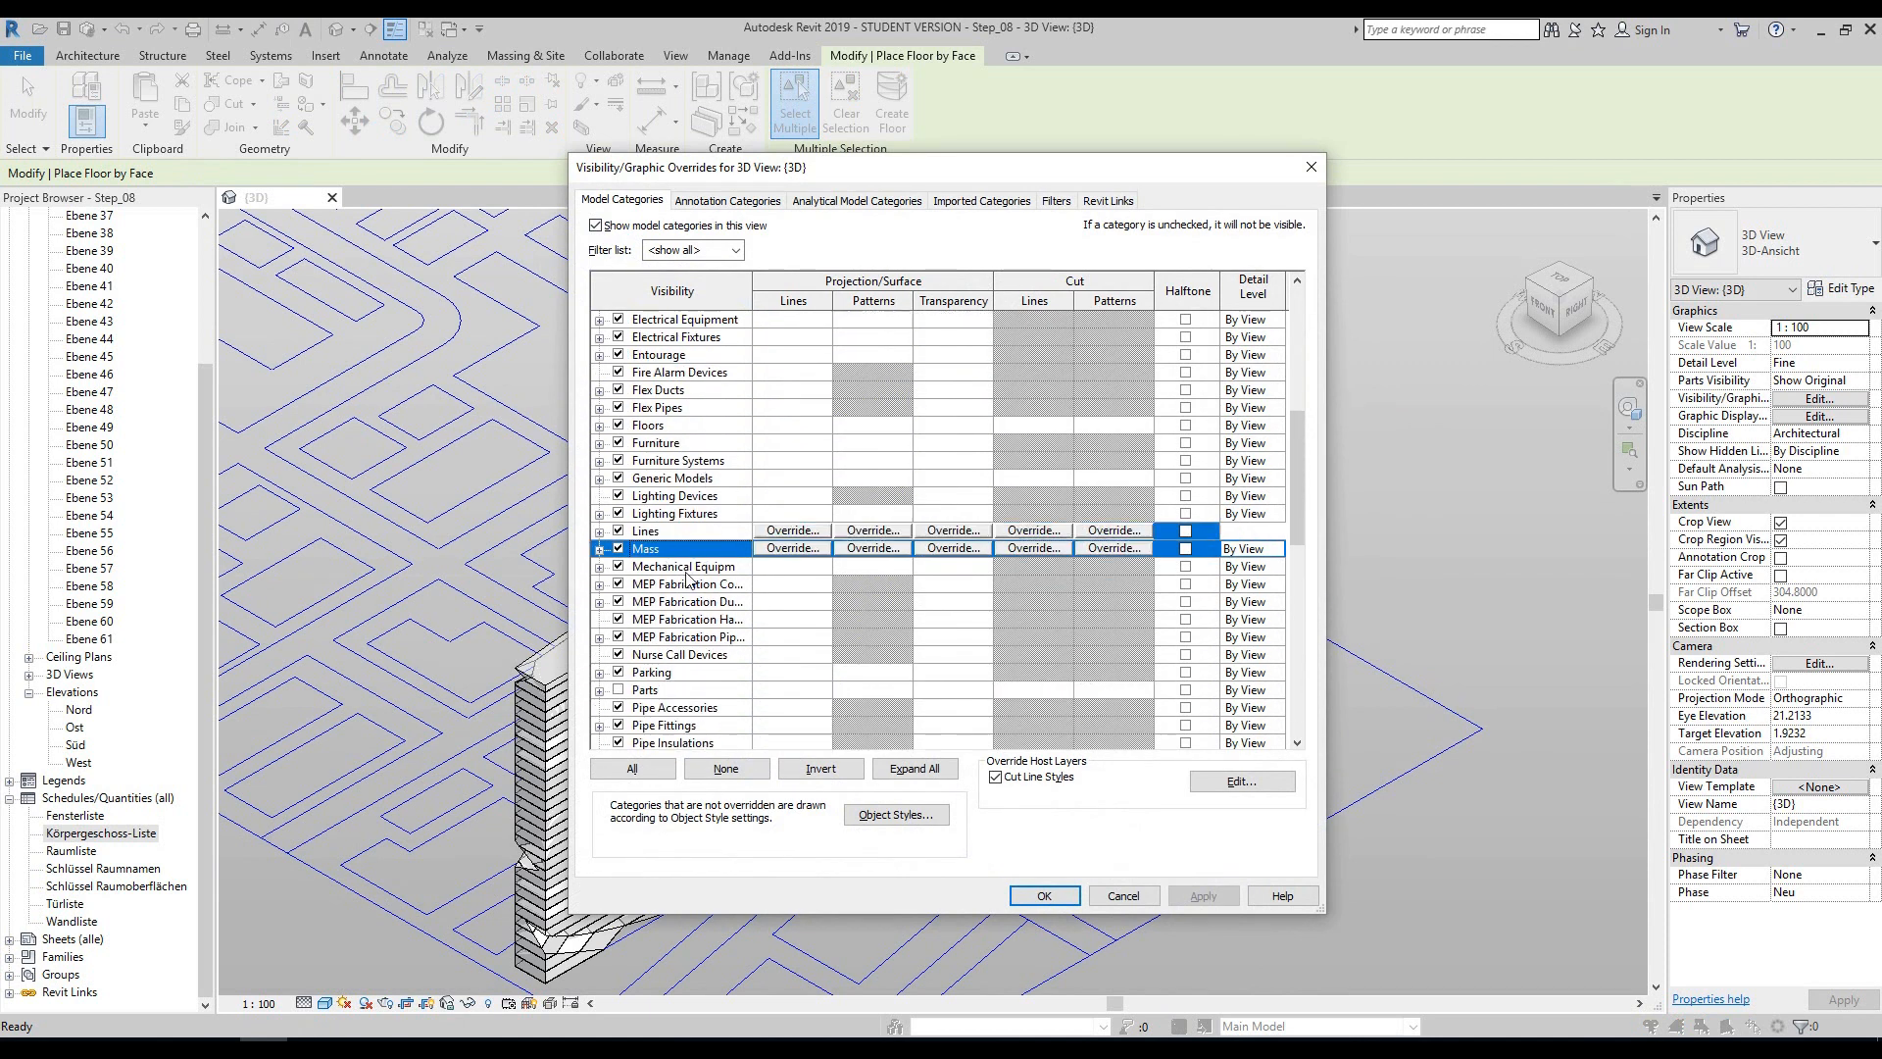
{"action": "left_click", "coordinate": [599, 514]}
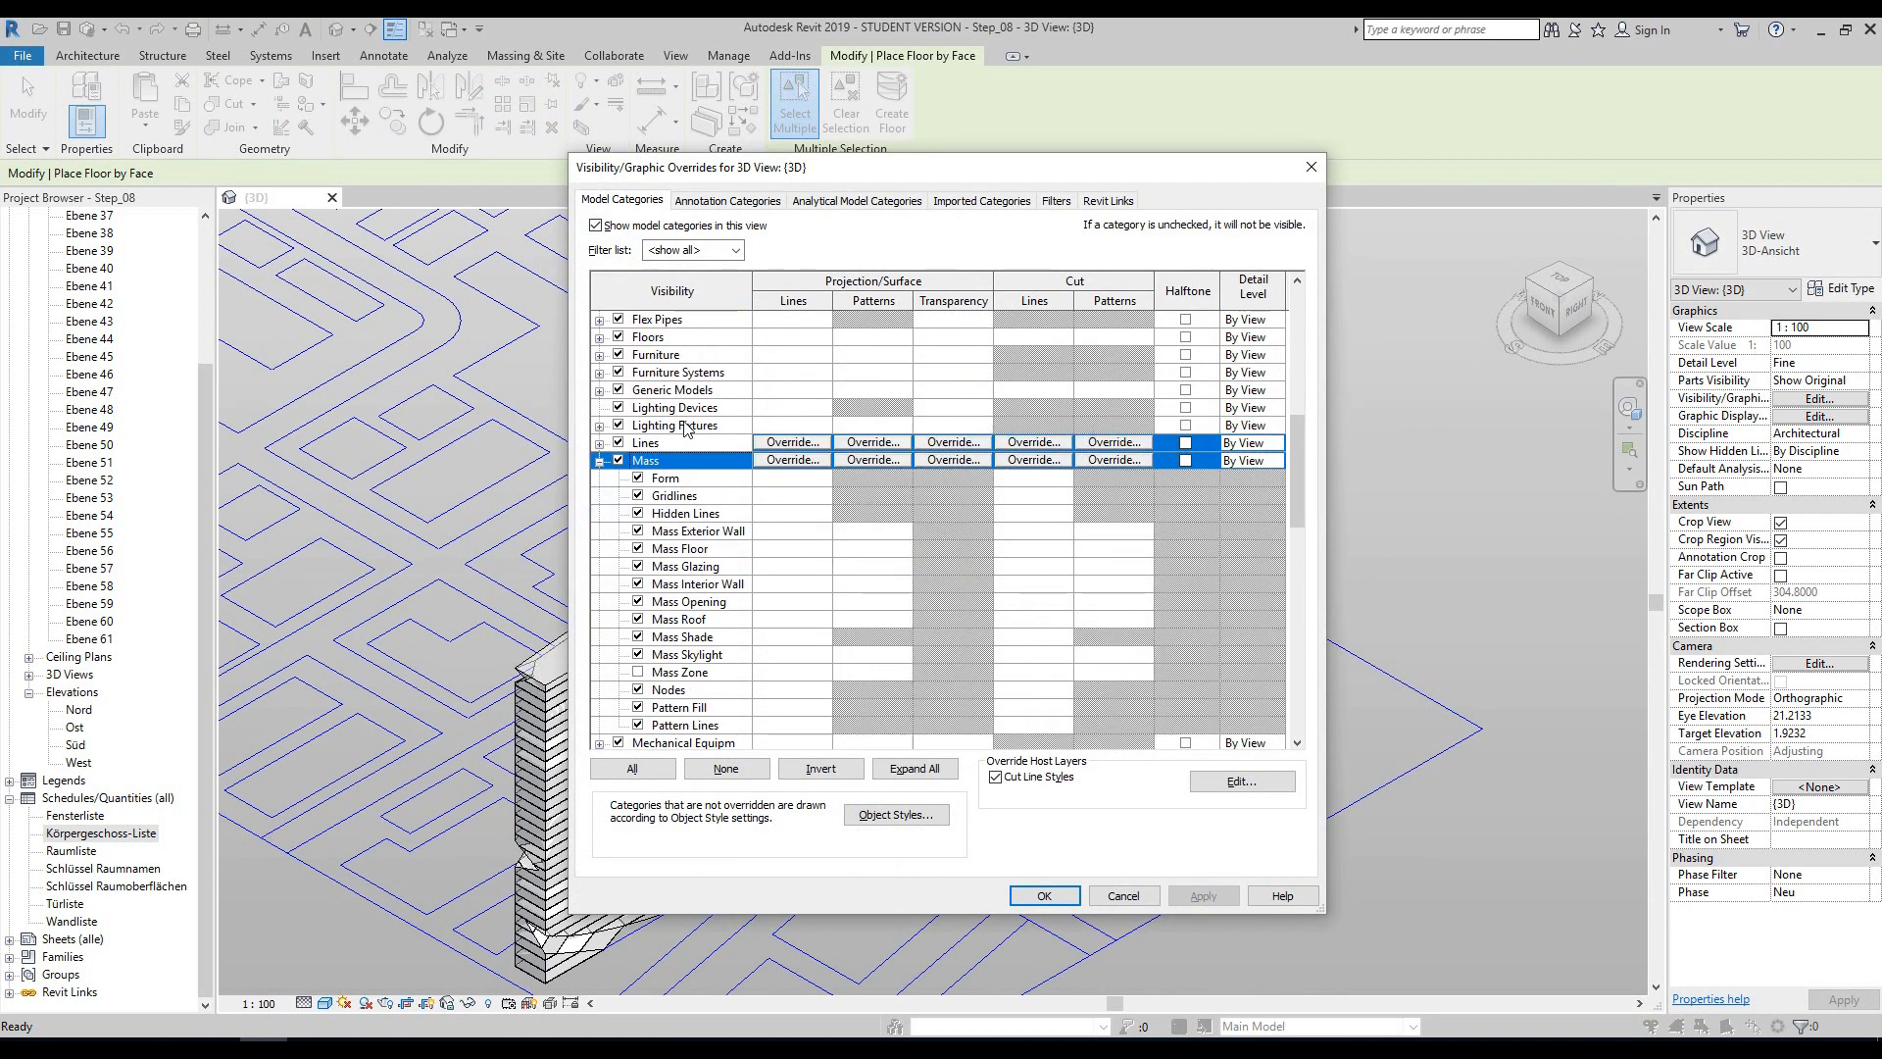
{"action": "scroll", "coordinate": [775, 624], "scroll_direction": "down", "scroll_amount": 4}
{"action": "left_click", "coordinate": [637, 478]}
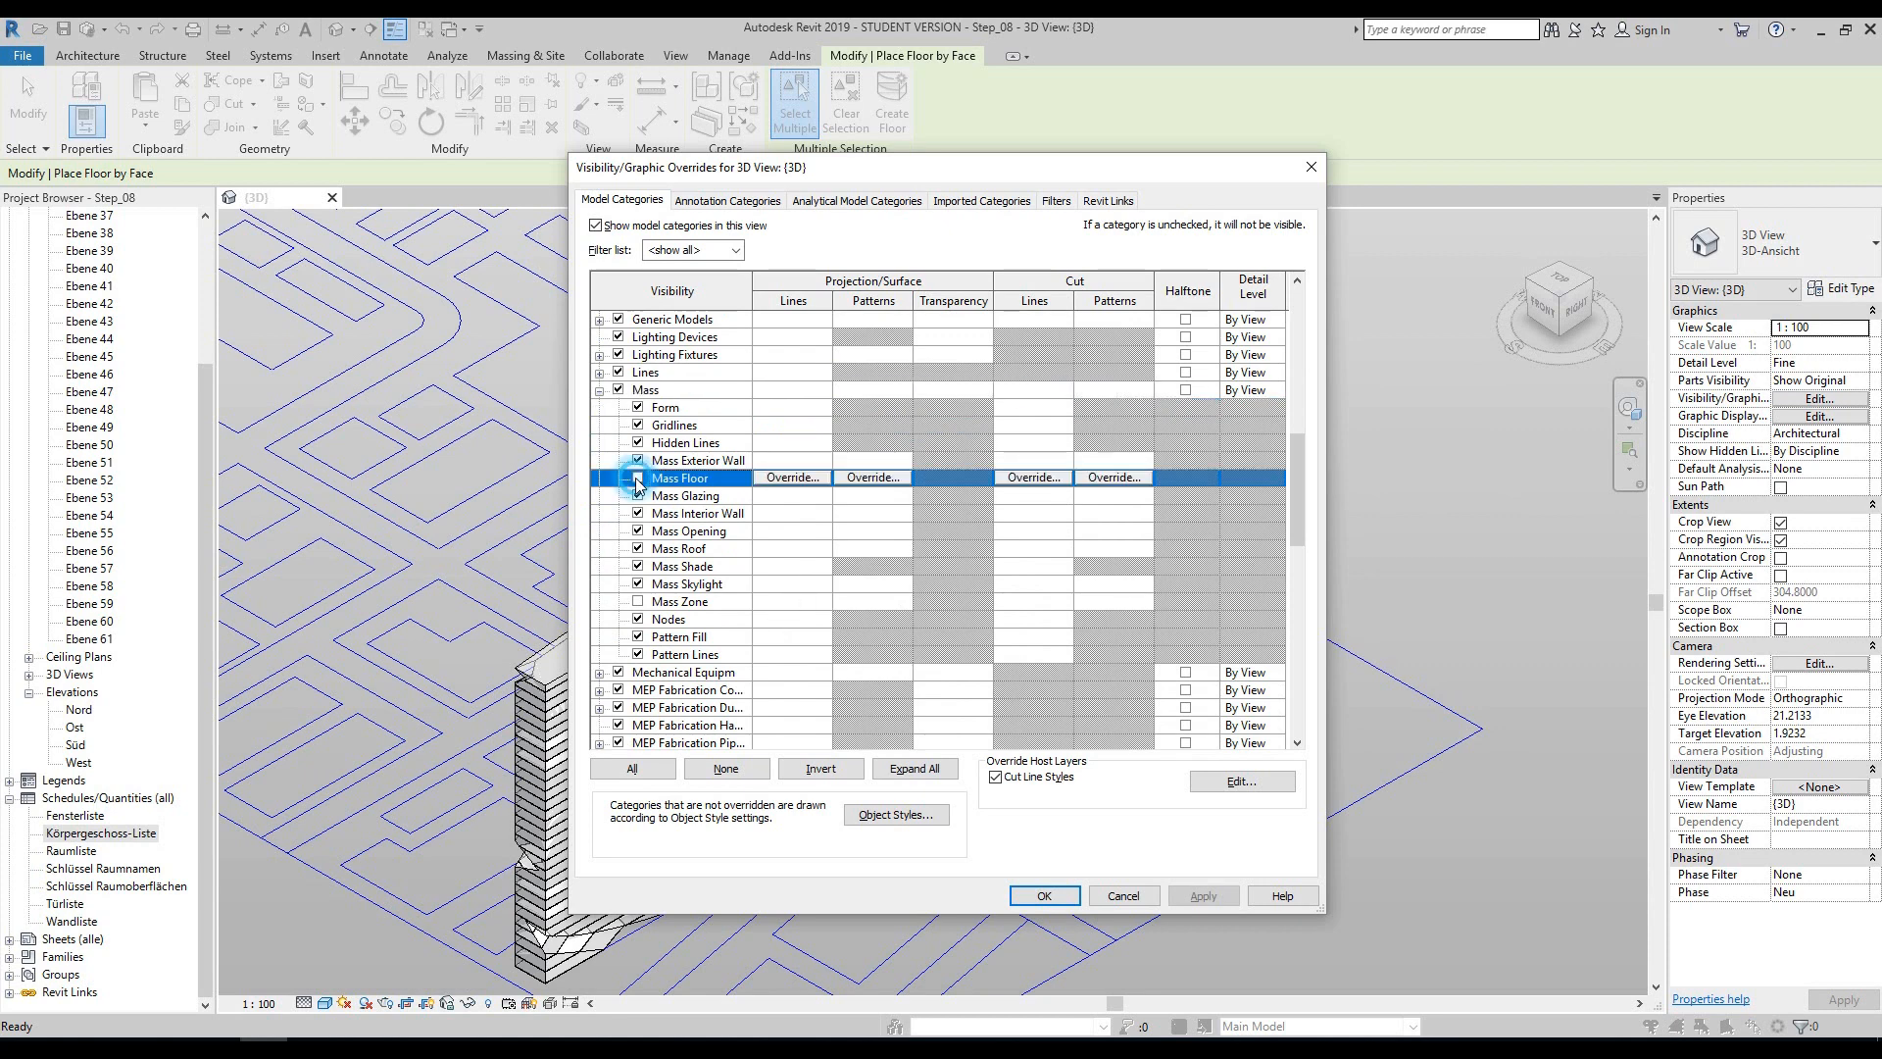
{"action": "left_click", "coordinate": [1047, 896]}
- Examine the created floors on the towers up close and end the floor placement
{"action": "scroll", "coordinate": [1227, 292], "scroll_direction": "up", "scroll_amount": 3}
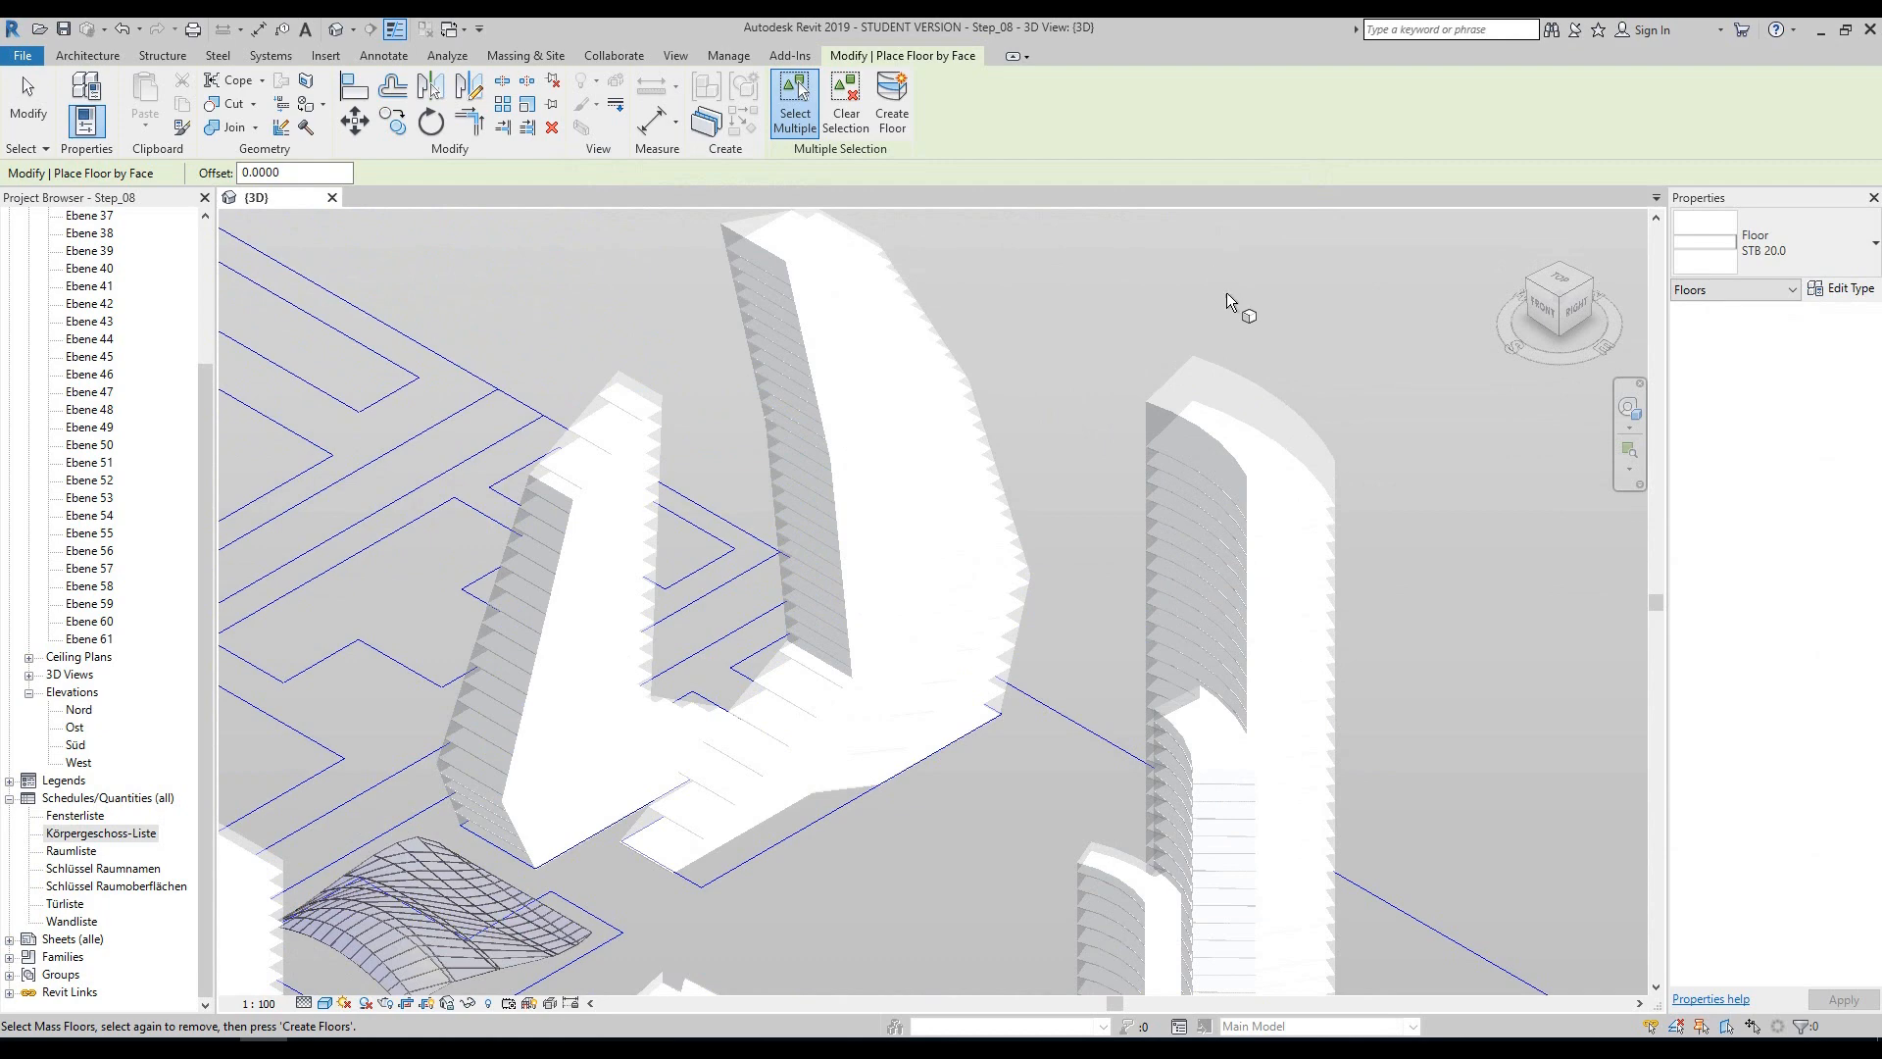
{"action": "scroll", "coordinate": [796, 314], "scroll_direction": "up", "scroll_amount": 5}
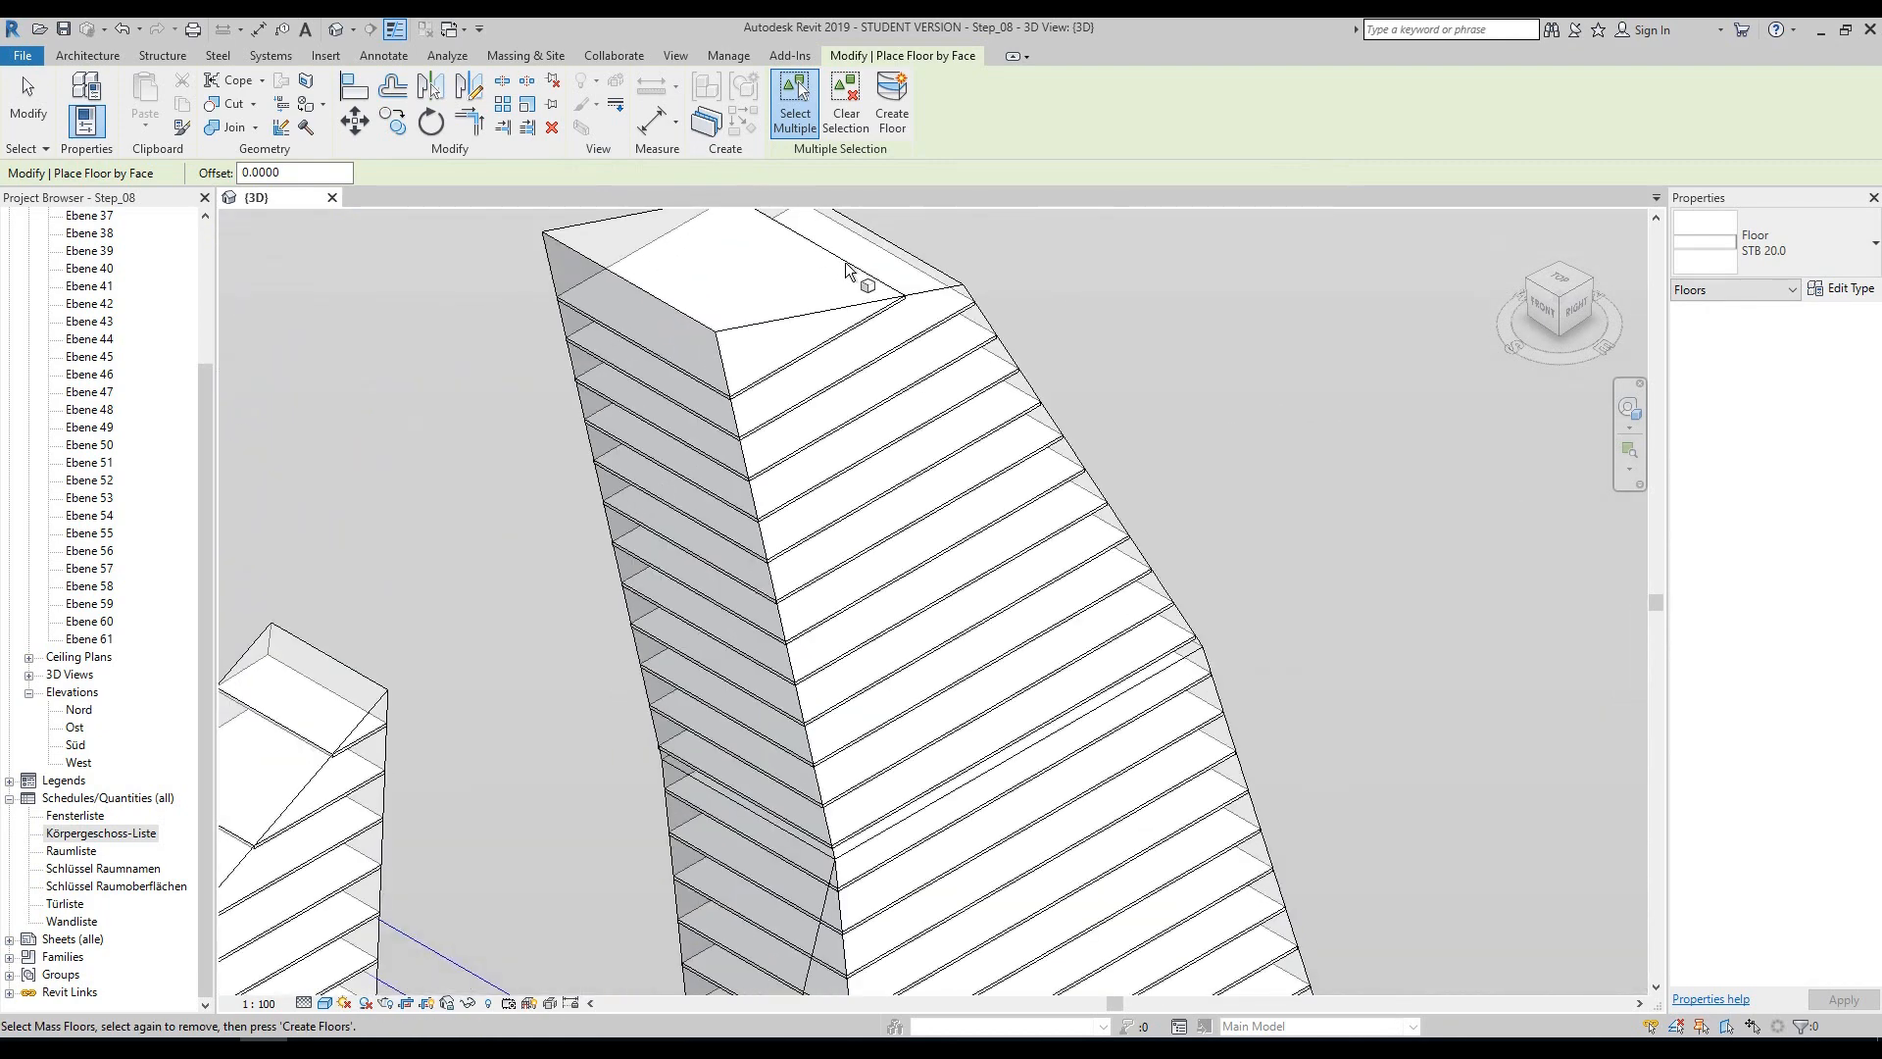
{"action": "scroll", "coordinate": [818, 323], "scroll_direction": "down", "scroll_amount": 6}
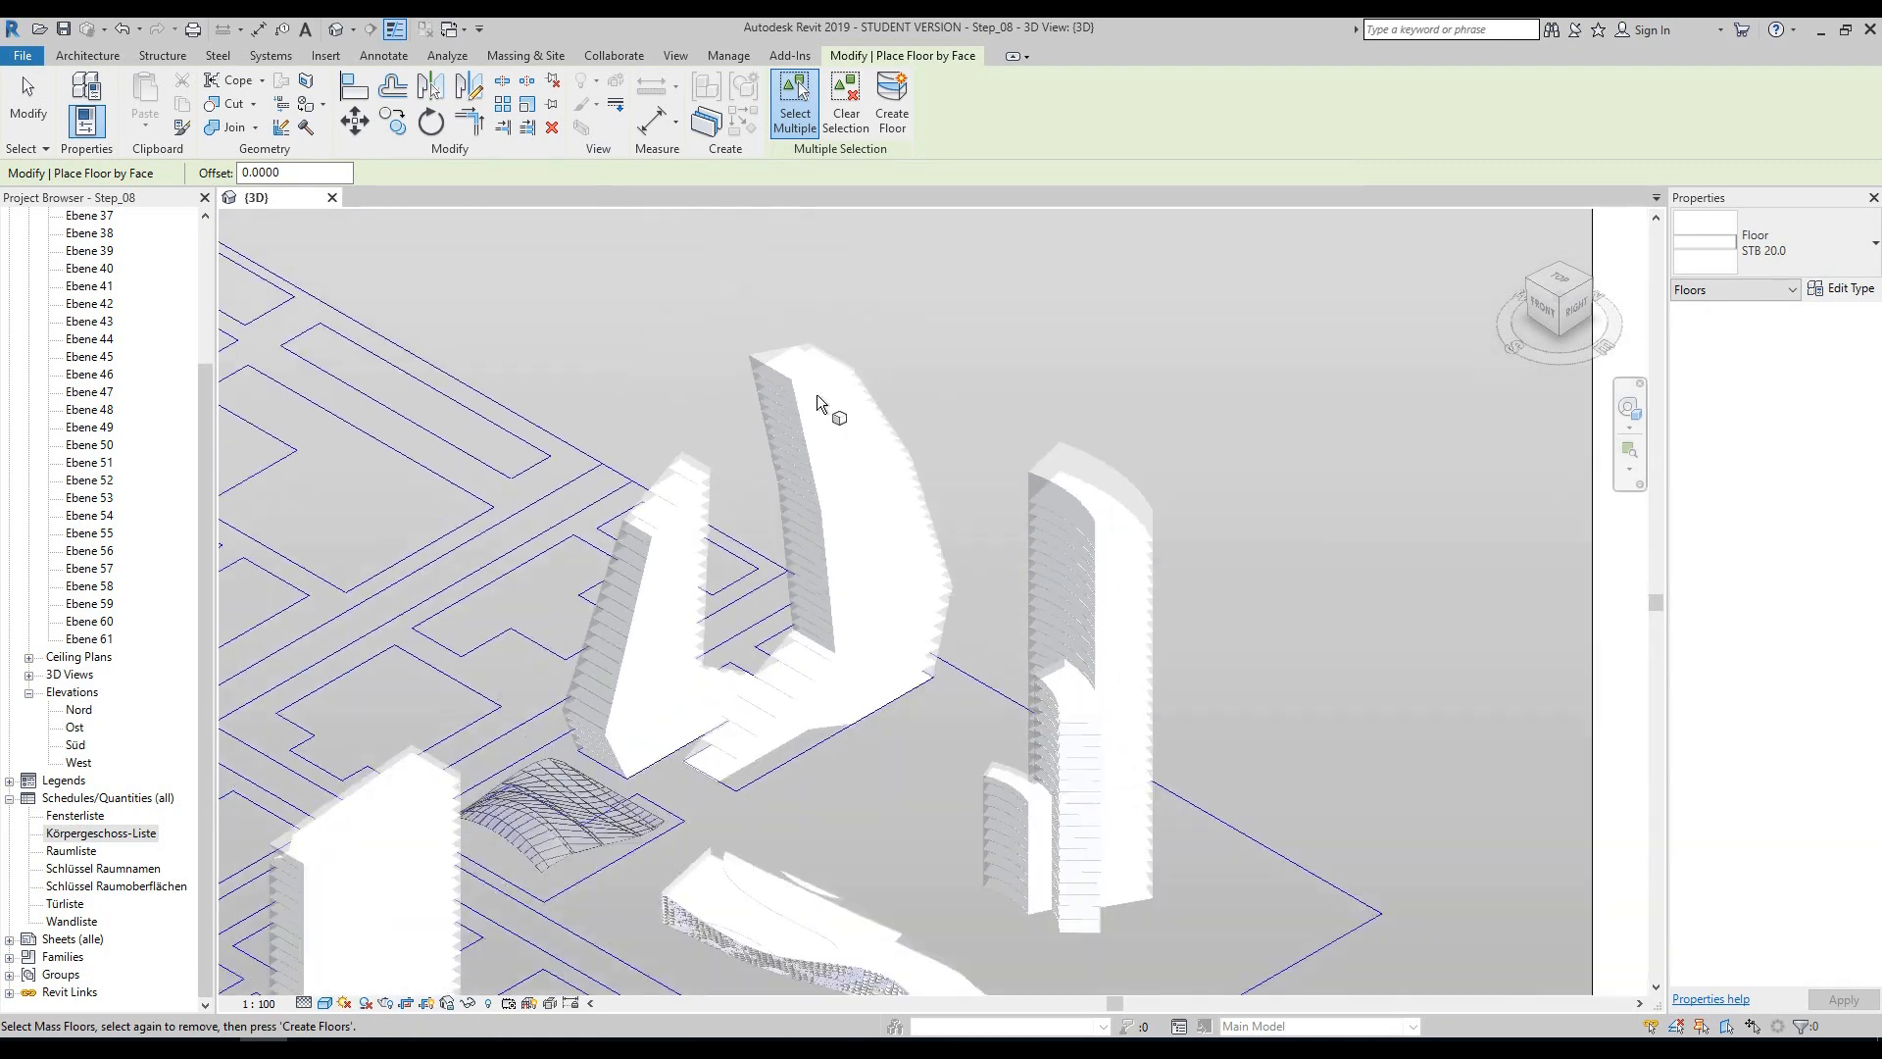
{"action": "middle_click_drag", "start_coordinate": [1080, 391], "coordinate": [1178, 400]}
{"action": "scroll", "coordinate": [1186, 397], "scroll_direction": "up", "scroll_amount": 4}
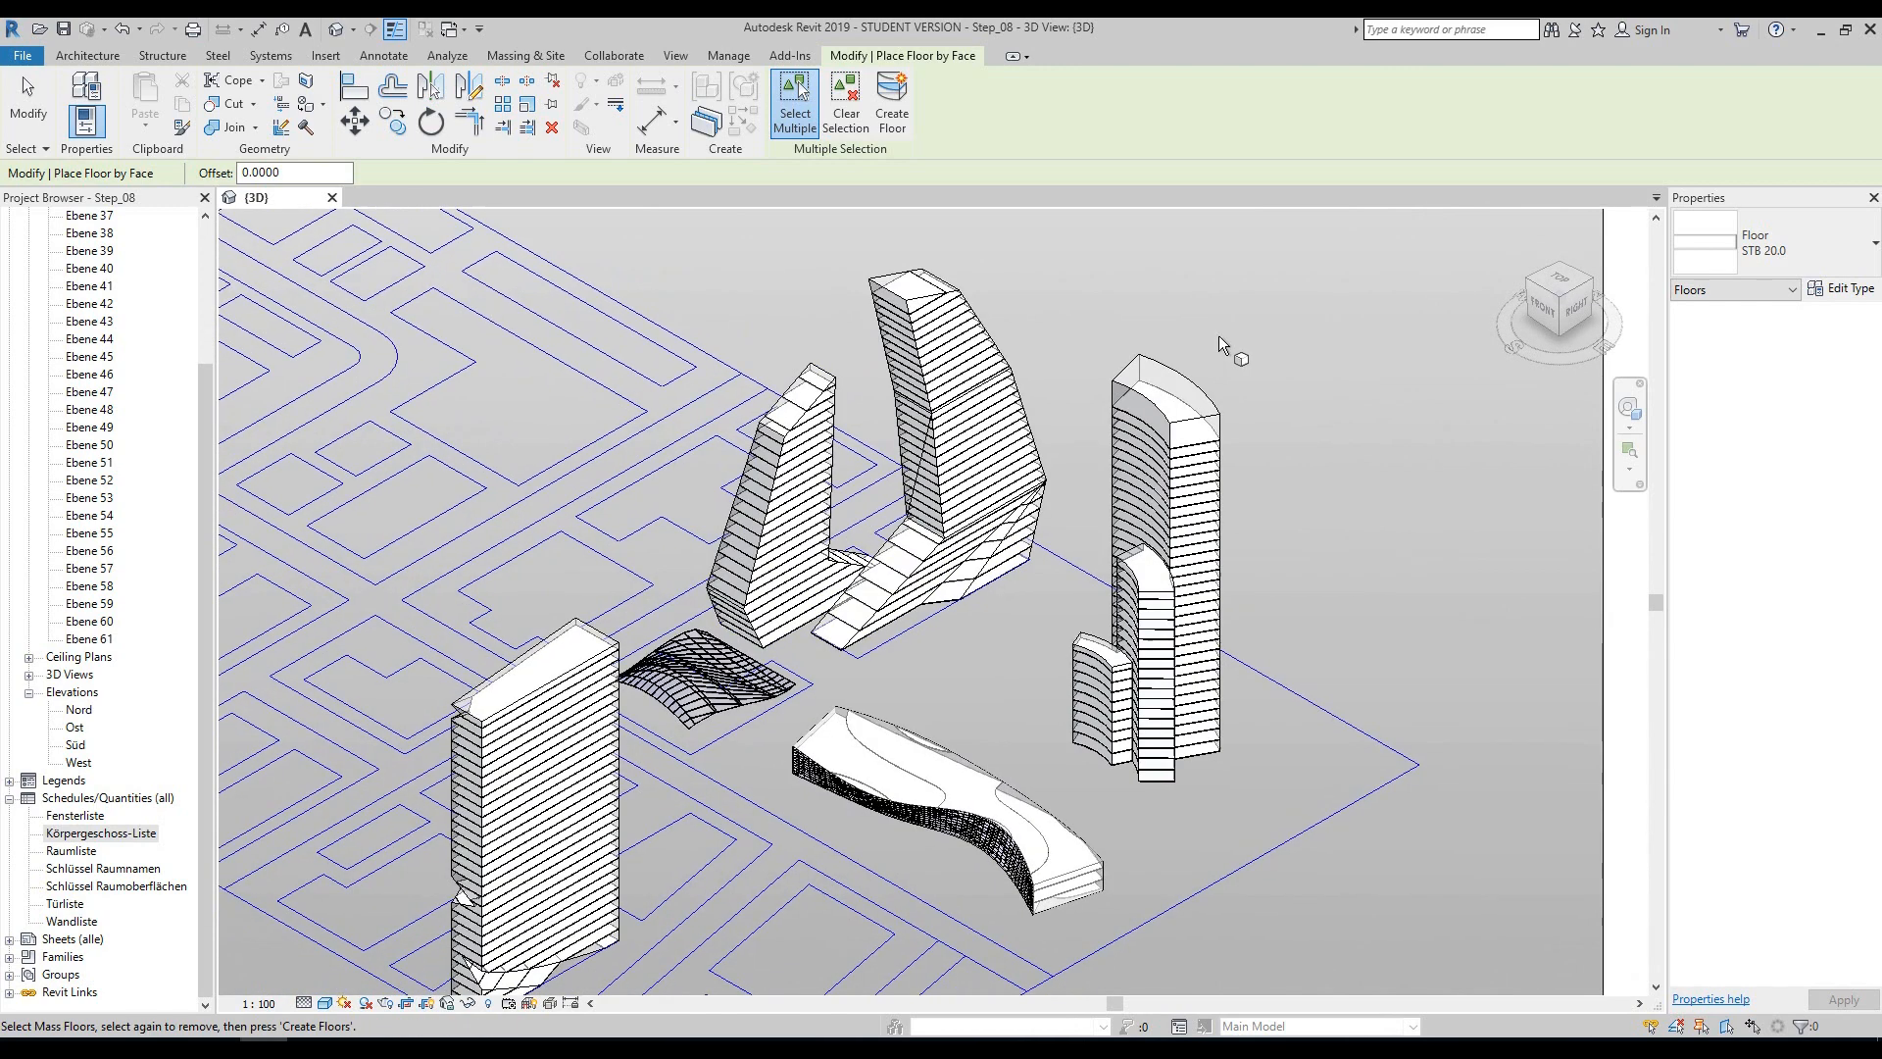
{"action": "key", "text": "Escape"}
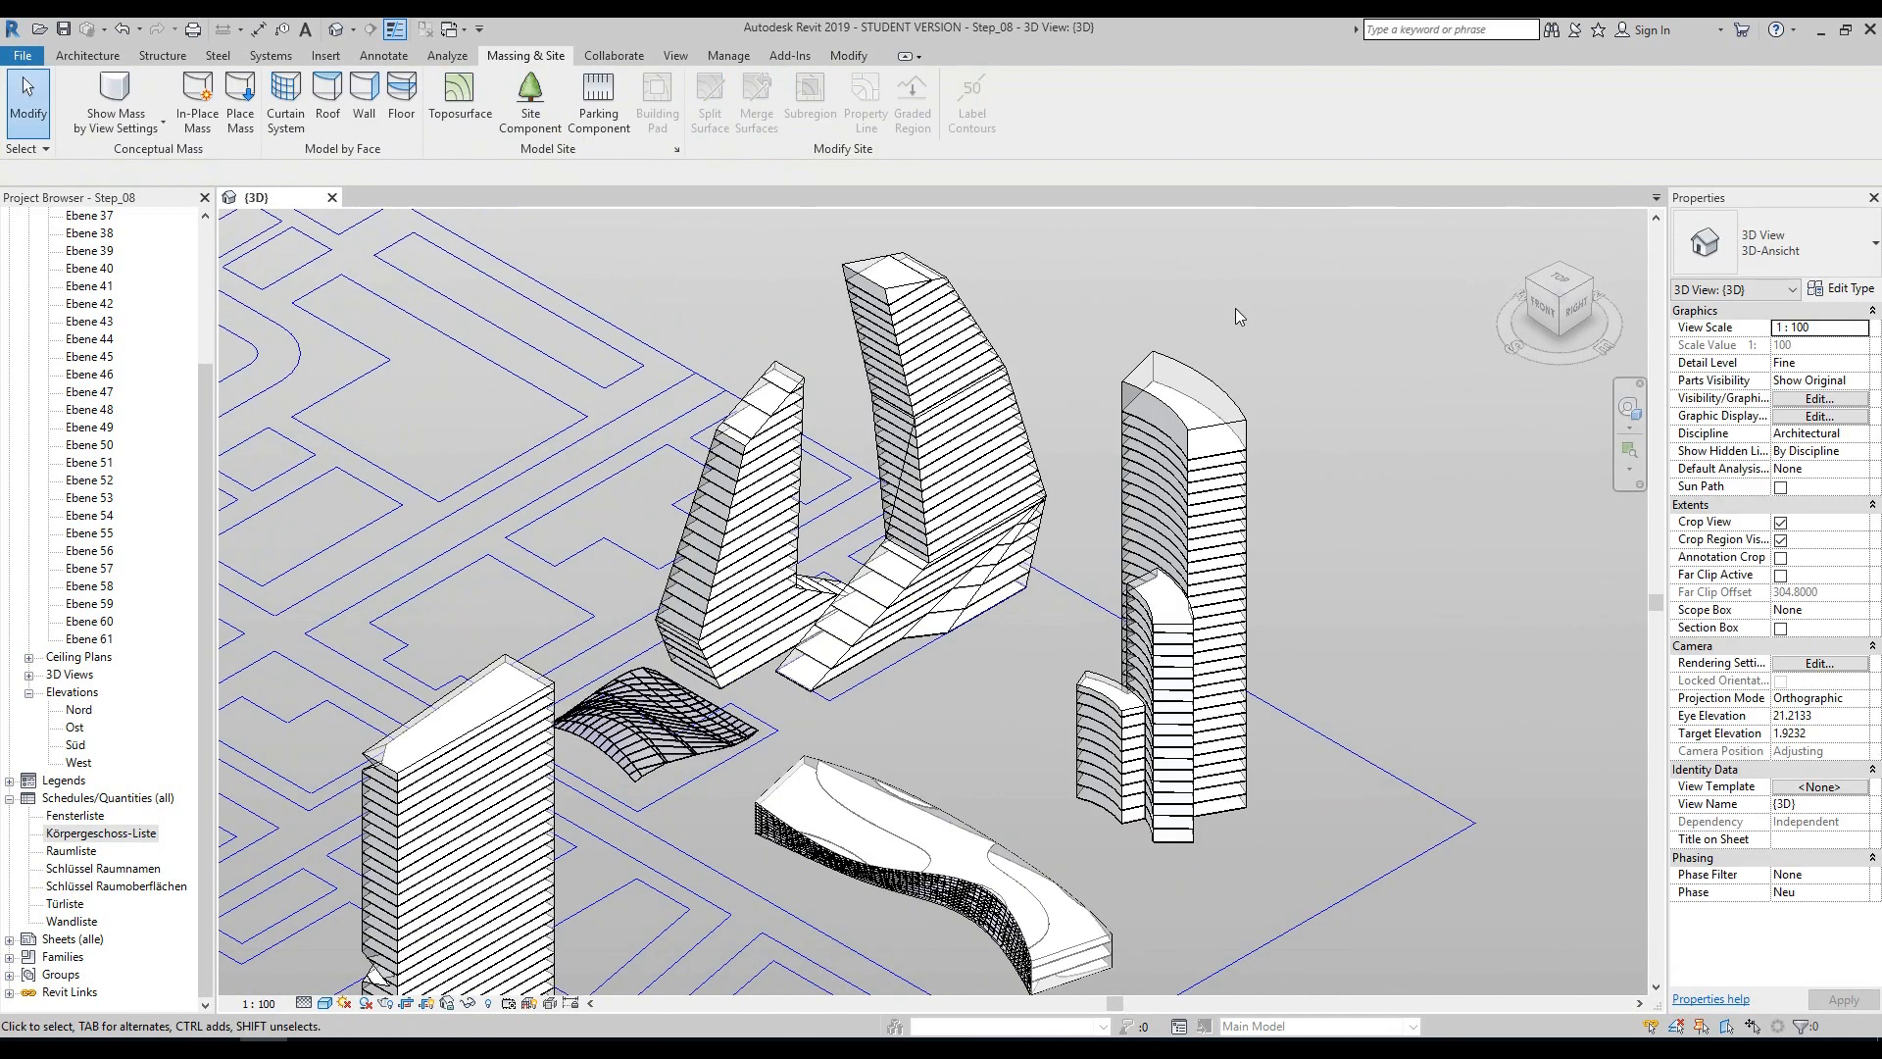
- Create a curtain system by face of type 1.00 x 2.00 on the wide front face of mass Körper 4
{"action": "scroll", "coordinate": [1398, 459], "scroll_direction": "down", "scroll_amount": 2}
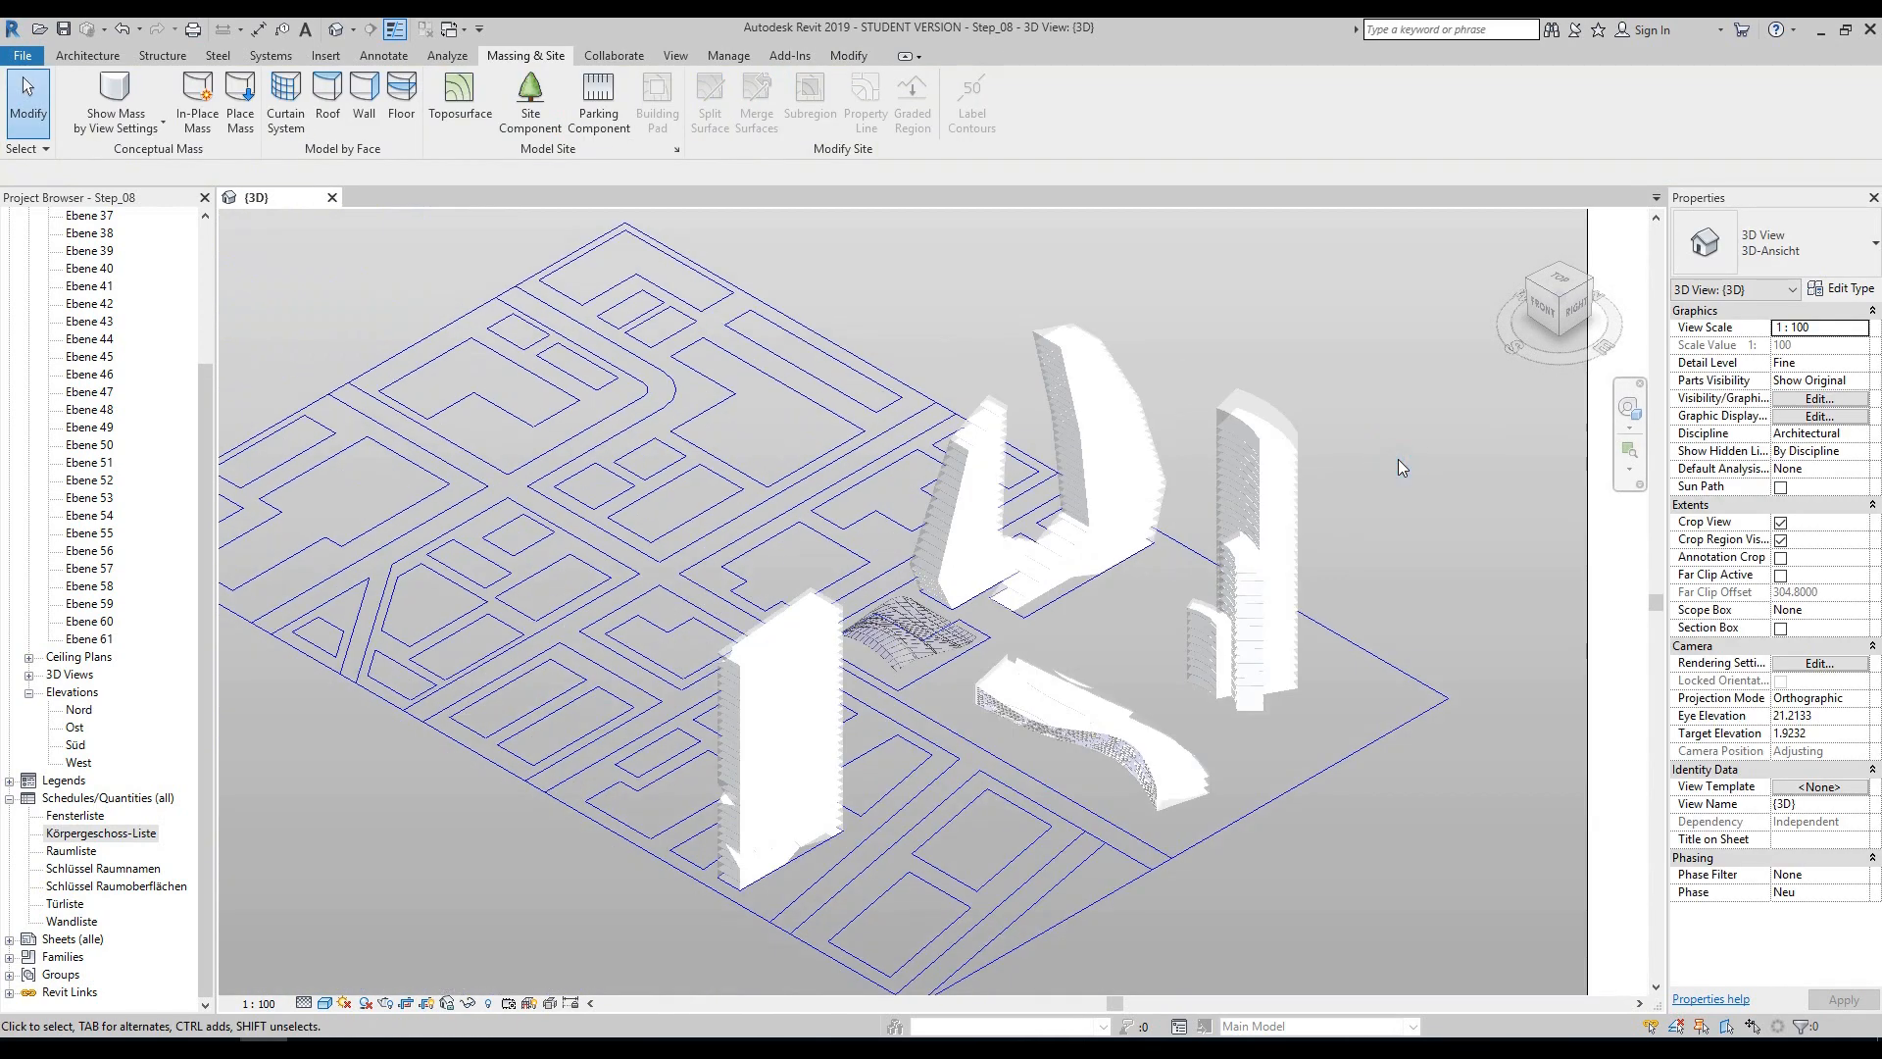
{"action": "middle_click_drag", "start_coordinate": [1398, 459], "coordinate": [1398, 372]}
{"action": "scroll", "coordinate": [882, 549], "scroll_direction": "up", "scroll_amount": 4}
{"action": "left_click", "coordinate": [1022, 382]}
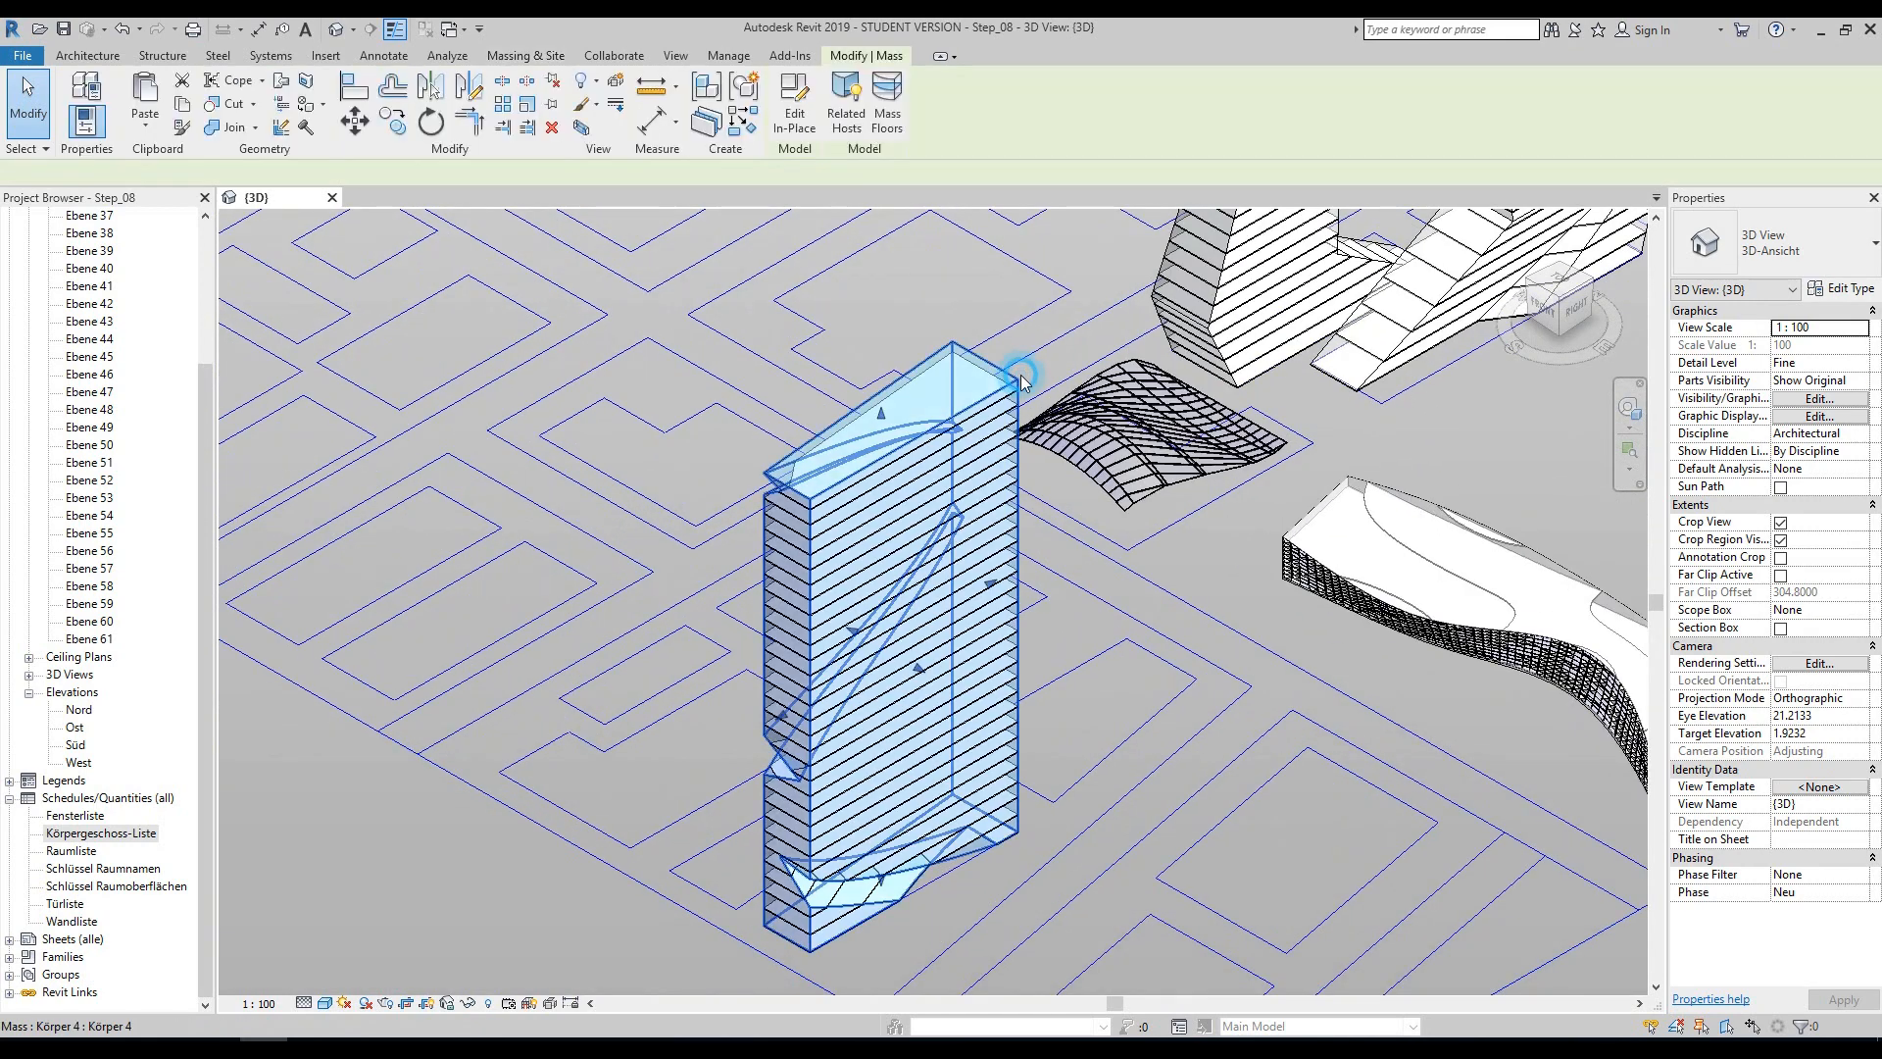
{"action": "middle_click_drag", "start_coordinate": [1211, 542], "coordinate": [1168, 540]}
{"action": "scroll", "coordinate": [1167, 539], "scroll_direction": "up", "scroll_amount": 1}
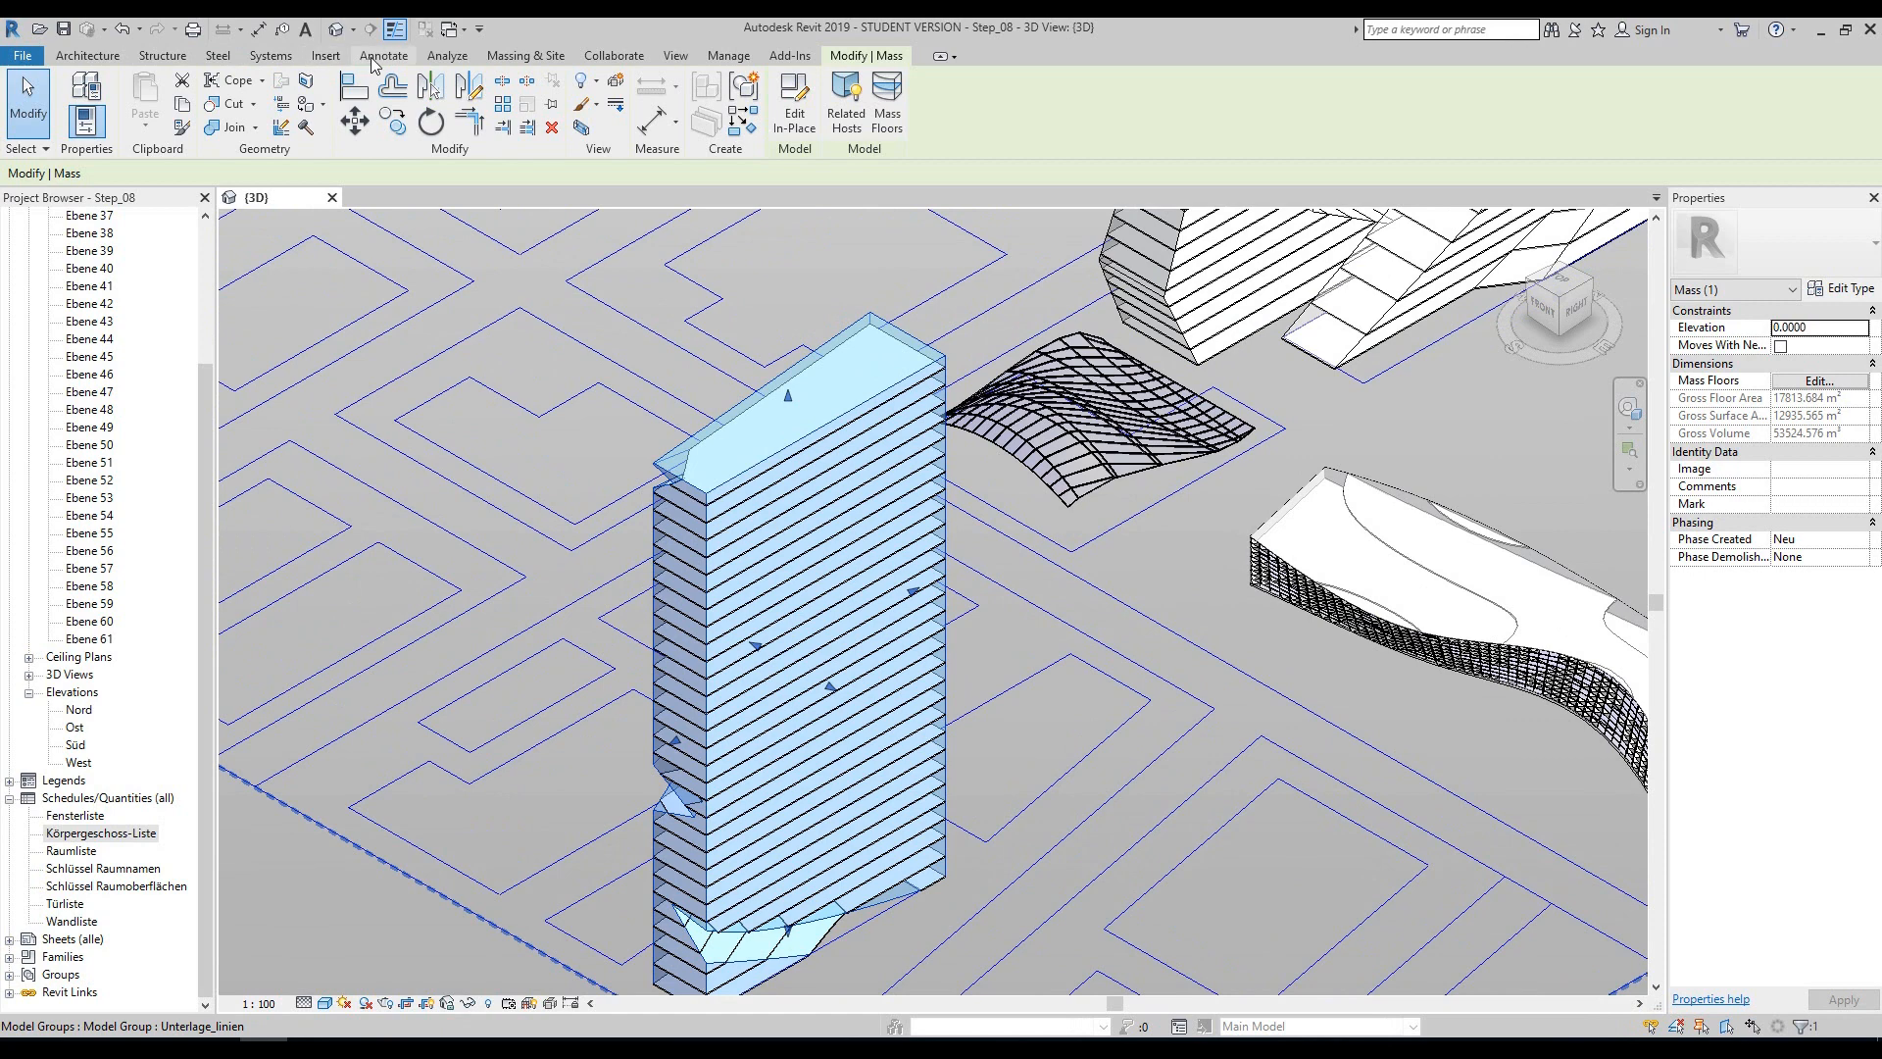
{"action": "left_click", "coordinate": [526, 56]}
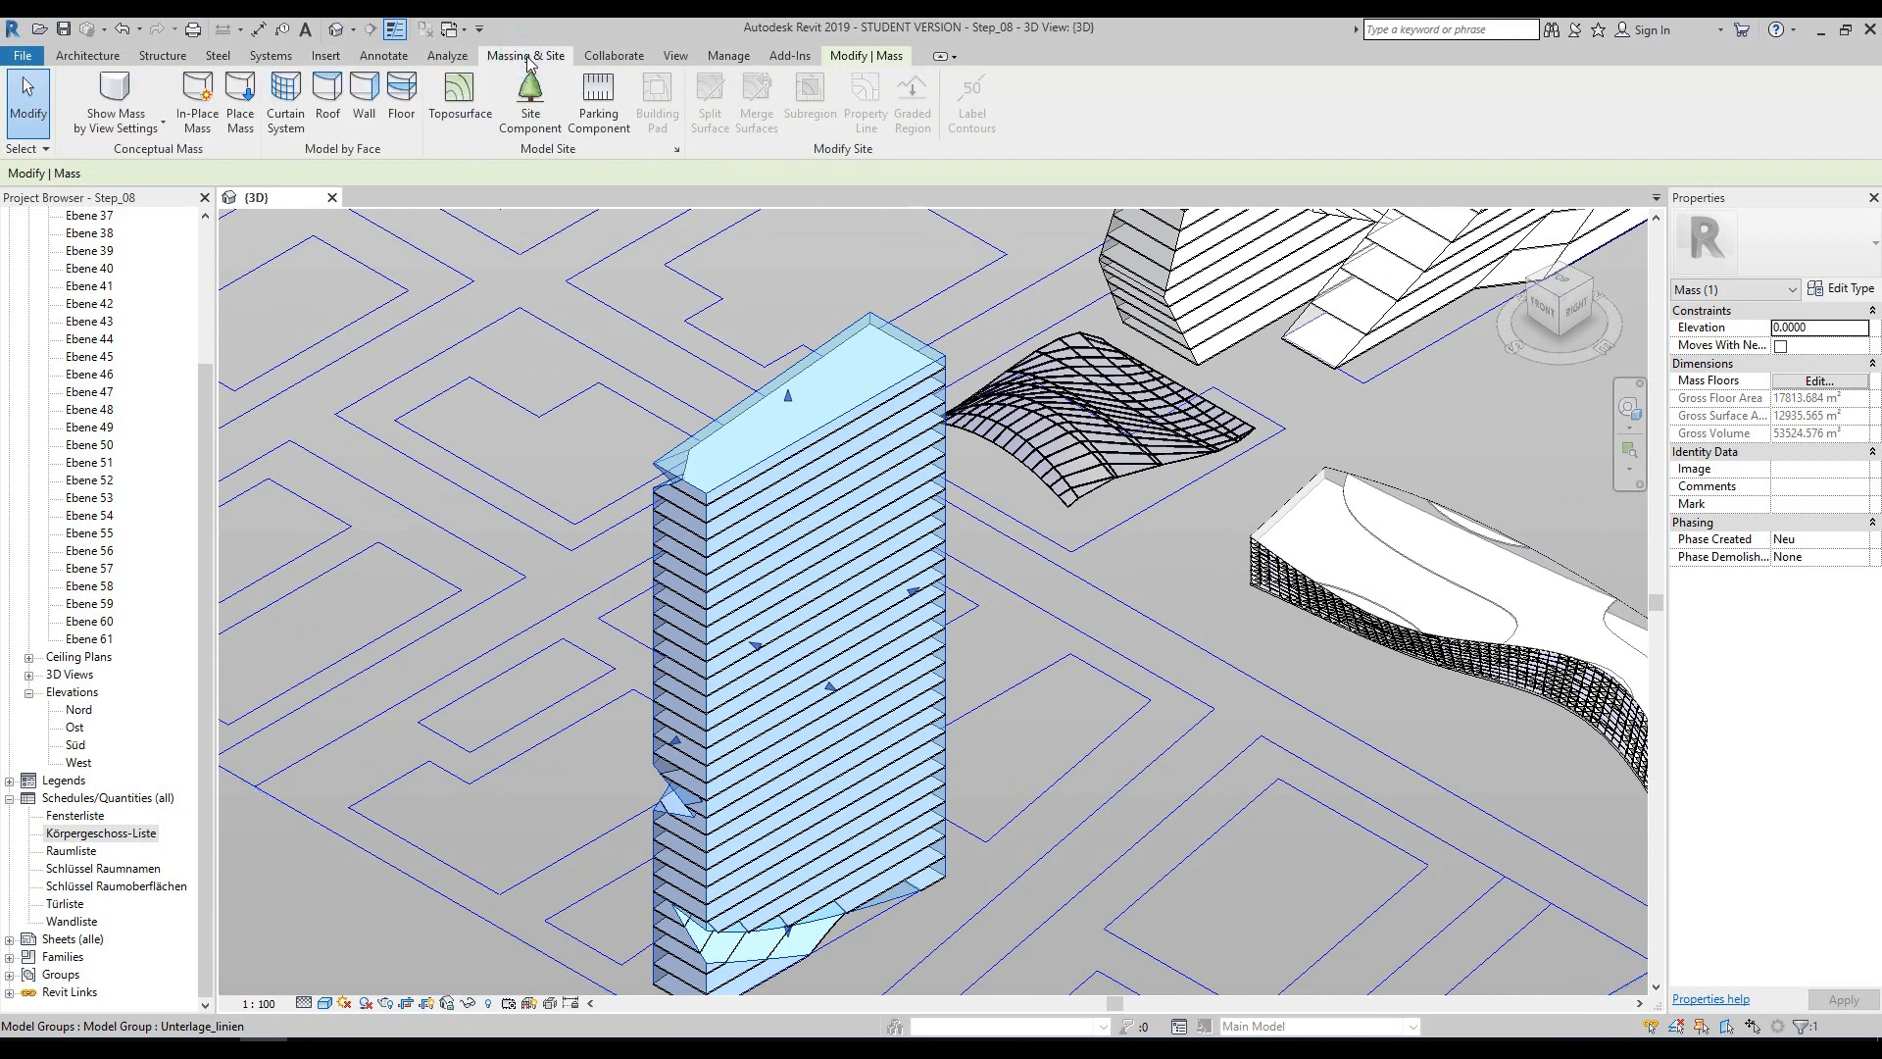
{"action": "left_click", "coordinate": [297, 102]}
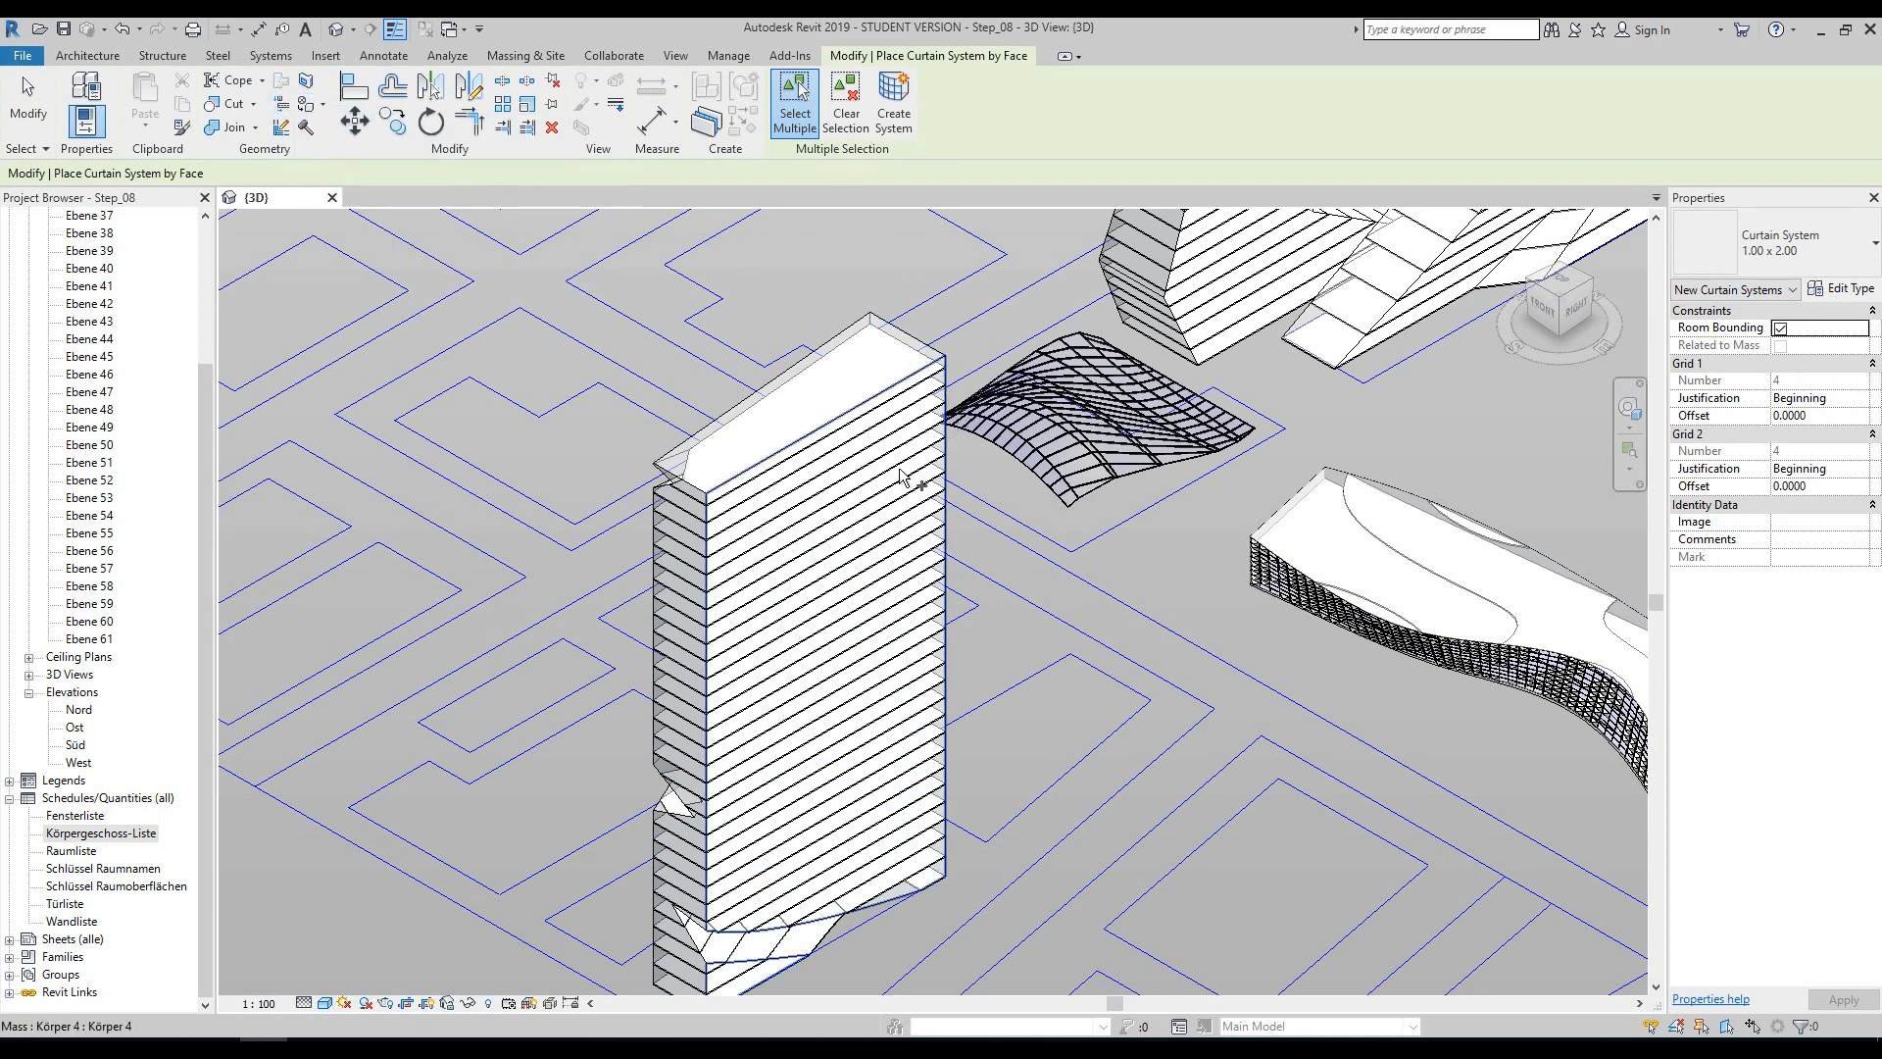
{"action": "left_click", "coordinate": [817, 510]}
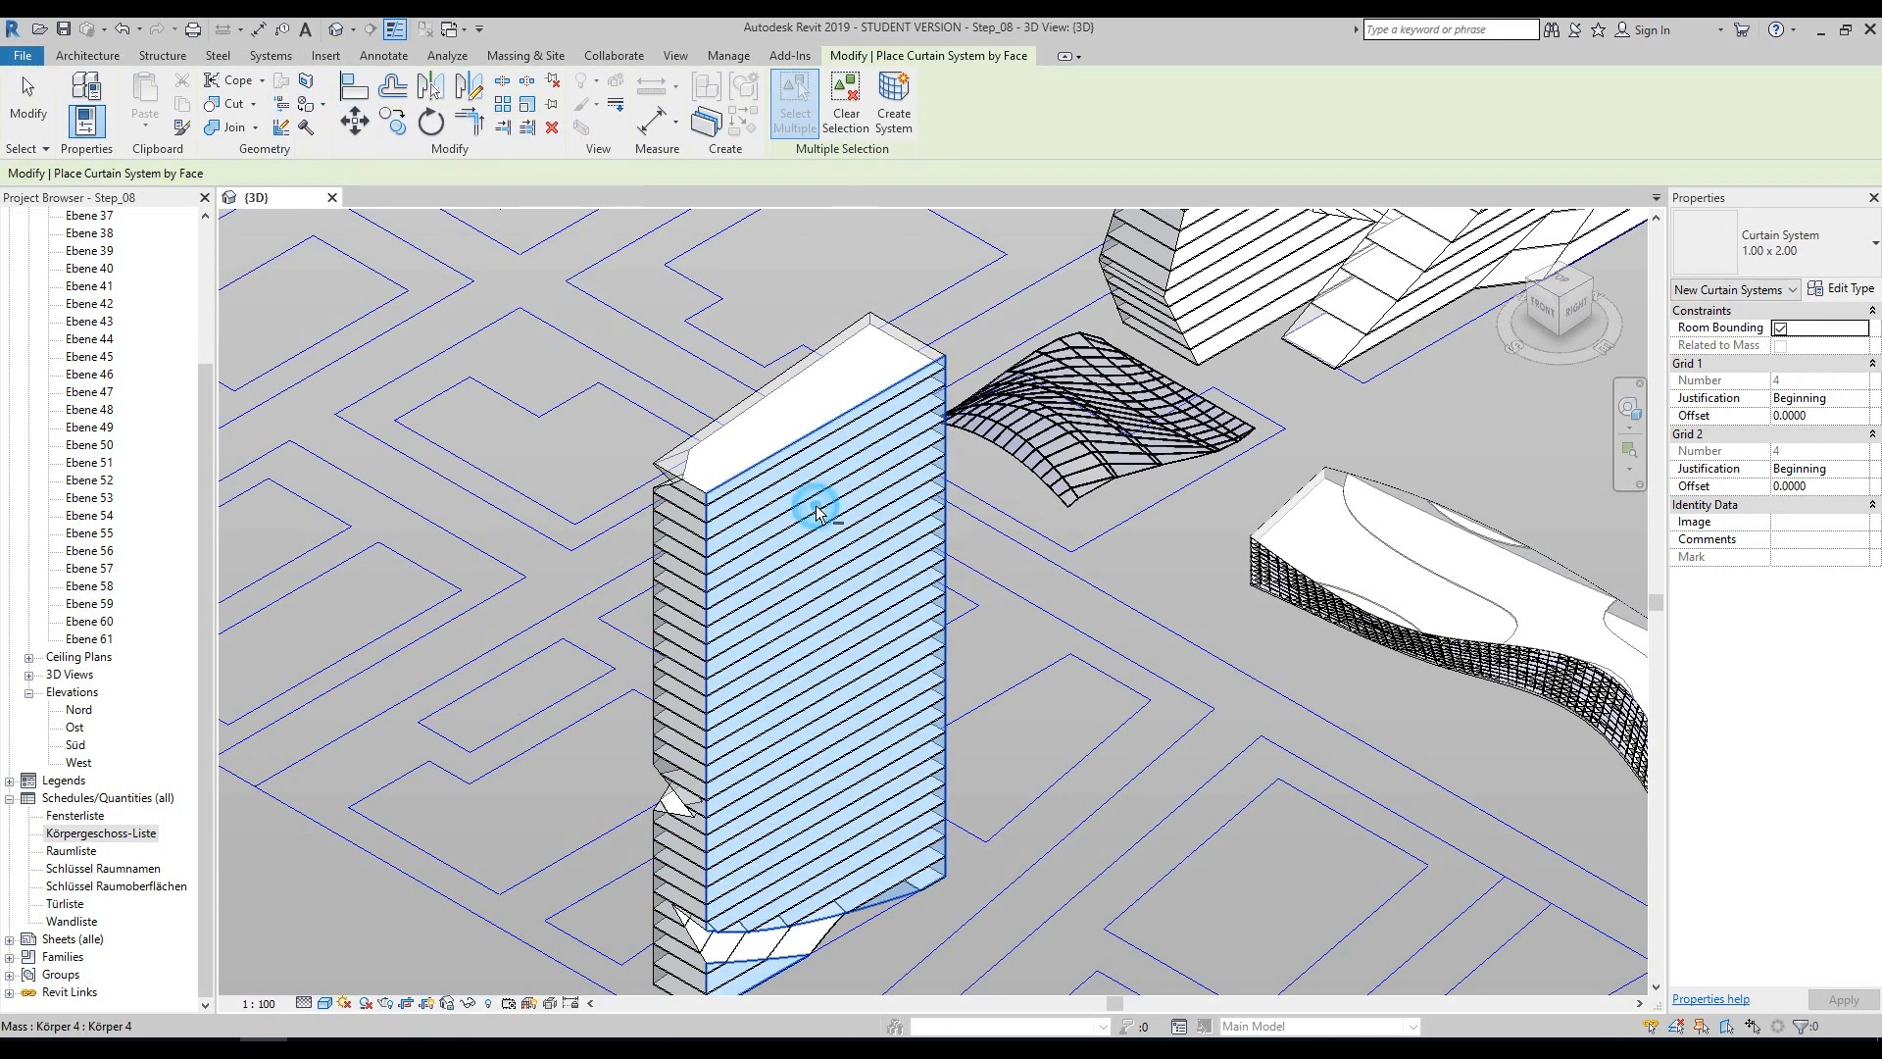
{"action": "left_click", "coordinate": [902, 108]}
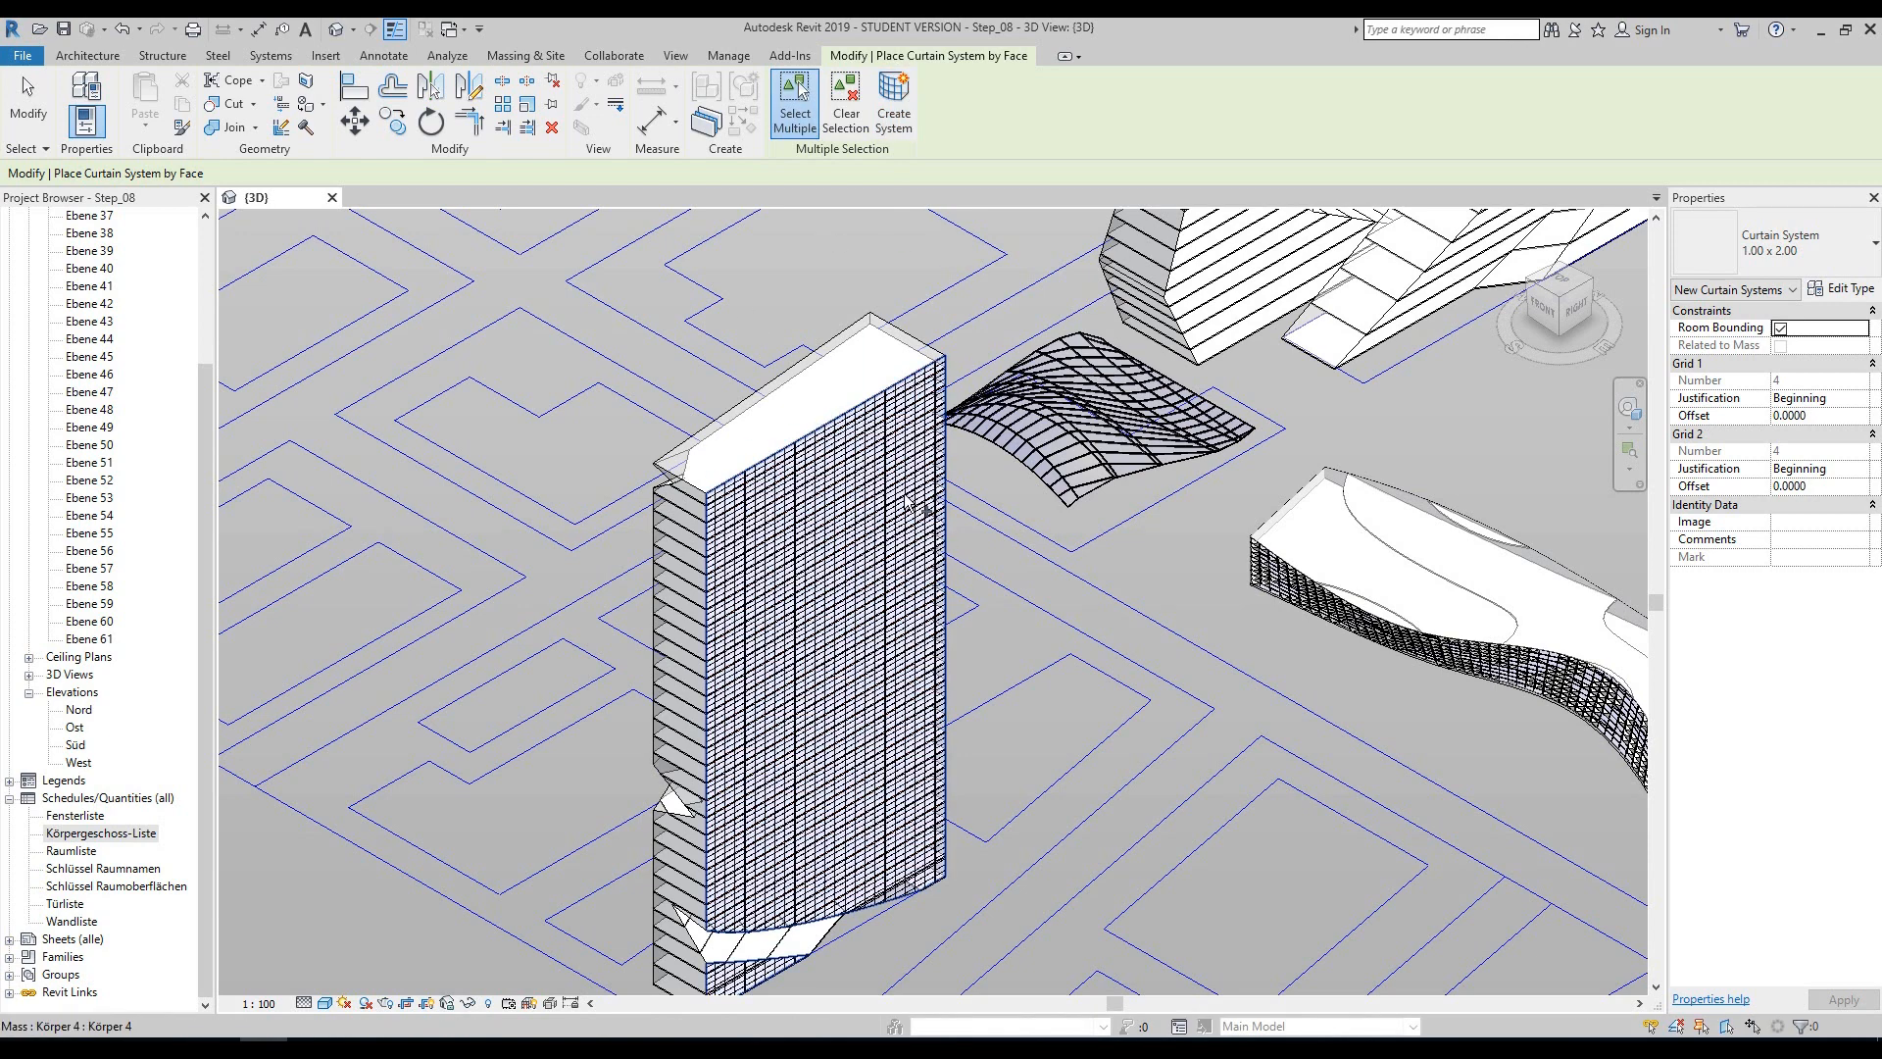
- Review the available curtain system types and inspect the new curtain system at the upper corner of the Körper 4 facade
{"action": "scroll", "coordinate": [916, 377], "scroll_direction": "up", "scroll_amount": 5}
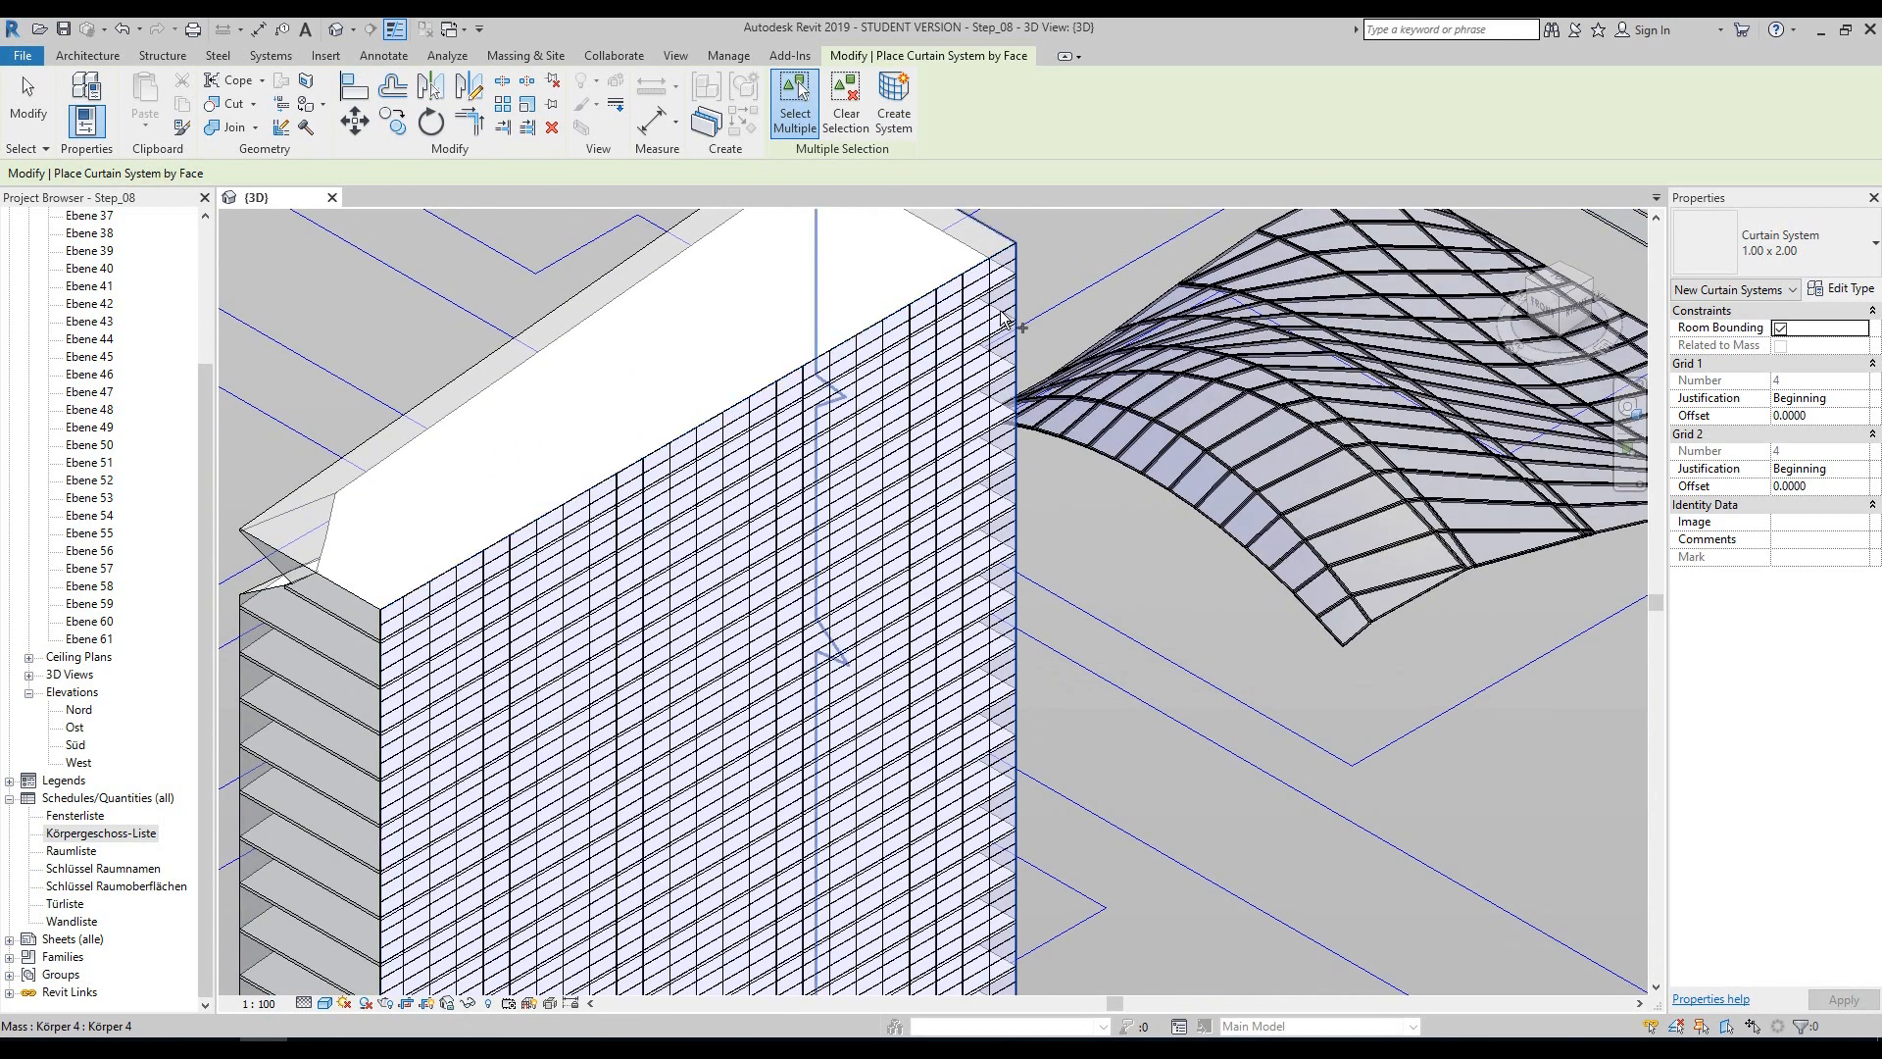
{"action": "left_click", "coordinate": [1809, 255]}
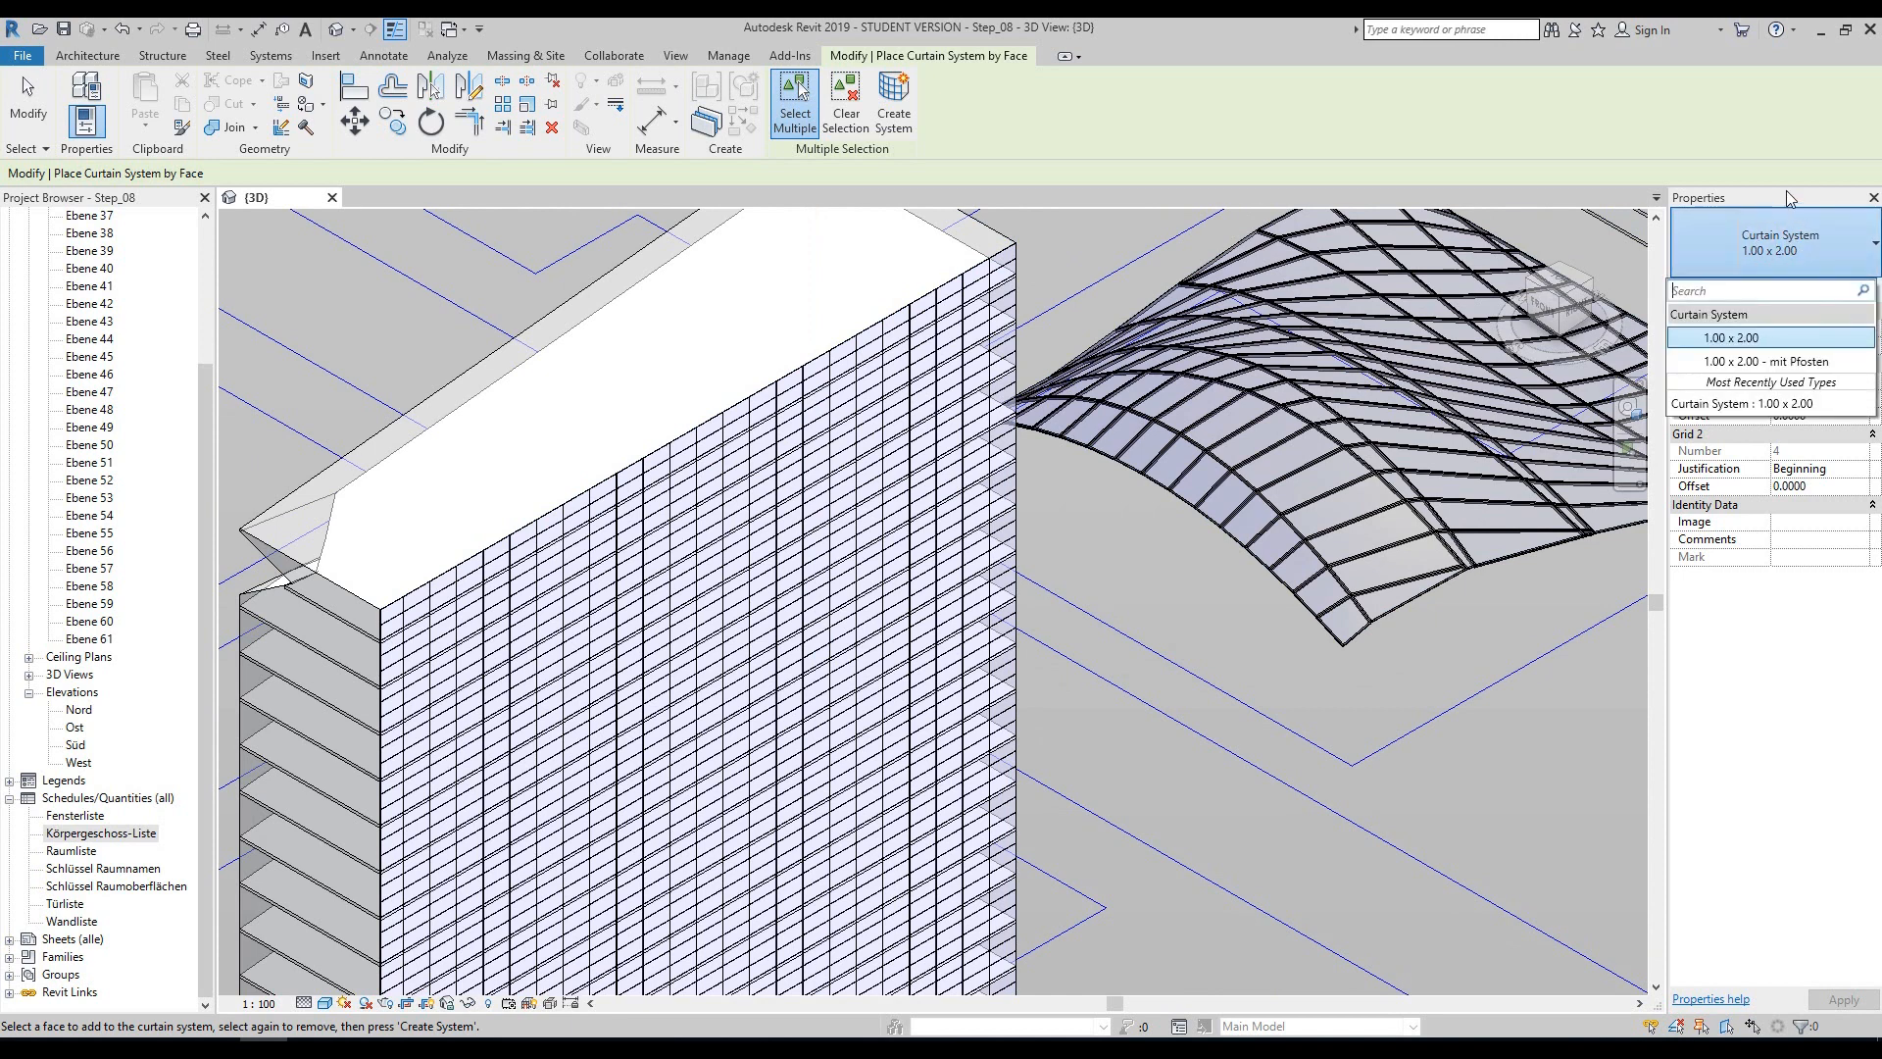
{"action": "left_click", "coordinate": [1179, 657]}
{"action": "key", "text": "Escape"}
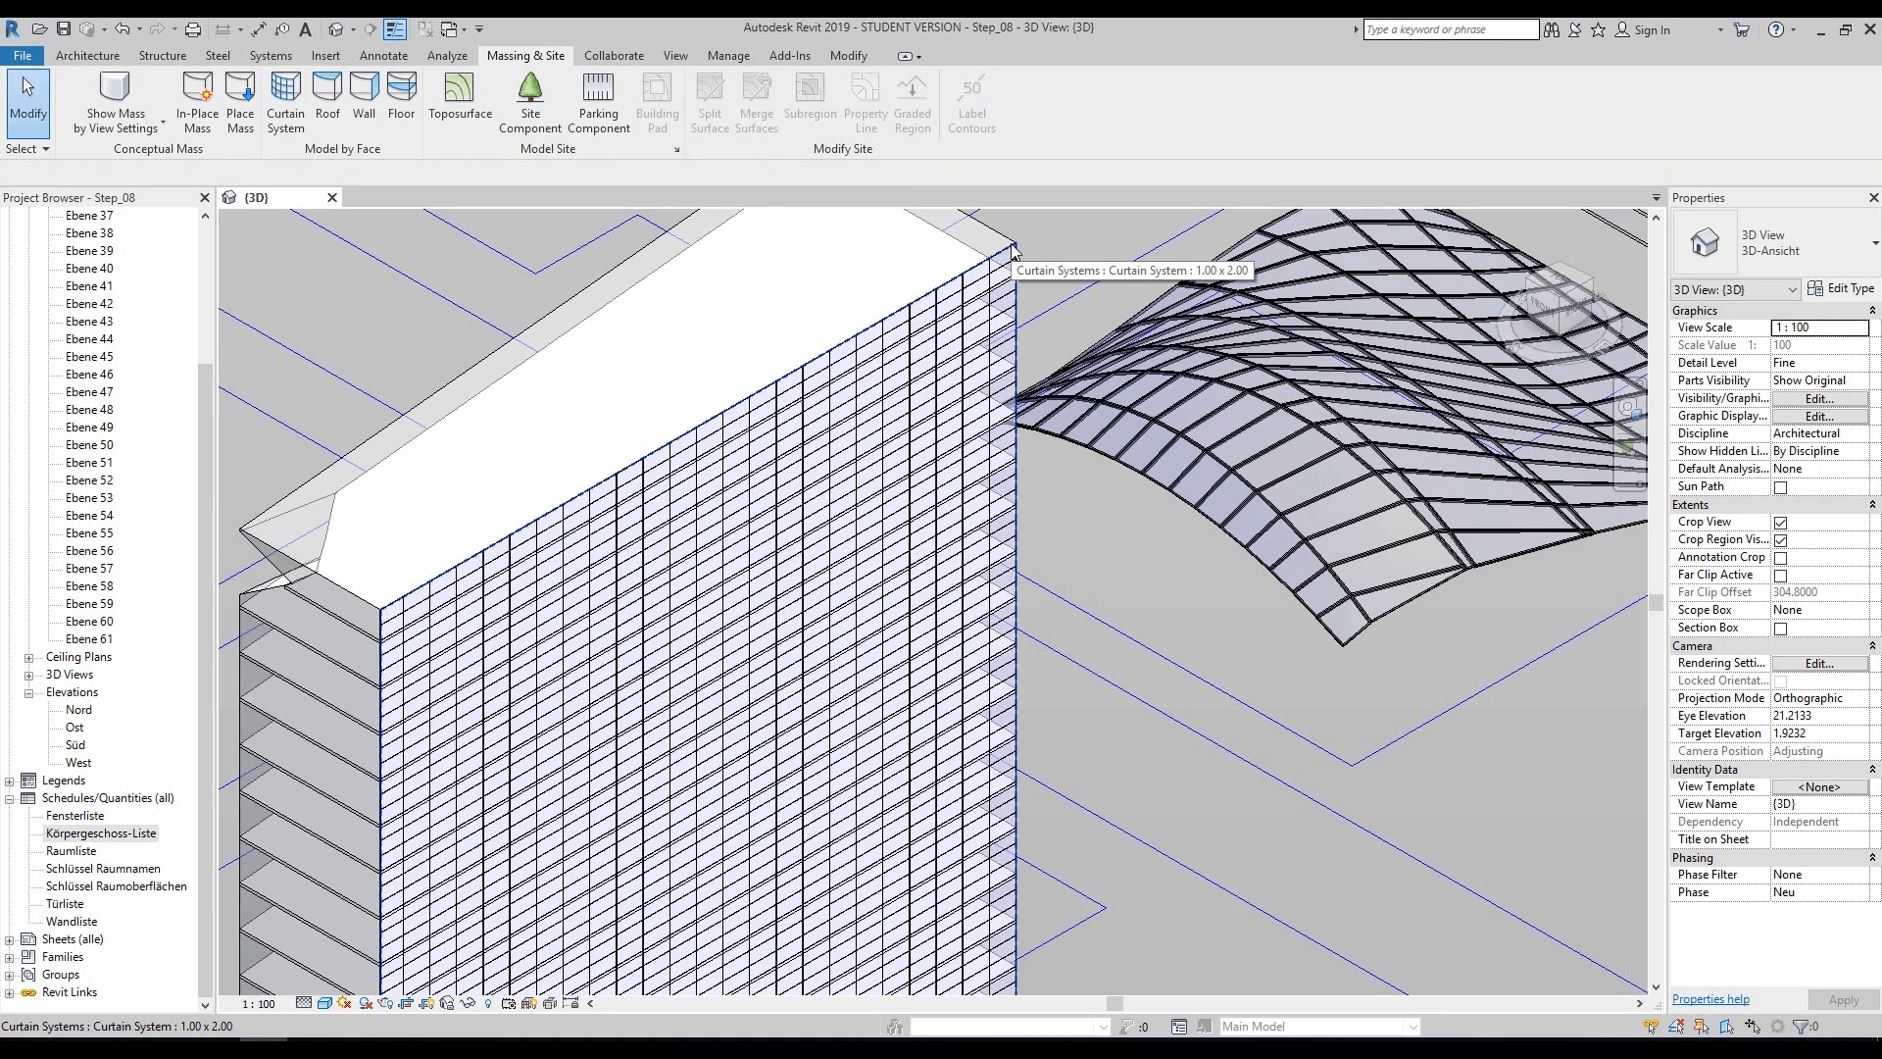
{"action": "left_click", "coordinate": [1013, 253]}
{"action": "scroll", "coordinate": [991, 314], "scroll_direction": "up", "scroll_amount": 5}
{"action": "scroll", "coordinate": [883, 353], "scroll_direction": "down", "scroll_amount": 2}
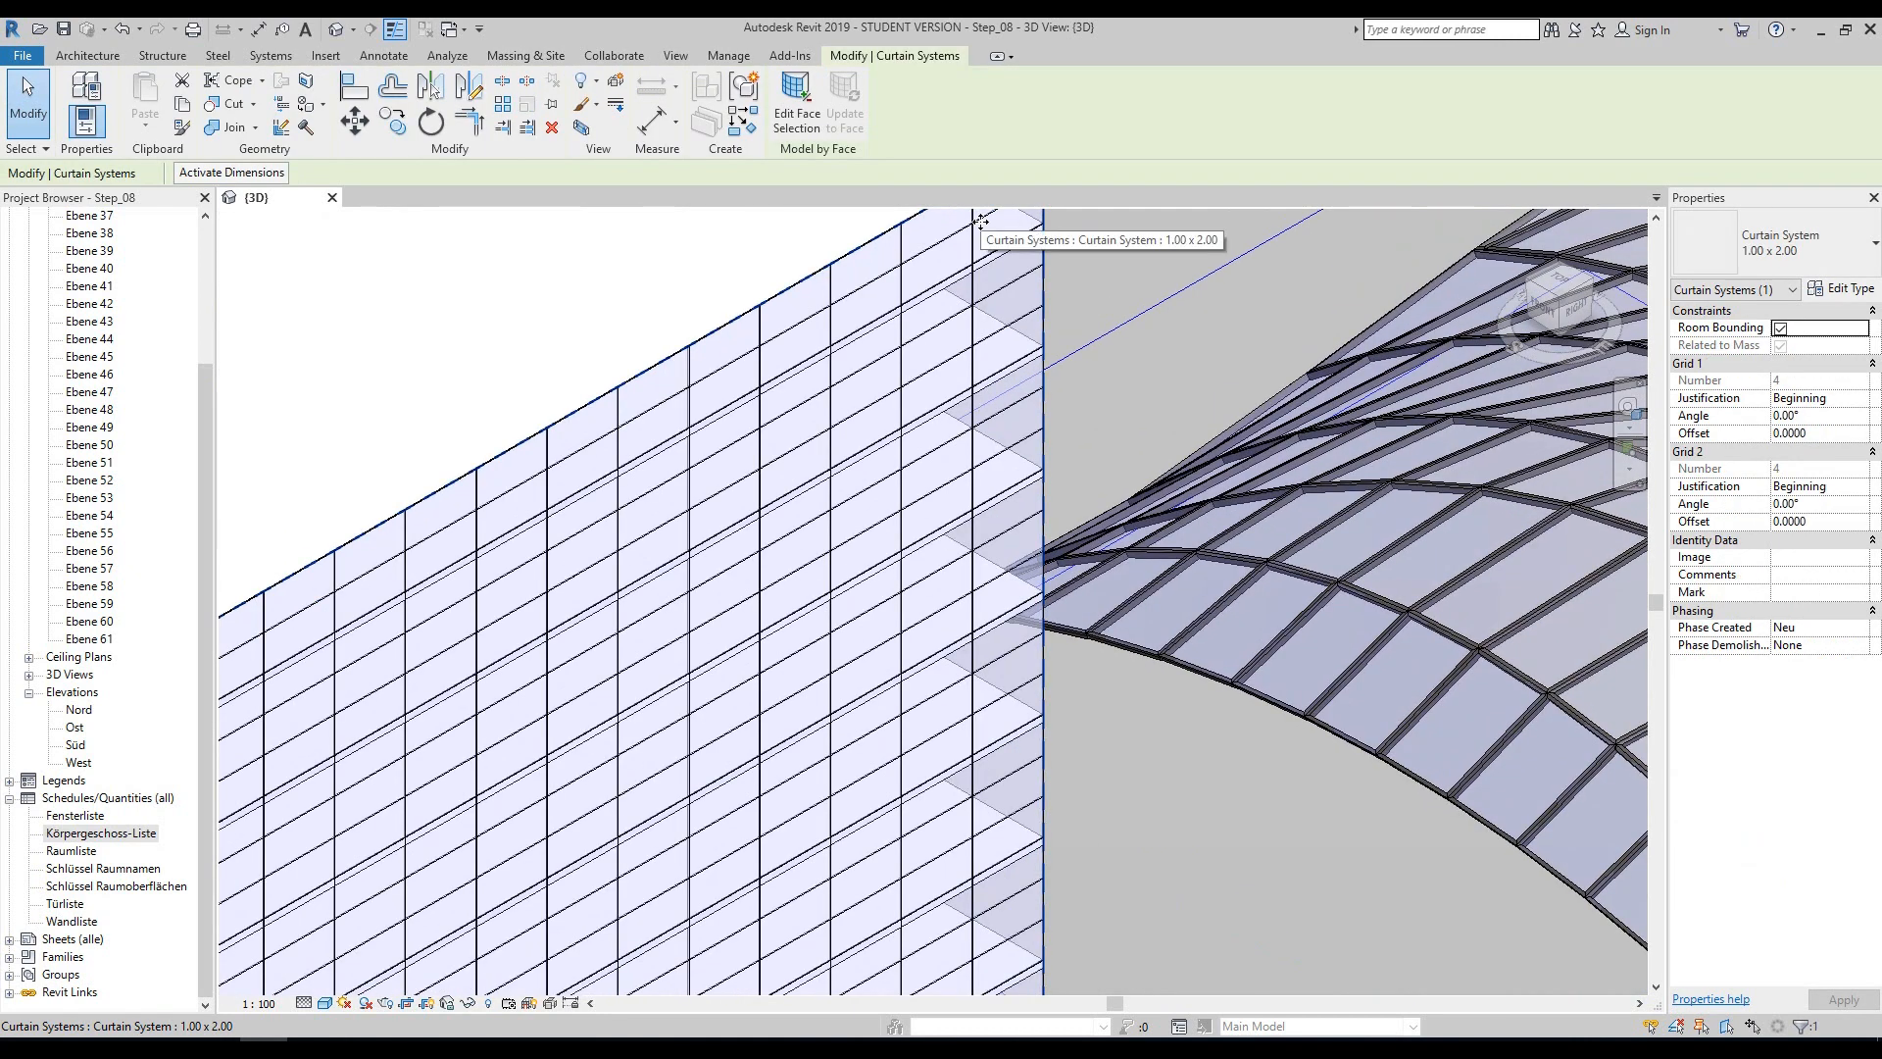
{"action": "scroll", "coordinate": [790, 576], "scroll_direction": "down", "scroll_amount": 5}
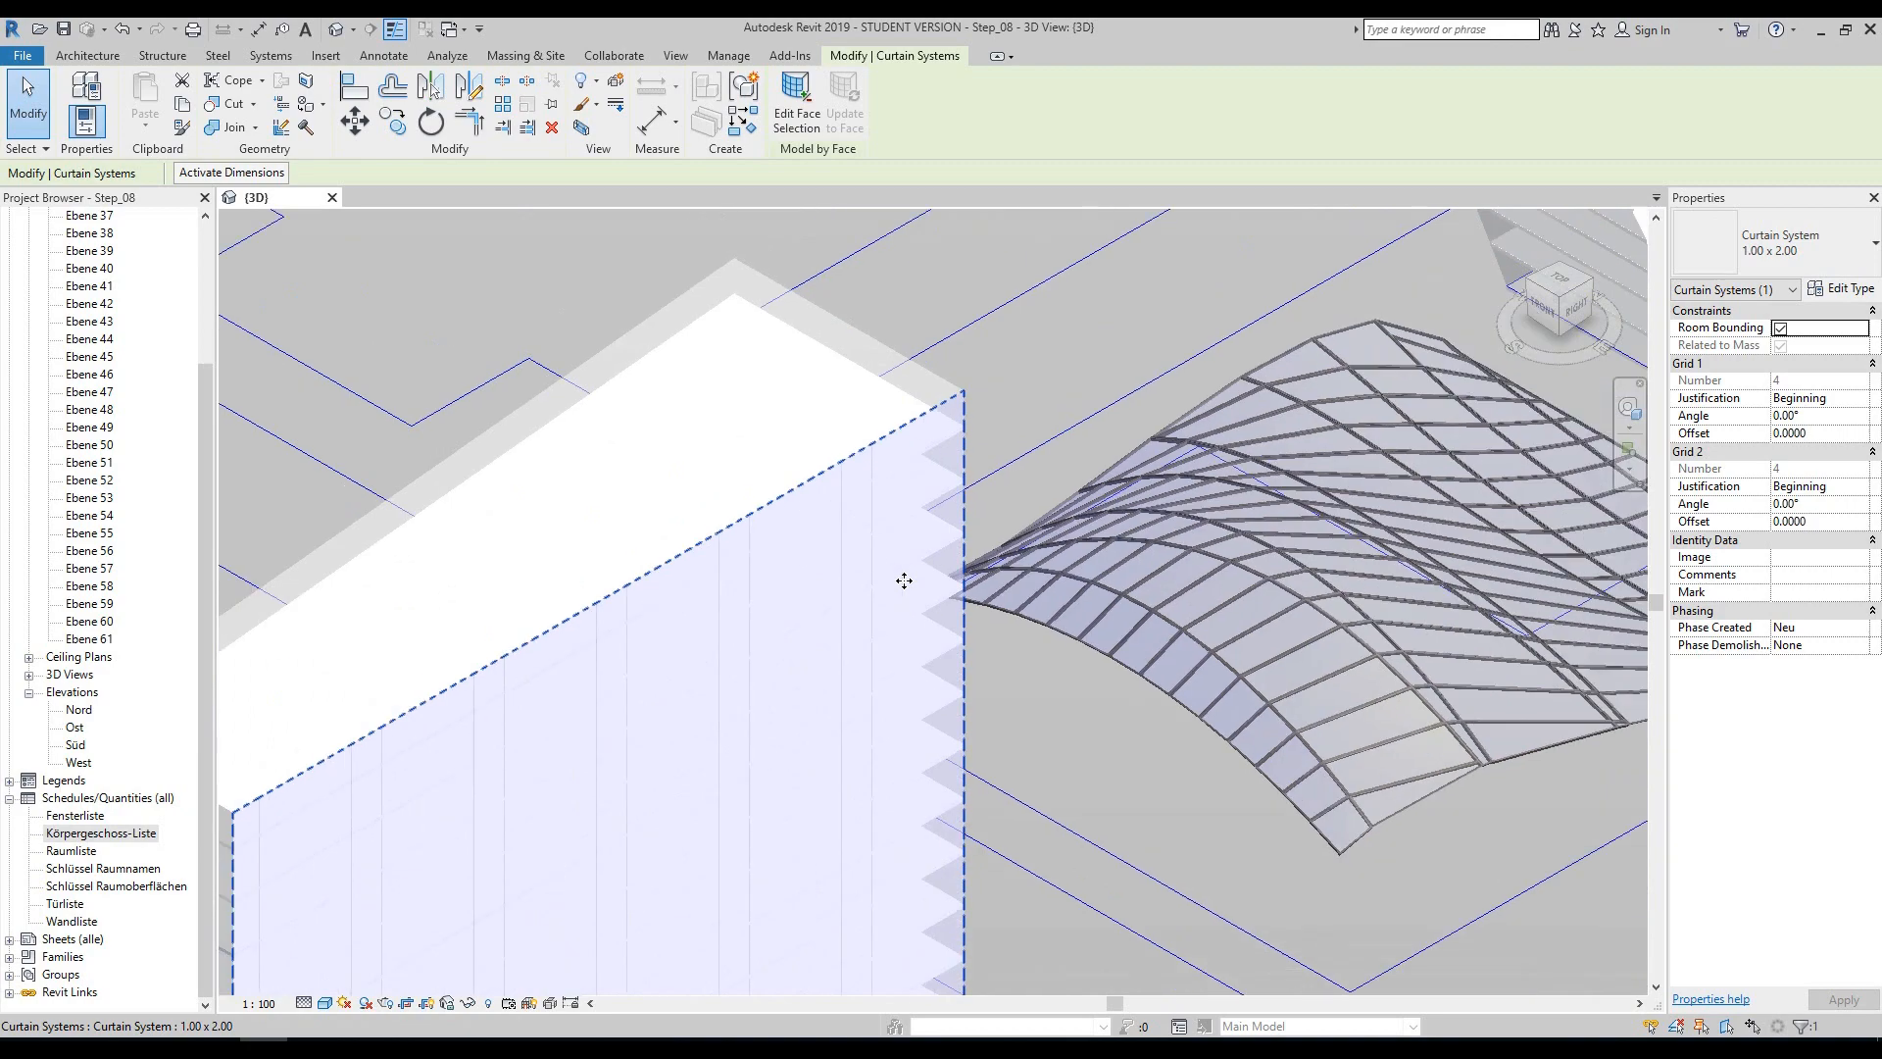
{"action": "scroll", "coordinate": [935, 608], "scroll_direction": "down", "scroll_amount": 2}
{"action": "left_click", "coordinate": [974, 529]}
- Create a roof by face of type Ziegel - Eindeckung on the sloped top of the small tapered tower Körper 1
{"action": "middle_click_drag", "start_coordinate": [974, 530], "coordinate": [859, 656], "text": "shift"}
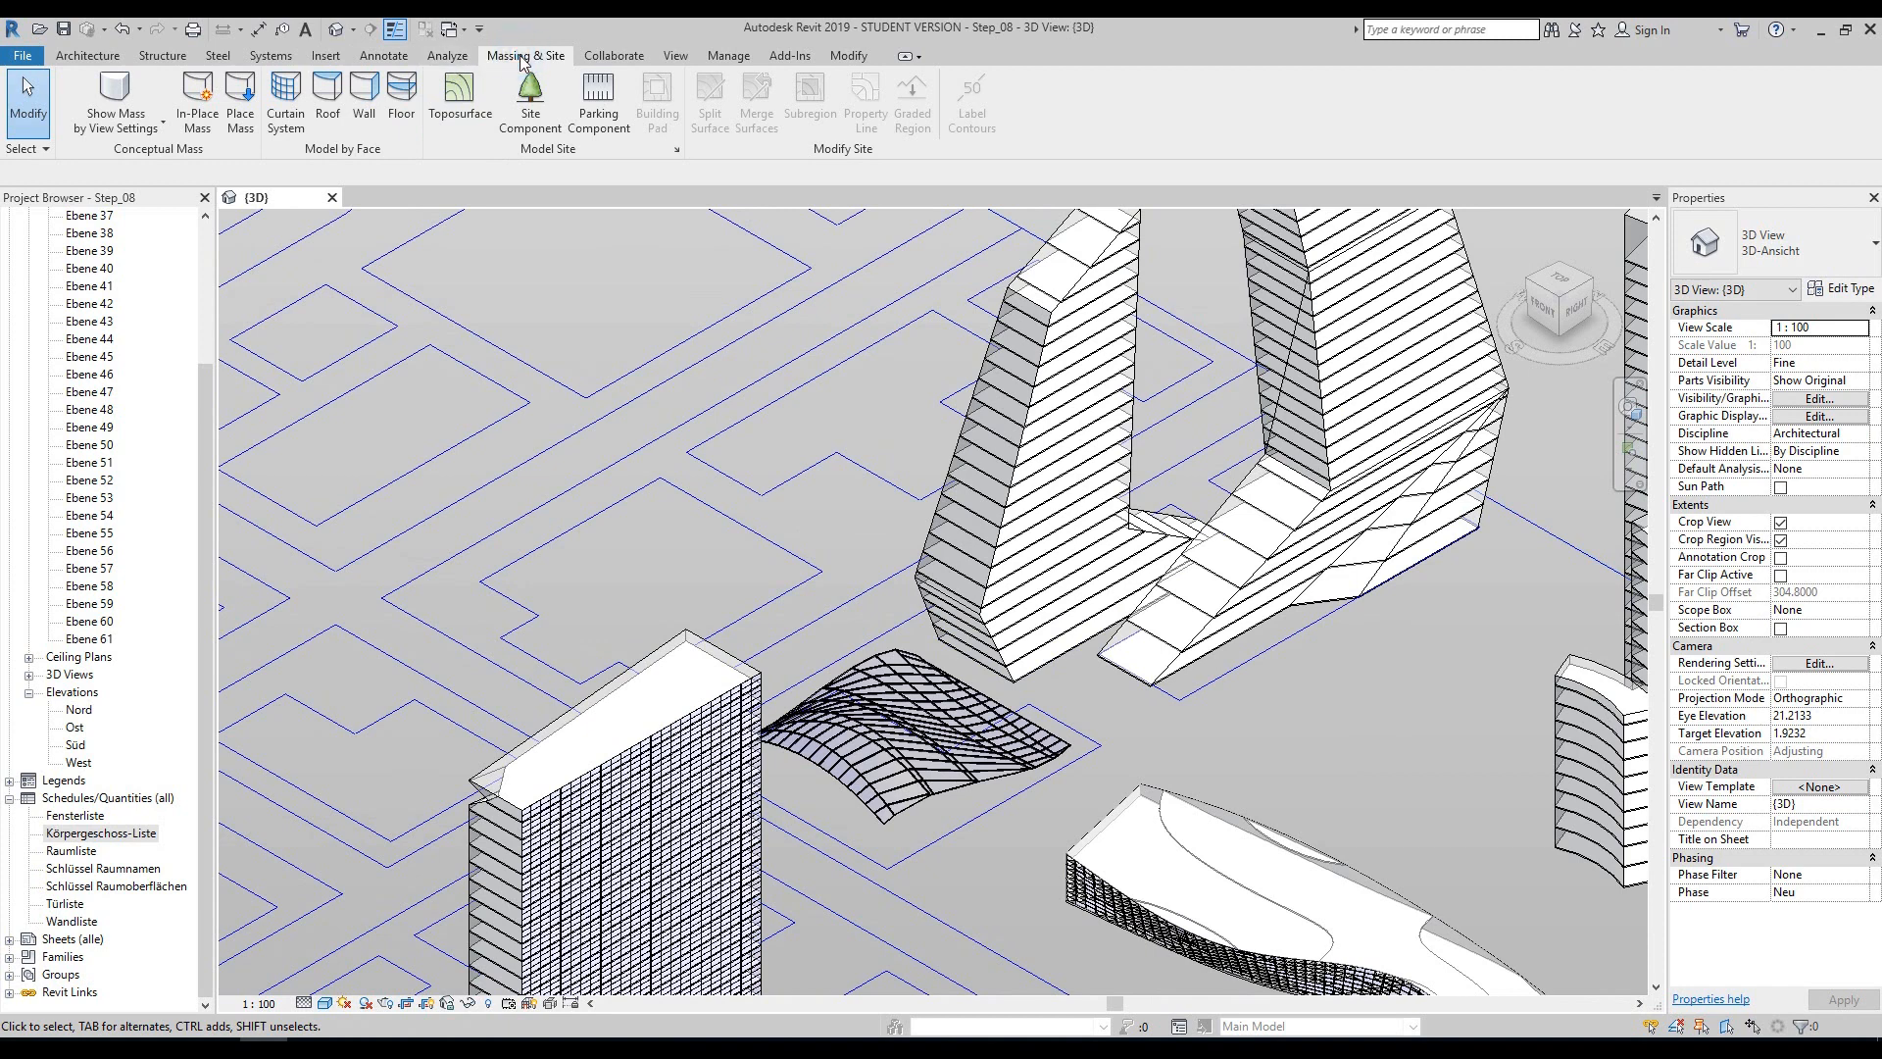
{"action": "left_click", "coordinate": [331, 93]}
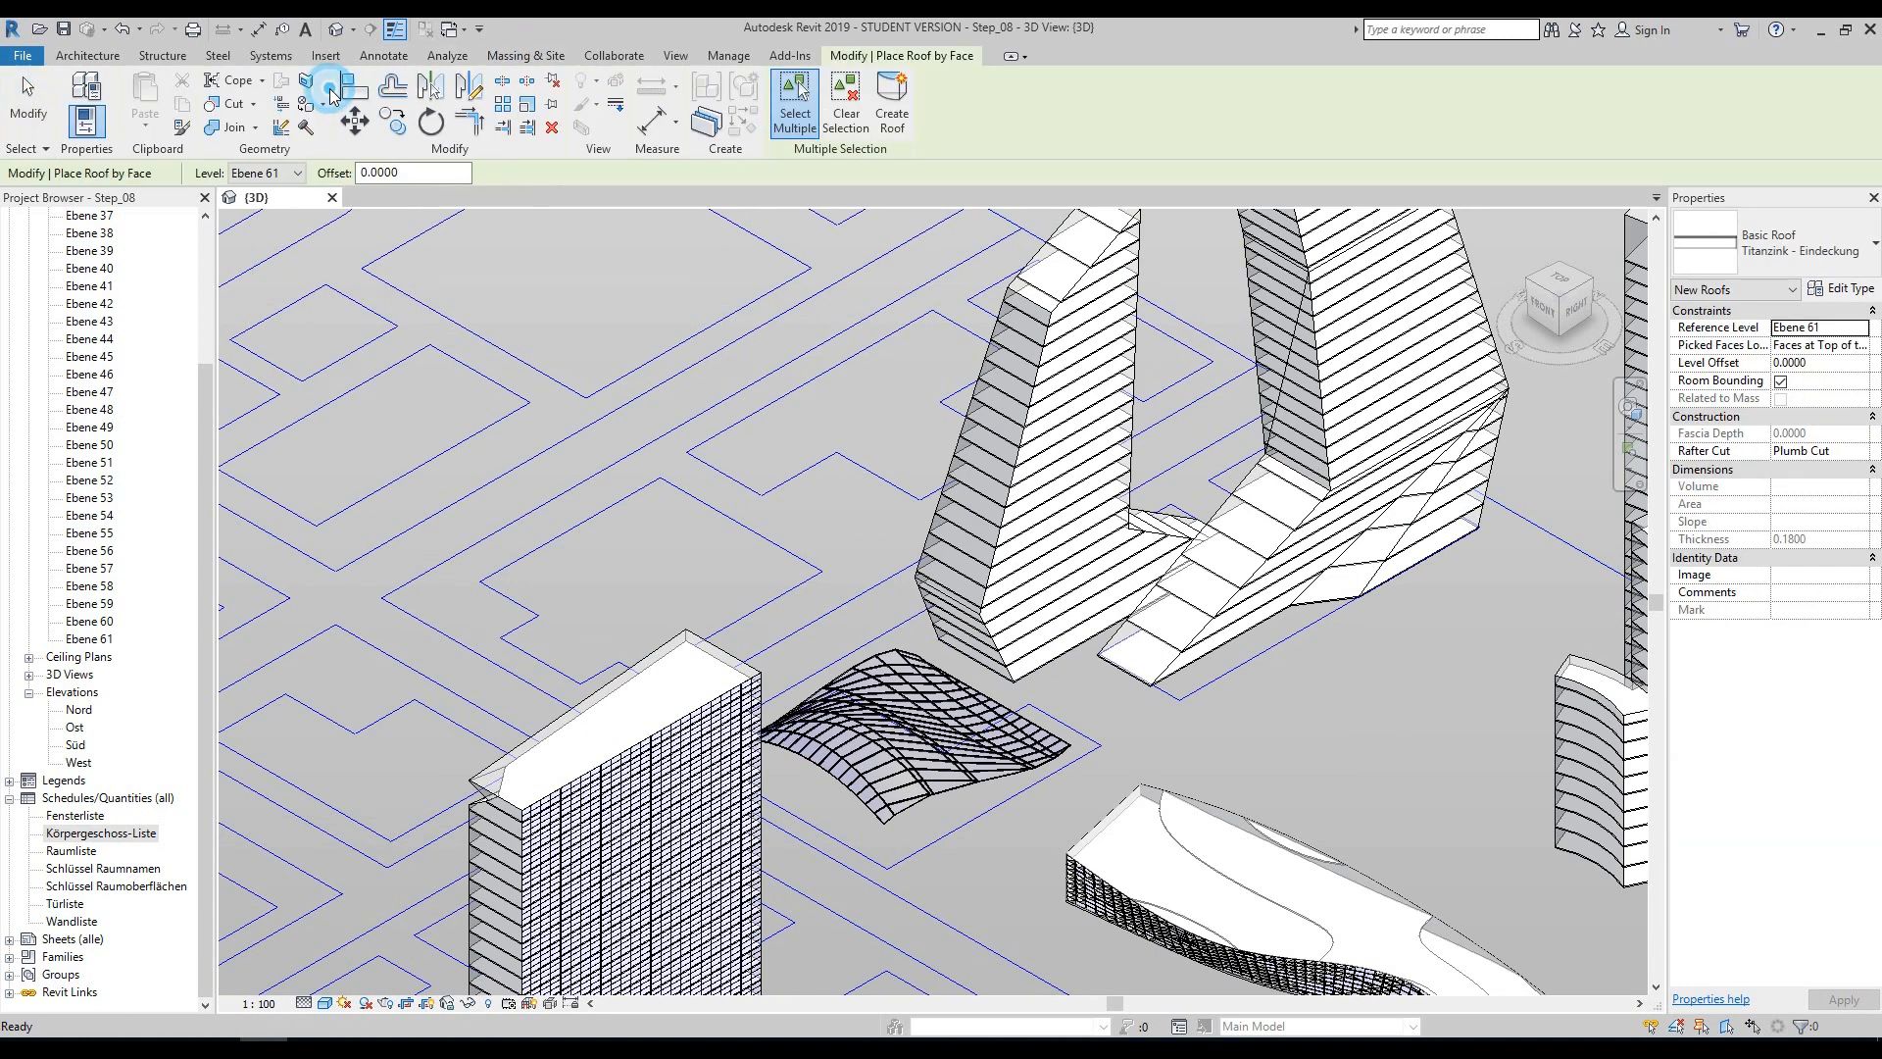
{"action": "left_click", "coordinate": [1820, 236]}
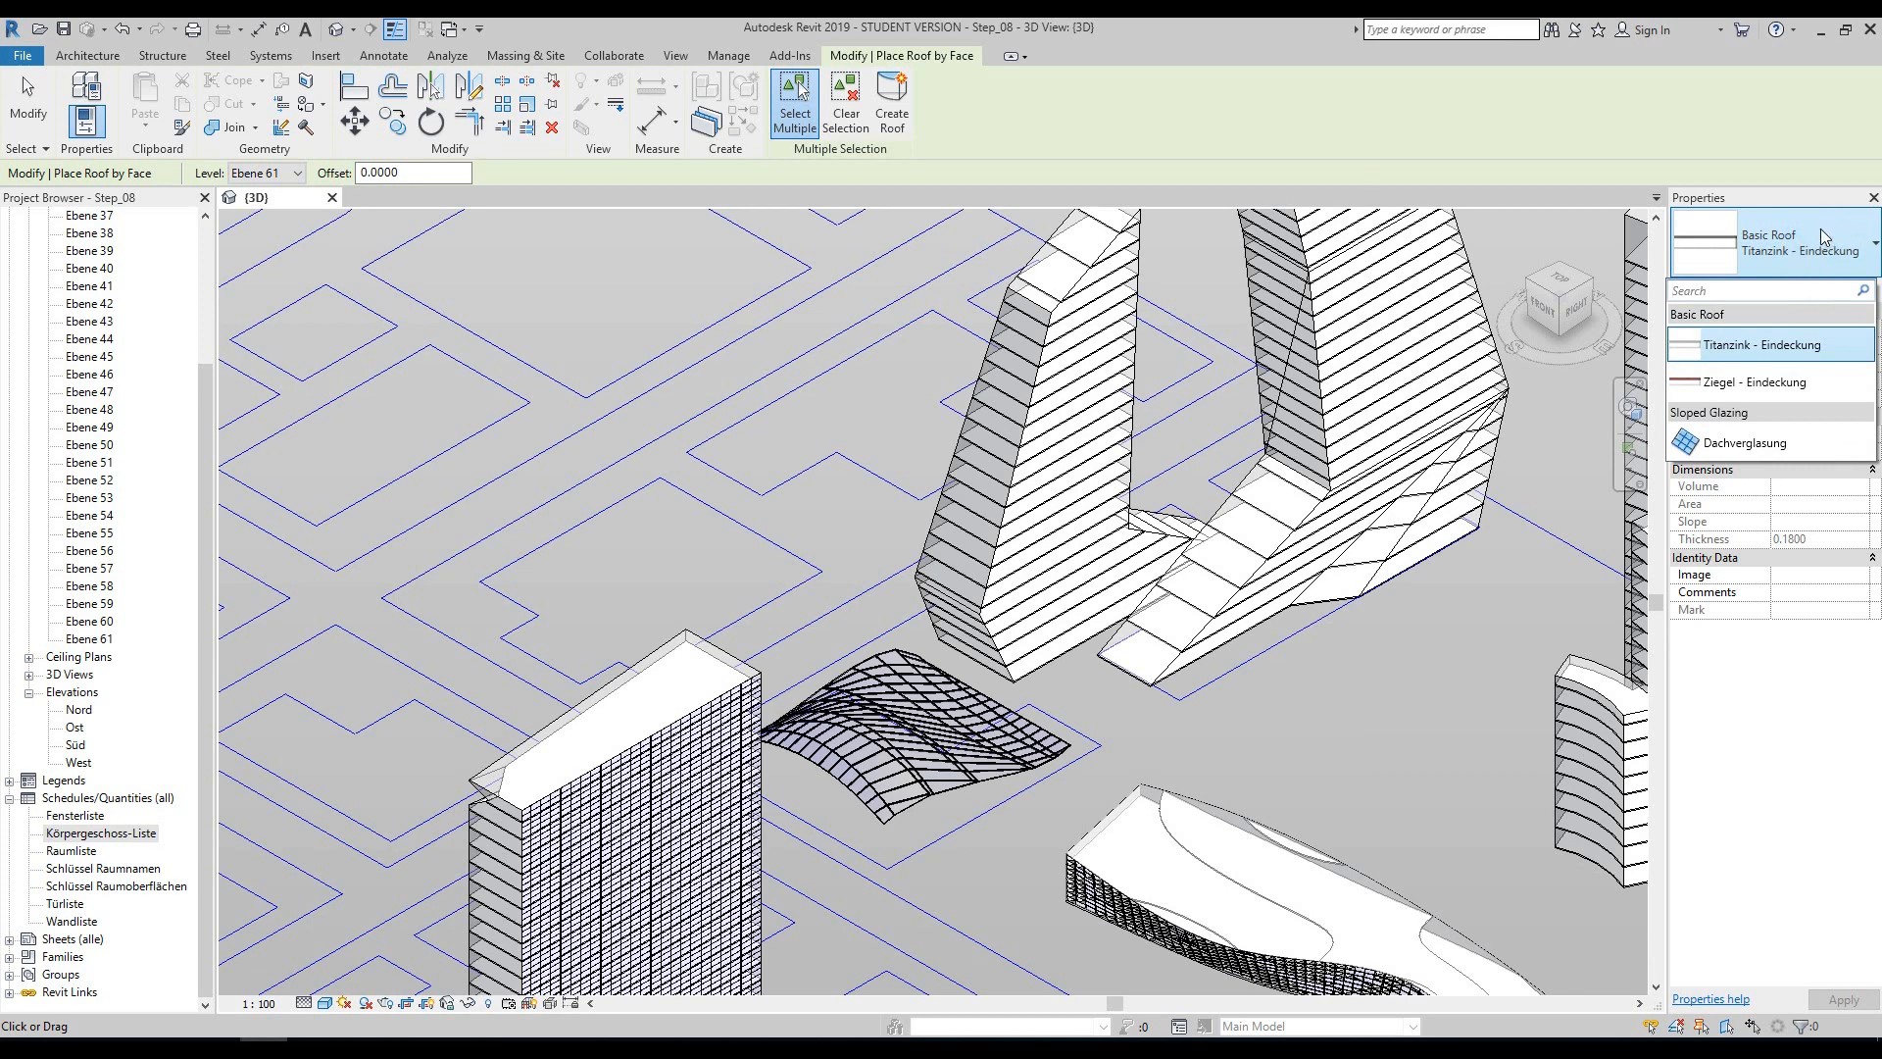
{"action": "left_click", "coordinate": [1730, 391]}
{"action": "middle_click_drag", "start_coordinate": [1191, 294], "coordinate": [1123, 578]}
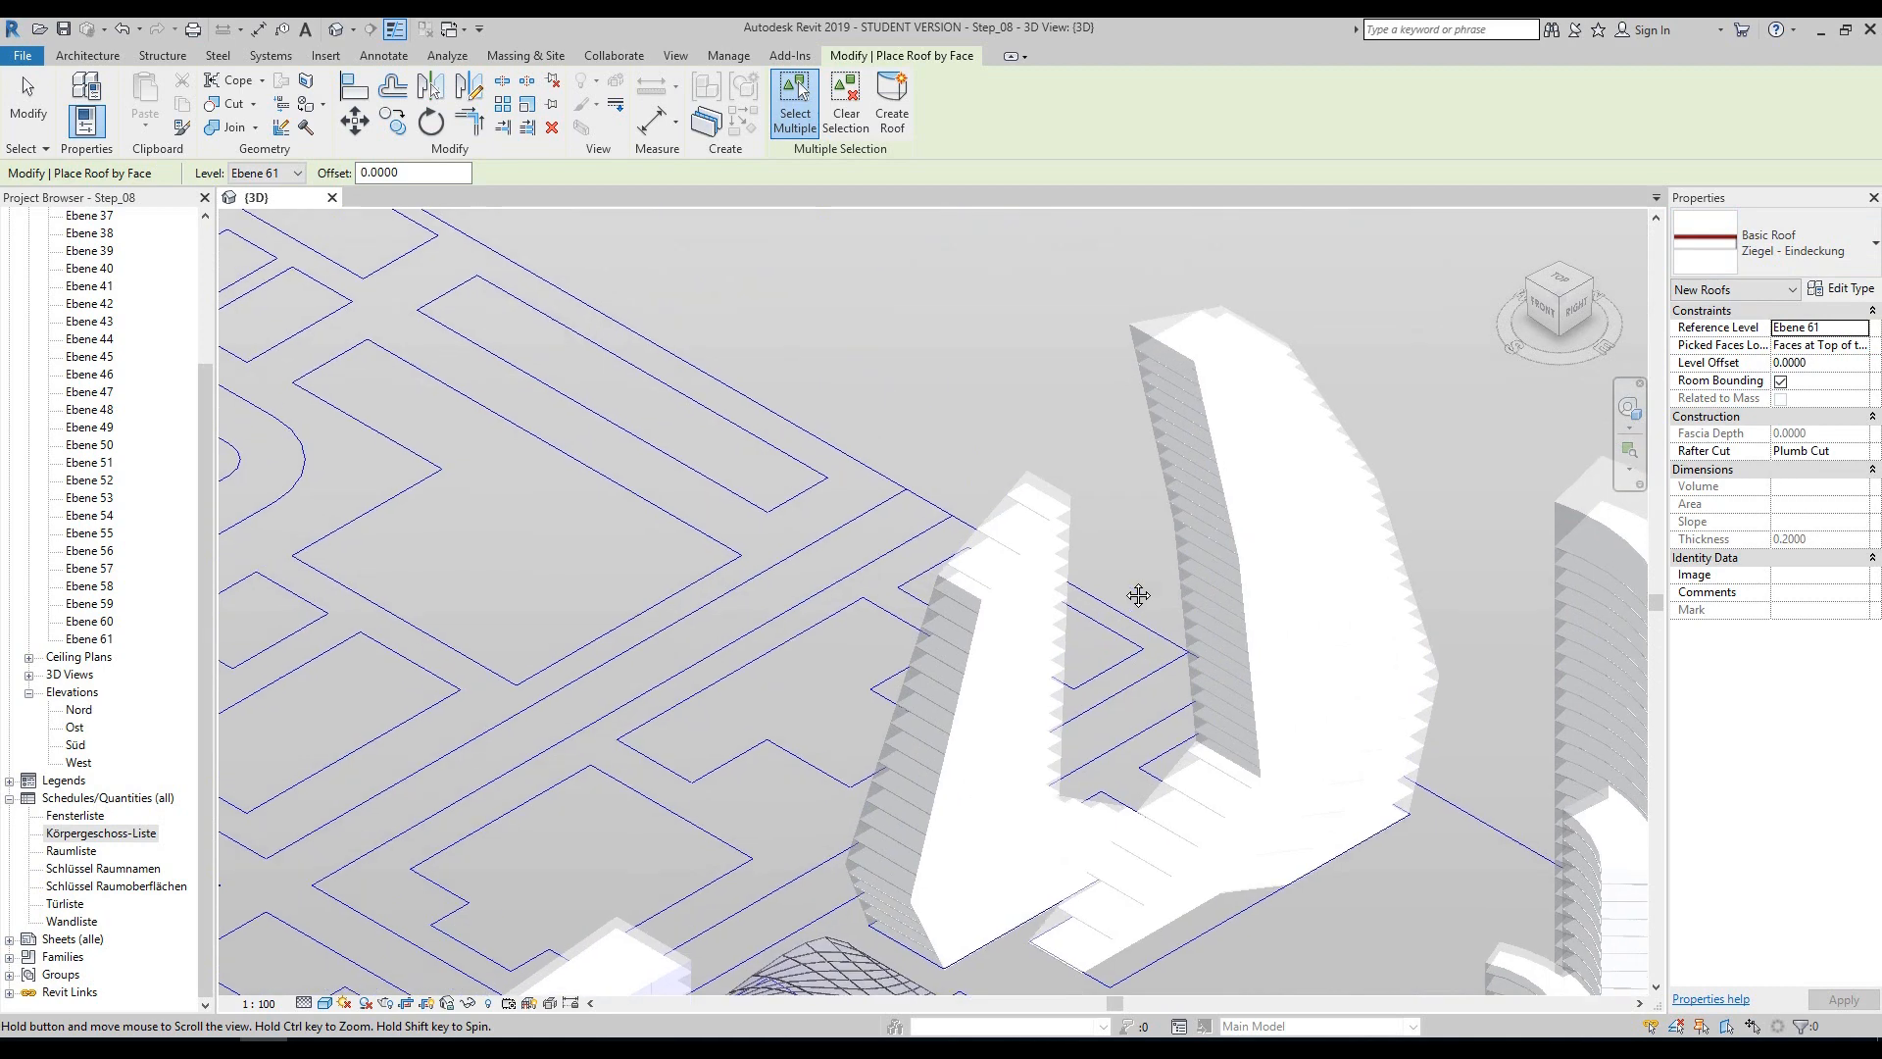
{"action": "scroll", "coordinate": [1120, 551], "scroll_direction": "up", "scroll_amount": 1}
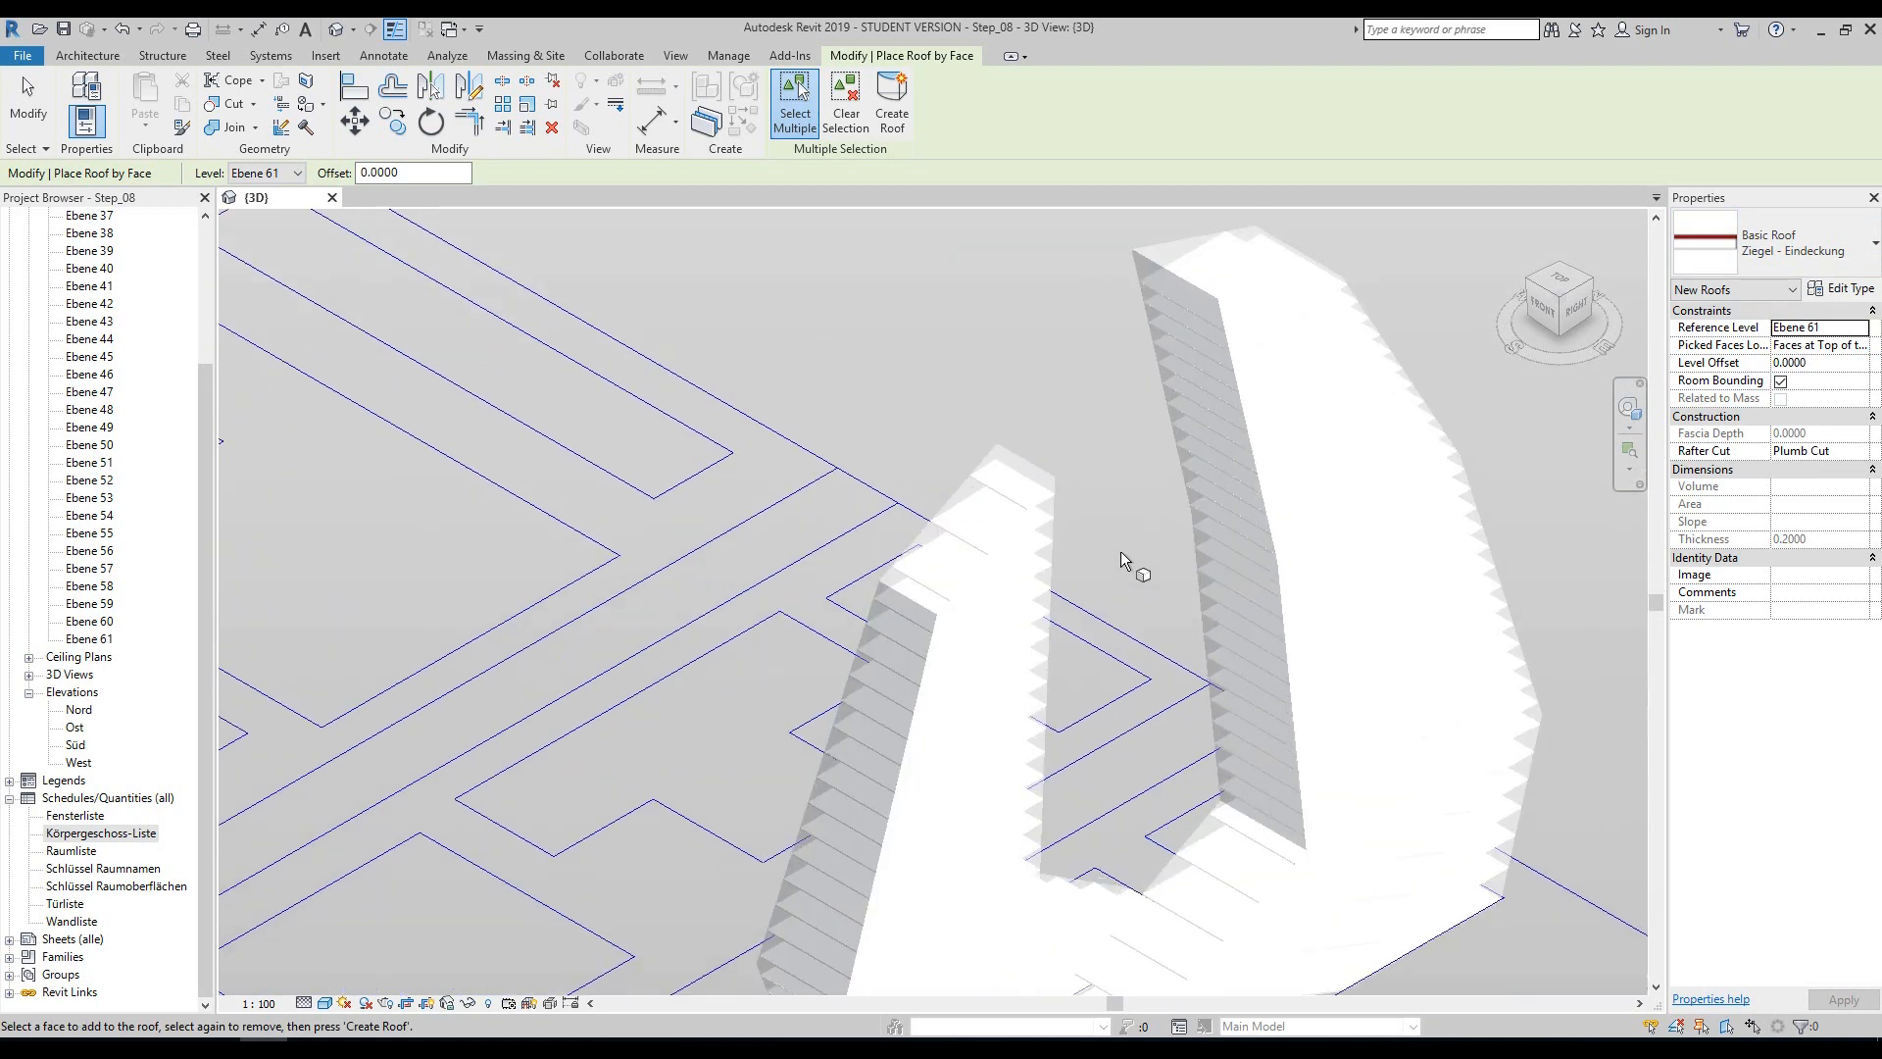
{"action": "left_click", "coordinate": [1007, 473]}
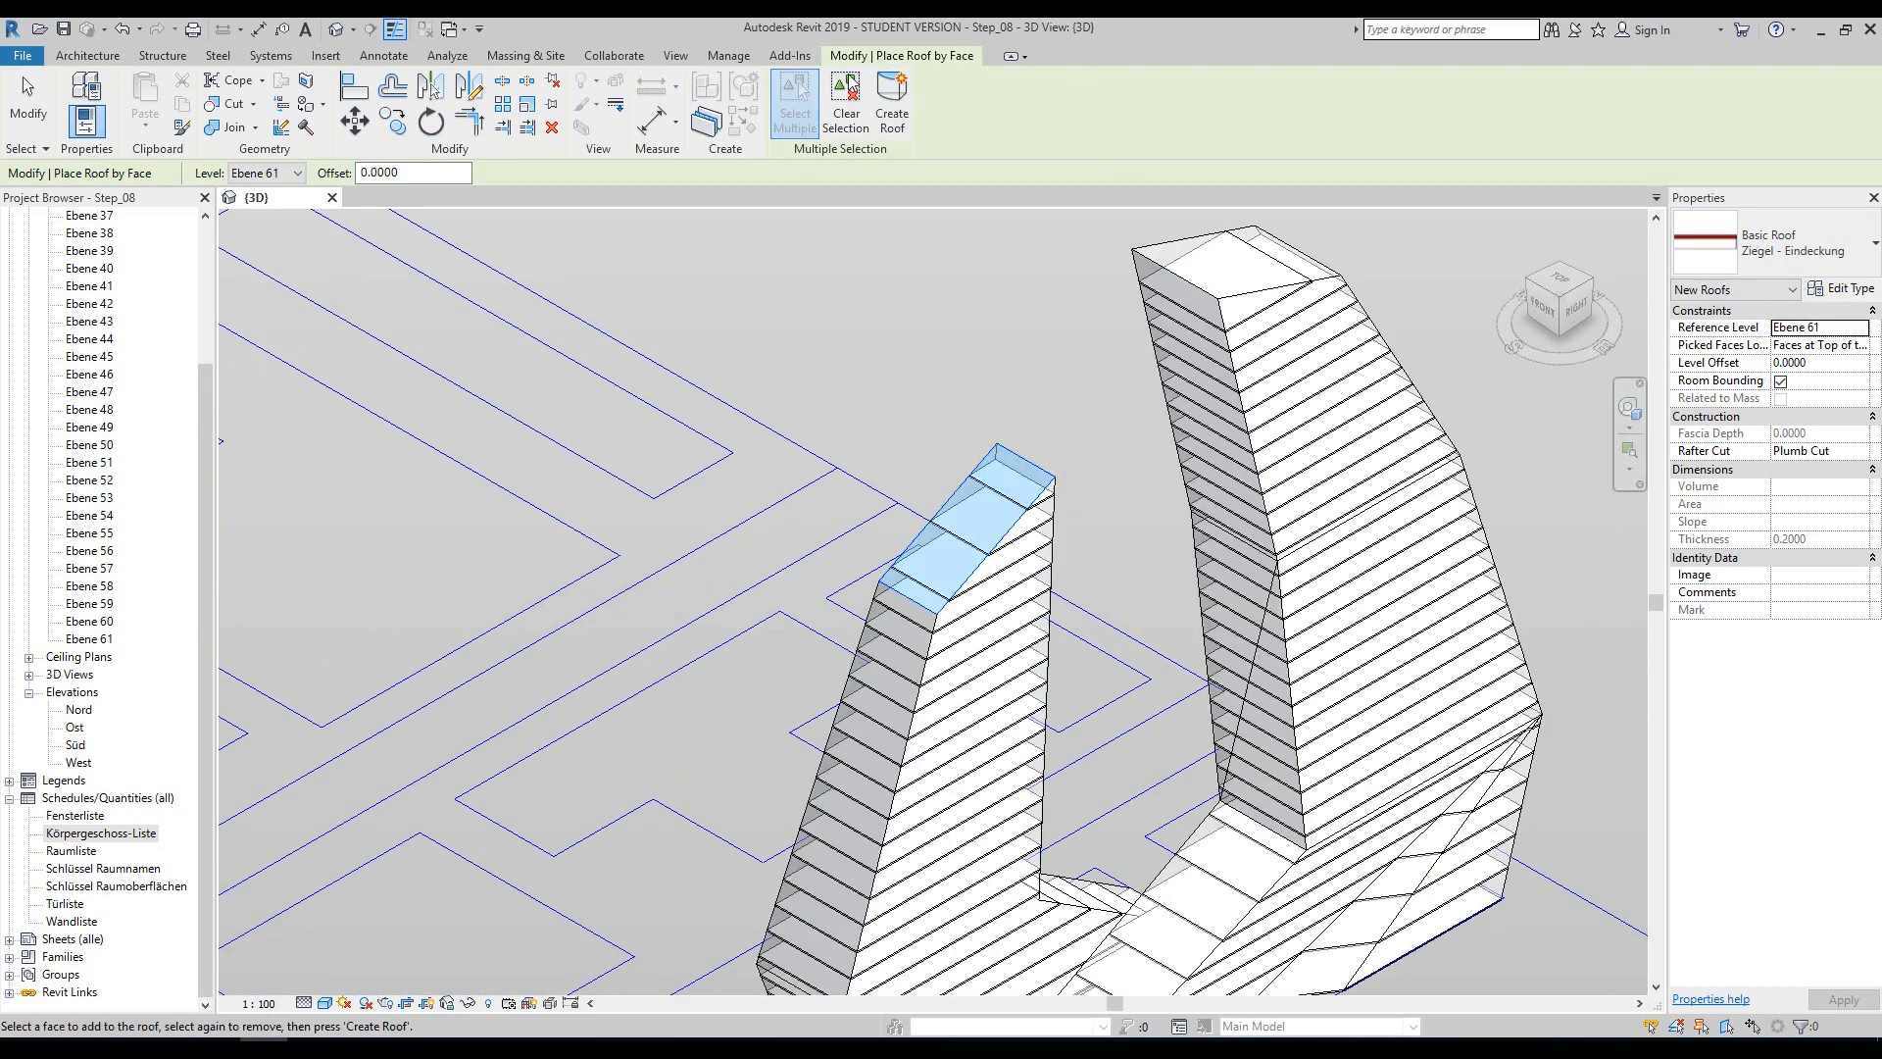
{"action": "left_click", "coordinate": [893, 98]}
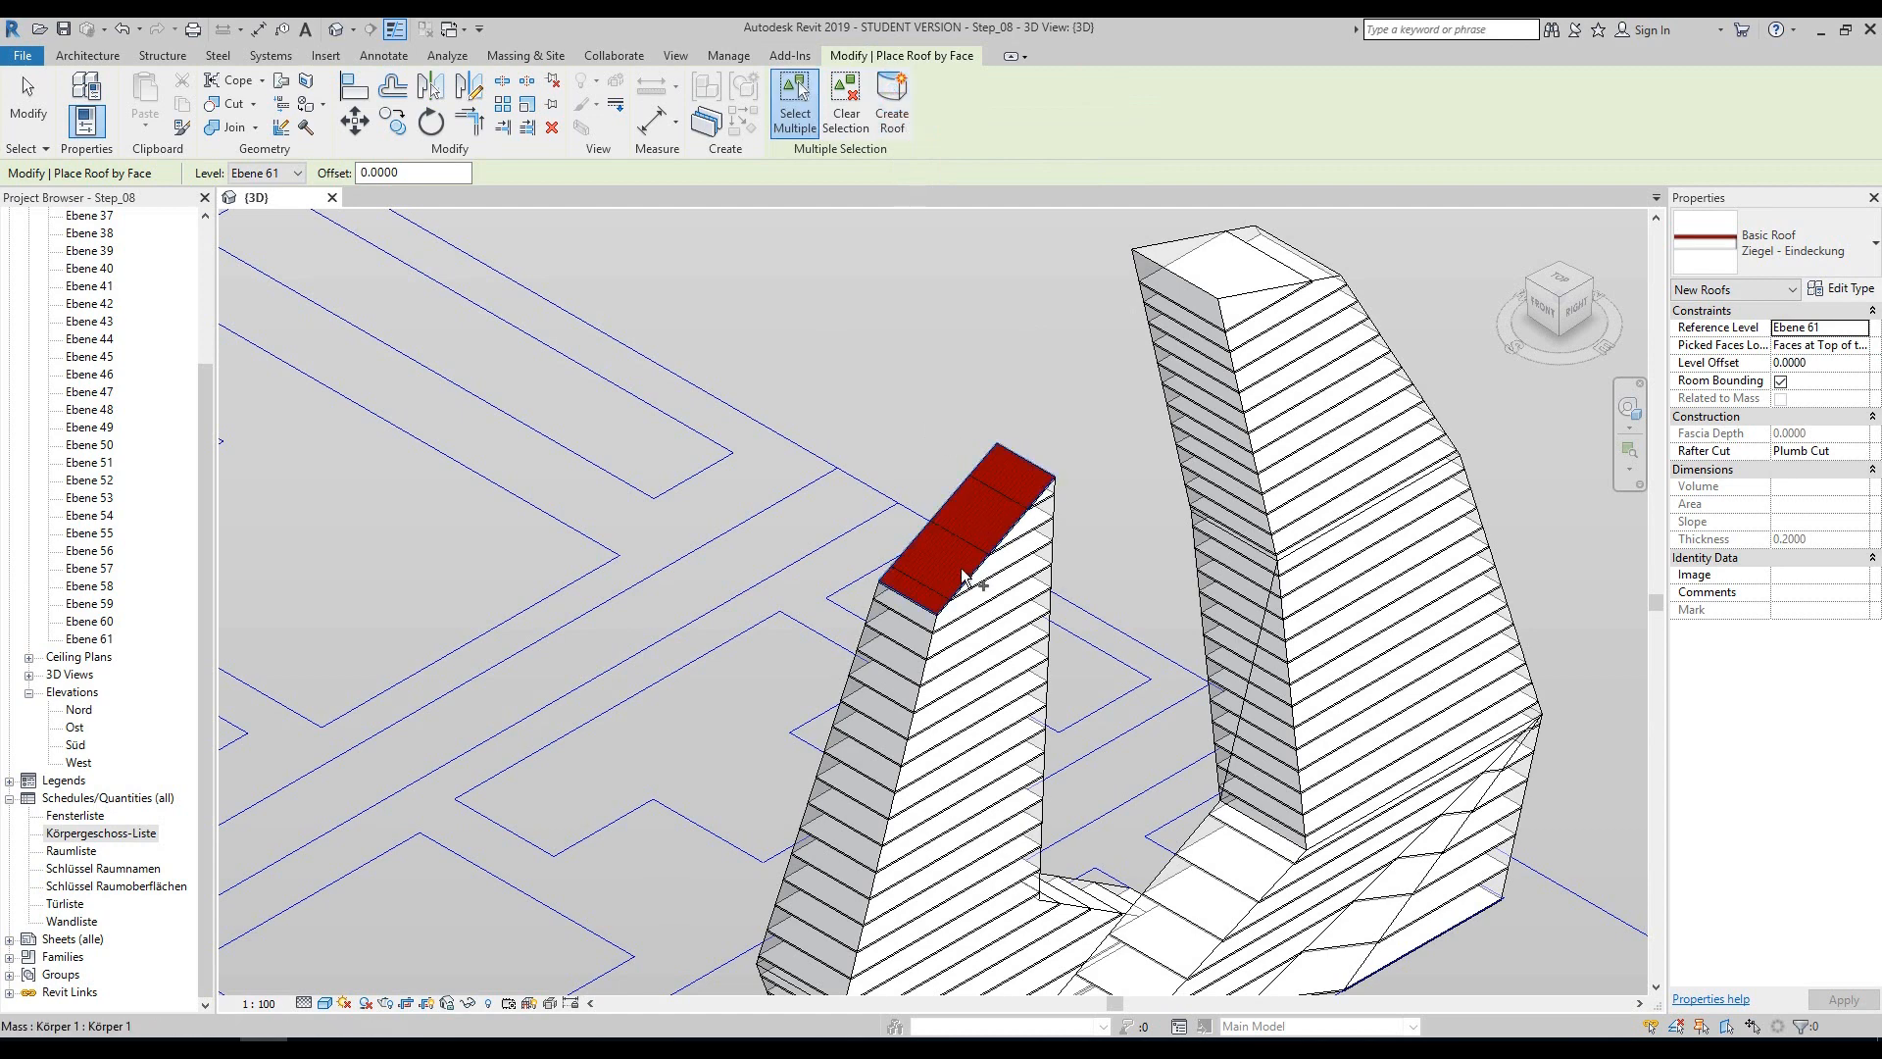
- Create Ziegel - Eindeckung roofs on the top faces of the tall tapered tower and the highest curved tower, and end the roof placement
{"action": "scroll", "coordinate": [980, 561], "scroll_direction": "up", "scroll_amount": 5}
{"action": "scroll", "coordinate": [855, 639], "scroll_direction": "down", "scroll_amount": 6}
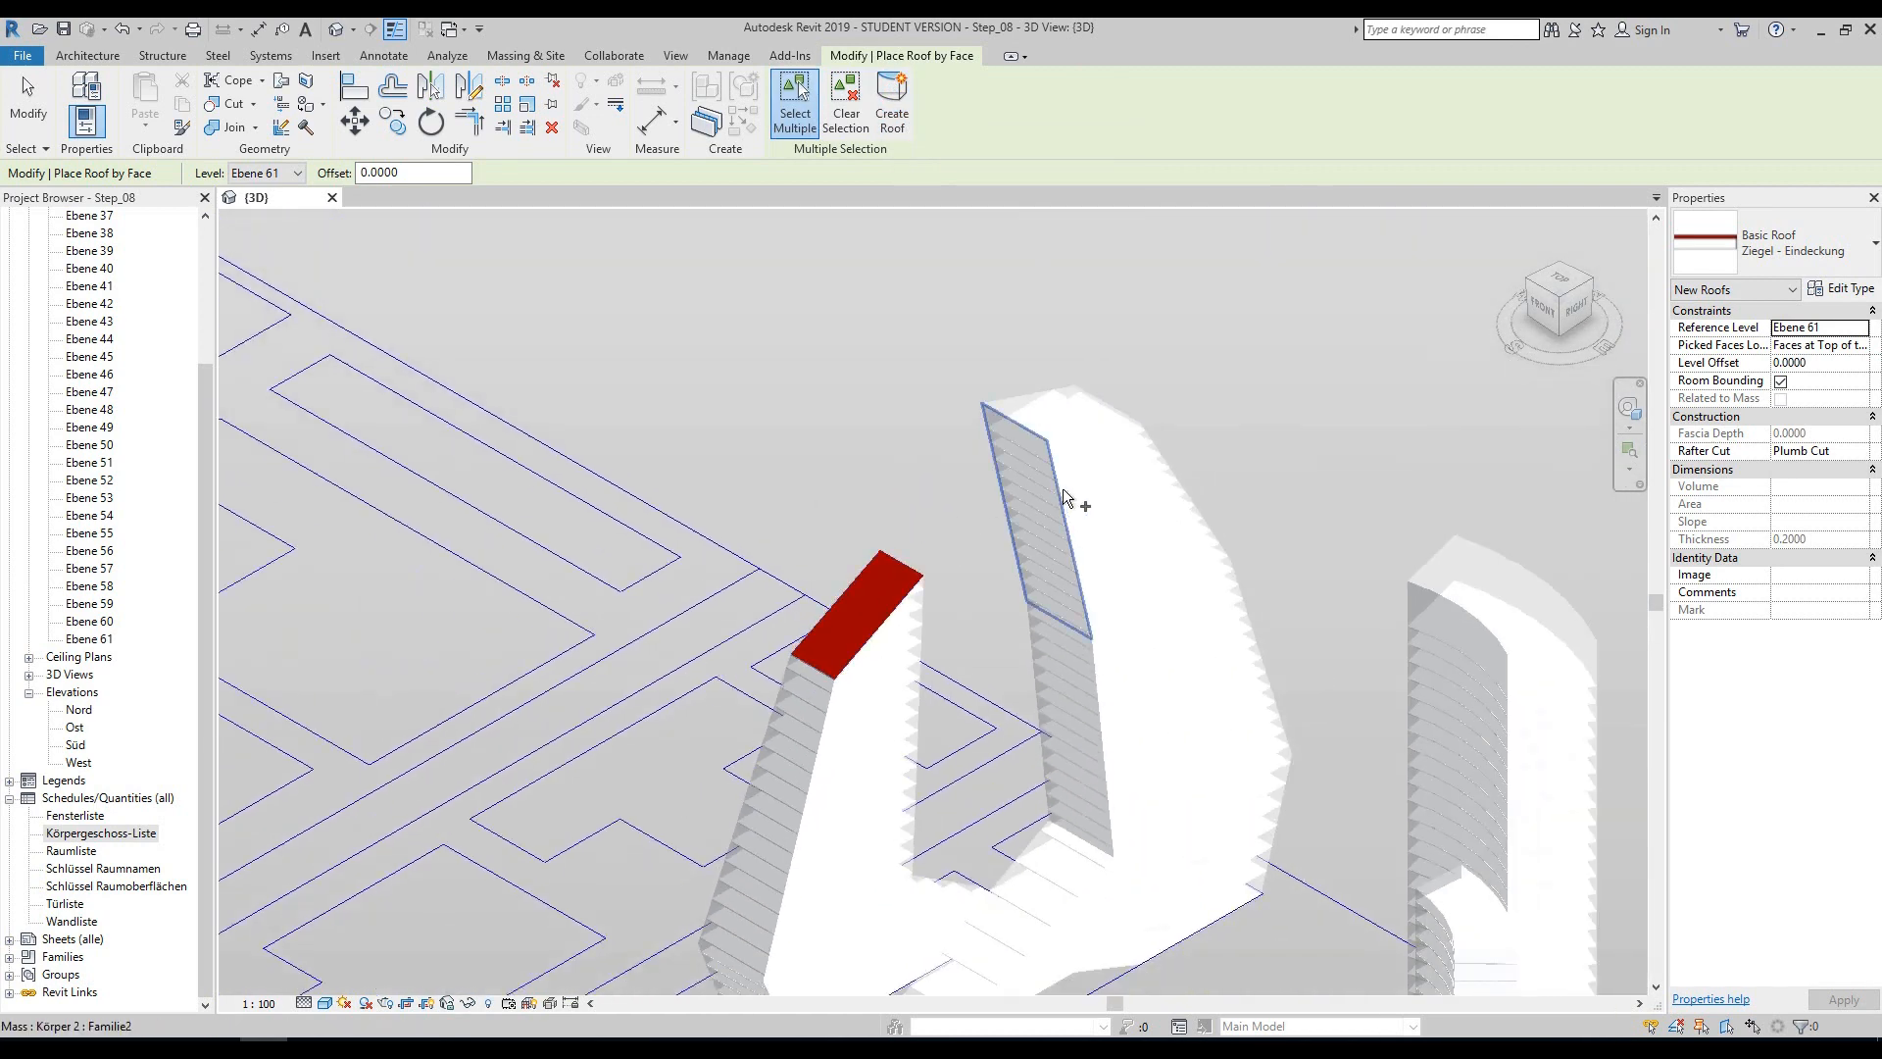
{"action": "scroll", "coordinate": [1065, 497], "scroll_direction": "up", "scroll_amount": 2}
{"action": "left_click", "coordinate": [1059, 407]}
{"action": "left_click", "coordinate": [892, 98]}
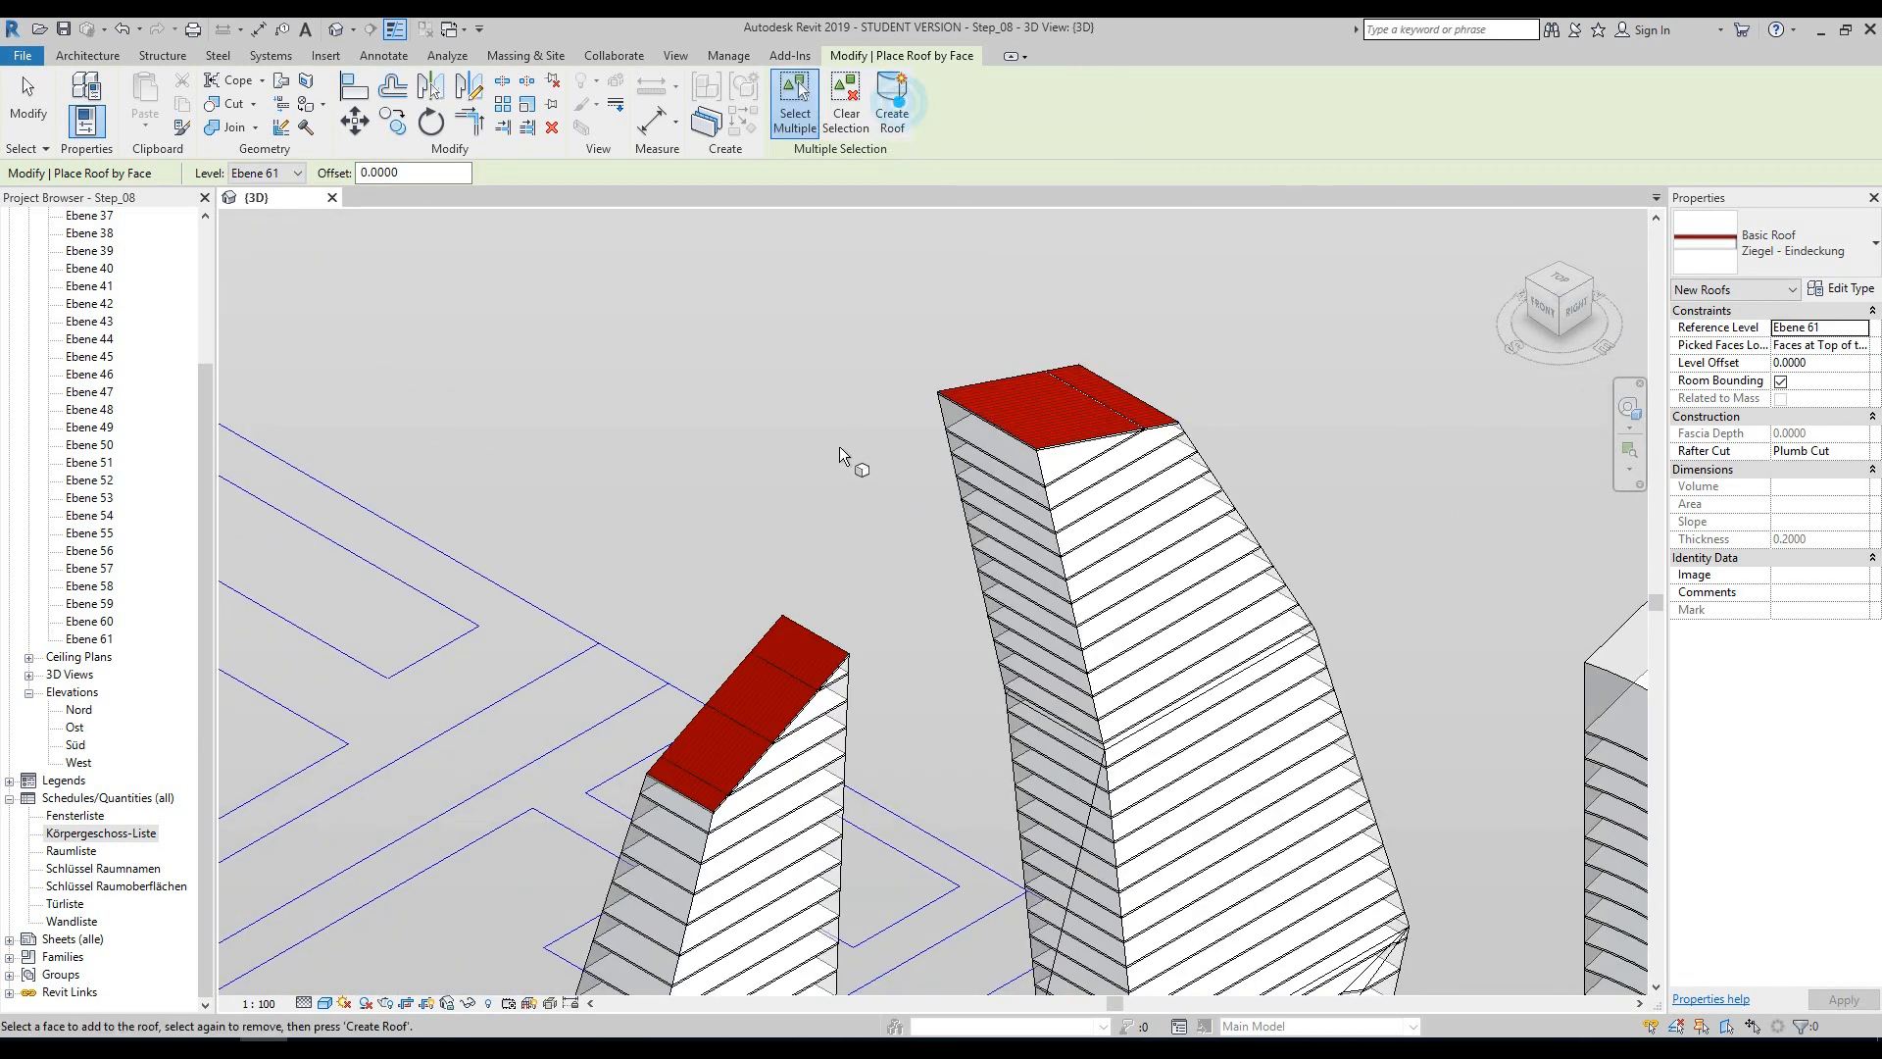
{"action": "scroll", "coordinate": [840, 456], "scroll_direction": "down", "scroll_amount": 2}
{"action": "left_click", "coordinate": [1422, 598]}
{"action": "left_click", "coordinate": [893, 98]}
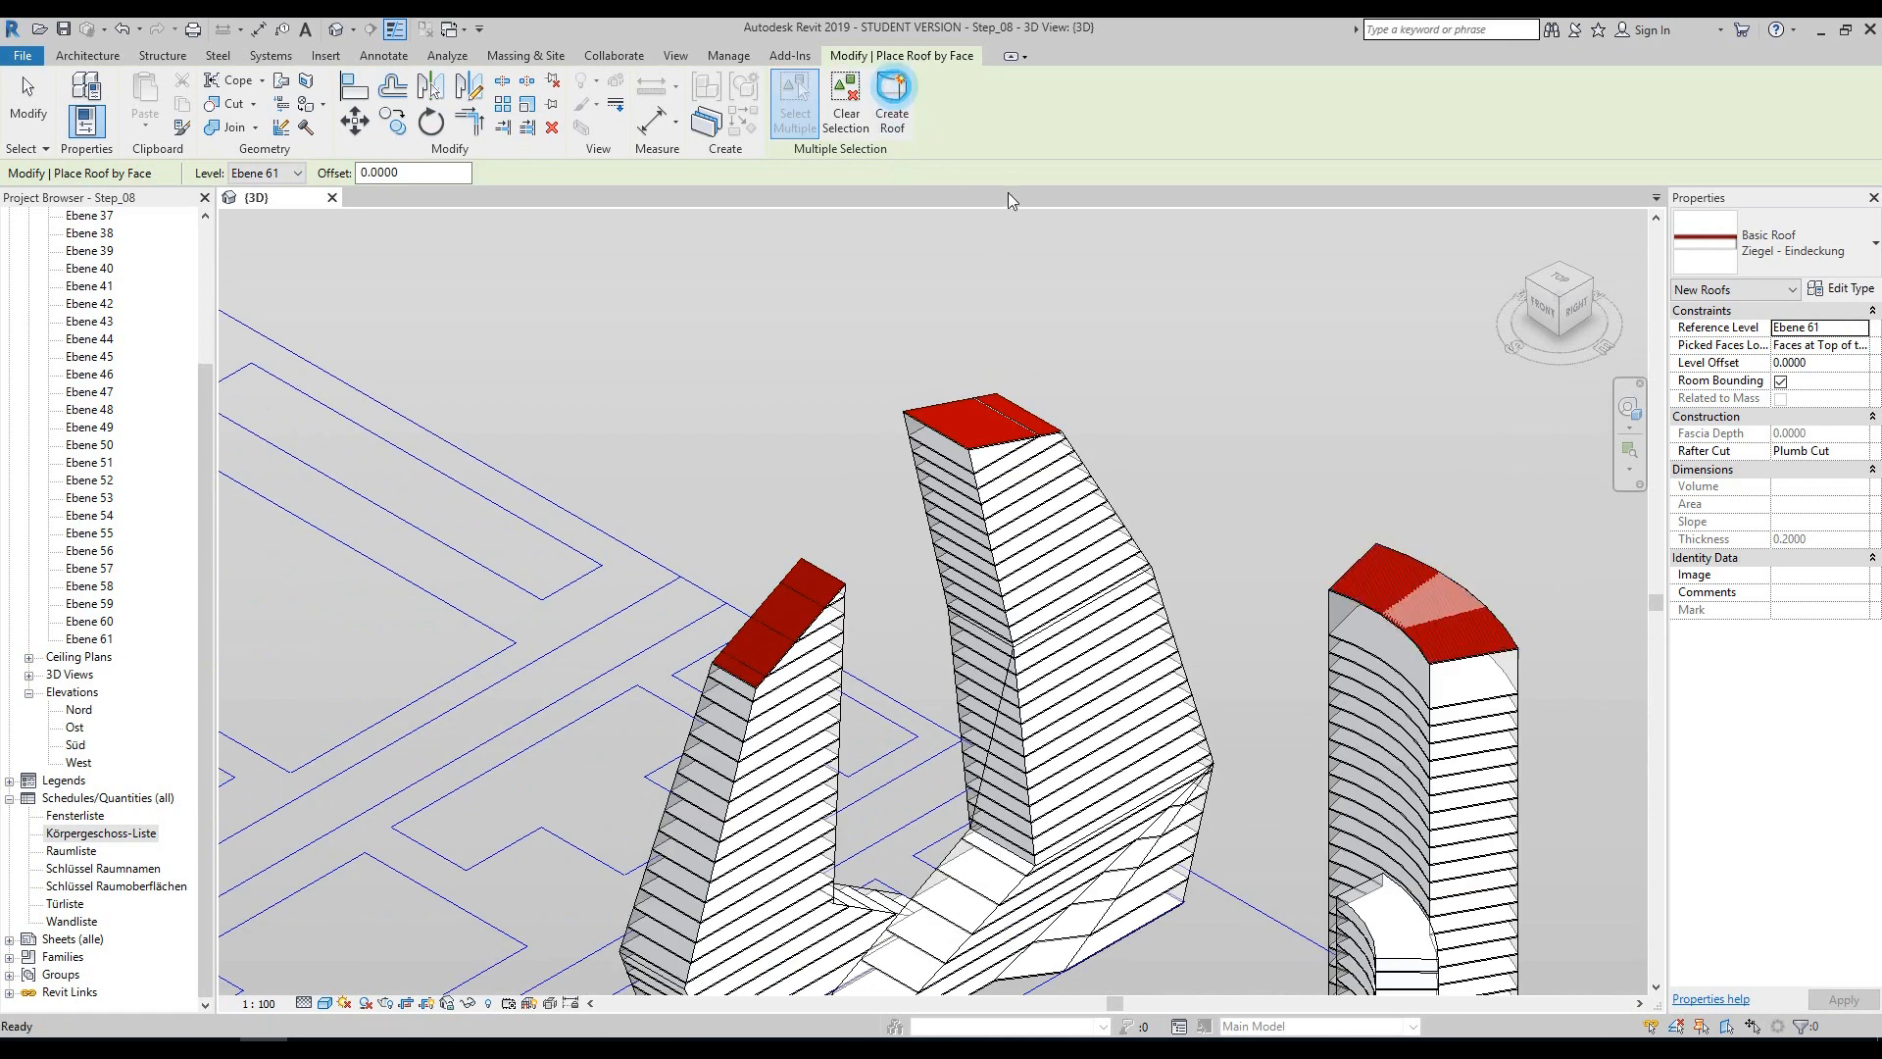
{"action": "key", "text": "Escape"}
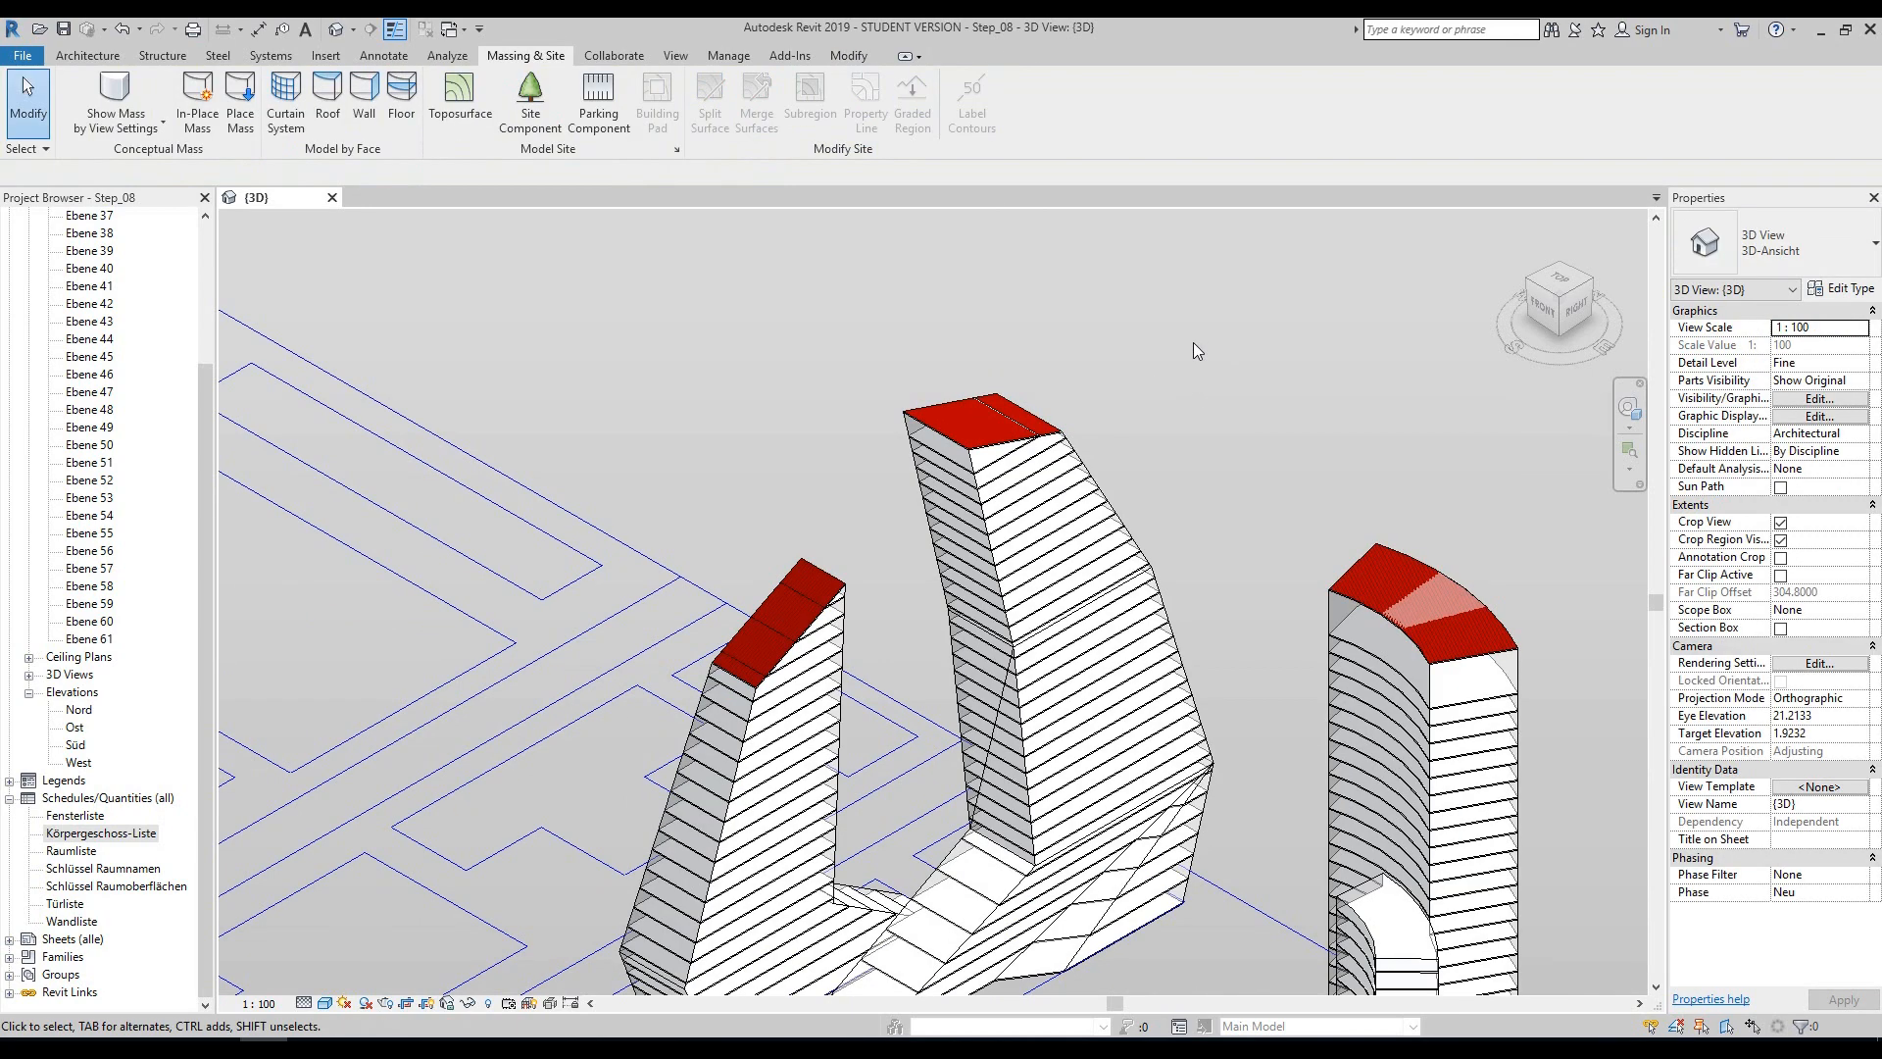
- Create a wall by face of type MW 24.0 WD 12.0 on the wide front face of mass Körper 1 and check it by selecting it
{"action": "scroll", "coordinate": [1303, 420], "scroll_direction": "down", "scroll_amount": 3}
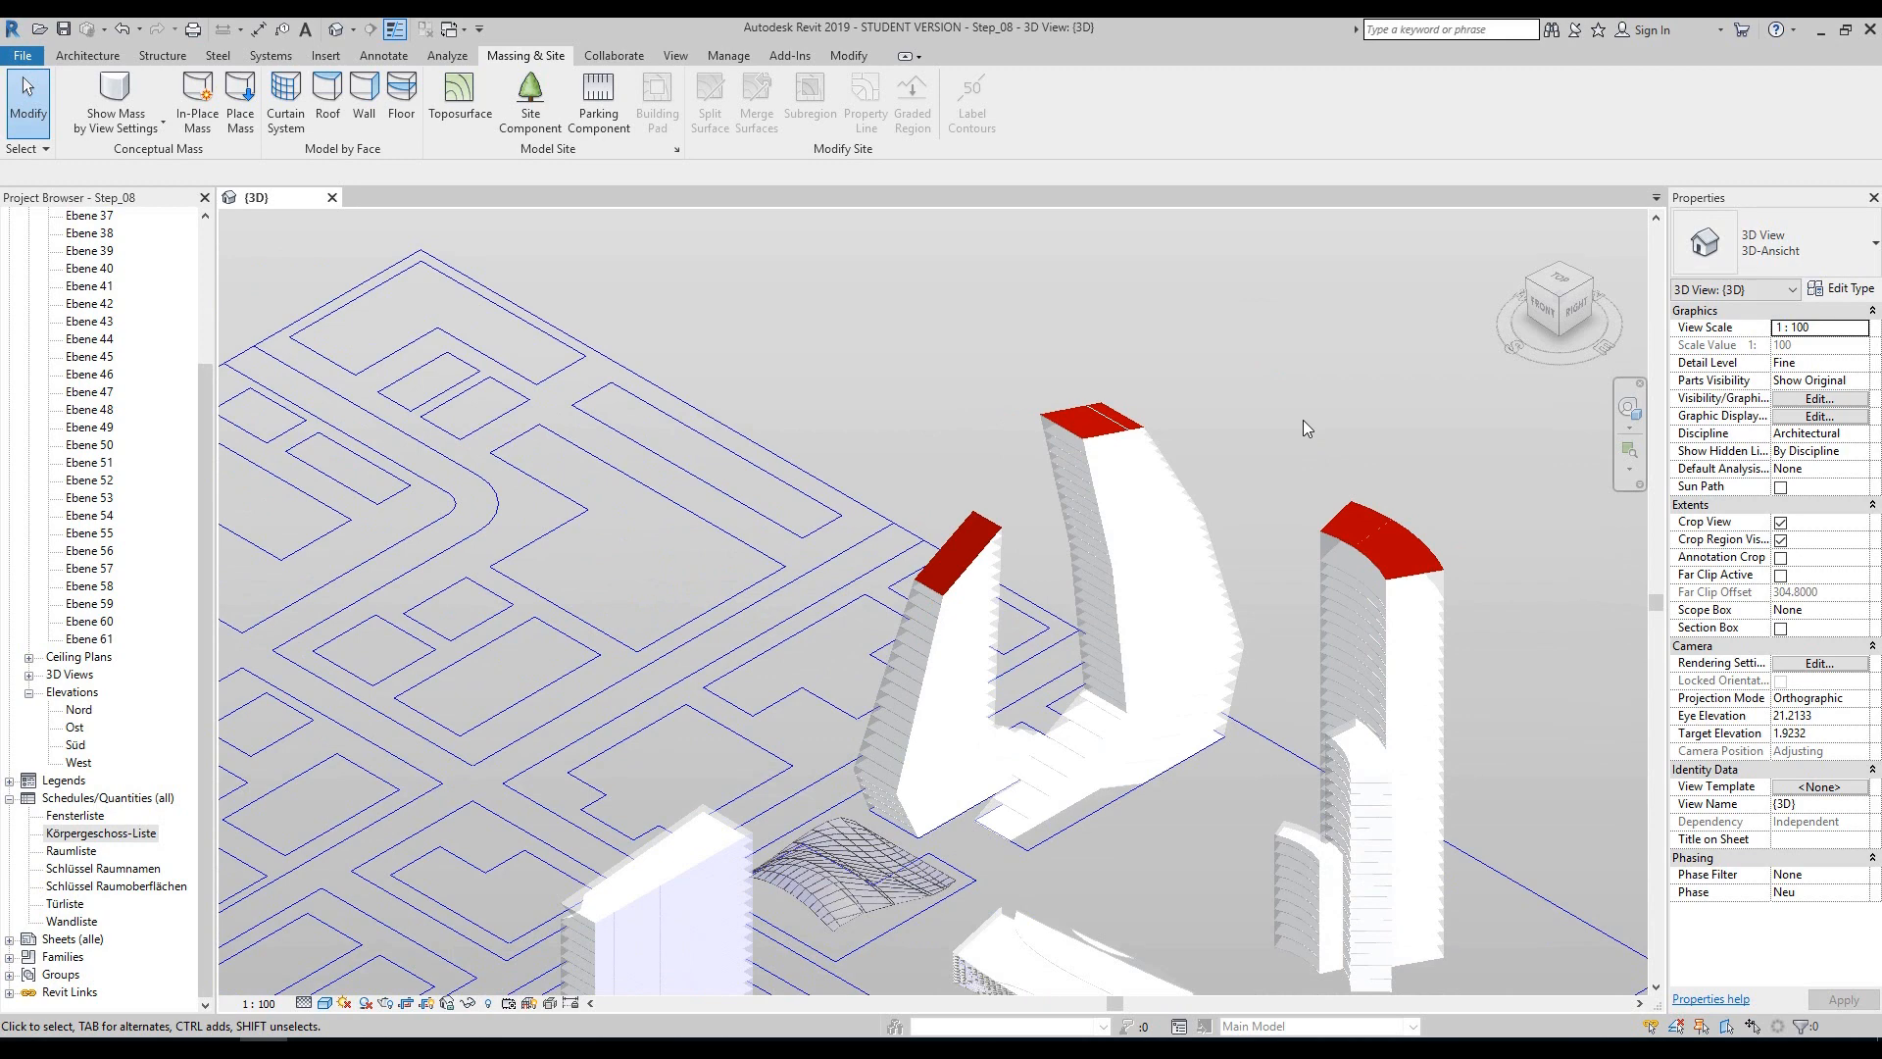
{"action": "scroll", "coordinate": [1137, 406], "scroll_direction": "up", "scroll_amount": 3}
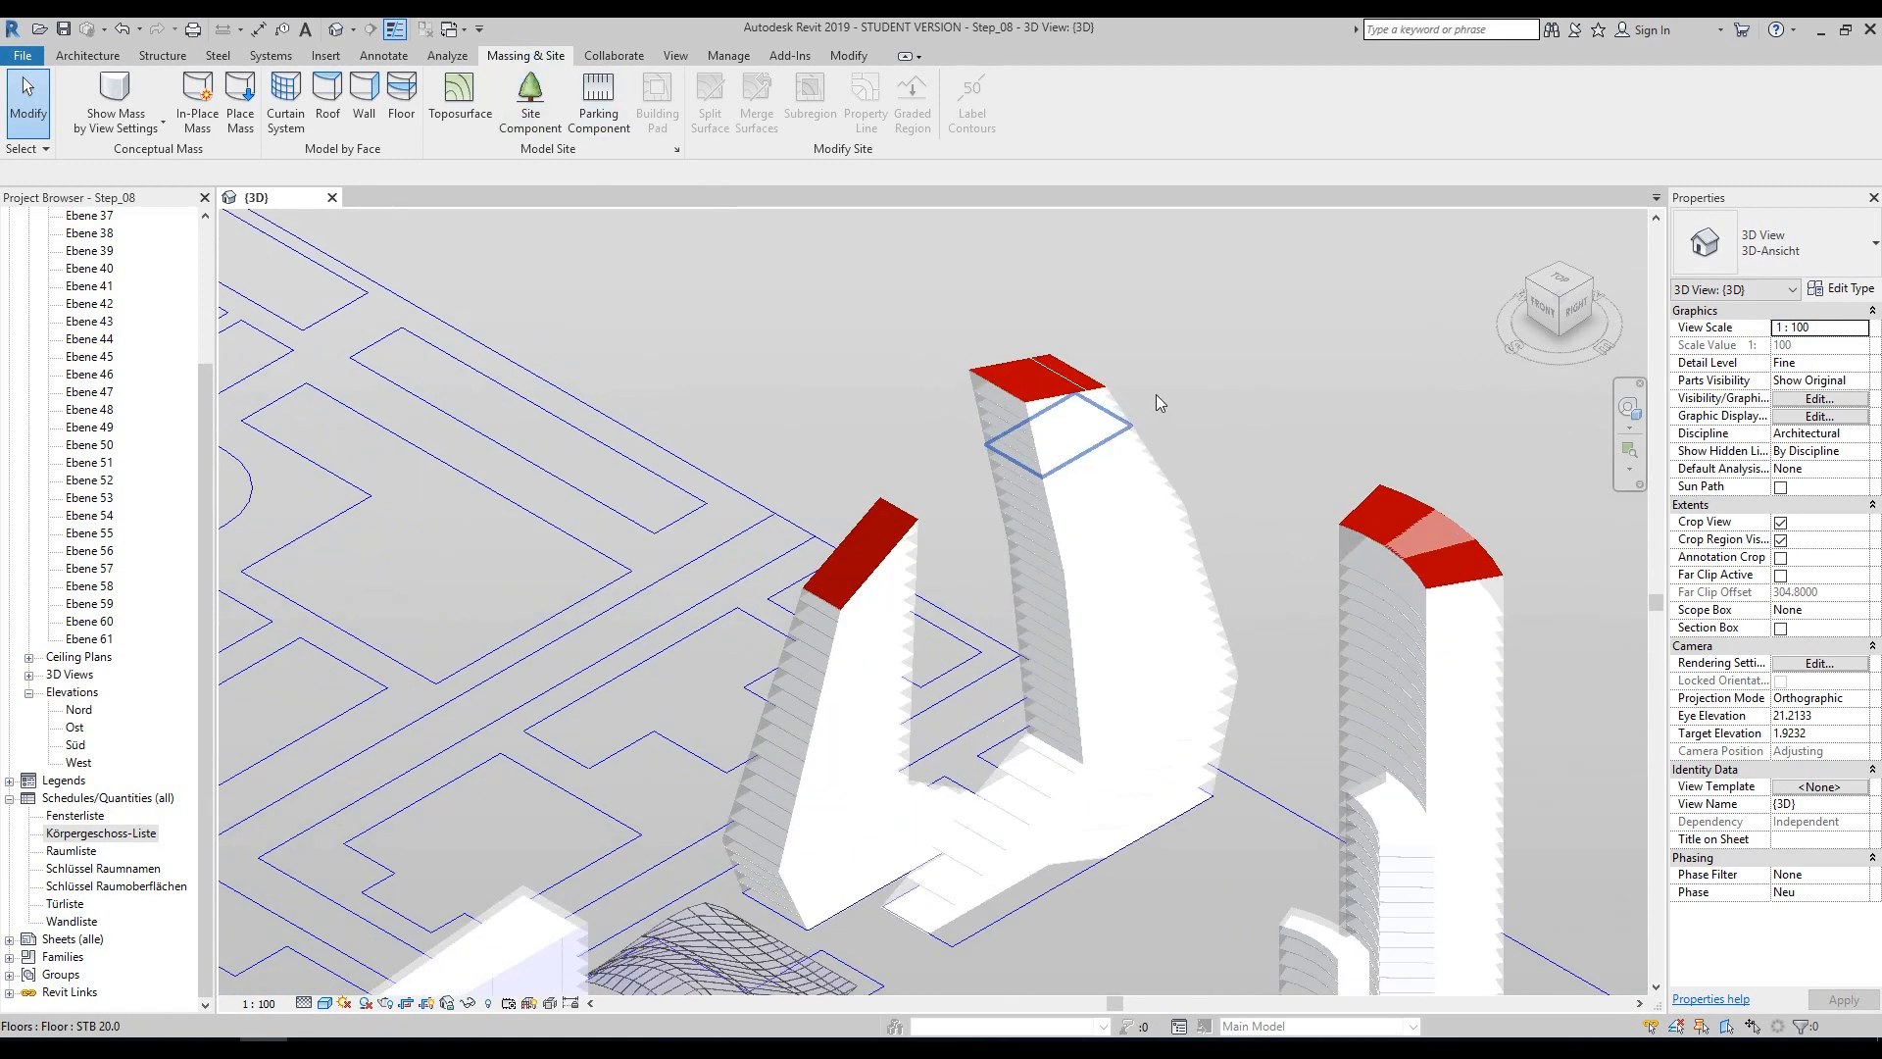
{"action": "left_click", "coordinate": [365, 101]}
{"action": "middle_click_drag", "start_coordinate": [941, 654], "coordinate": [863, 425]}
{"action": "scroll", "coordinate": [784, 637], "scroll_direction": "up", "scroll_amount": 3}
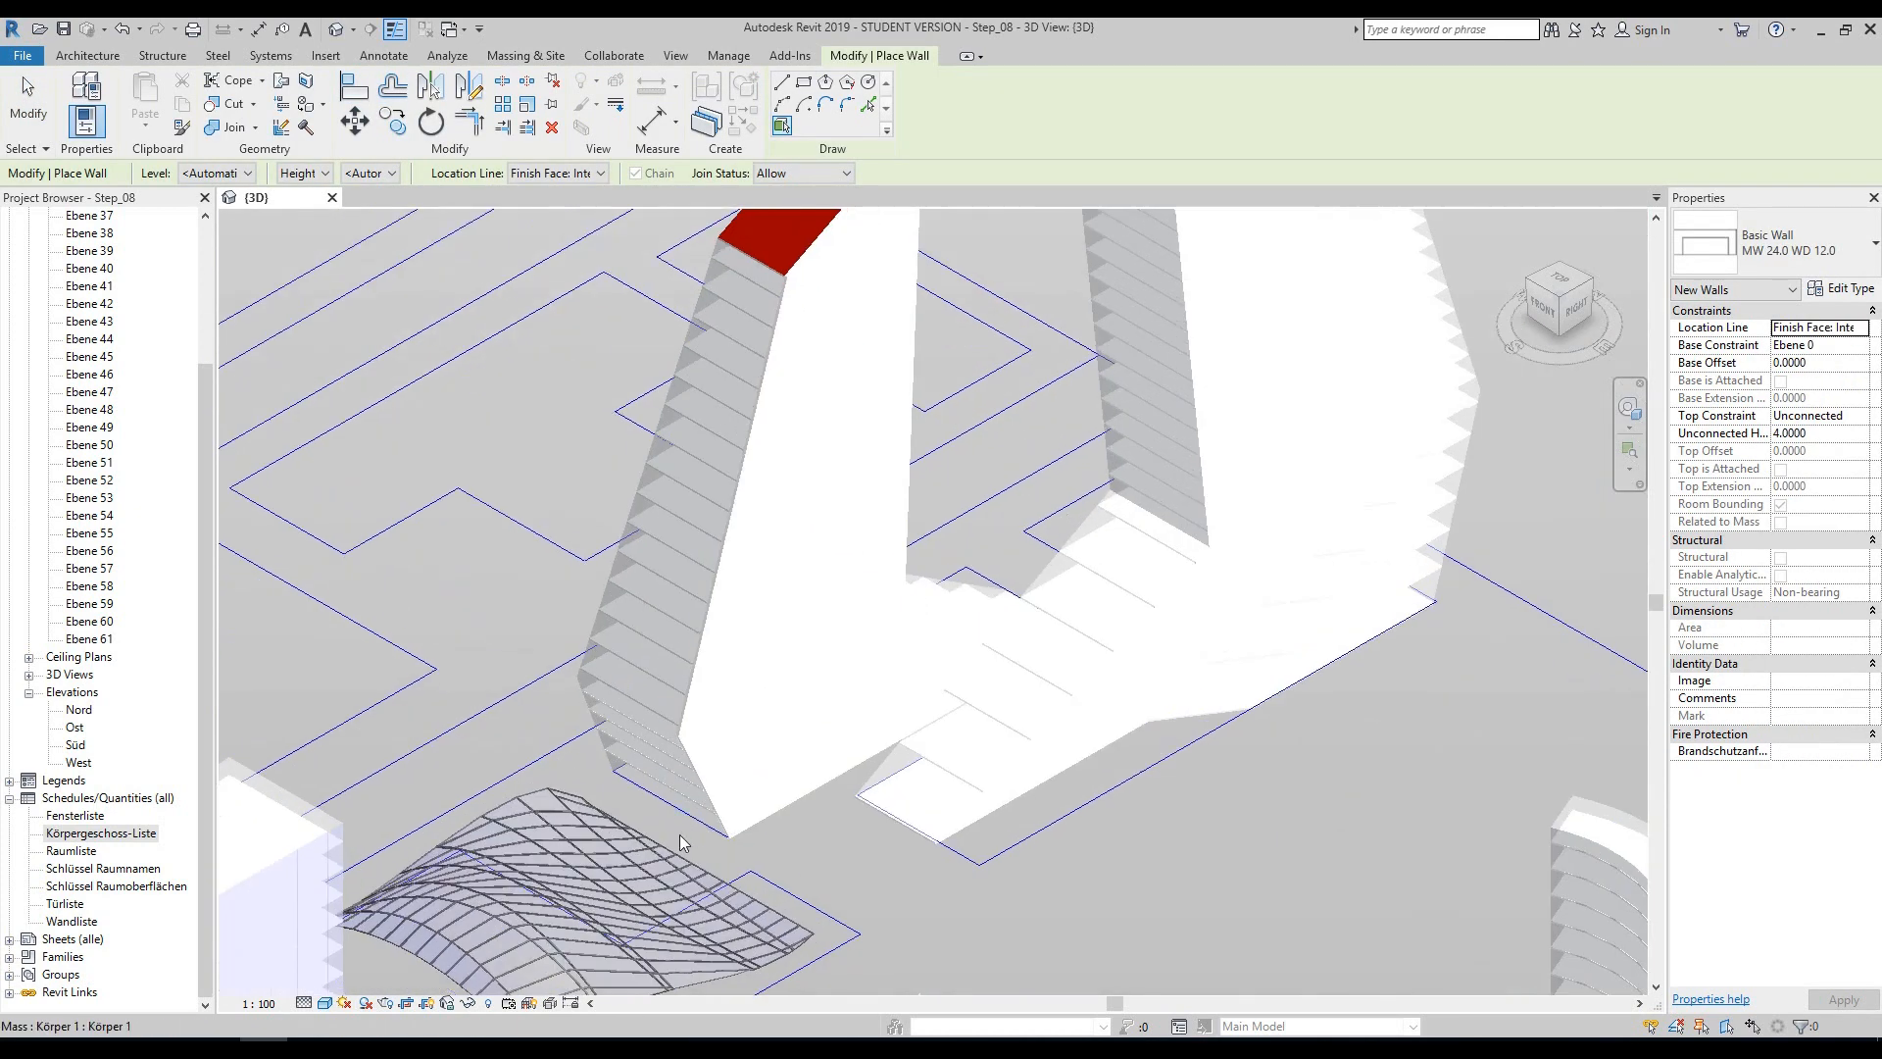
{"action": "left_click", "coordinate": [644, 779]}
{"action": "middle_click_drag", "start_coordinate": [644, 779], "coordinate": [777, 652], "text": "shift"}
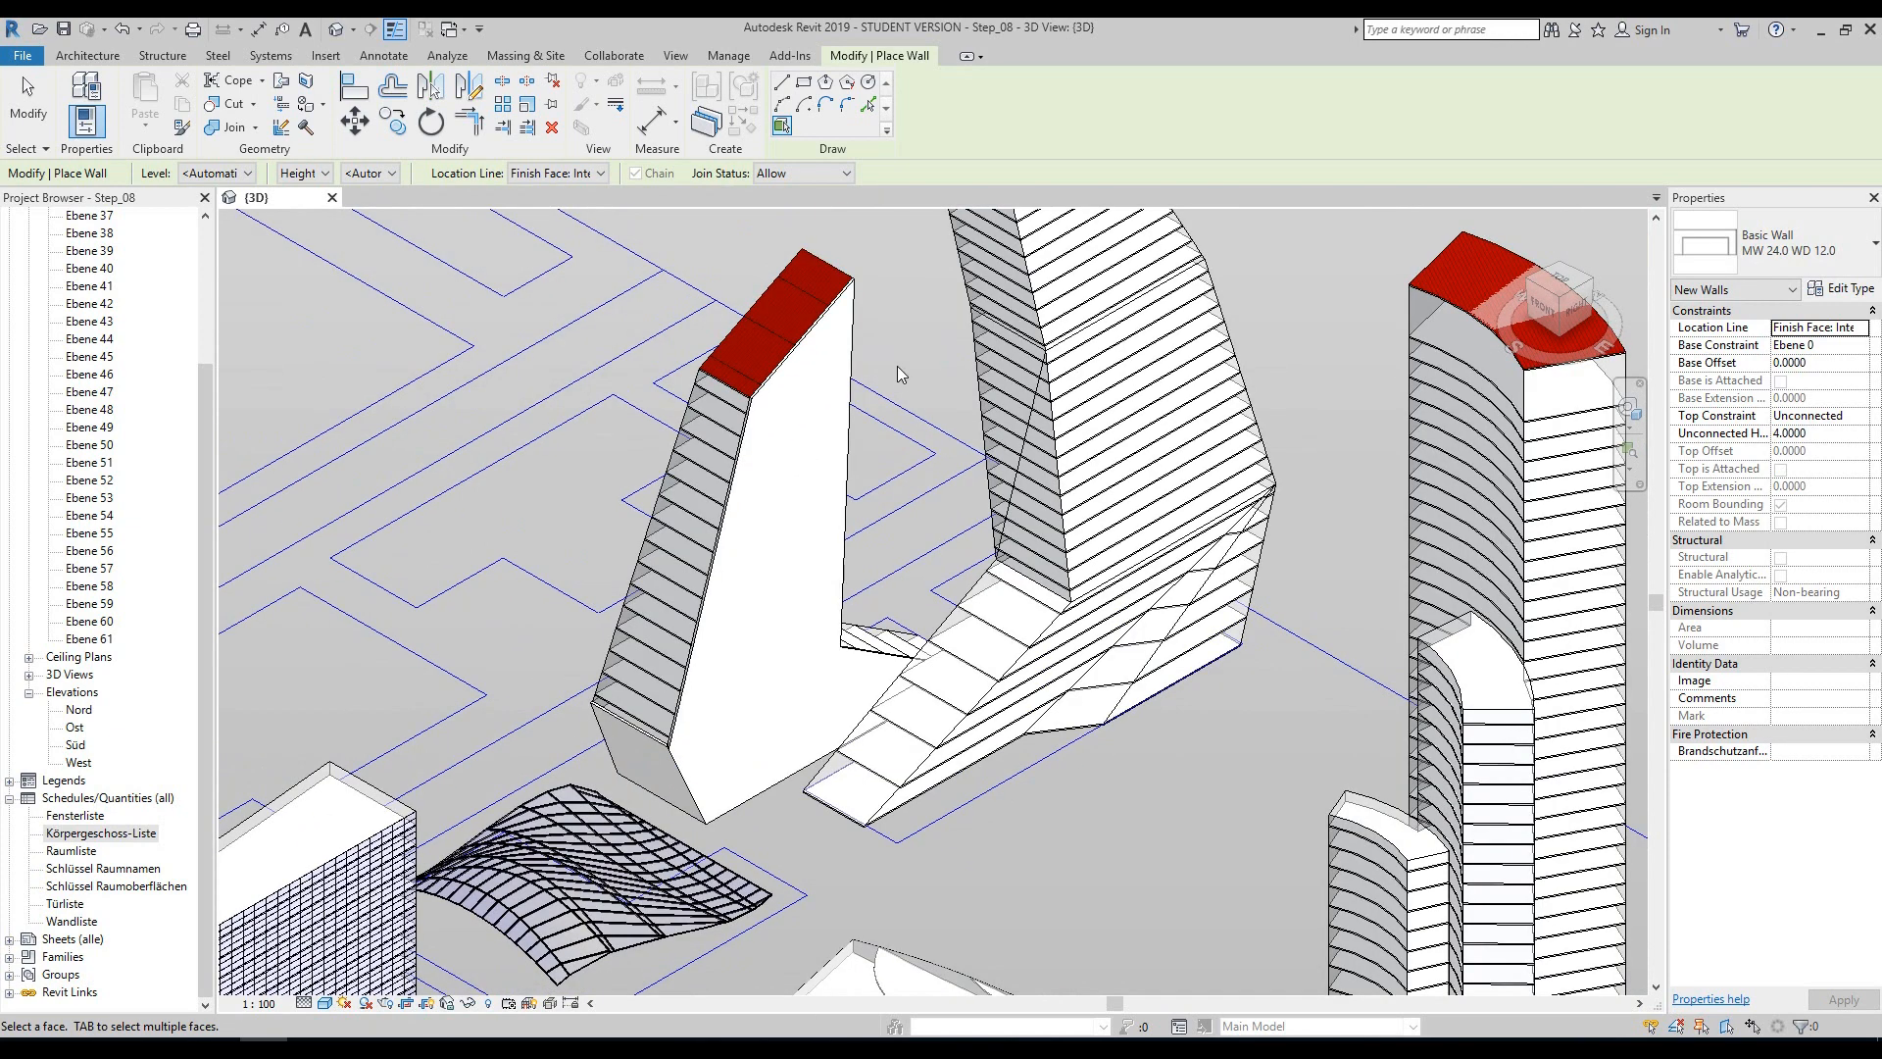
{"action": "key", "text": "Escape"}
{"action": "key", "text": "Escape"}
{"action": "middle_click_drag", "start_coordinate": [917, 326], "coordinate": [950, 339]}
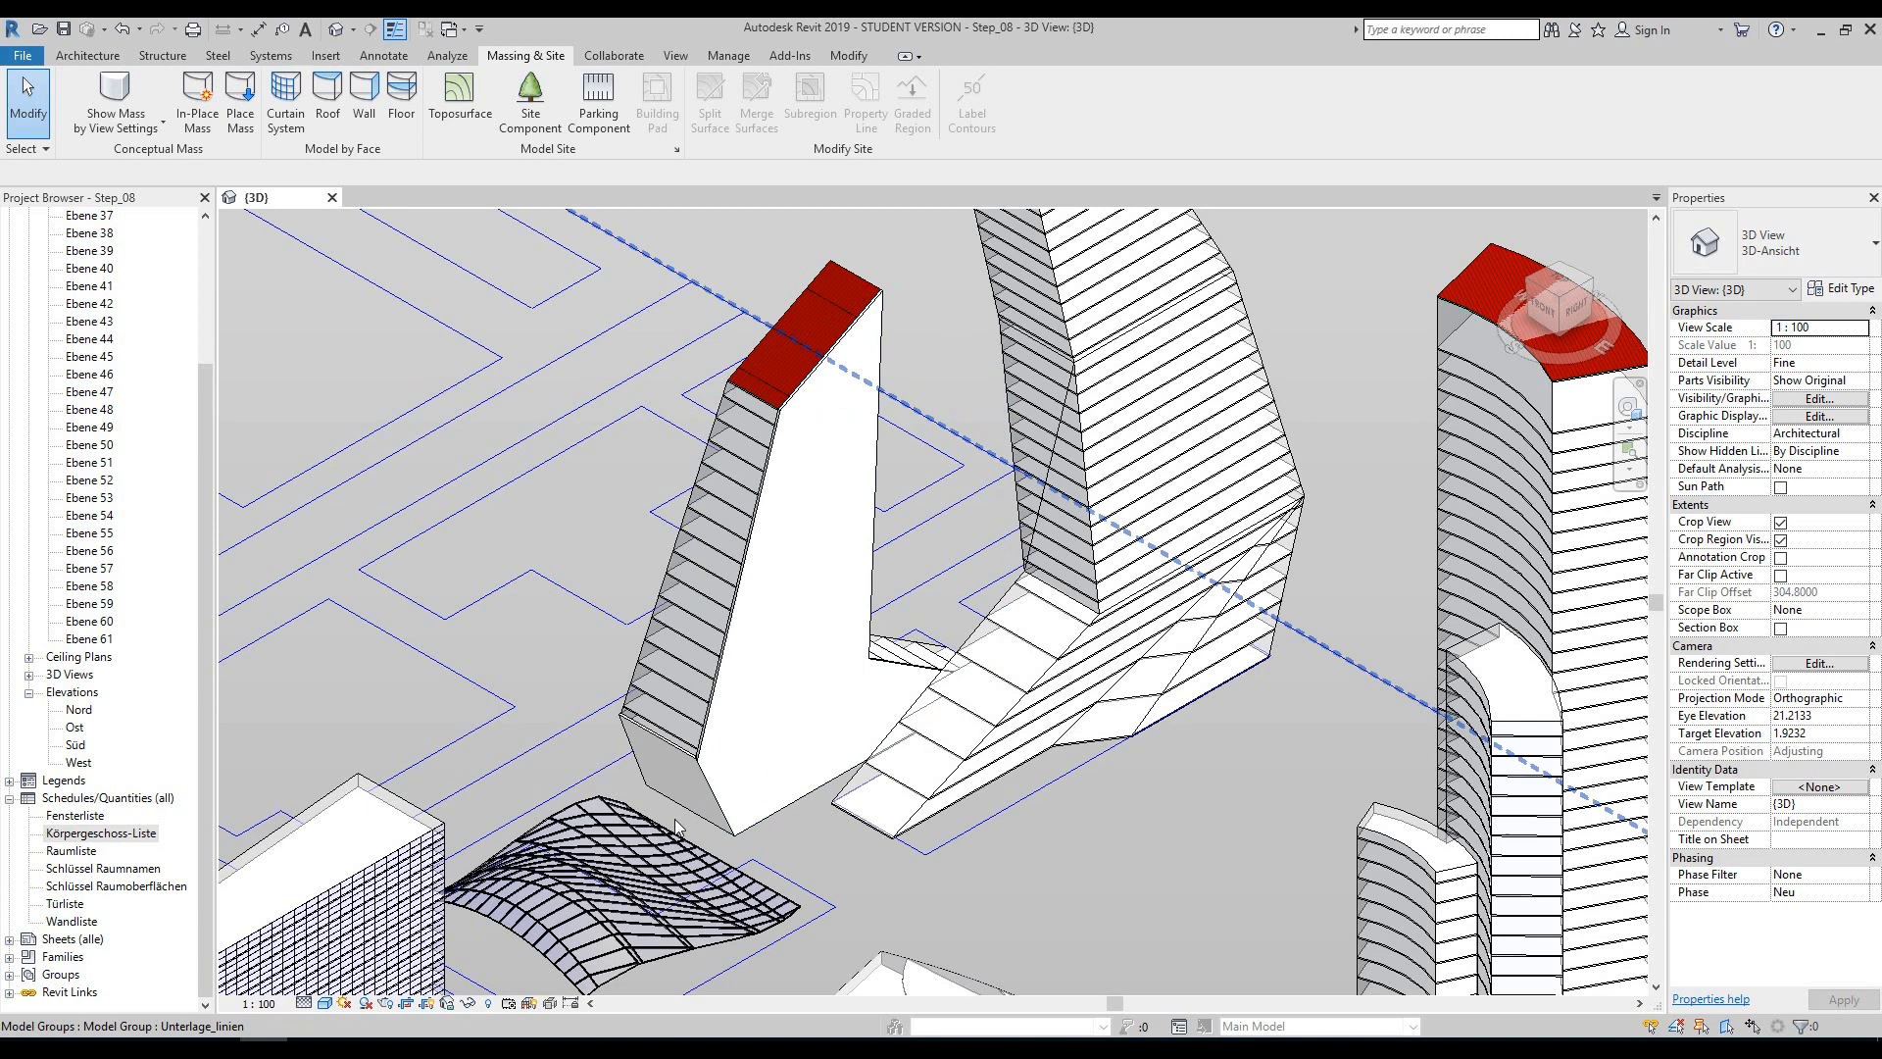
{"action": "left_click", "coordinate": [849, 424]}
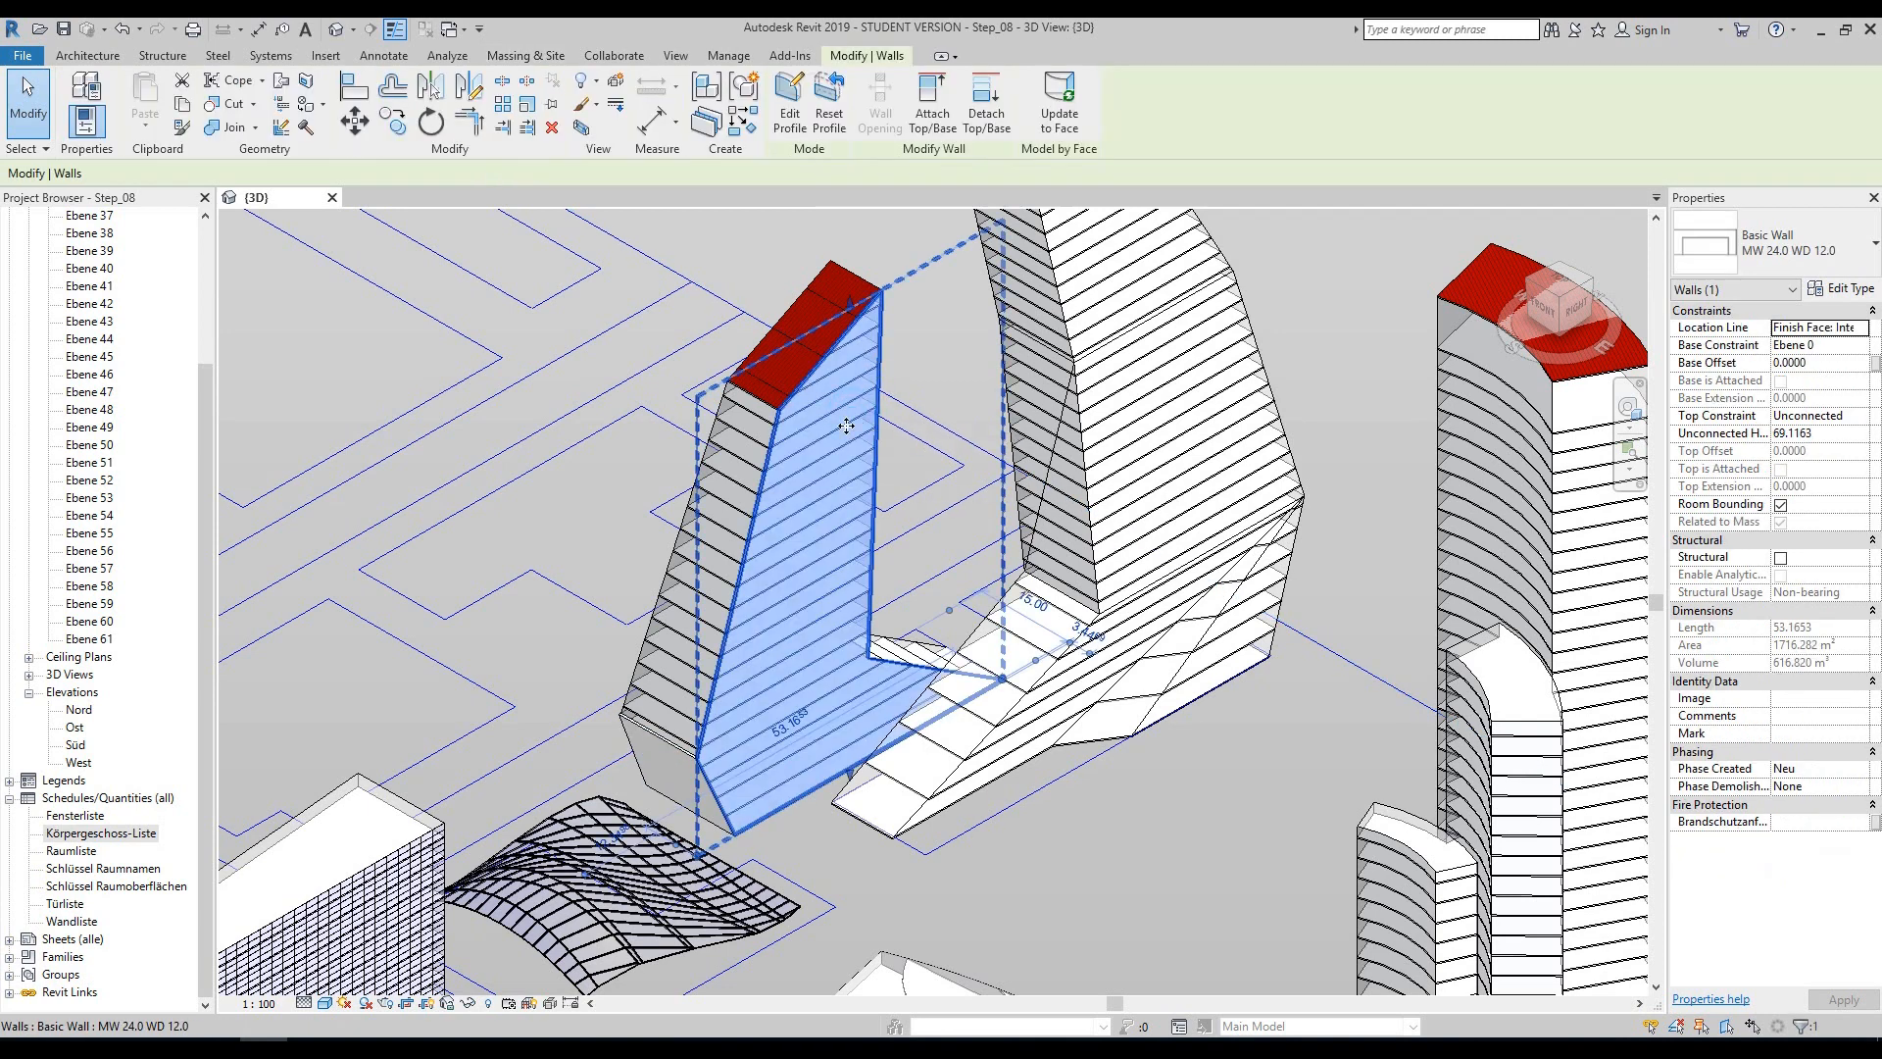
{"action": "left_click", "coordinate": [922, 314]}
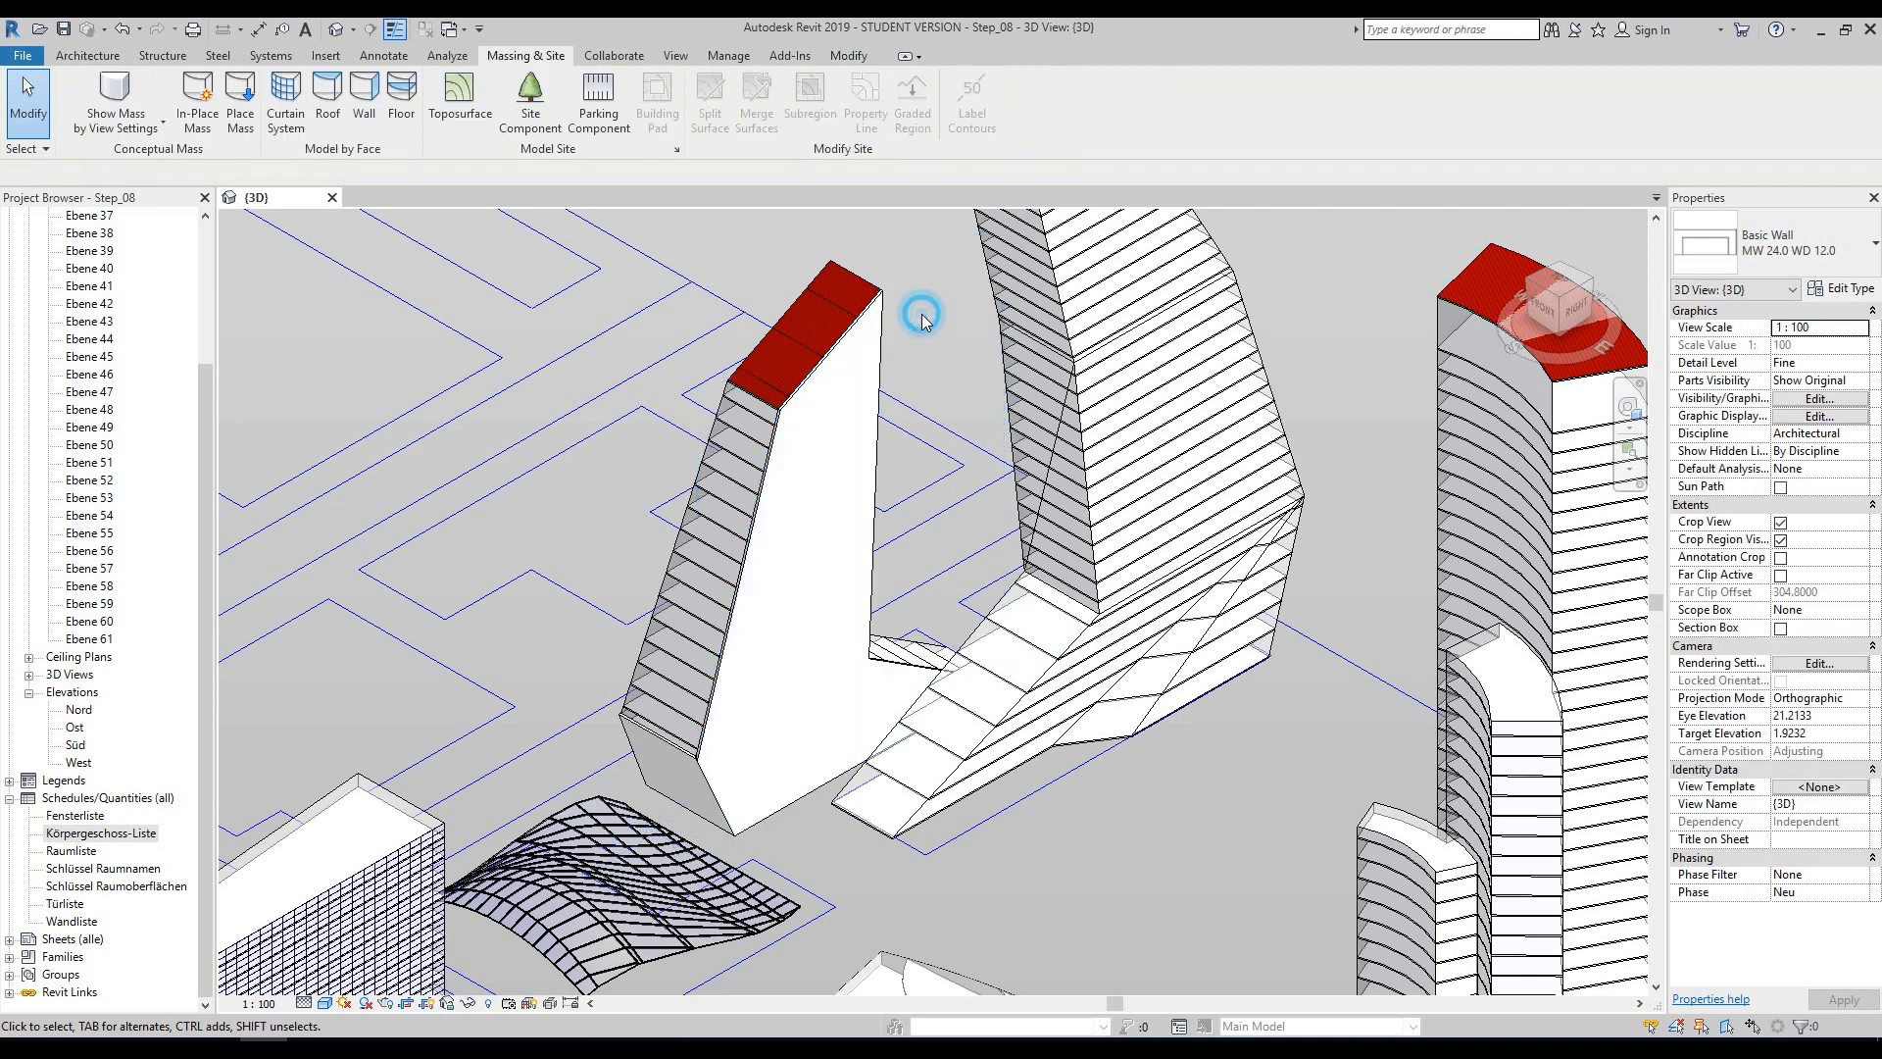
- Set the location line for new walls by face to Finish Face: Exterior and end wall placement
{"action": "left_click", "coordinate": [364, 93]}
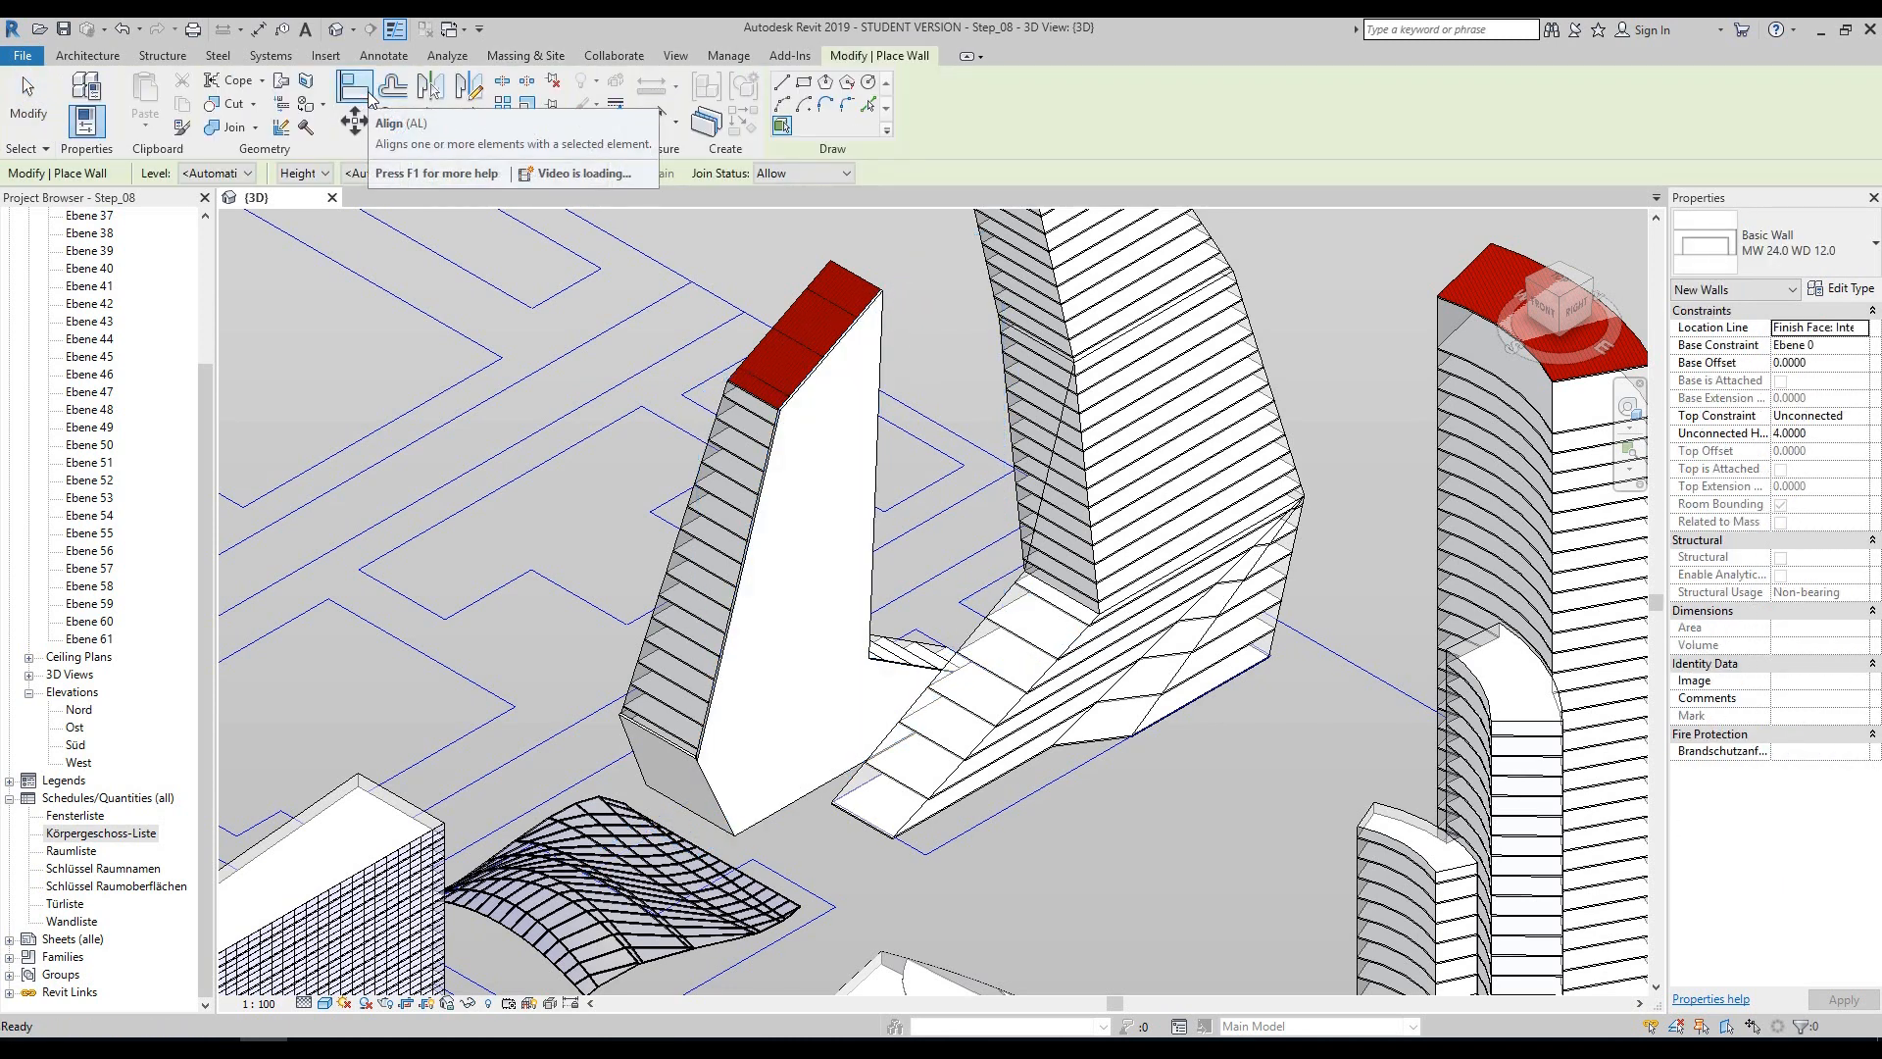
{"action": "left_click", "coordinate": [574, 173]}
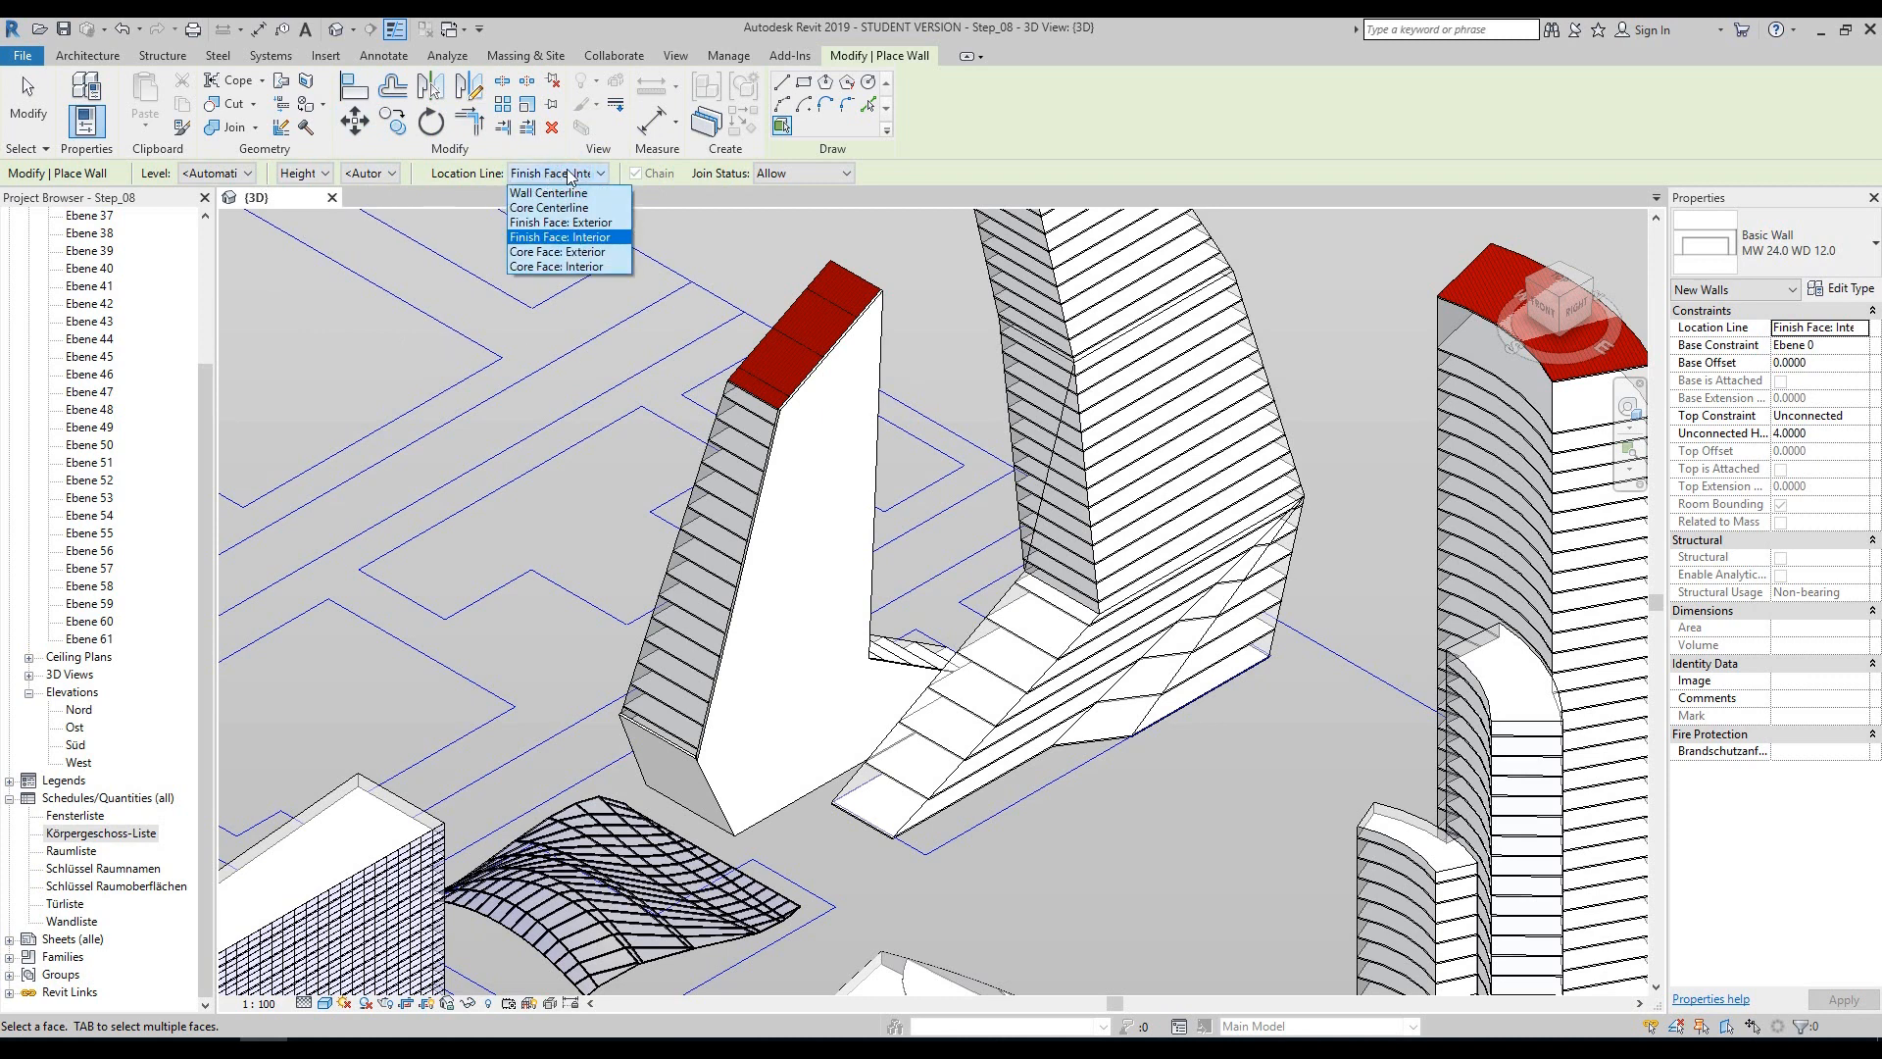
{"action": "left_click", "coordinate": [568, 225]}
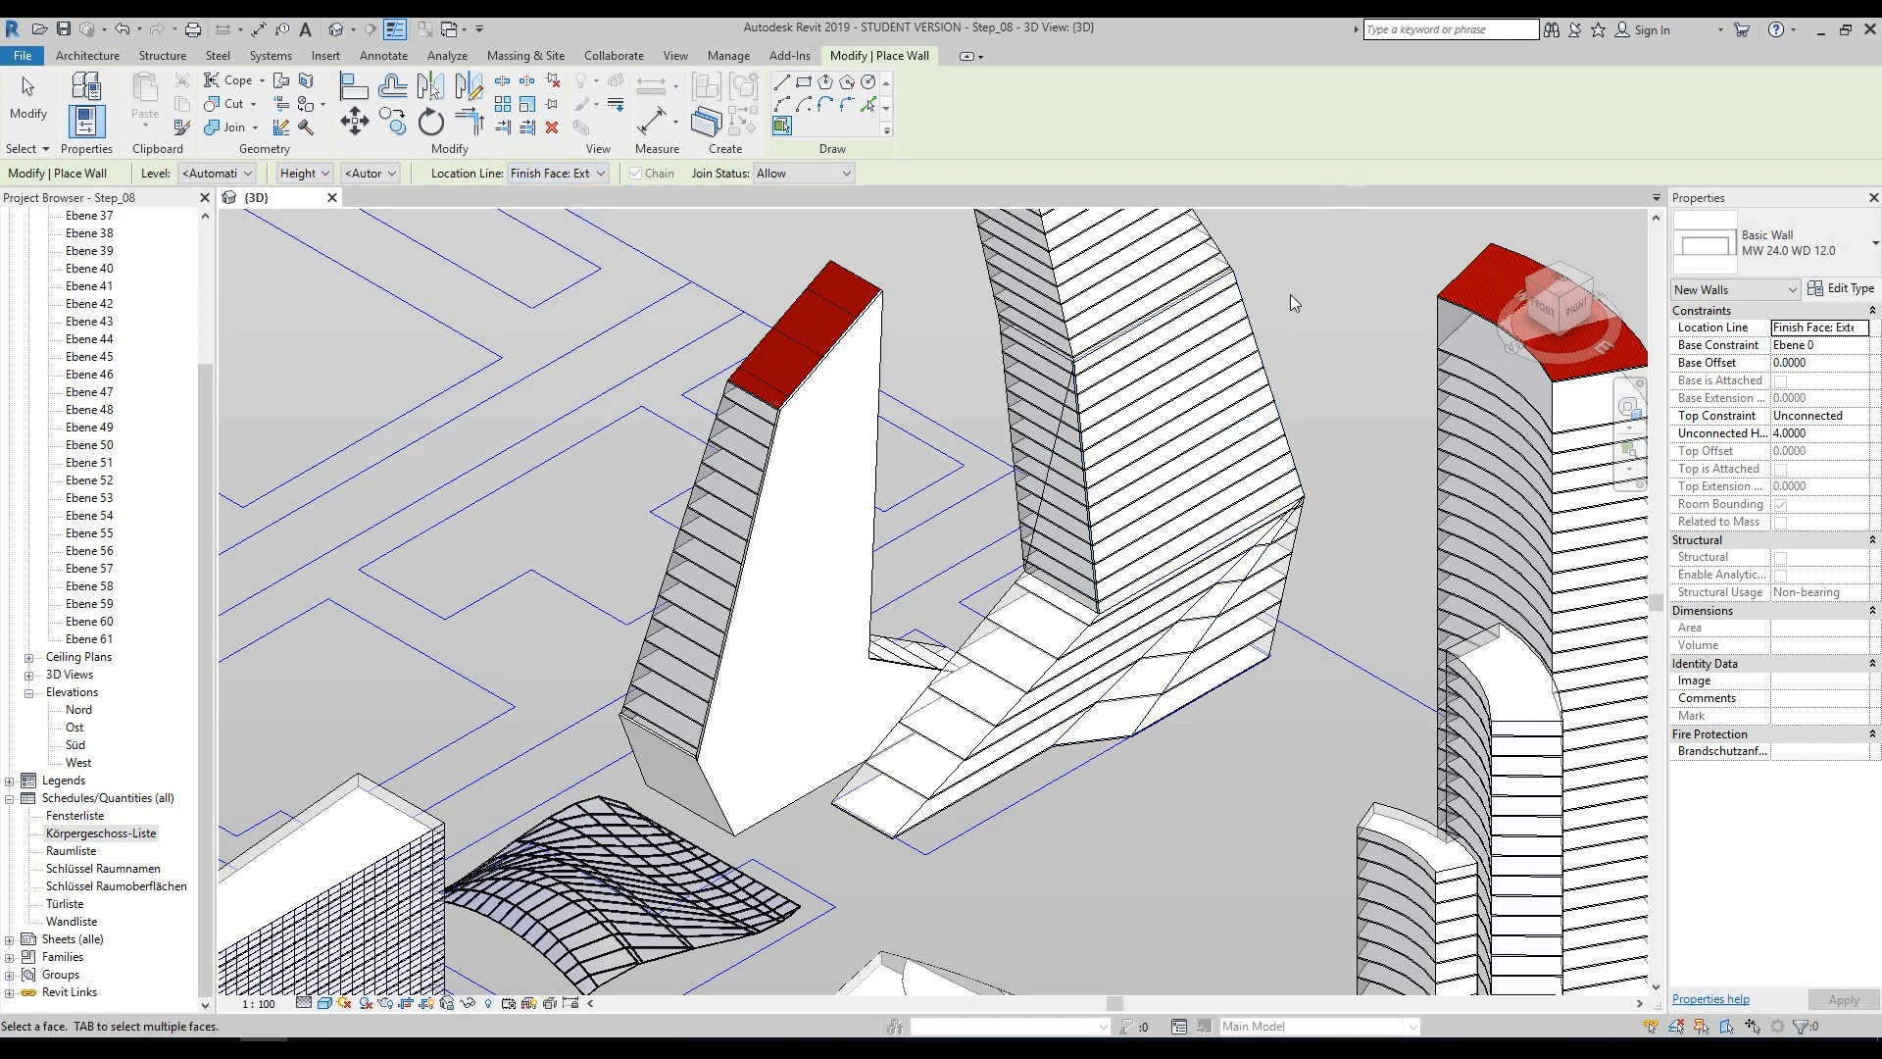
{"action": "middle_click_drag", "start_coordinate": [1272, 317], "coordinate": [1113, 343]}
{"action": "left_click", "coordinate": [591, 174]}
{"action": "left_click", "coordinate": [569, 174]}
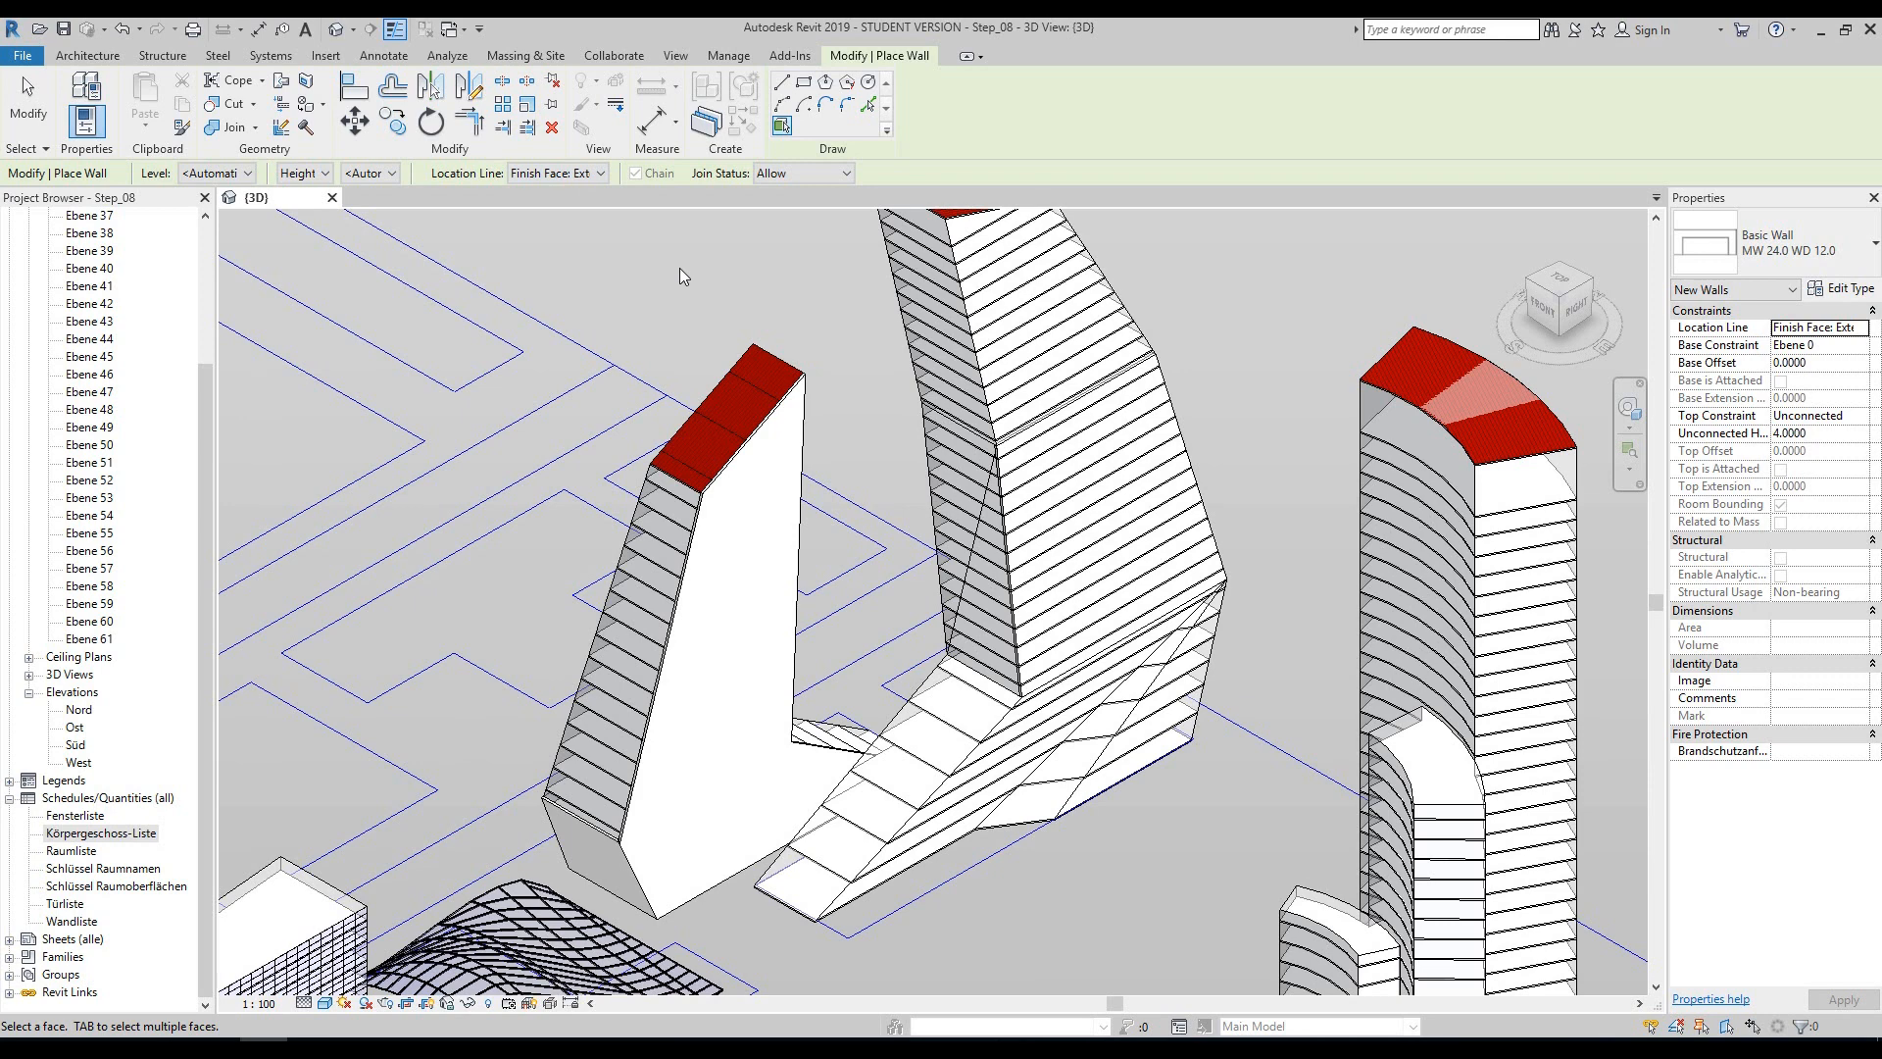
{"action": "key", "text": "Escape"}
- Select mass Körper 1 and stretch it freehand to a greater height by its sloped top face
{"action": "scroll", "coordinate": [1333, 322], "scroll_direction": "down", "scroll_amount": 3}
{"action": "middle_click_drag", "start_coordinate": [1281, 302], "coordinate": [1292, 280], "text": "shift"}
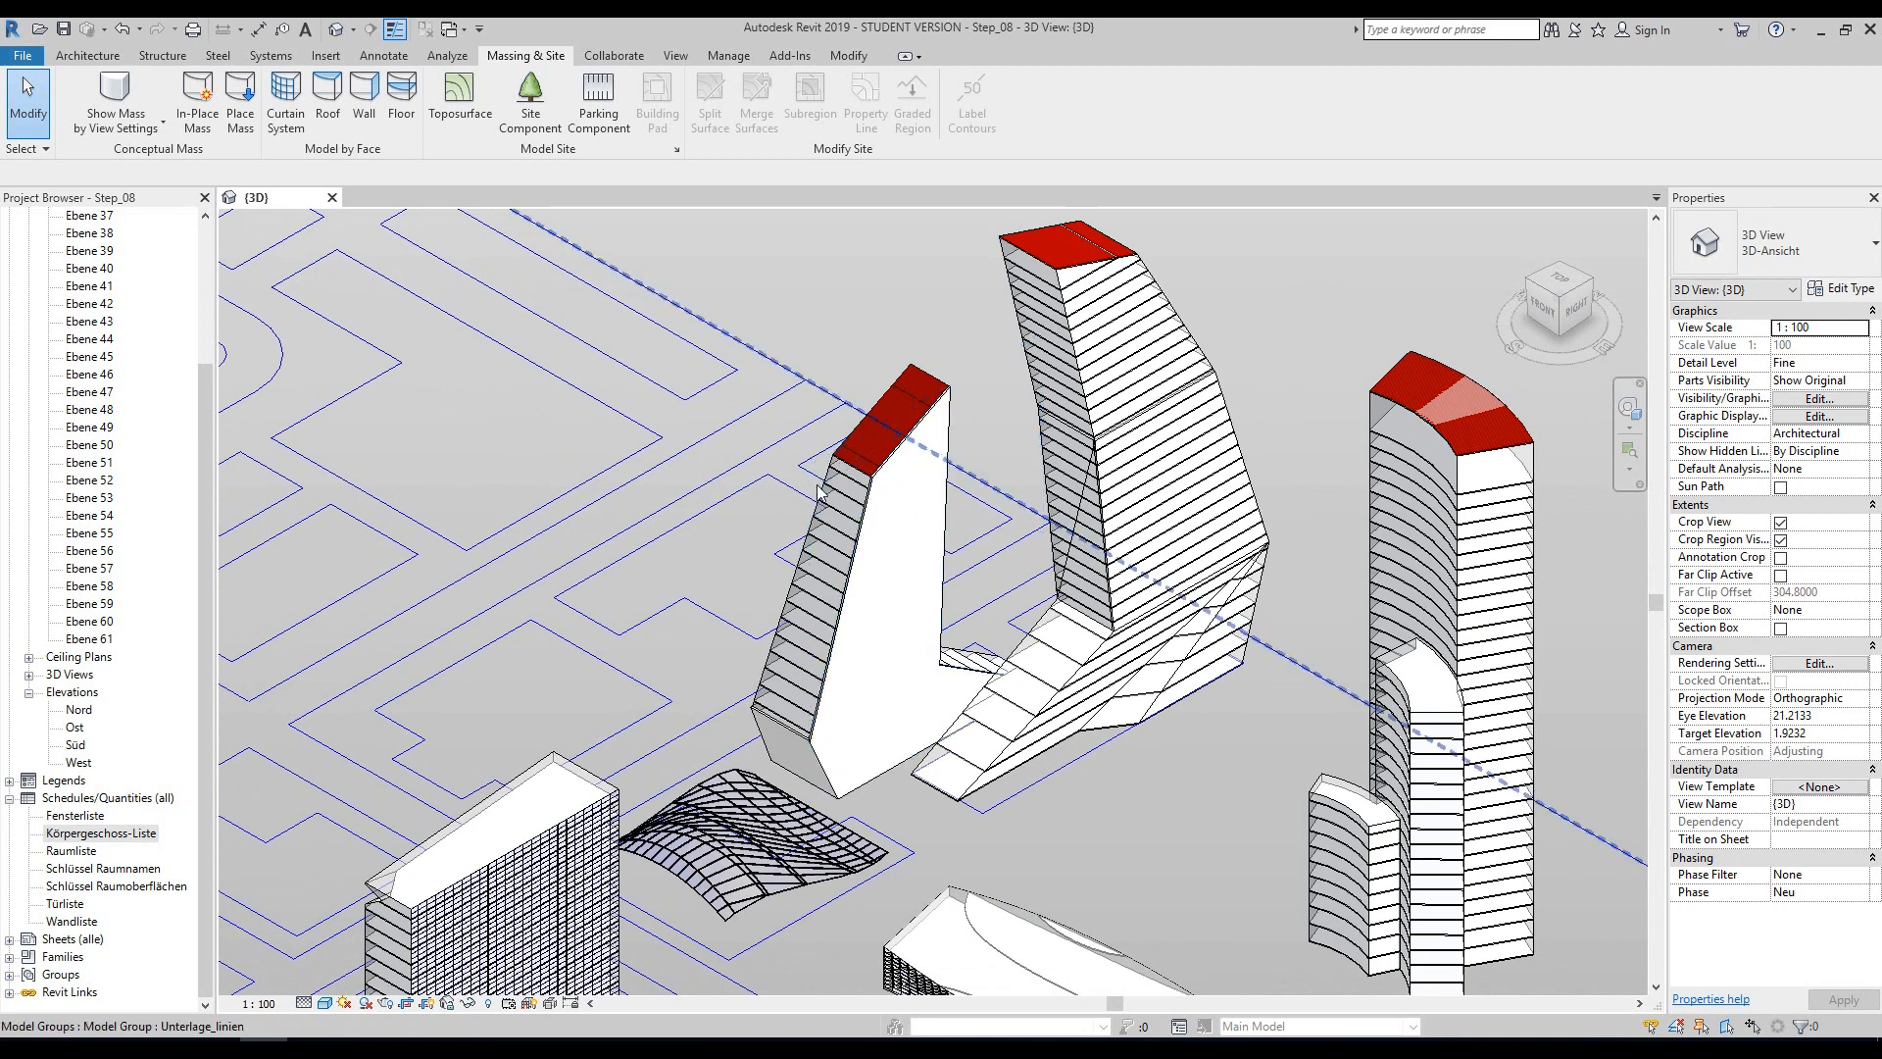
{"action": "scroll", "coordinate": [826, 480], "scroll_direction": "up", "scroll_amount": 3}
{"action": "scroll", "coordinate": [821, 539], "scroll_direction": "down", "scroll_amount": 4}
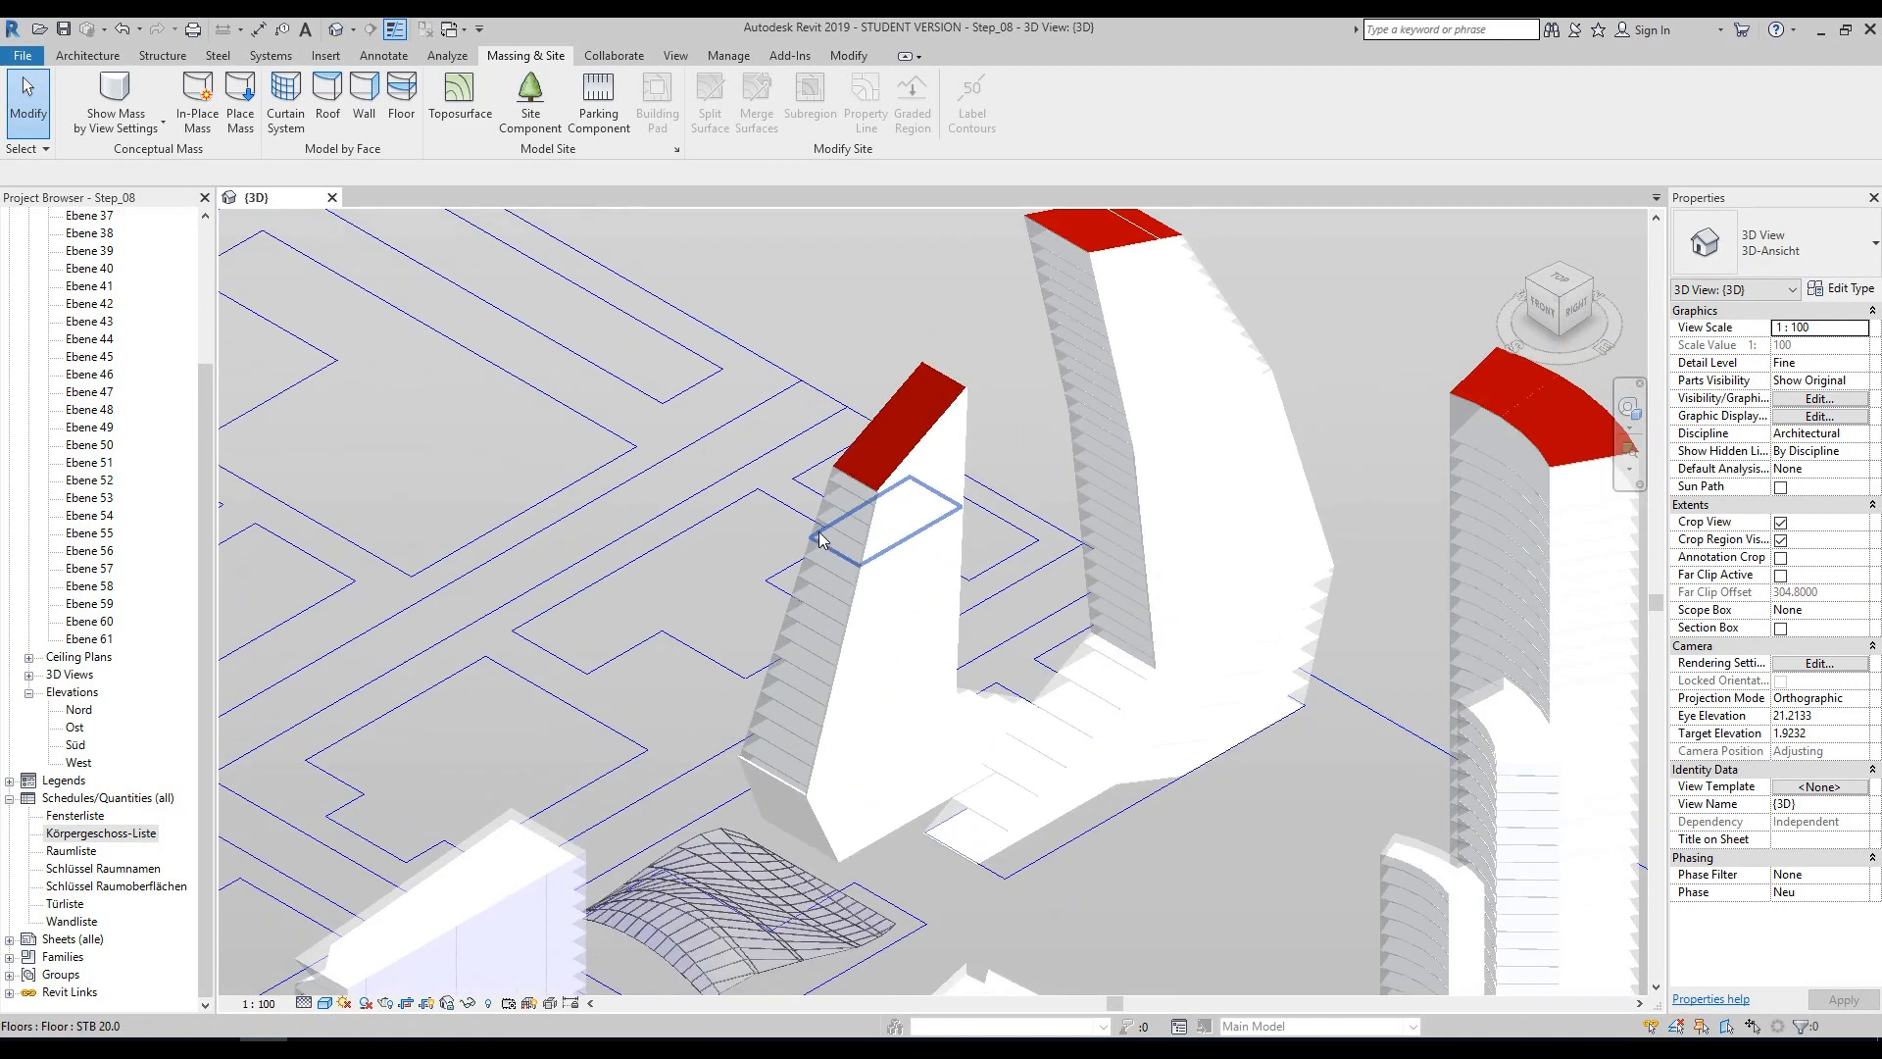
{"action": "middle_click_drag", "start_coordinate": [849, 370], "coordinate": [787, 370]}
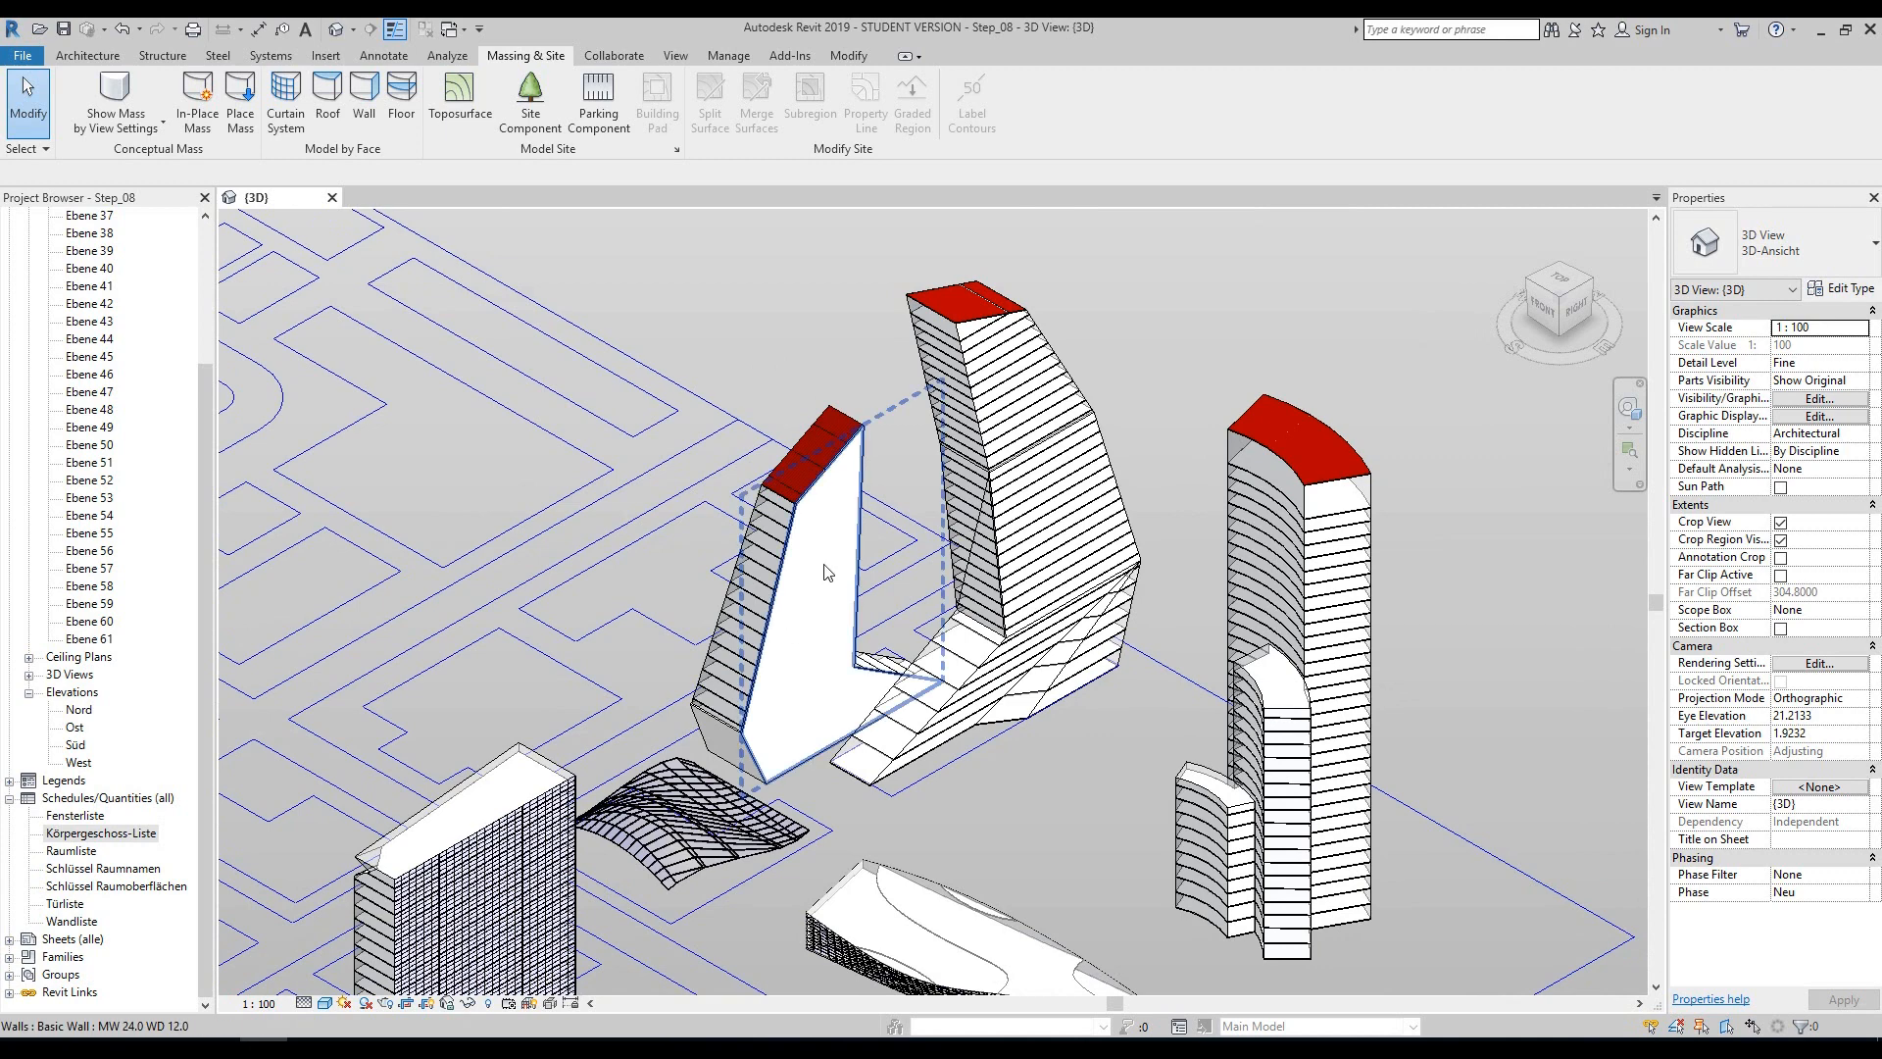
{"action": "scroll", "coordinate": [803, 536], "scroll_direction": "up", "scroll_amount": 2}
{"action": "middle_click_drag", "start_coordinate": [812, 559], "coordinate": [867, 515]}
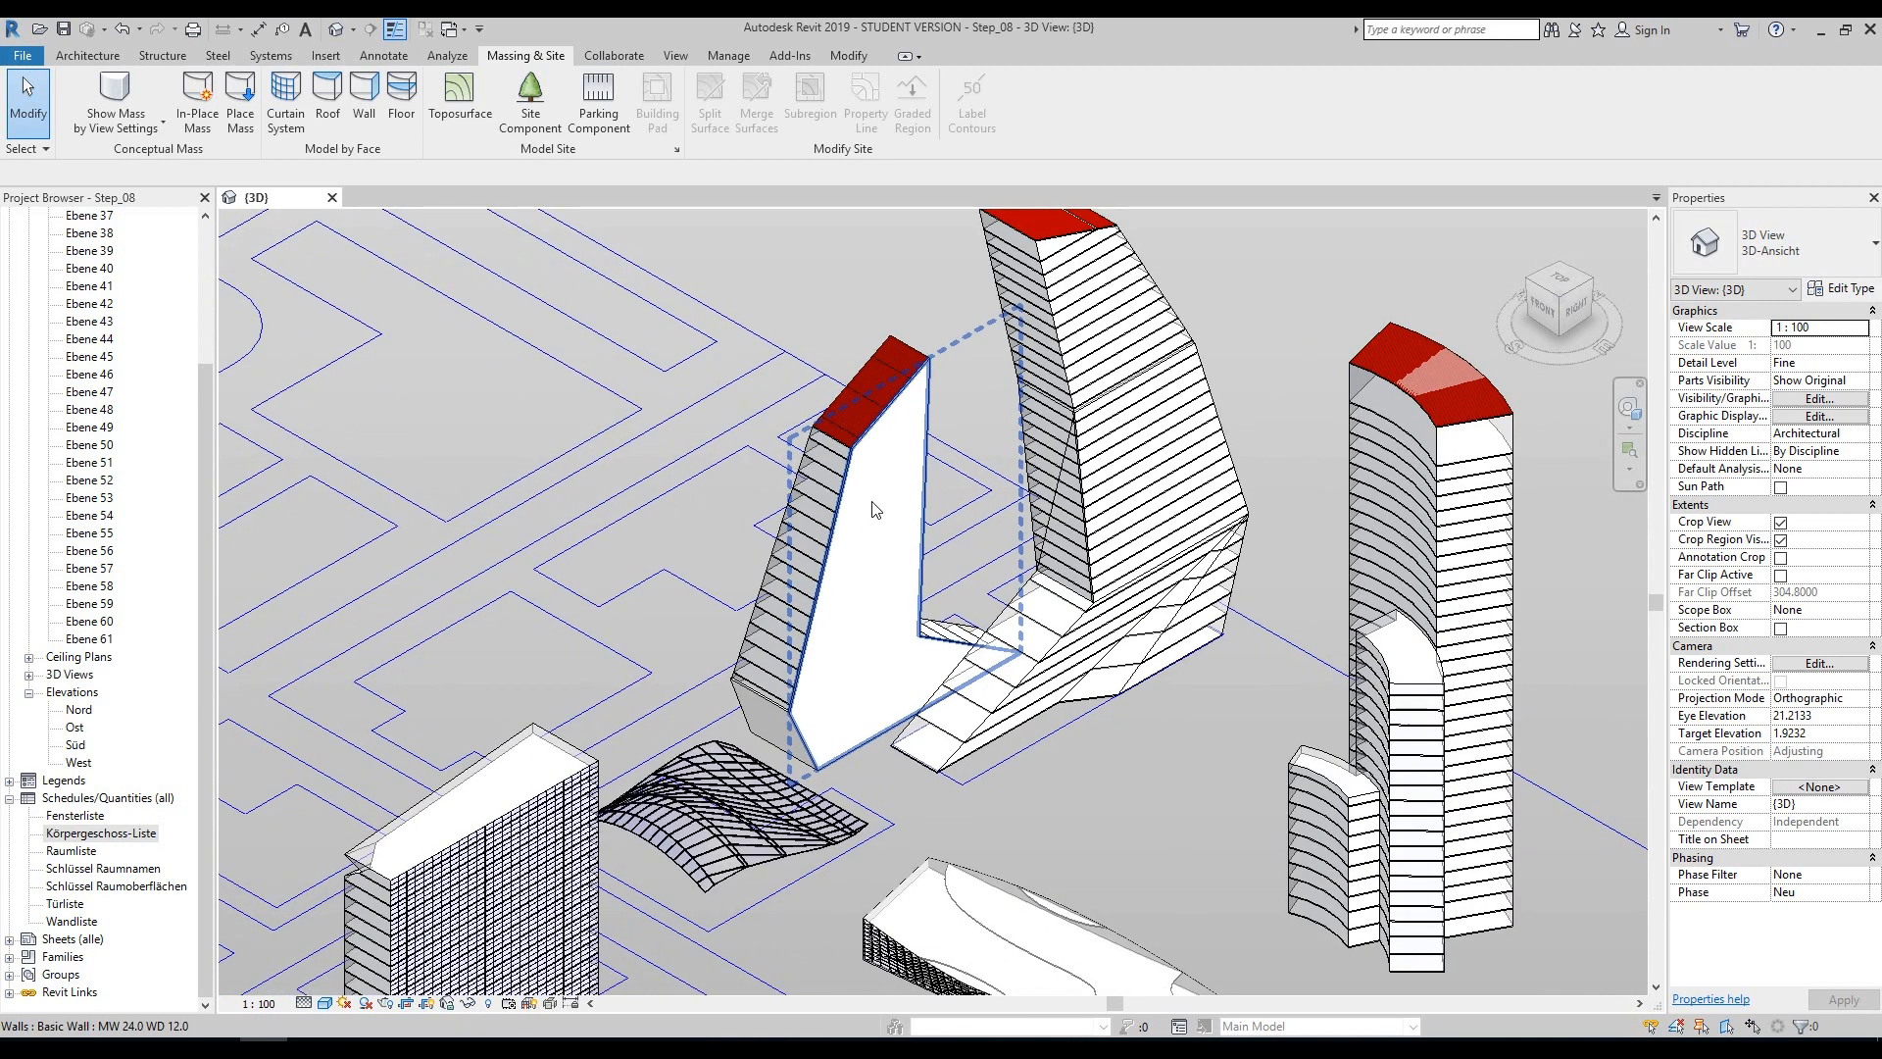
{"action": "scroll", "coordinate": [886, 446], "scroll_direction": "up", "scroll_amount": 3}
{"action": "left_click", "coordinate": [853, 569]}
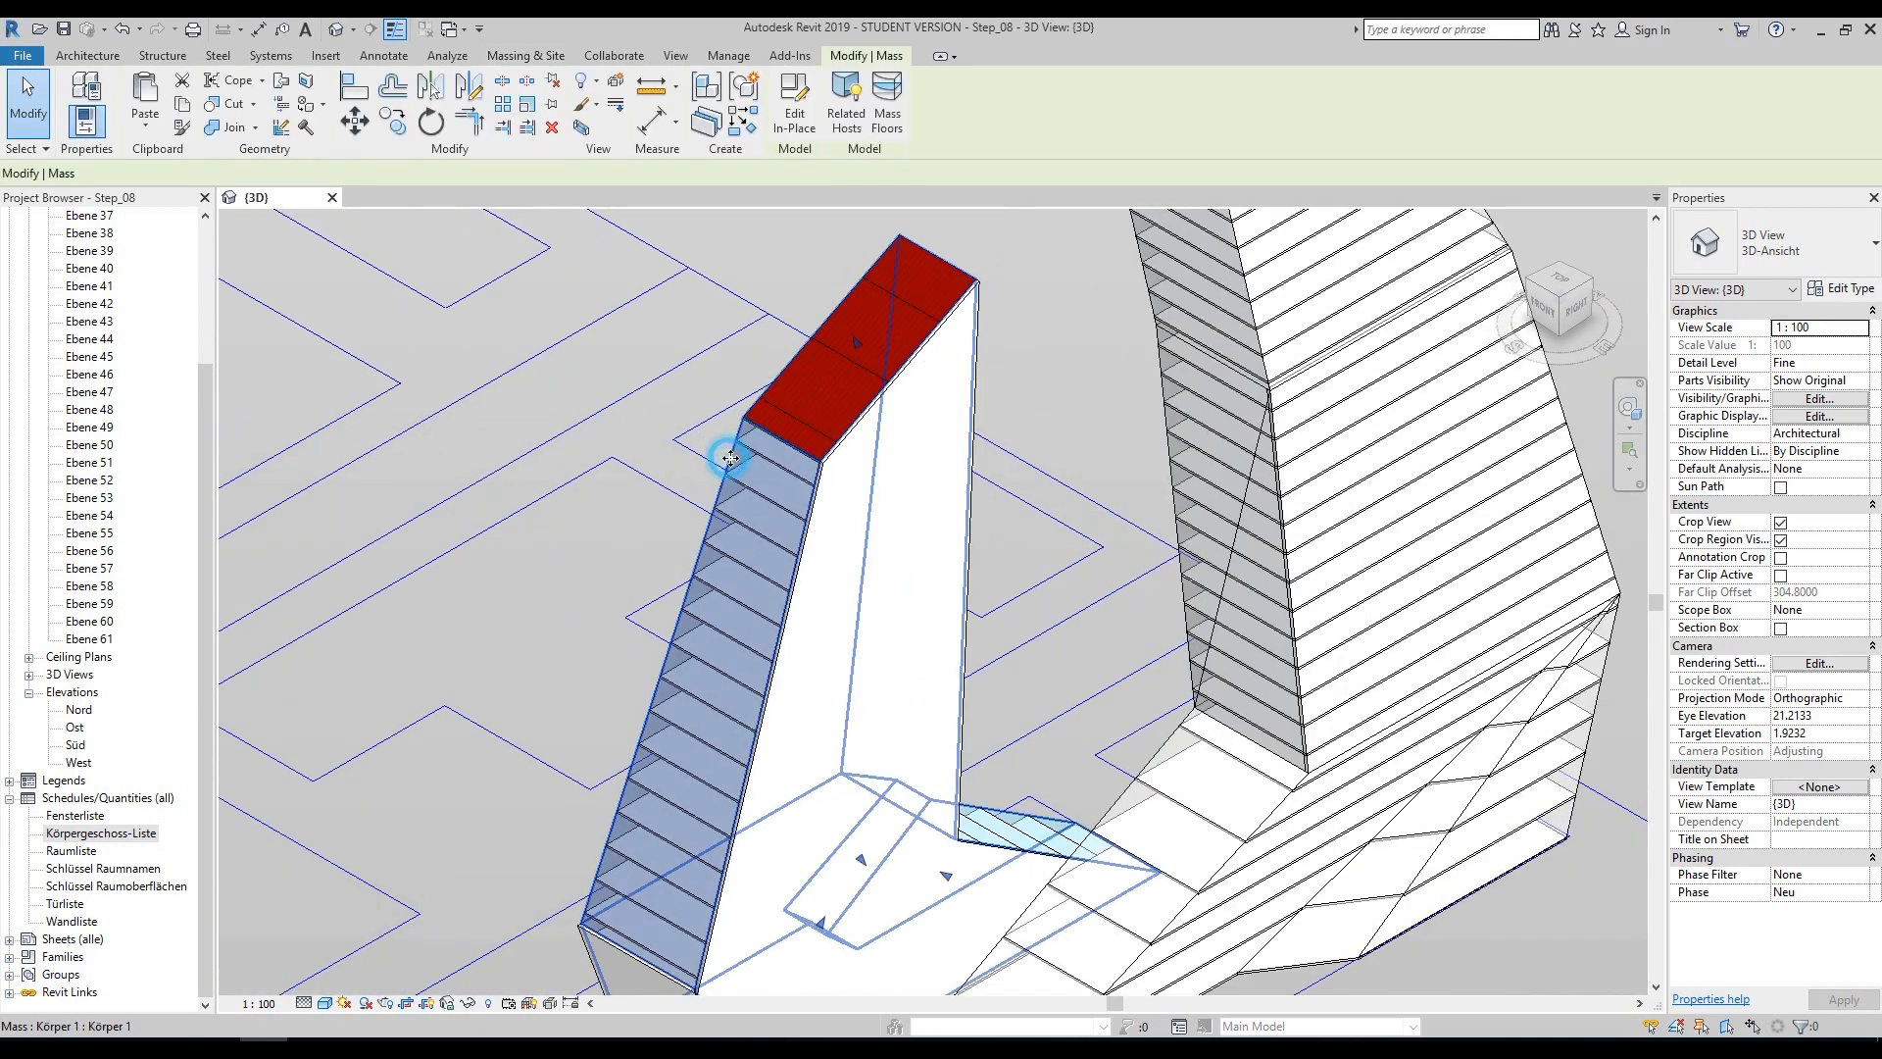
{"action": "middle_click_drag", "start_coordinate": [852, 568], "coordinate": [872, 609]}
{"action": "scroll", "coordinate": [873, 609], "scroll_direction": "down", "scroll_amount": 5}
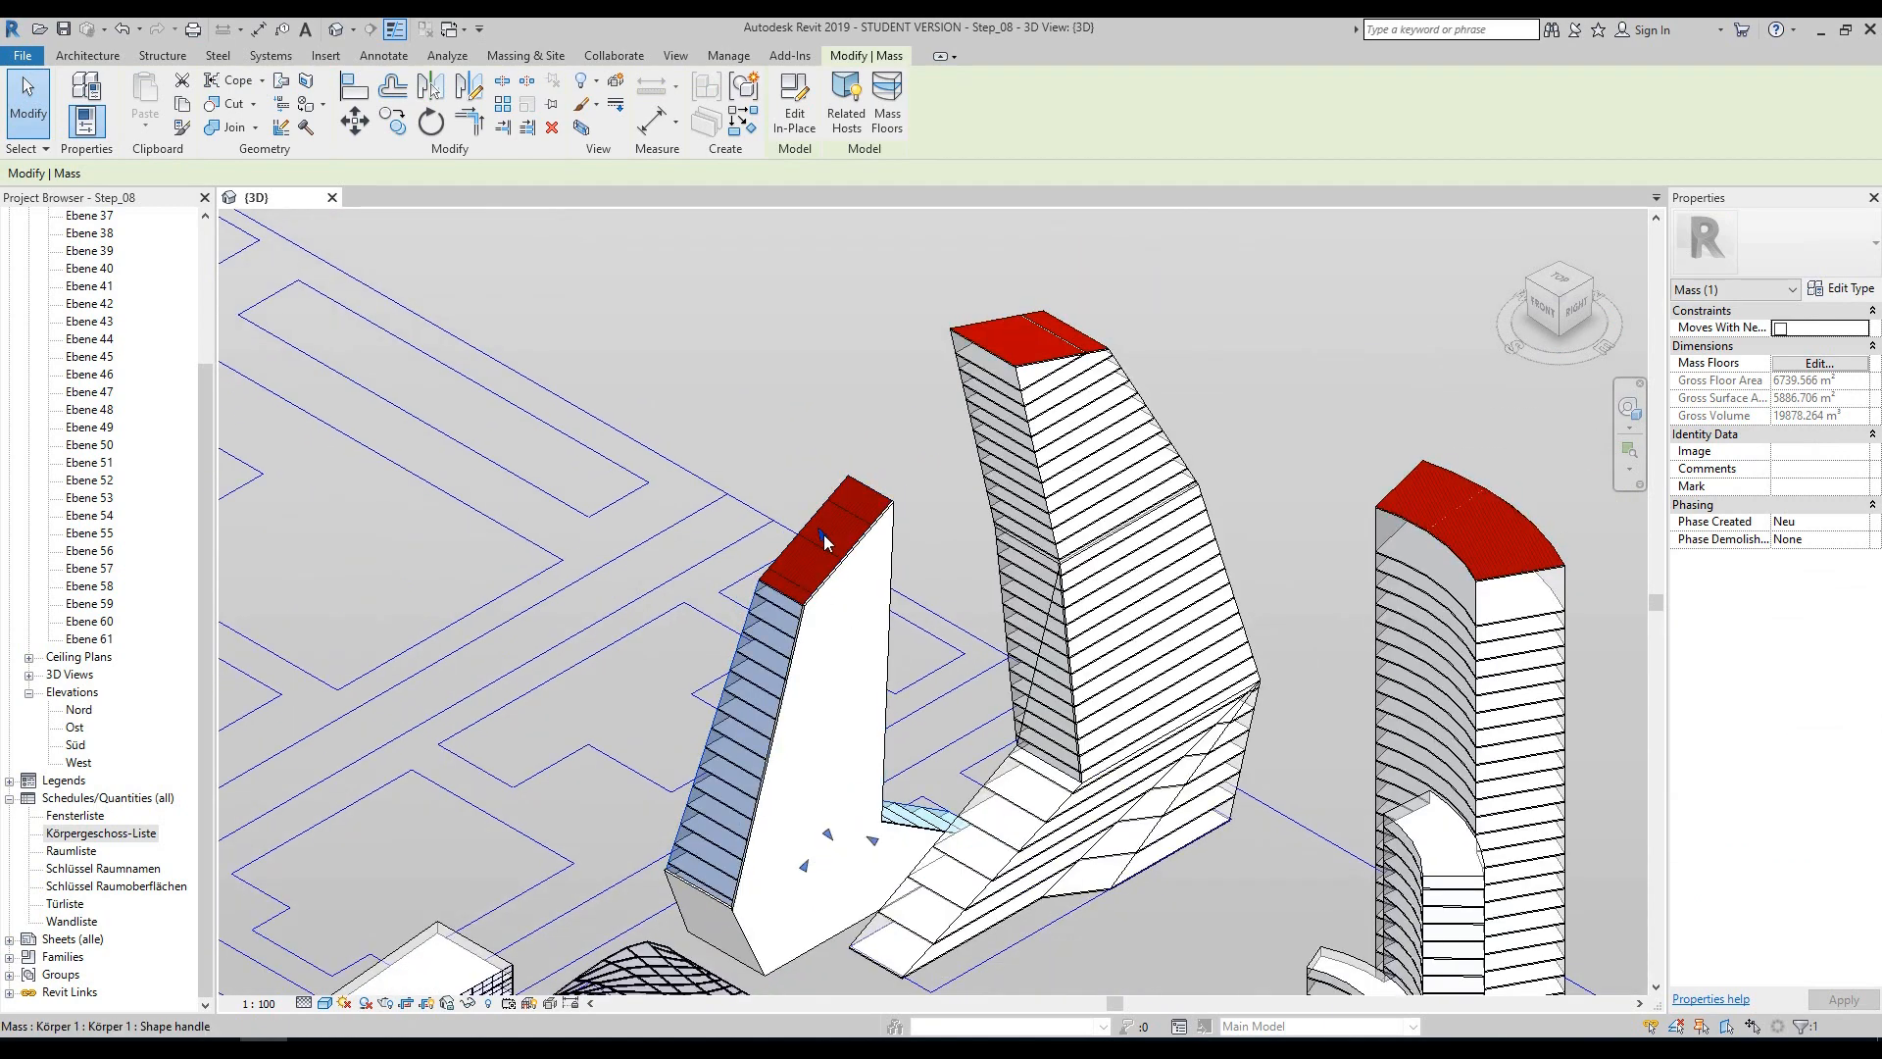
{"action": "left_click_drag", "start_coordinate": [822, 457], "coordinate": [823, 420]}
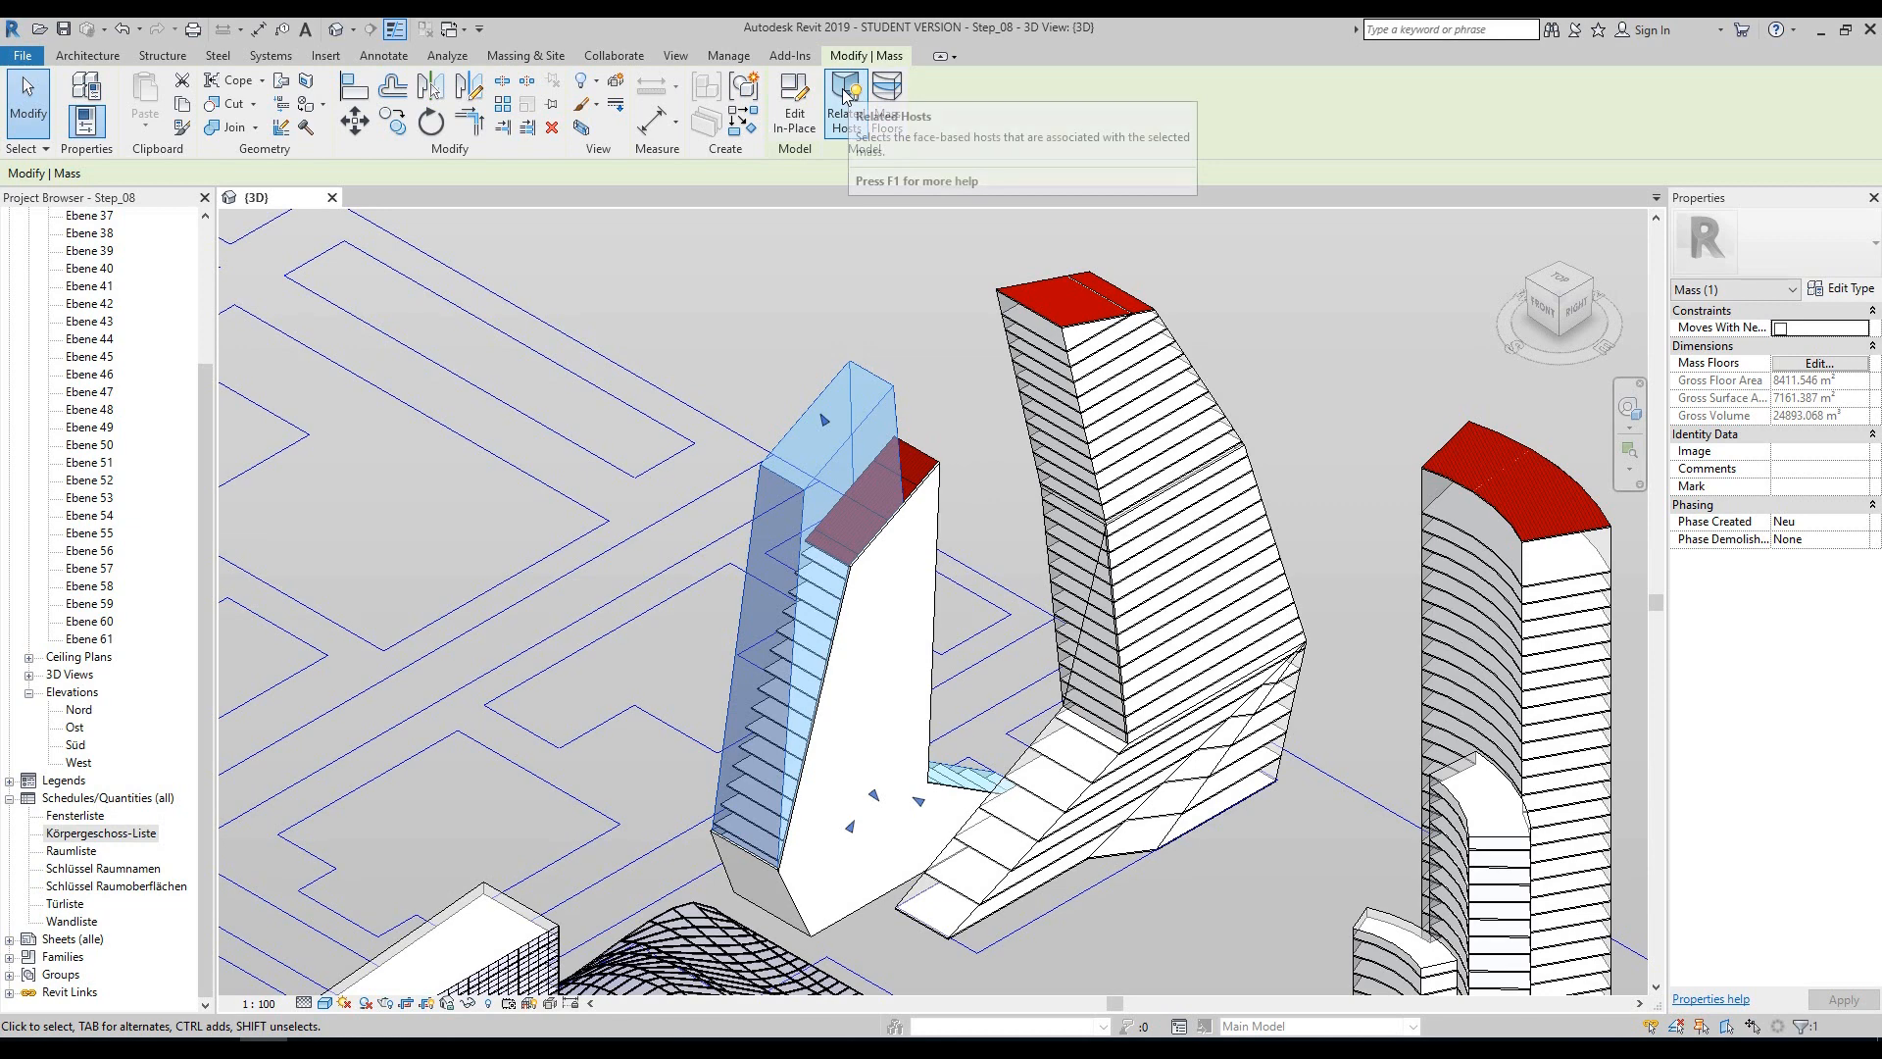
- Select the related hosts of mass Körper 1 and update its floors, roof and wall to the changed faces
{"action": "left_click", "coordinate": [845, 96]}
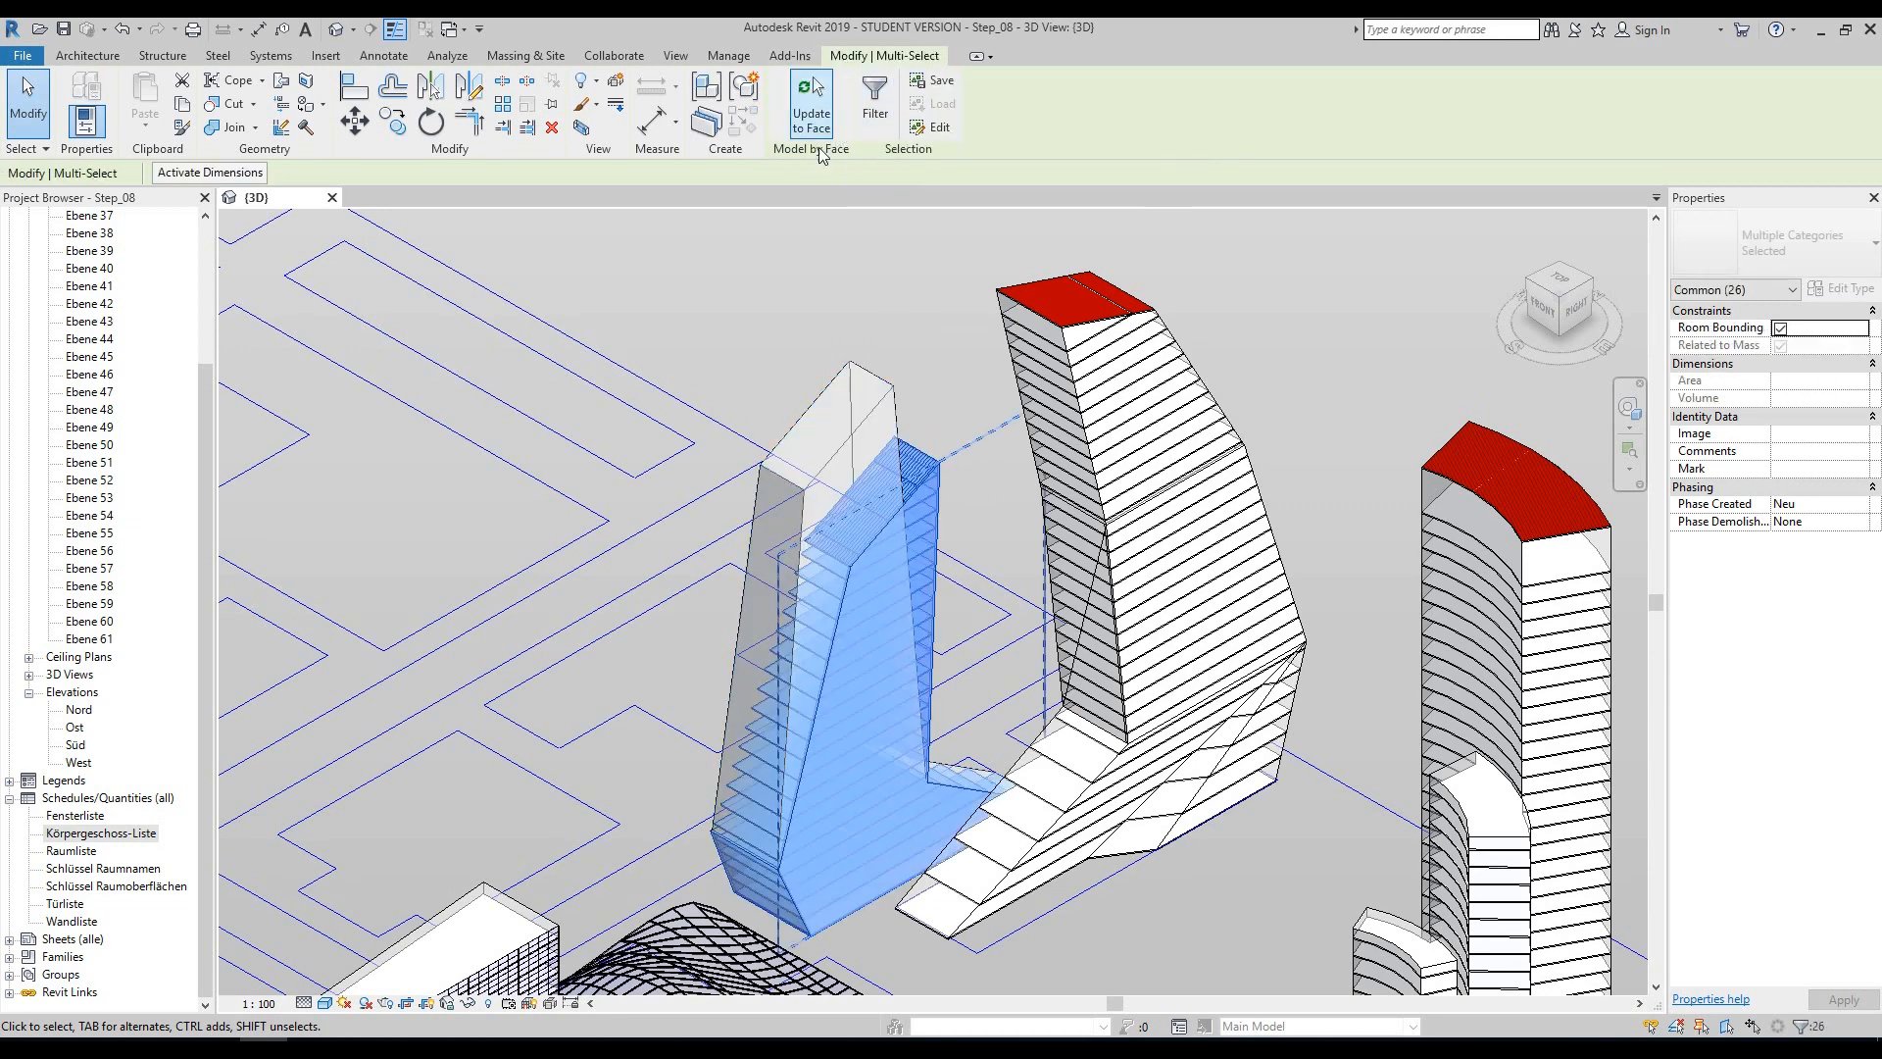
{"action": "left_click", "coordinate": [810, 111]}
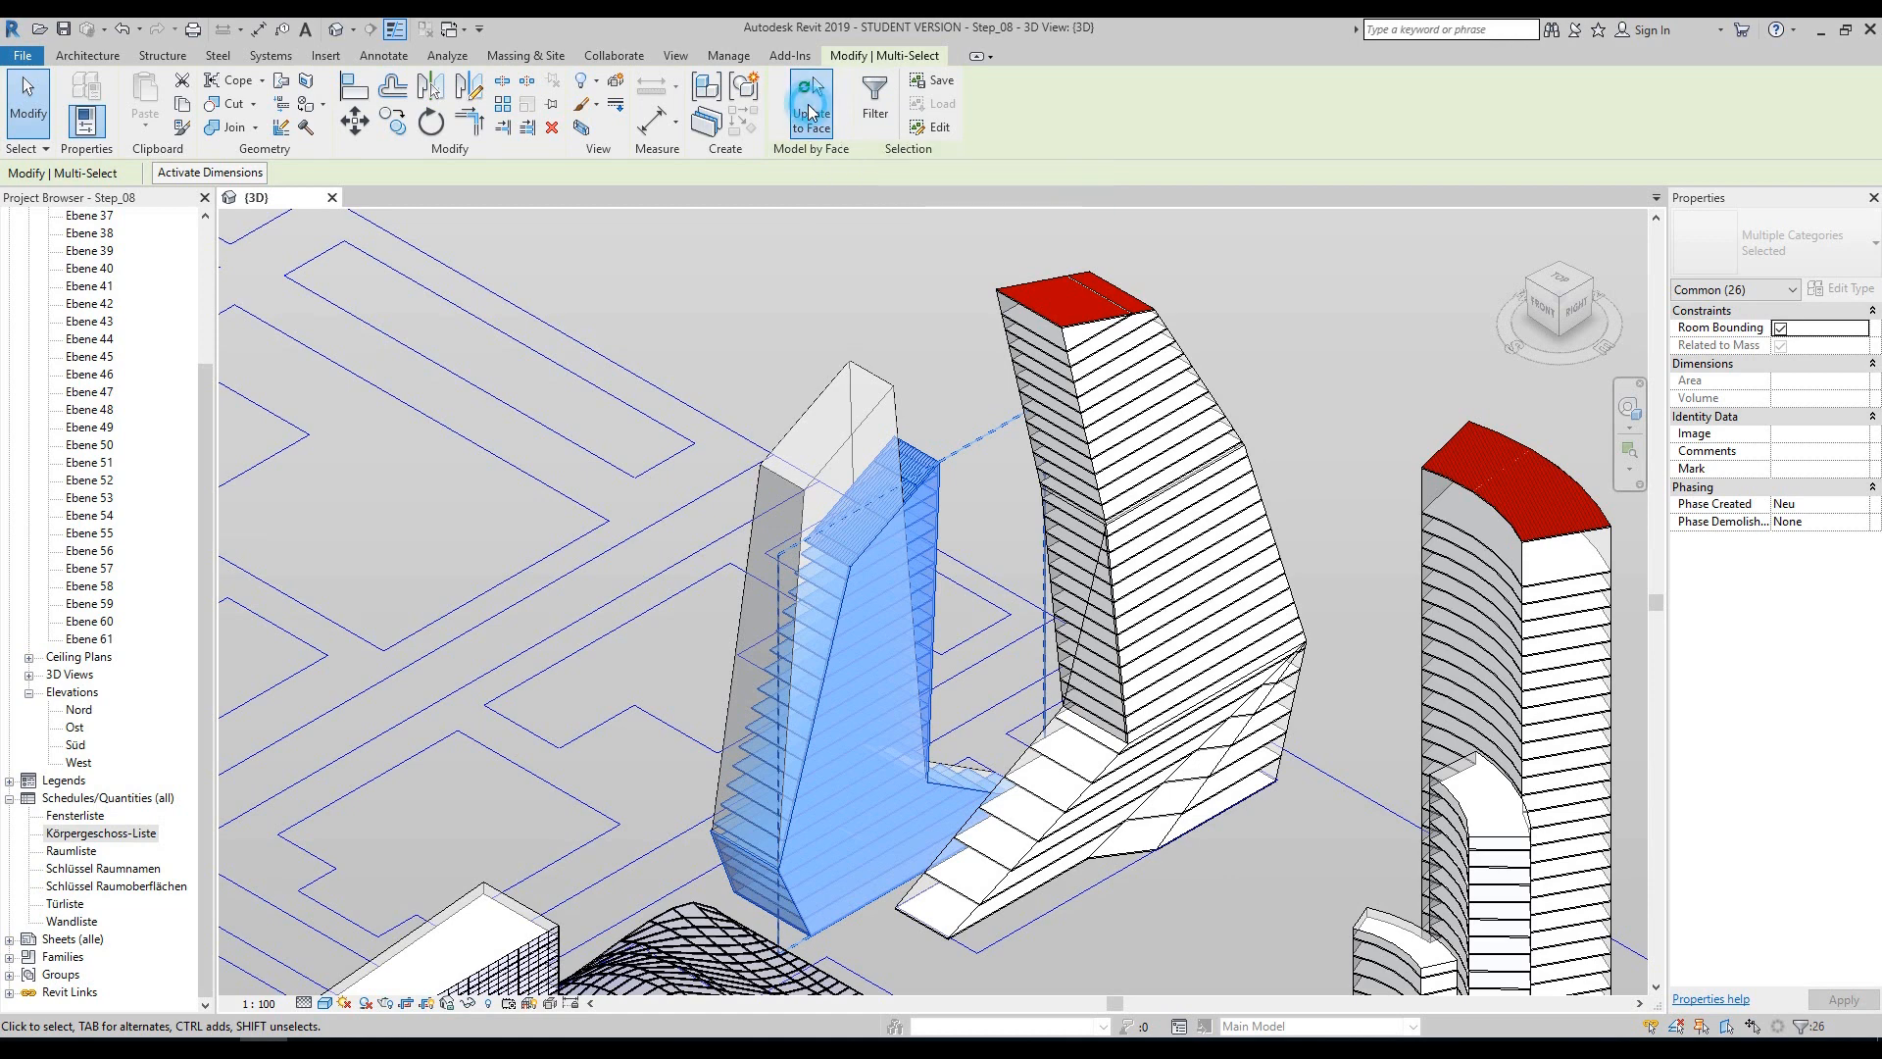
{"action": "left_click", "coordinate": [983, 445]}
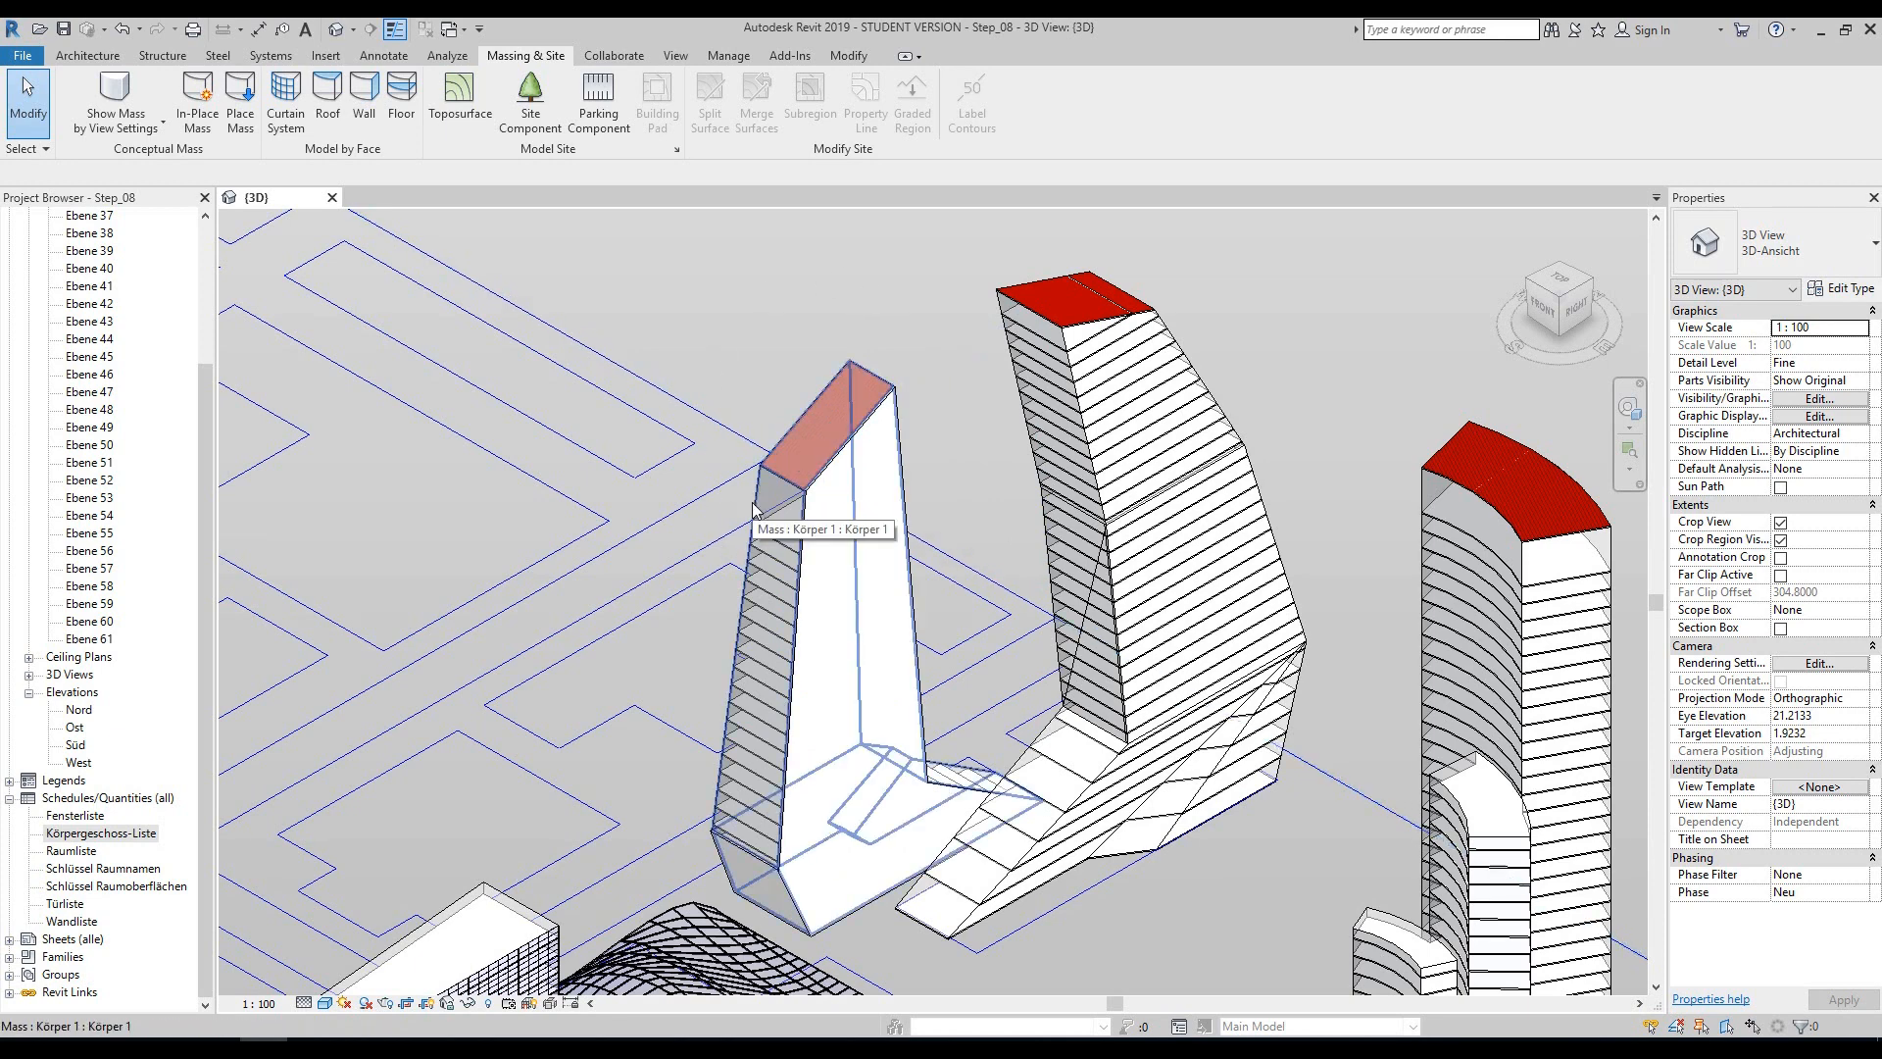
- Close the 3D view of the Step_08 project
{"action": "scroll", "coordinate": [1341, 351], "scroll_direction": "down", "scroll_amount": 5}
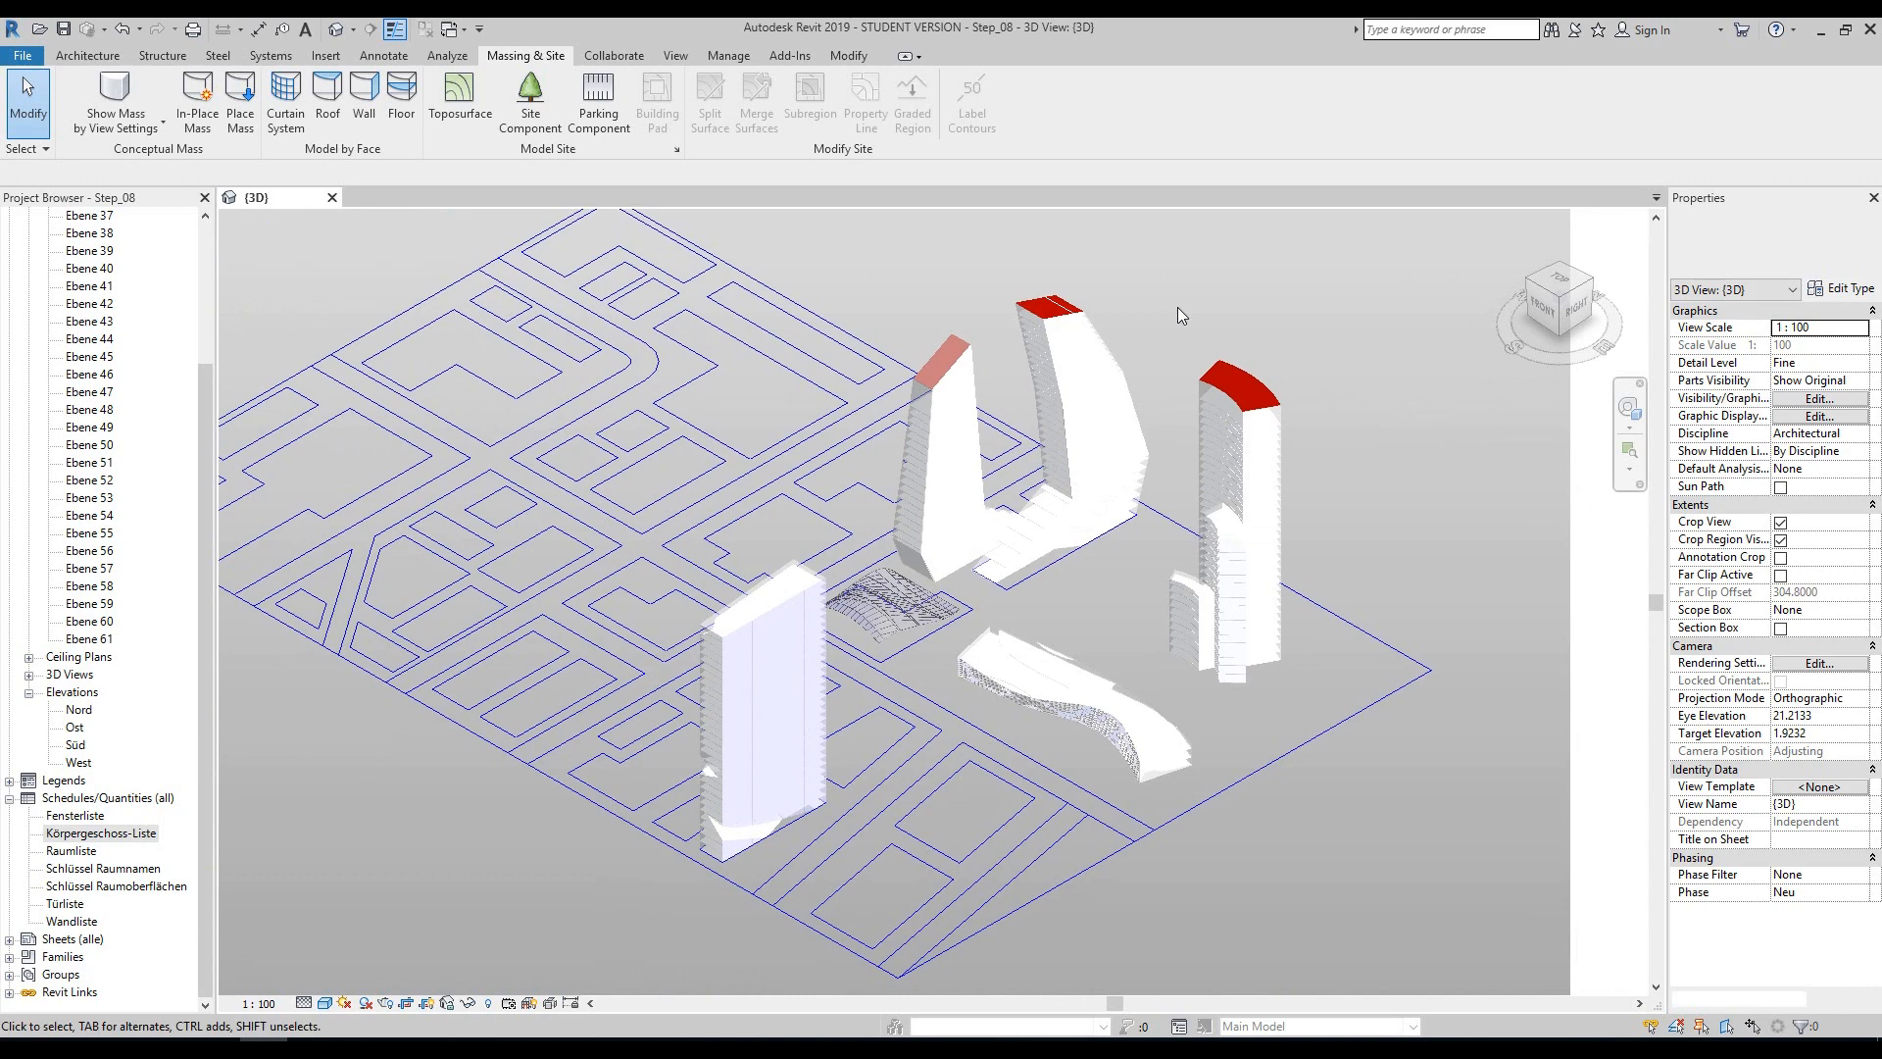
{"action": "scroll", "coordinate": [1178, 308], "scroll_direction": "up", "scroll_amount": 1}
{"action": "middle_click_drag", "start_coordinate": [1183, 309], "coordinate": [1272, 292]}
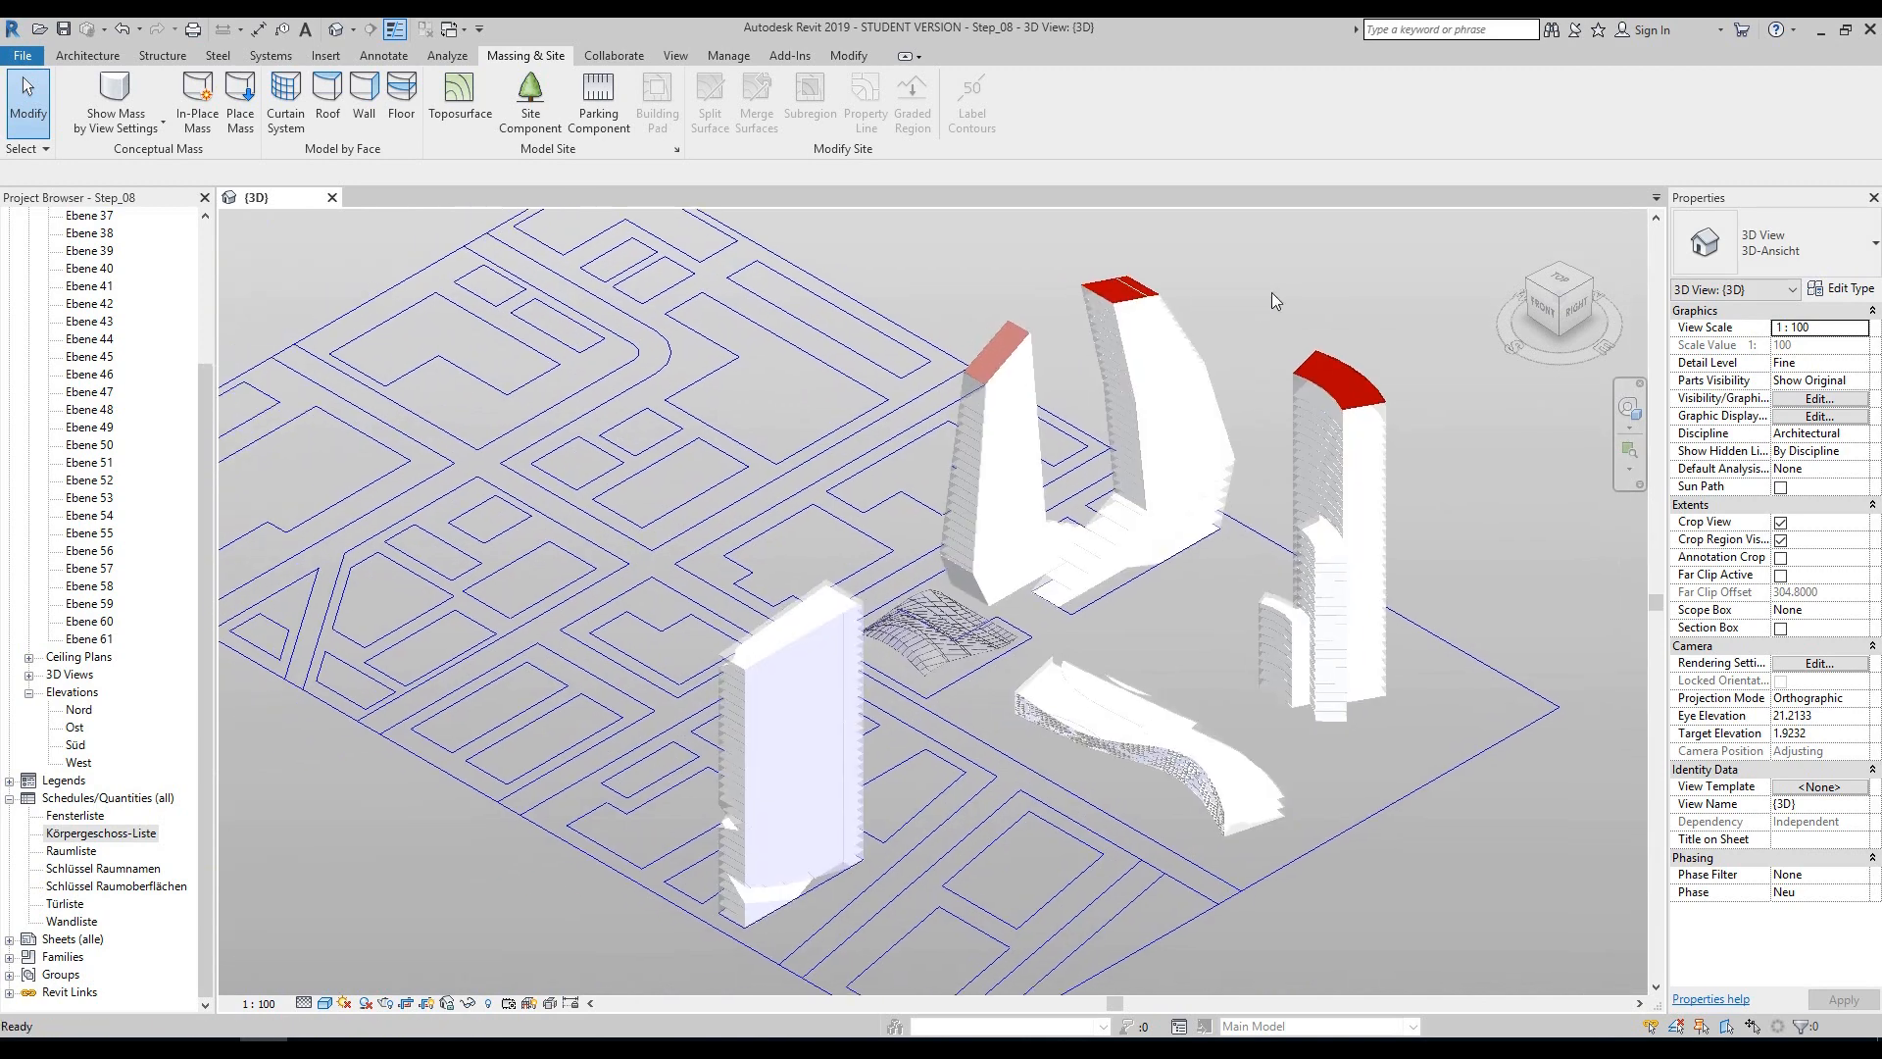
{"action": "left_click", "coordinate": [332, 200]}
{"action": "left_click", "coordinate": [985, 537]}
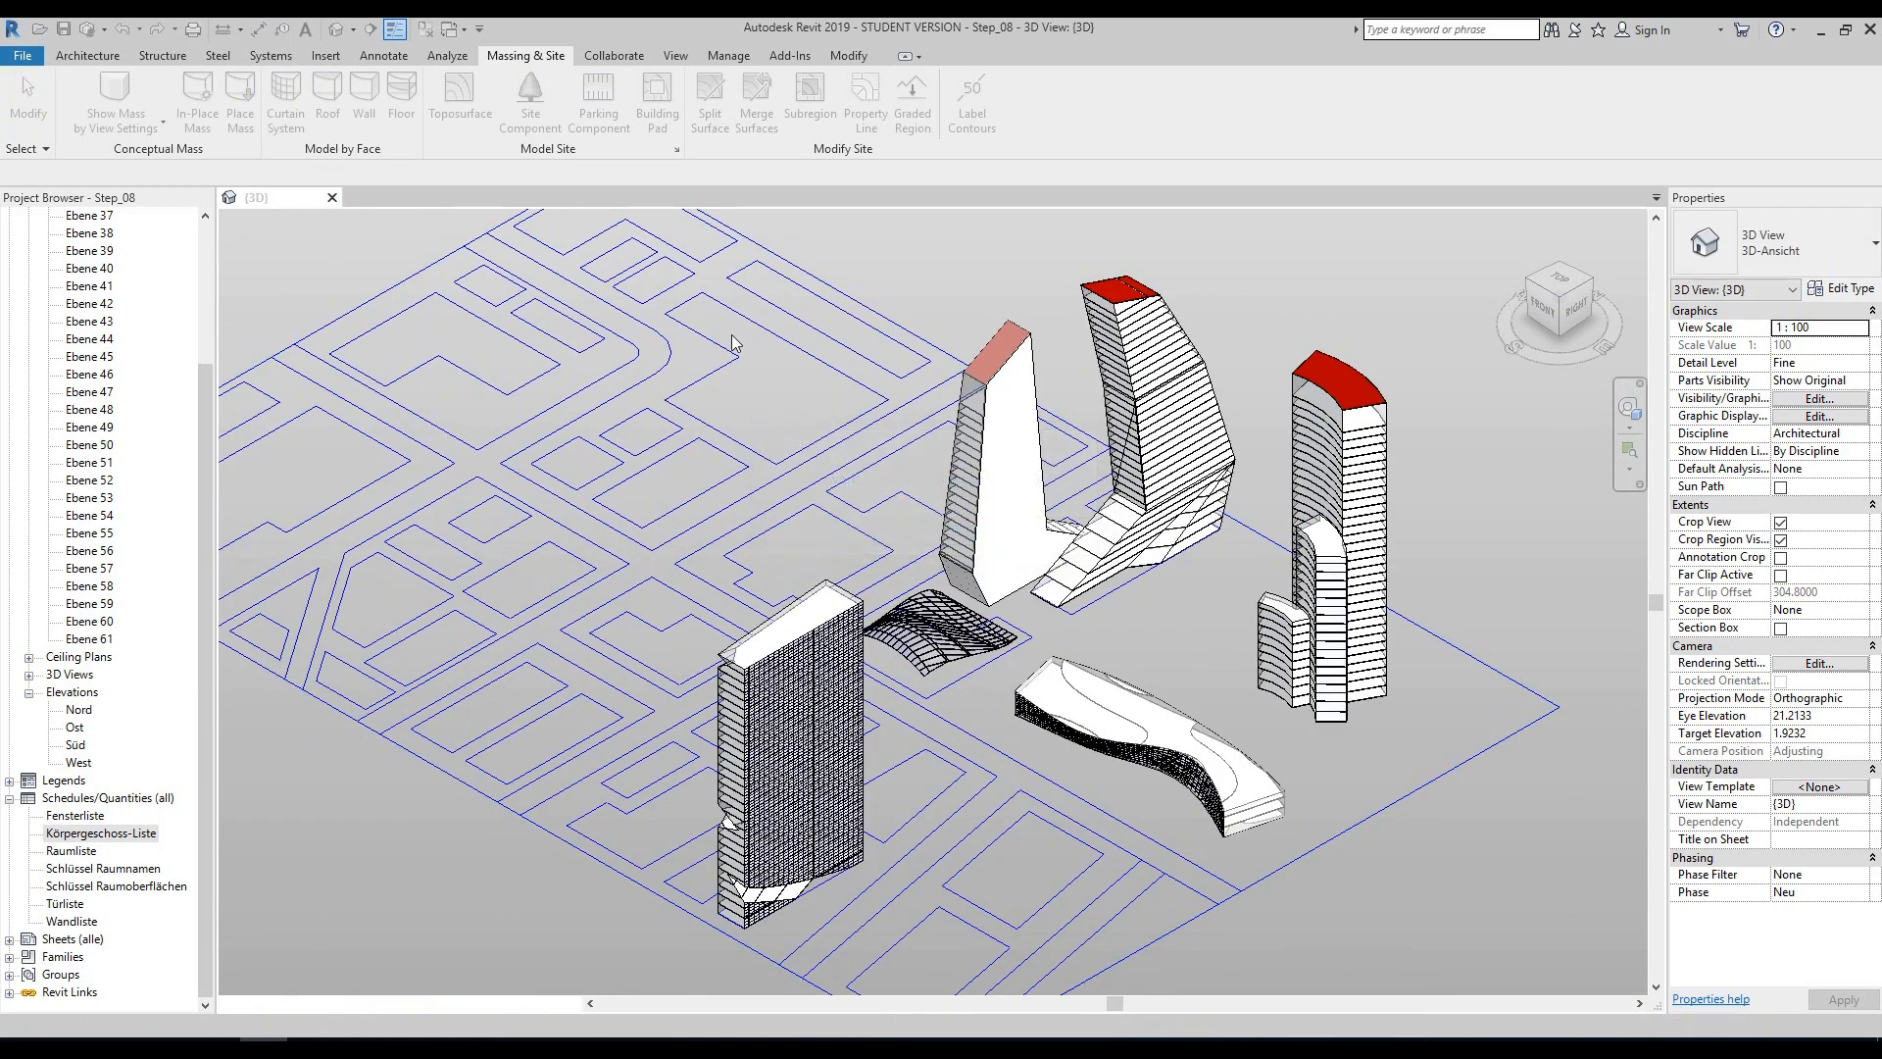